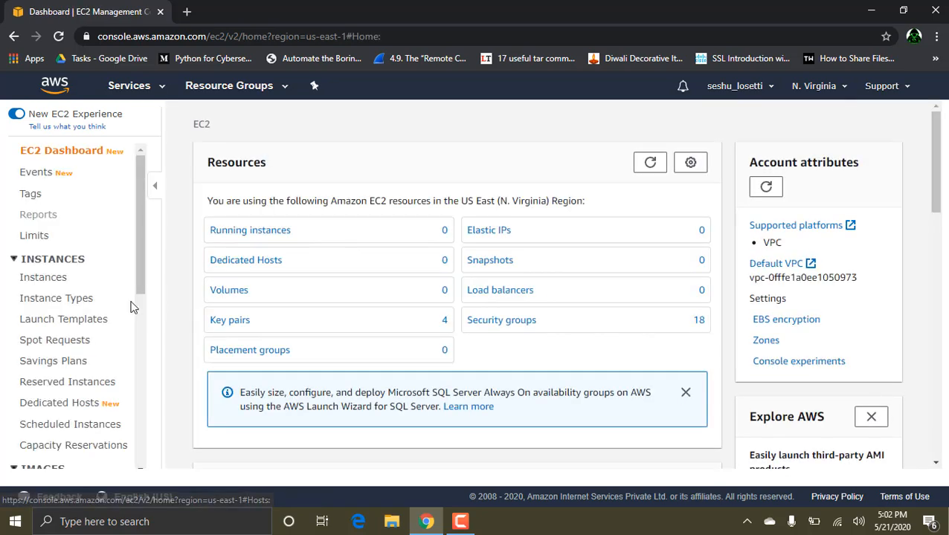
Step: Open the Load Balancers page of the EC2 console and start creating a load balancer to show the type choices
scroll(66, 364, "down", 3)
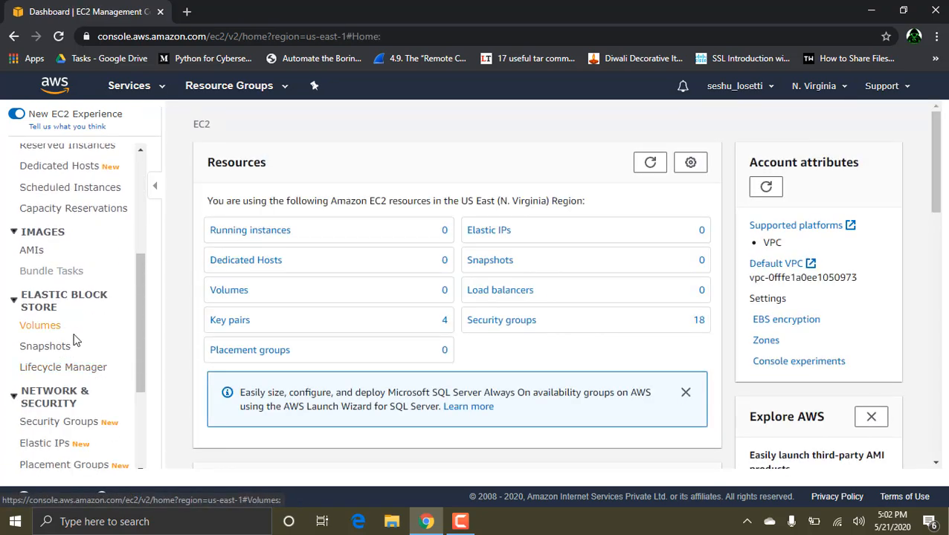
scroll(74, 341, "down", 2)
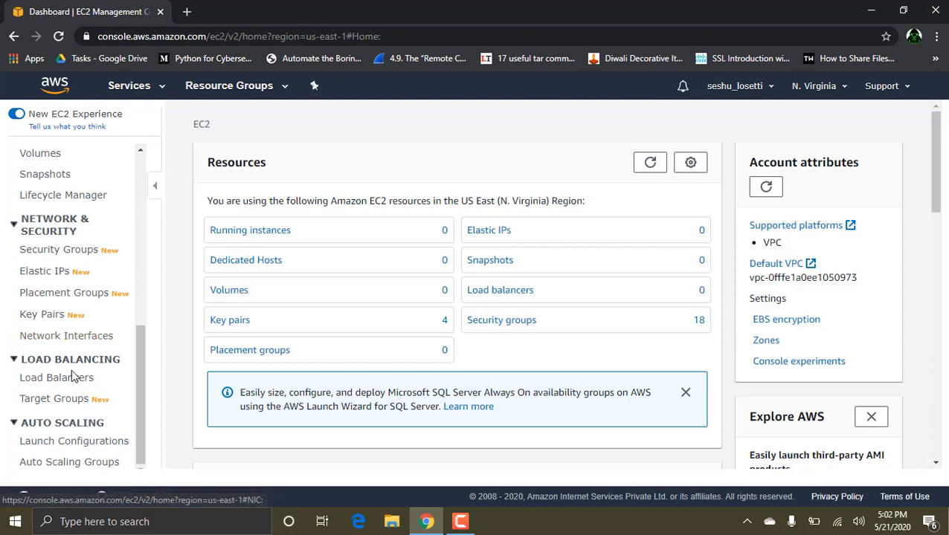
left_click(57, 377)
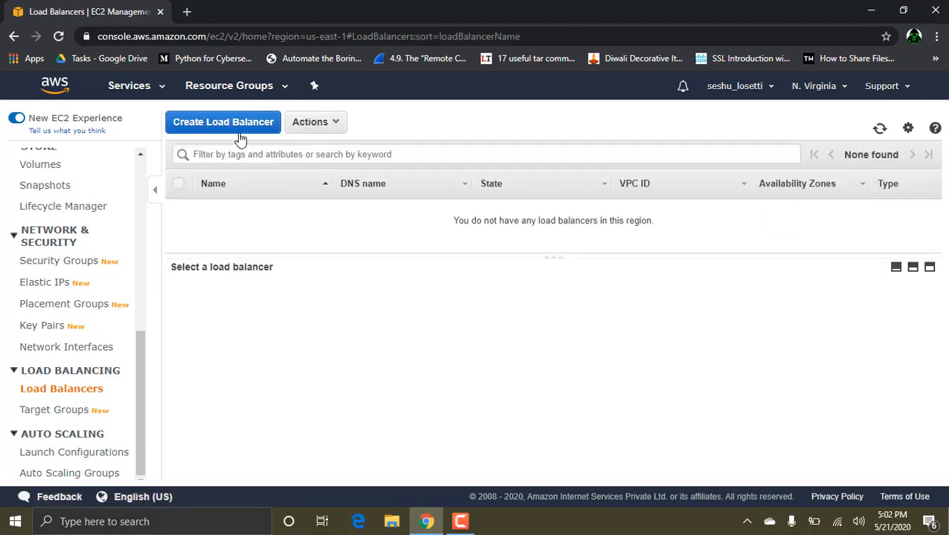
left_click(232, 128)
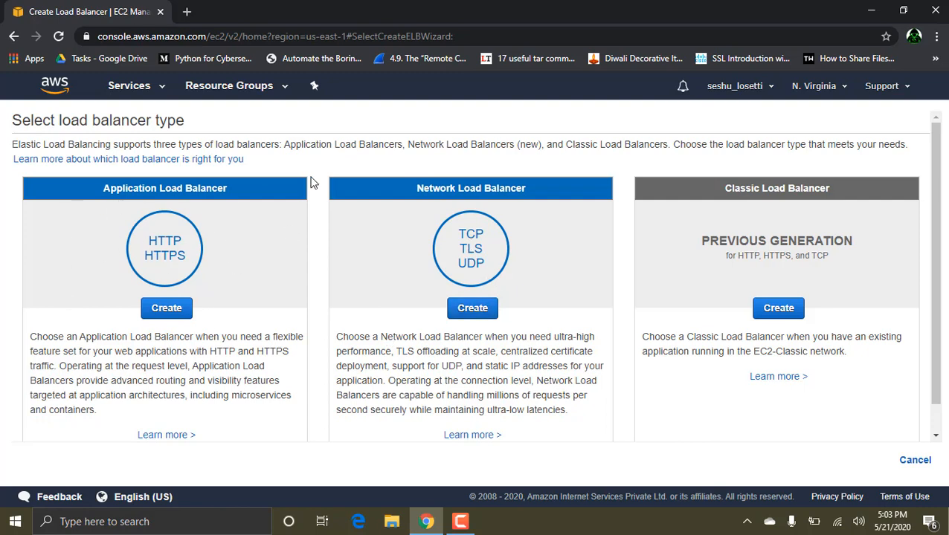
Step: Minimize the browser and open the Paint app from the desktop search
left_click(873, 12)
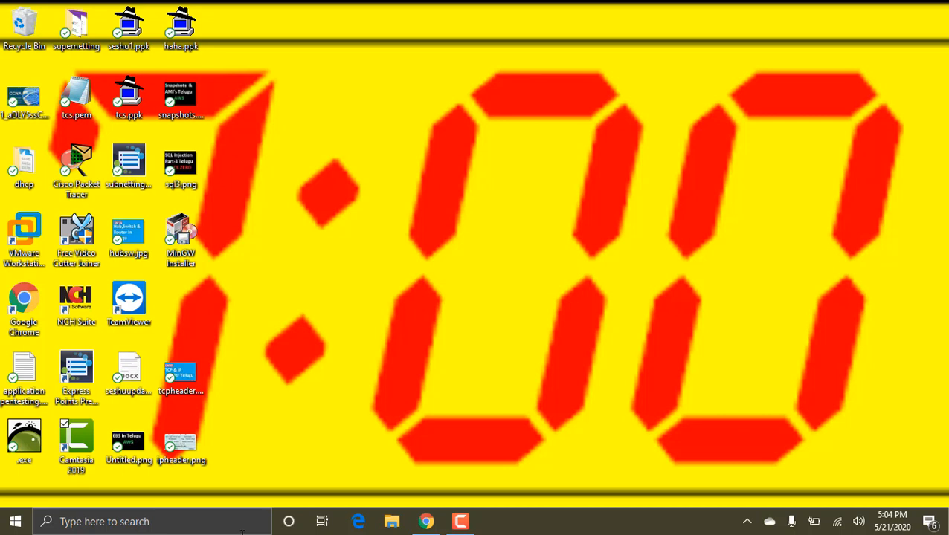
left_click(197, 522)
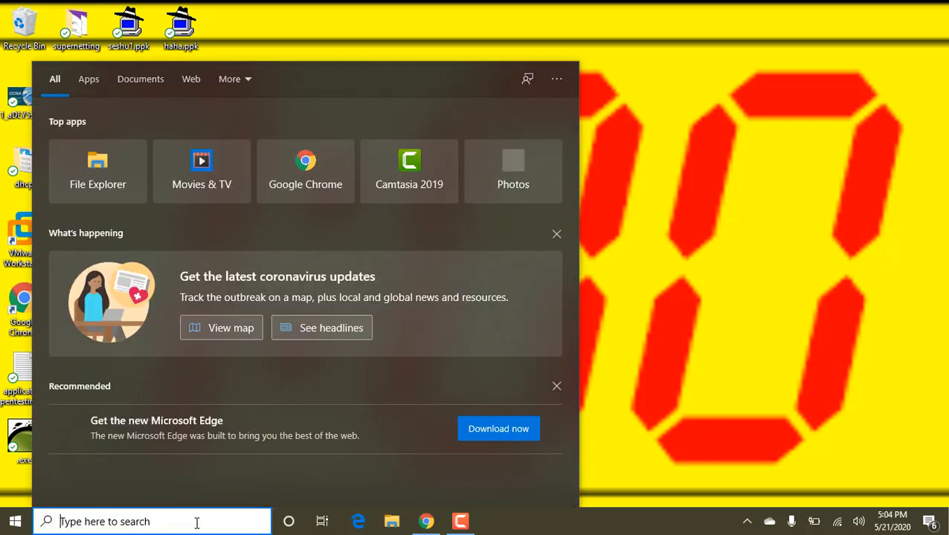
type("print")
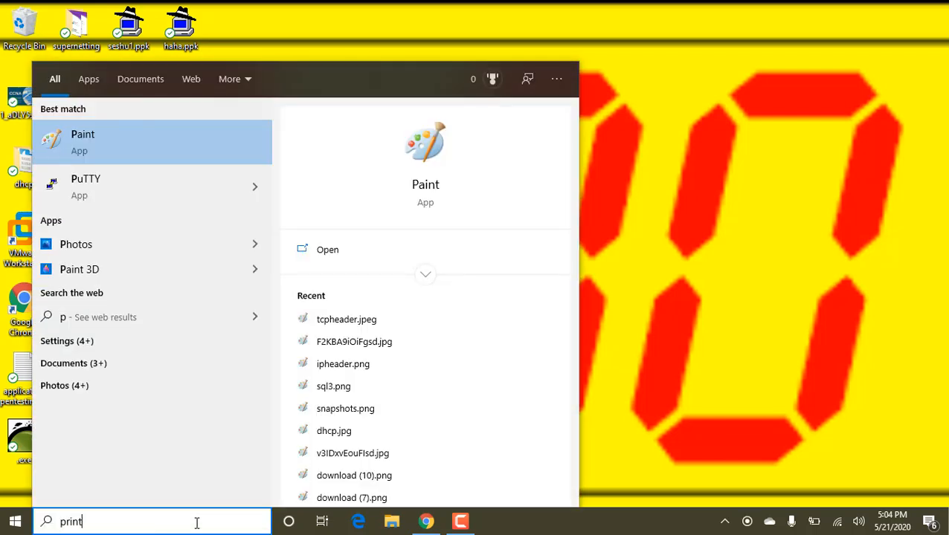
key("BackSpace")
key("BackSpace")
key("BackSpace")
key("BackSpace")
type("a")
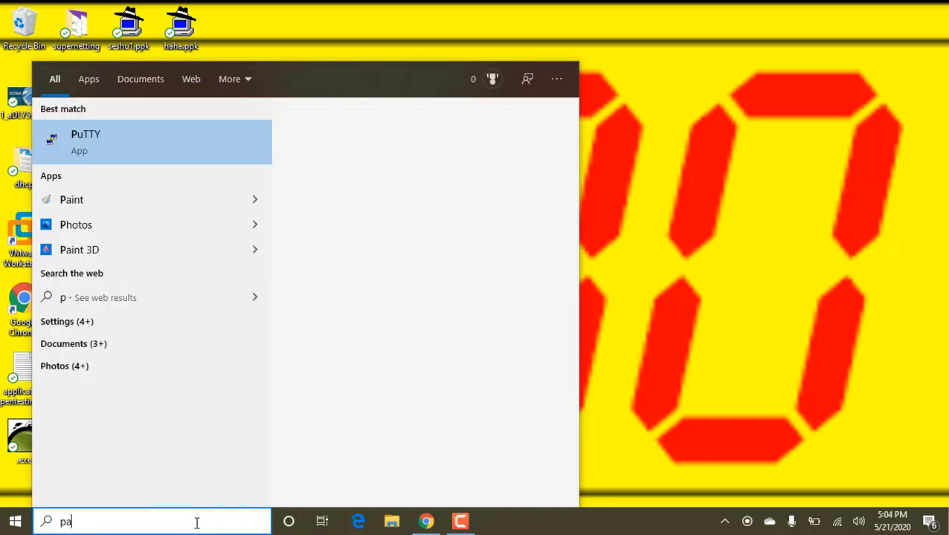
type("int")
key("Escape")
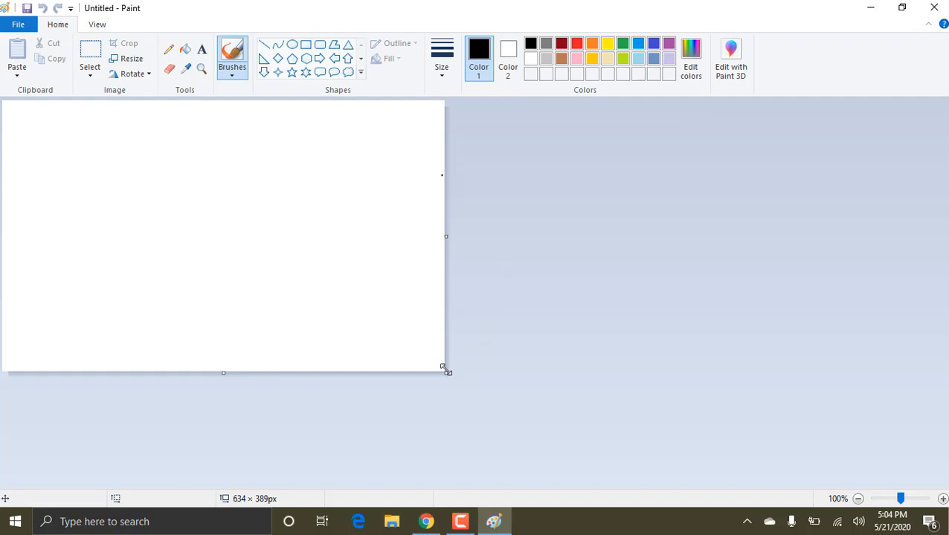
Step: Enlarge the blank canvas to about 1360 × 578 px and draw a rectangle about 707 × 433 px on it
left_click_drag(446, 372, 947, 490)
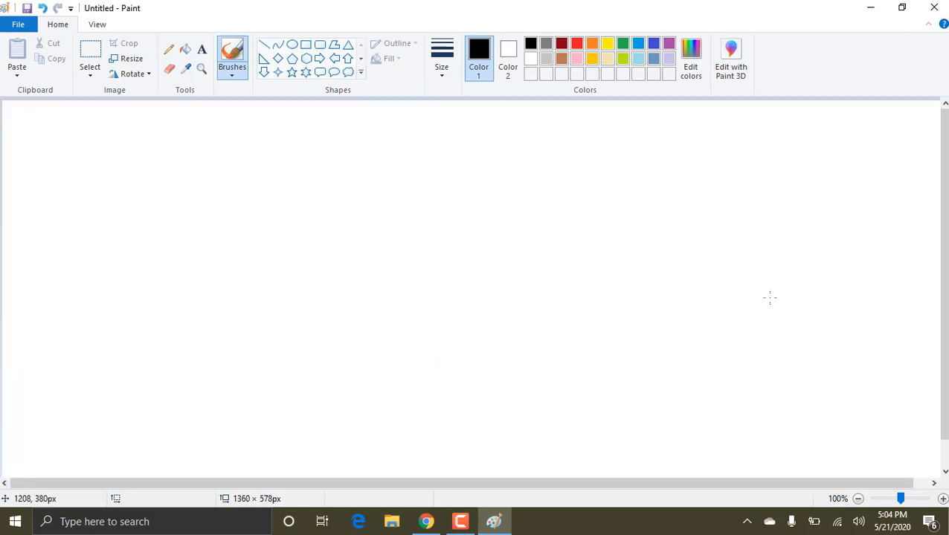
left_click(305, 45)
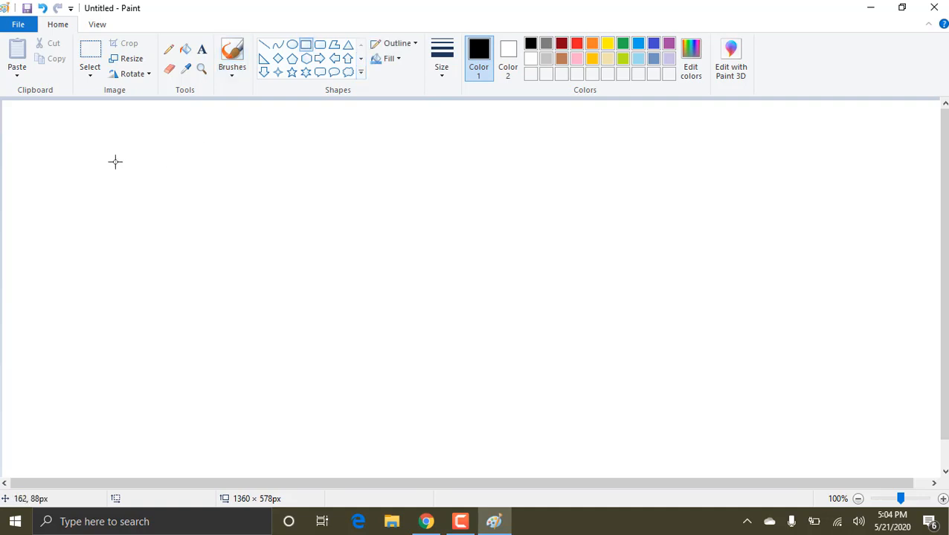
left_click_drag(115, 161, 608, 462)
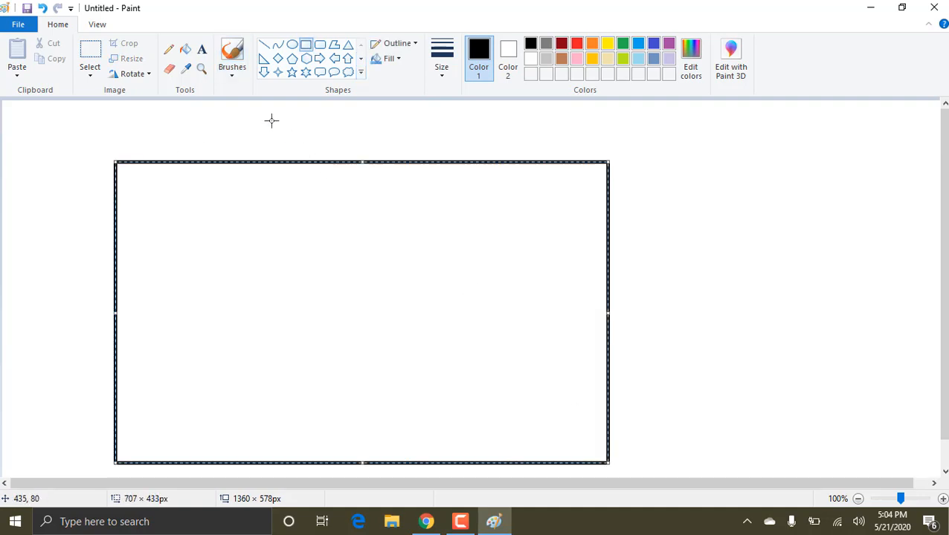
Step: Divide the rectangle with a horizontal line near its upper third and two vertical lines below it, forming three lower compartments
left_click(265, 44)
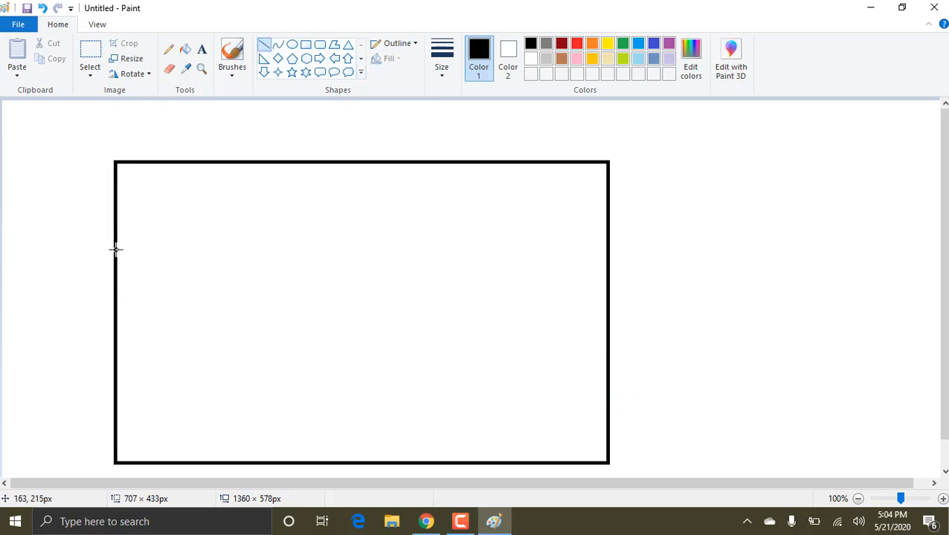
left_click_drag(116, 248, 608, 246)
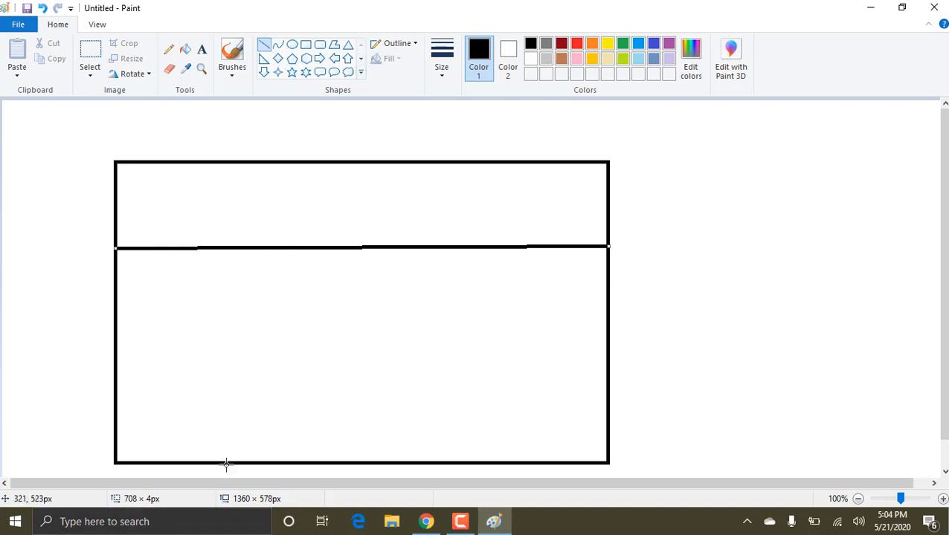
left_click_drag(241, 463, 239, 243)
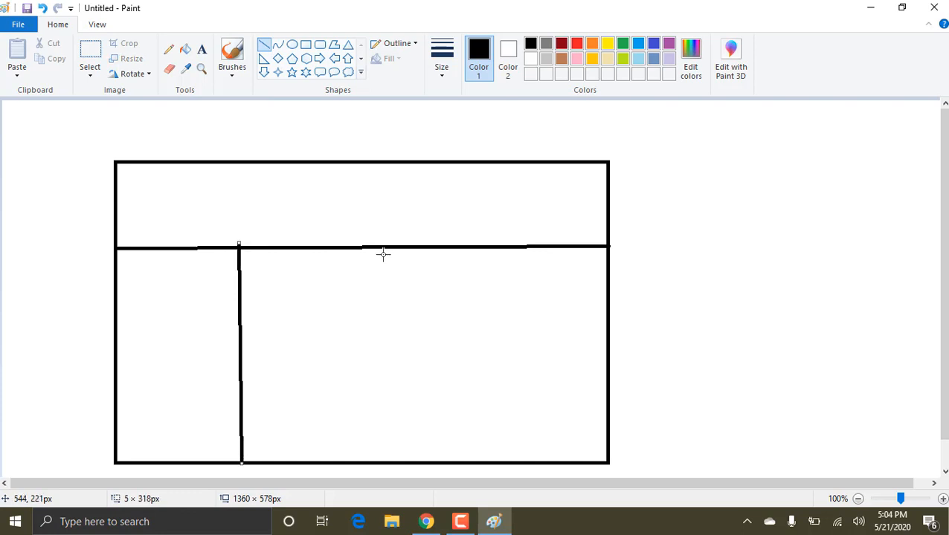
left_click_drag(406, 246, 415, 466)
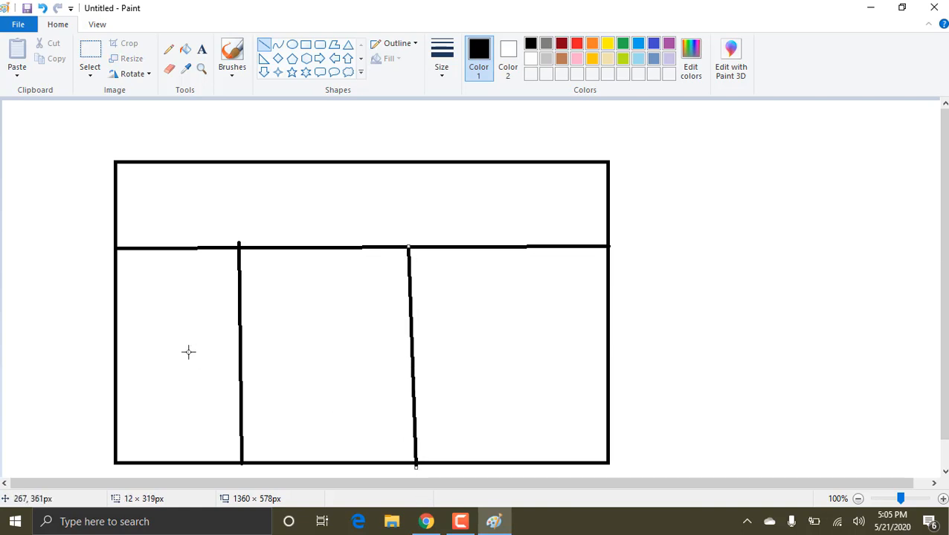
Step: Label the left lower compartment "useast-1a" in text size 18
left_click(203, 50)
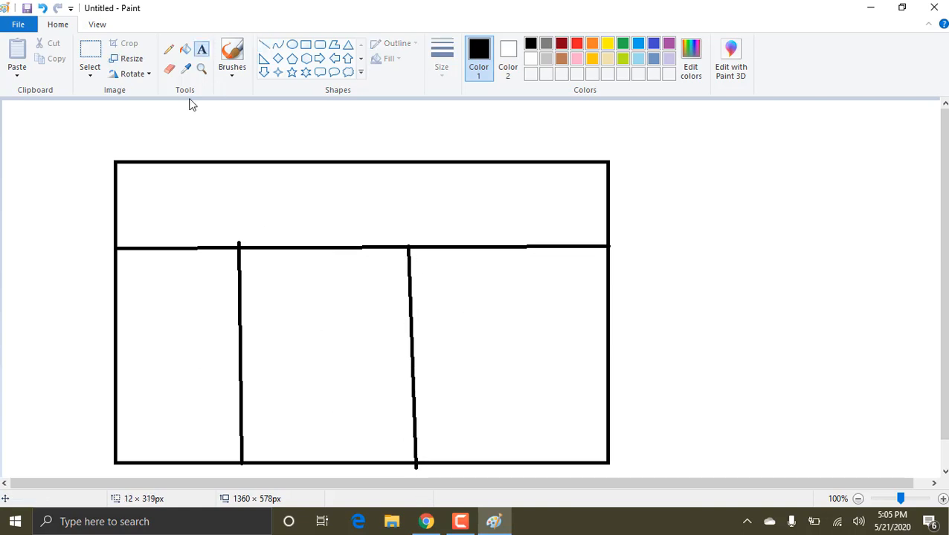
left_click(127, 309)
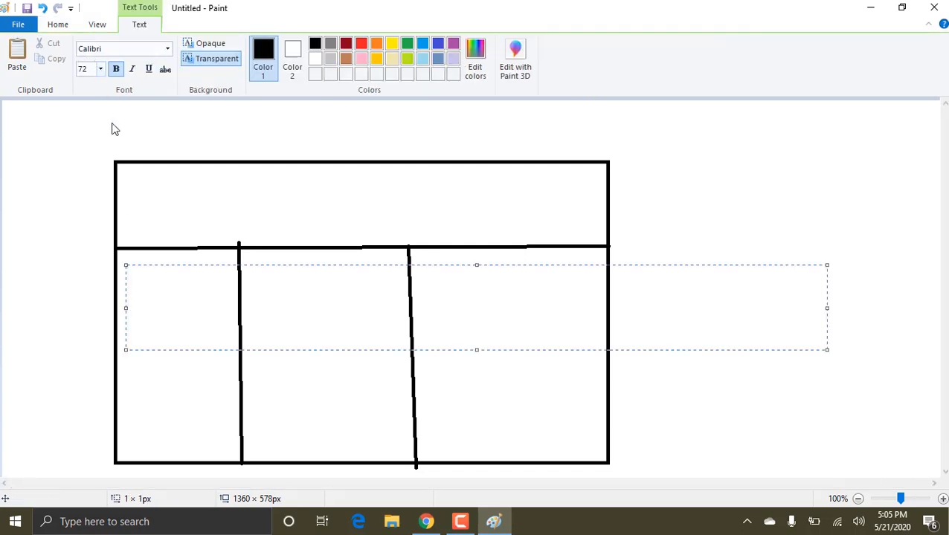
left_click(102, 70)
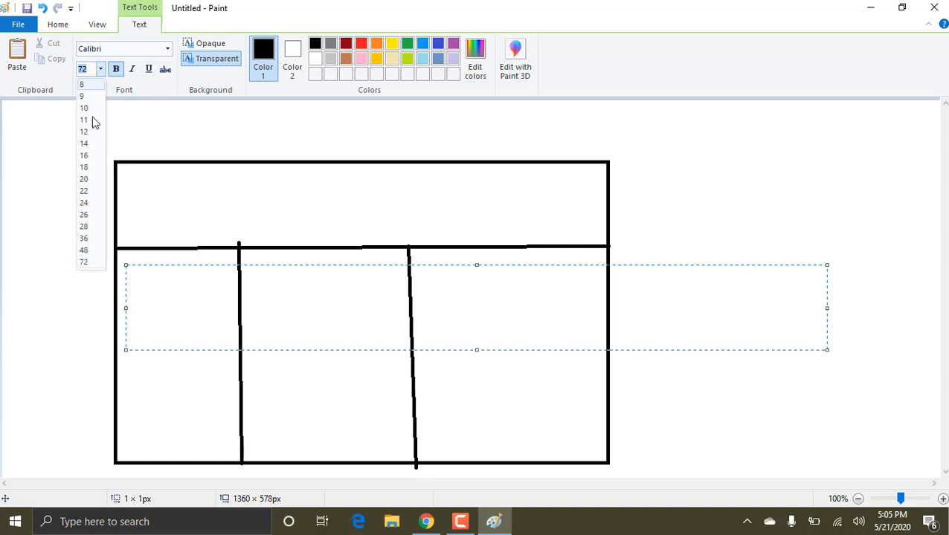
left_click(85, 168)
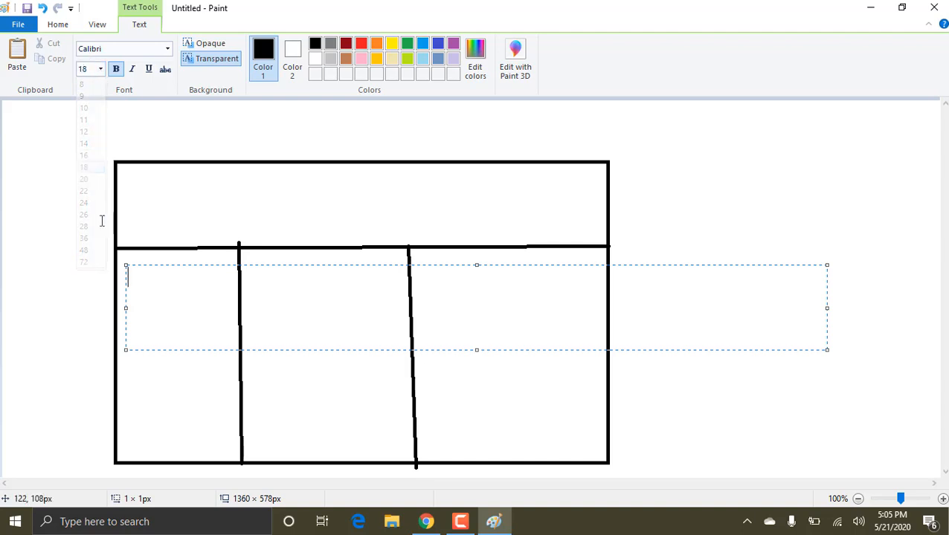
left_click(80, 328)
left_click(130, 288)
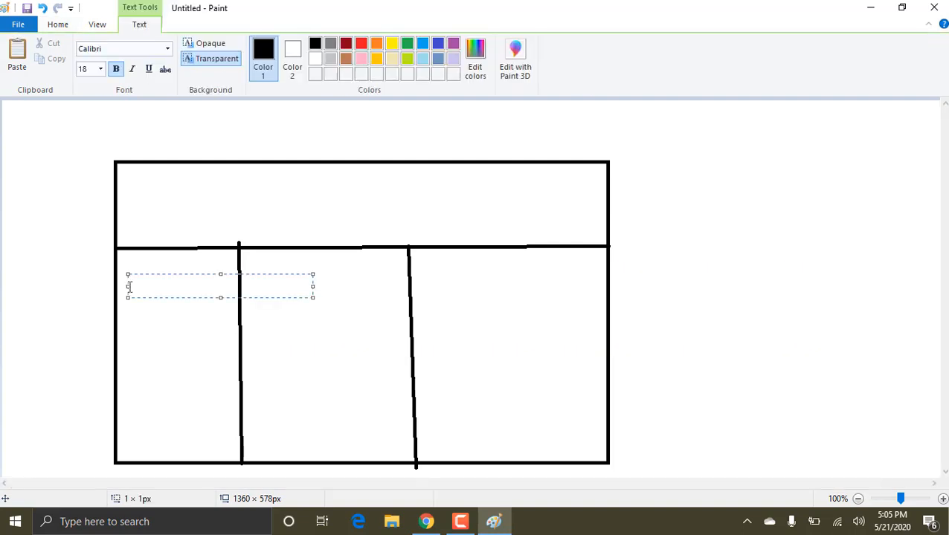
type("useast-1a")
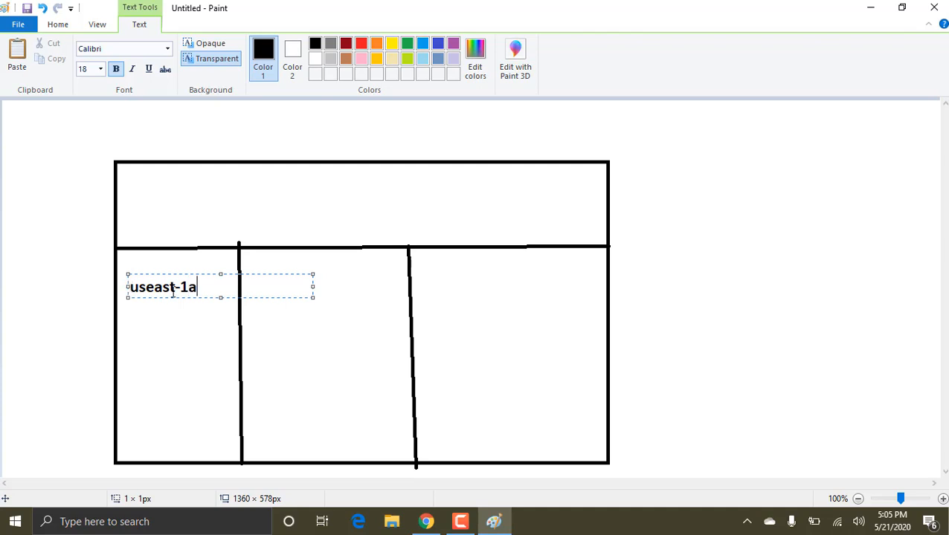
left_click(262, 345)
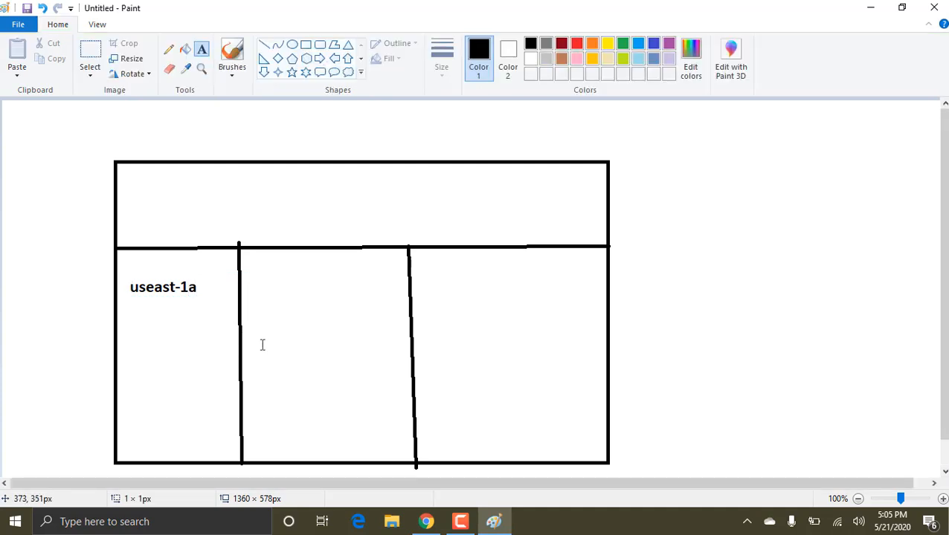
Step: Label the middle lower compartment "us east 1b" and the right lower compartment "us east 1c"
left_click(262, 345)
type("us")
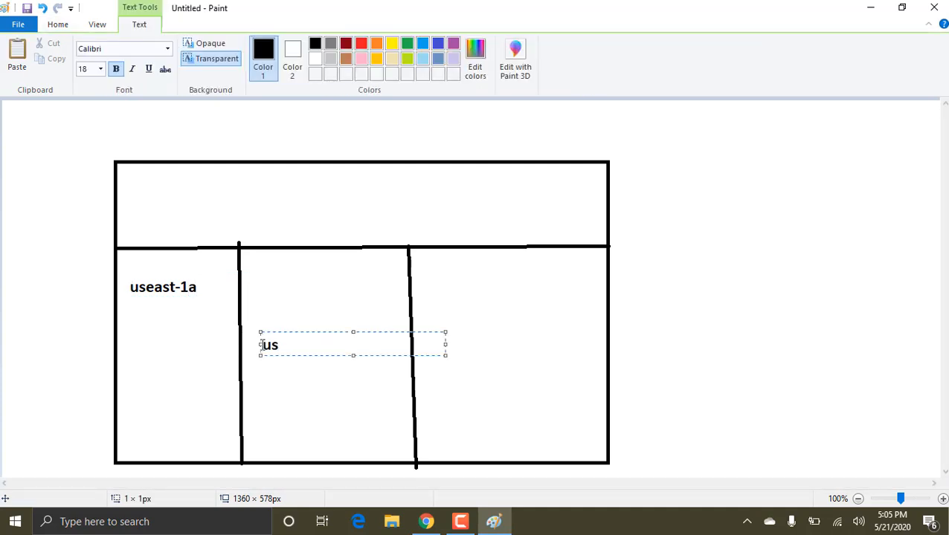
type(" east 1b")
left_click(473, 284)
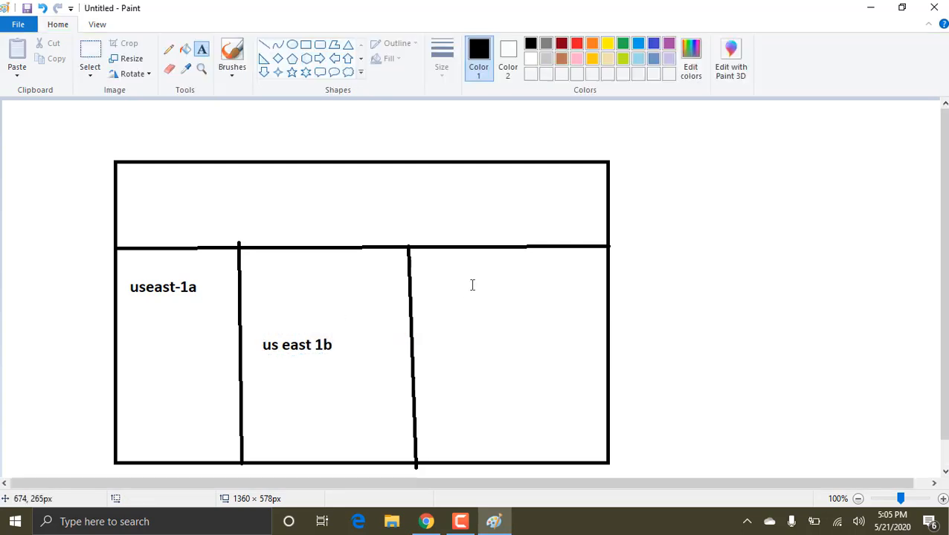
left_click(471, 285)
type("us")
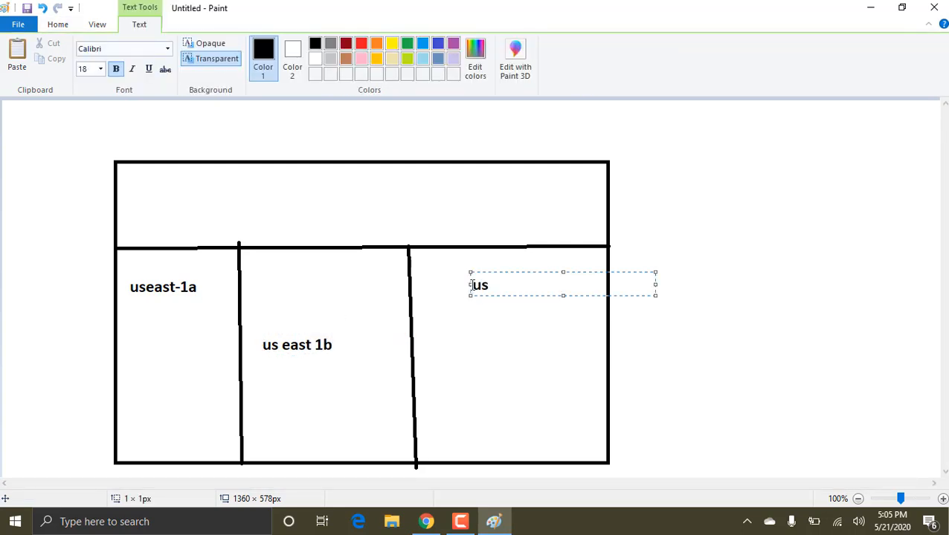
type(" east 1c")
left_click(265, 139)
Step: Add the title "us east" above the large rectangle
left_click(265, 139)
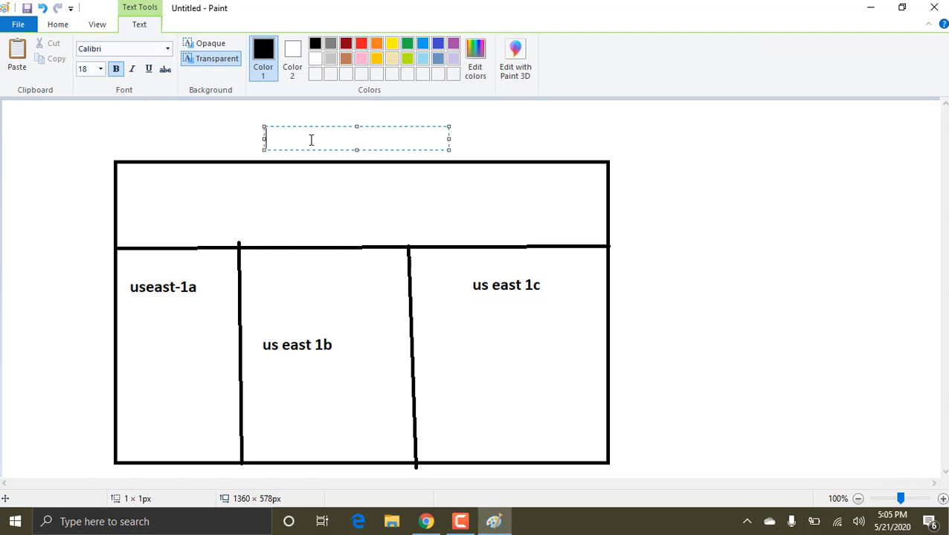
type("us east")
left_click(398, 116)
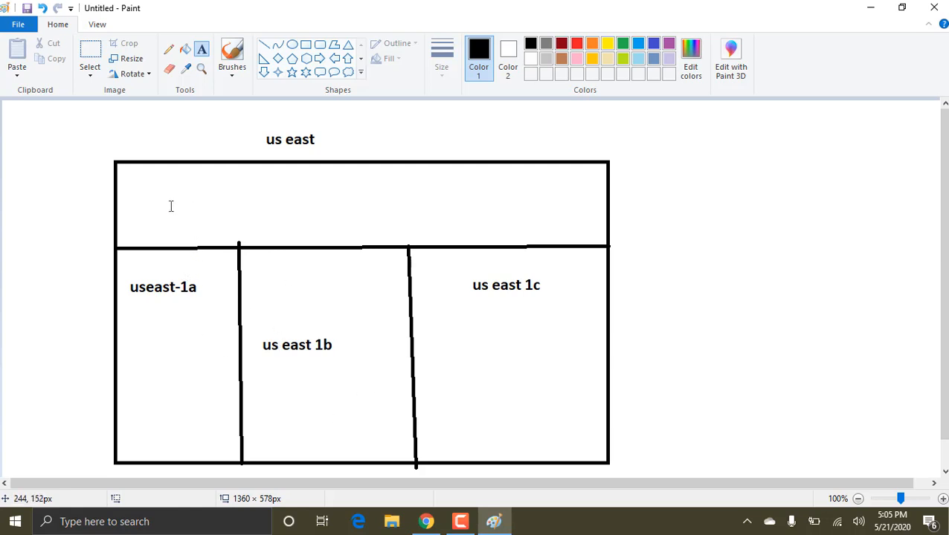
Step: Draw an ellipse below the label in each of the three compartments, with the one under "us east 1c" about 131 × 115 px
left_click(293, 44)
mouse_move(203, 336)
left_mouse_down()
mouse_move(117, 427)
mouse_move(153, 419)
left_mouse_up()
left_click_drag(339, 372, 272, 419)
left_click_drag(552, 321, 461, 401)
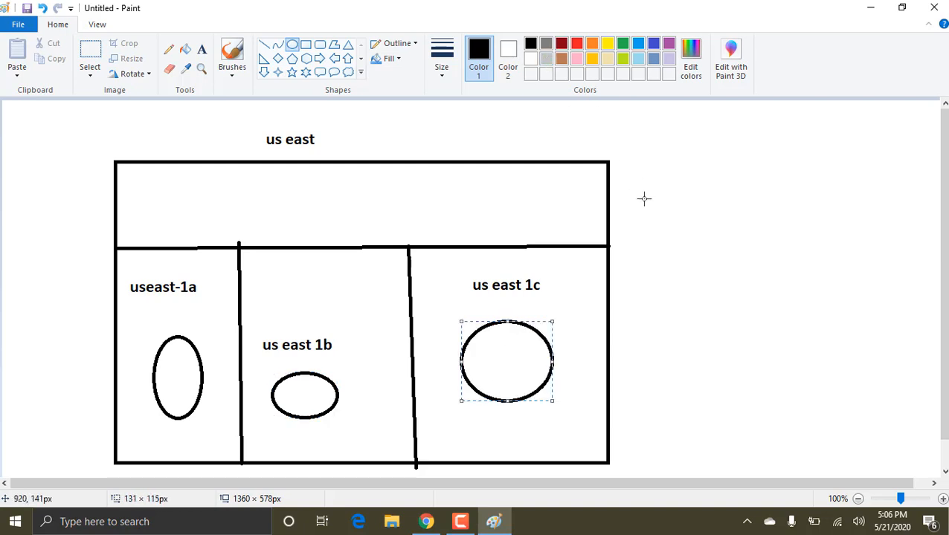
Step: Draw an ellipse about 46 × 55 px on the large rectangle's right edge and a rounded callout about 115 × 104 px farther right
mouse_move(638, 193)
left_mouse_down()
mouse_move(626, 224)
mouse_move(604, 234)
left_mouse_up()
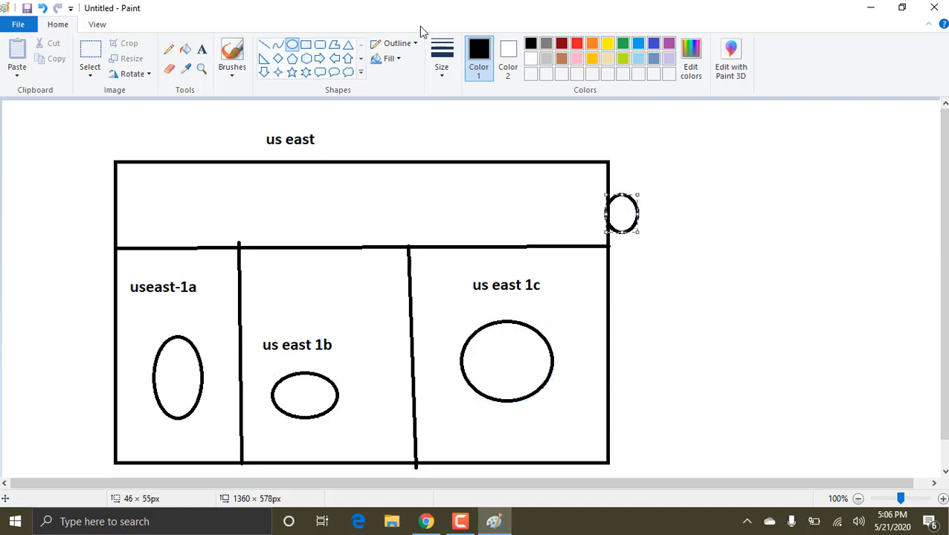
left_click(321, 71)
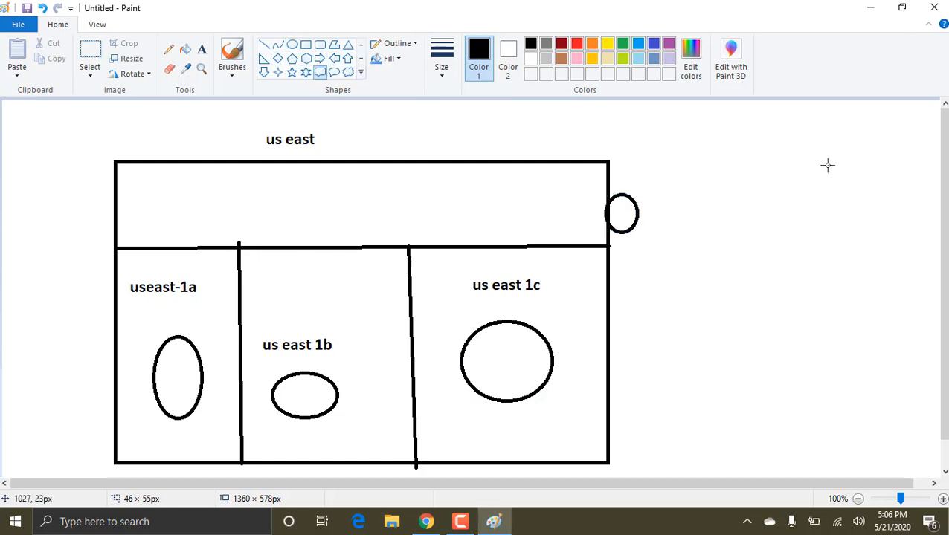
left_click_drag(915, 163, 835, 237)
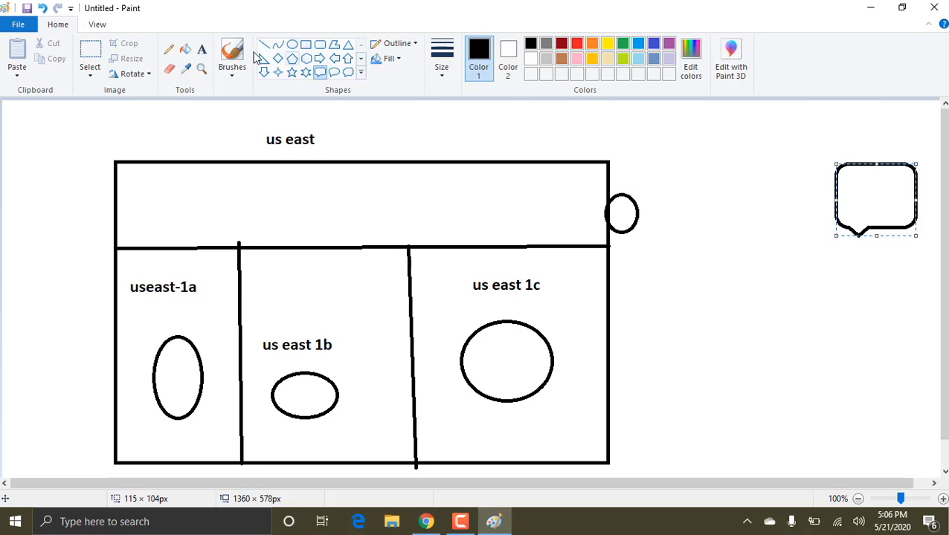
Step: Sketch a freehand path from the callout through the small edge circle to the "useast-1a" ellipse, and undo the strokes
left_click(169, 50)
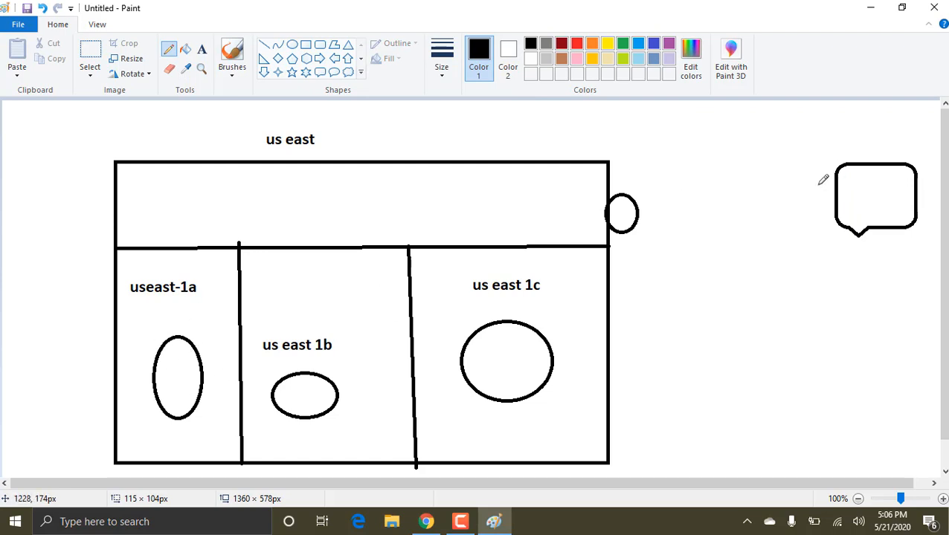
mouse_move(835, 185)
left_mouse_down()
mouse_move(245, 255)
mouse_move(194, 347)
left_mouse_up()
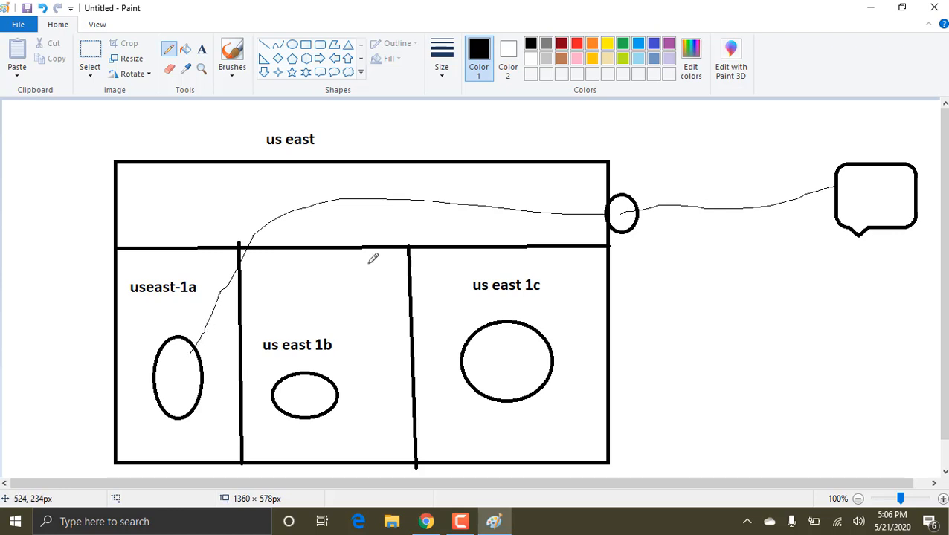
key("ctrl+z")
key("ctrl+z")
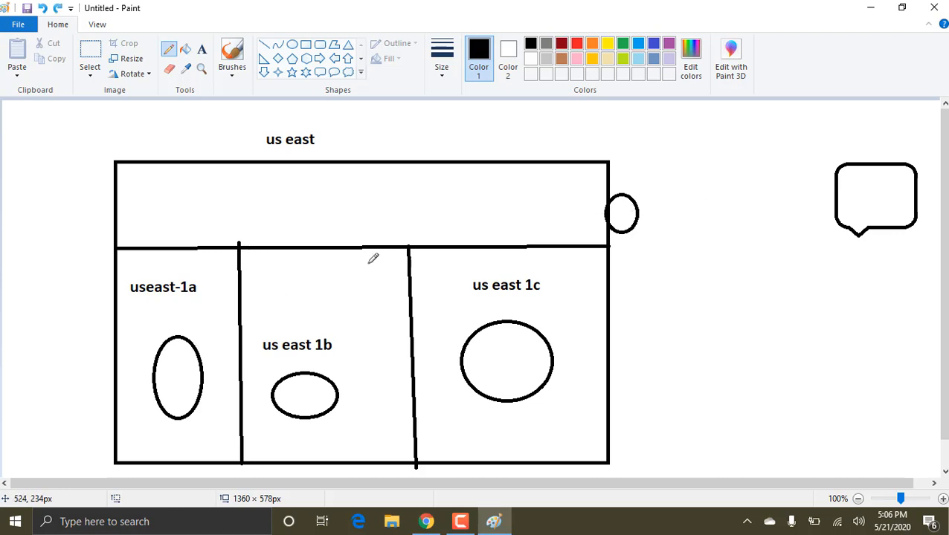
Step: Draw a hexagon in the middle of the large rectangle's upper band, above the three compartments
left_click(306, 59)
left_click_drag(356, 182, 299, 229)
left_click(383, 192)
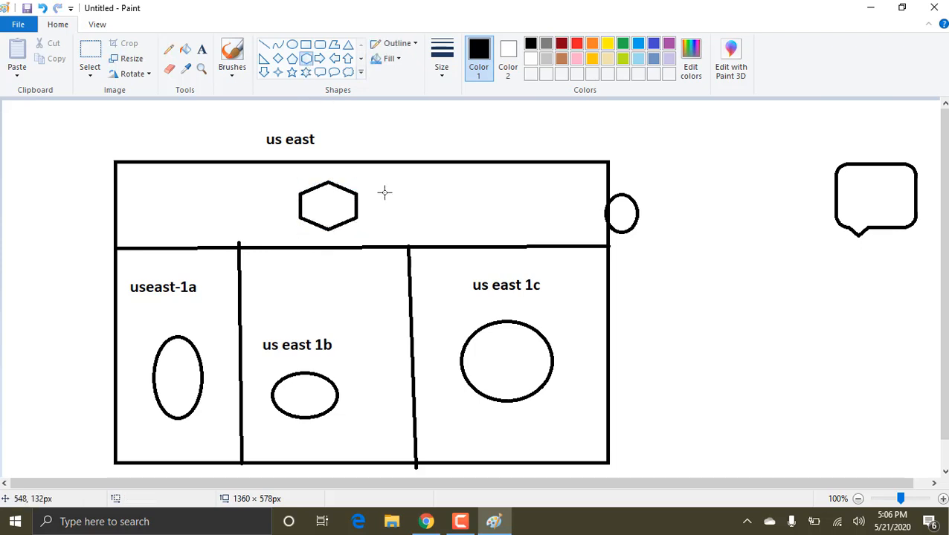
Step: Draw three brown straight lines from the hexagon's lower corners to the ellipses in the us-east 1a, 1b and 1c compartments
left_click(561, 60)
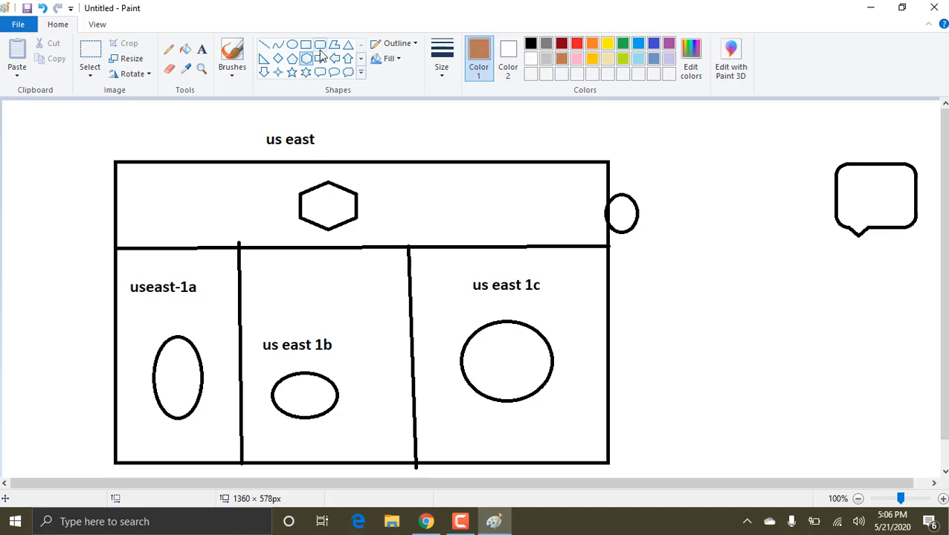
left_click(264, 45)
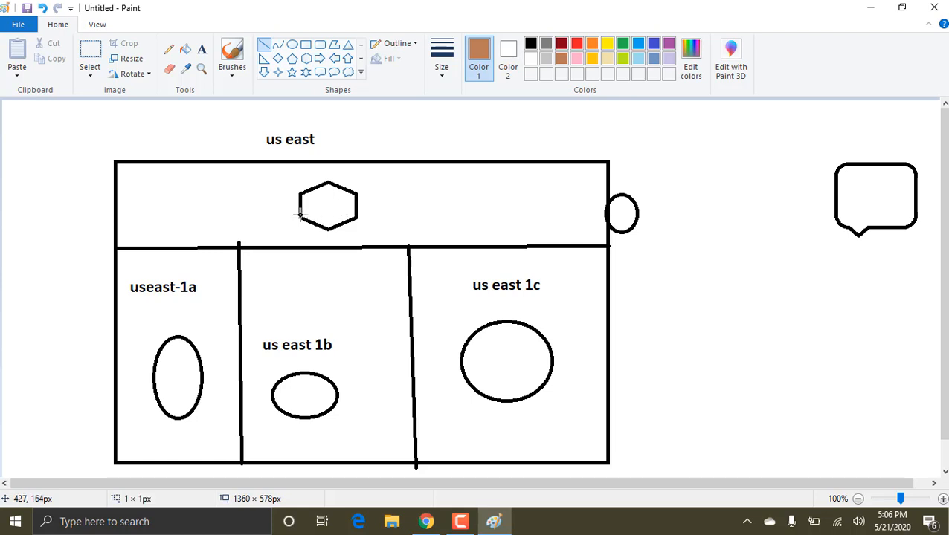
left_click_drag(300, 216, 187, 353)
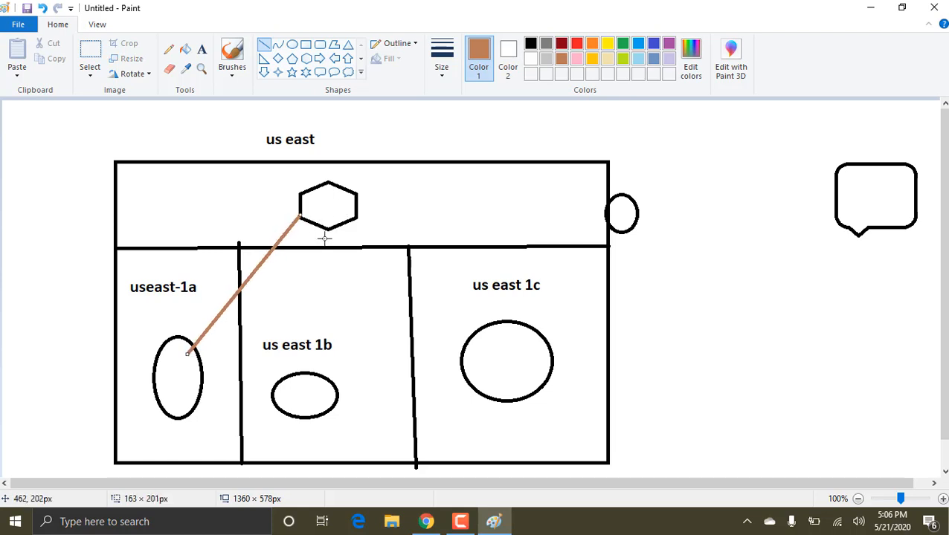
left_click_drag(329, 228, 317, 382)
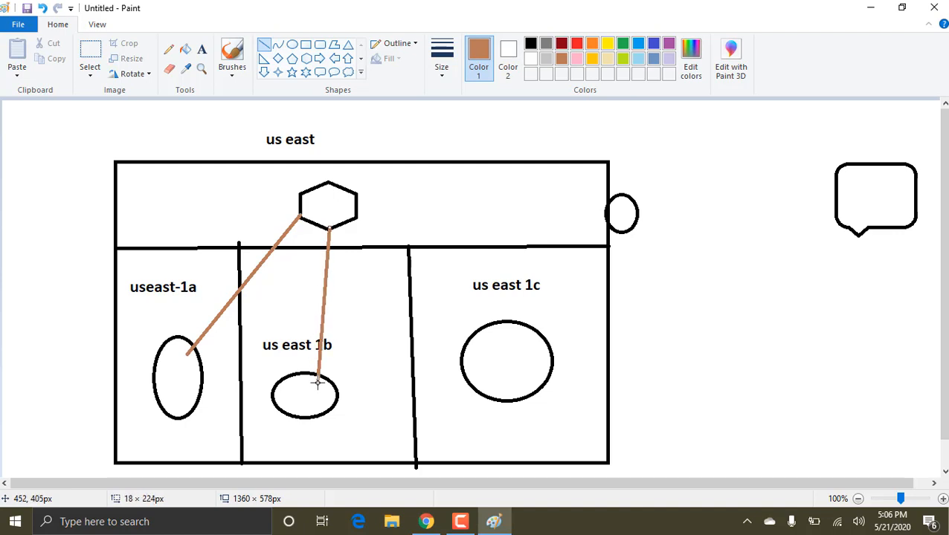
left_click(355, 218)
left_click_drag(355, 218, 488, 331)
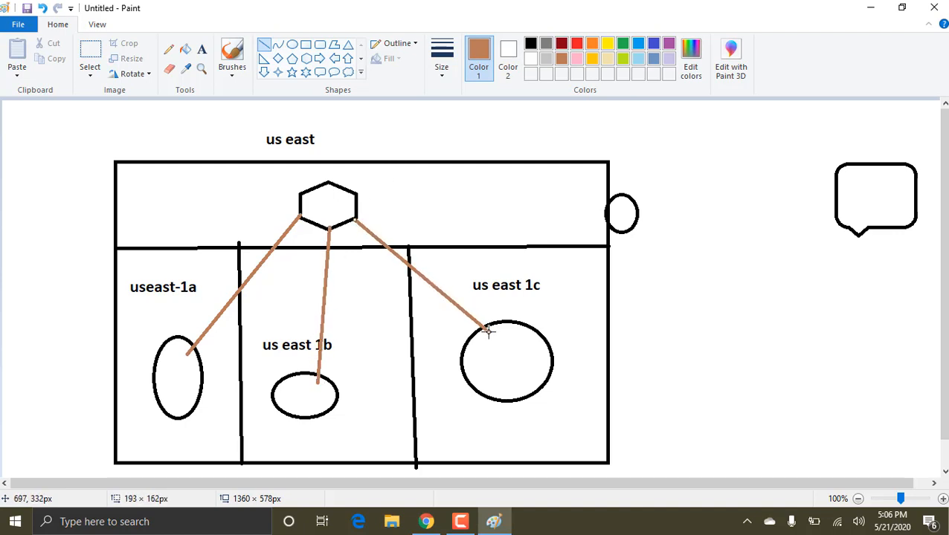
left_click(669, 258)
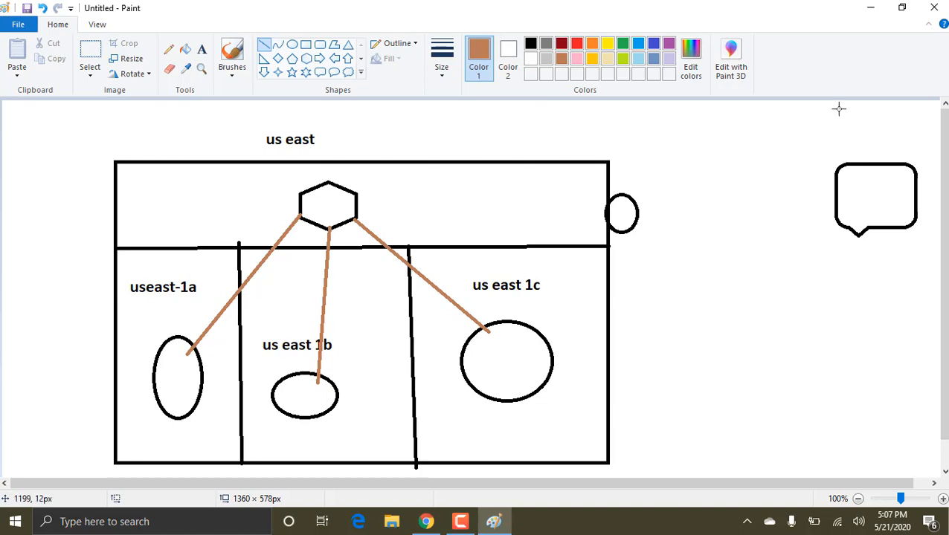
Step: Switch to Chrome, open the EC2 Load Balancers page and start creating a load balancer to reach the type selection
left_click(873, 9)
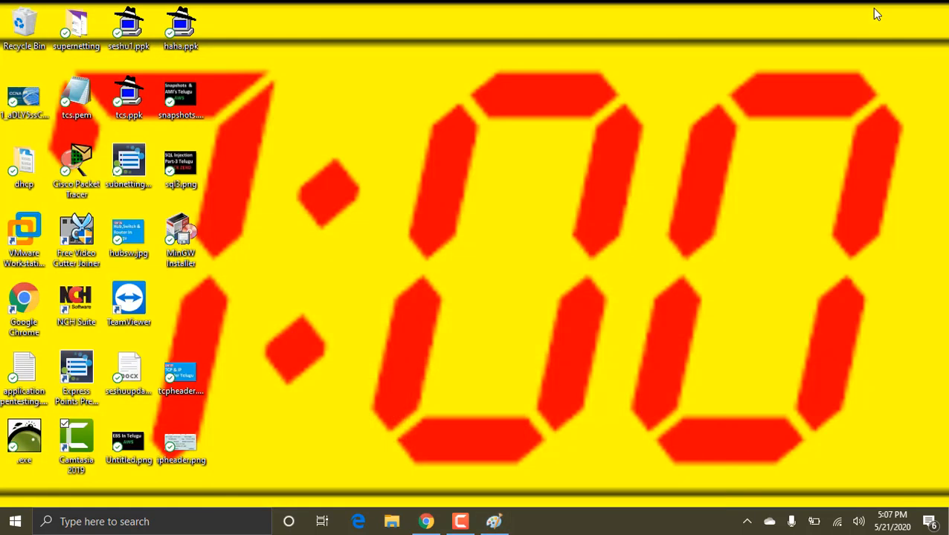
left_click(426, 521)
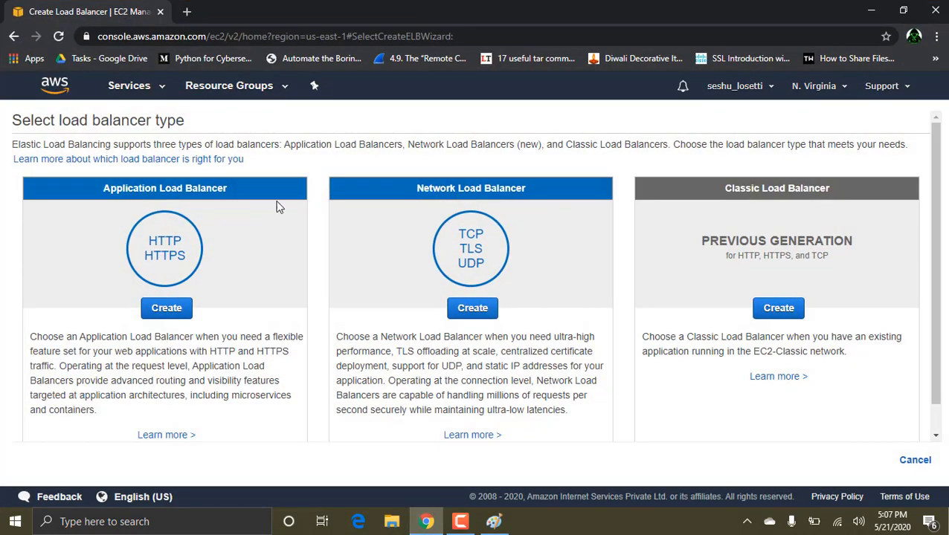
left_click(132, 86)
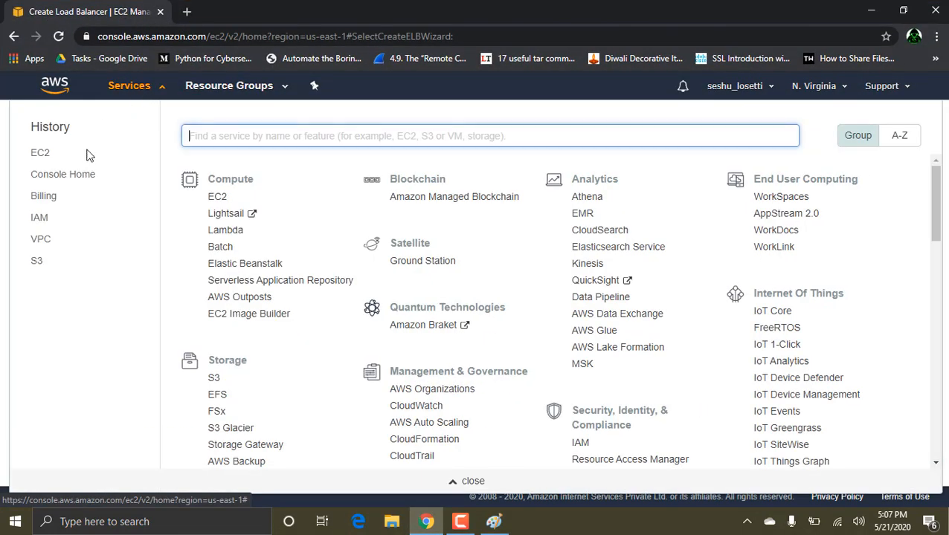
left_click(40, 154)
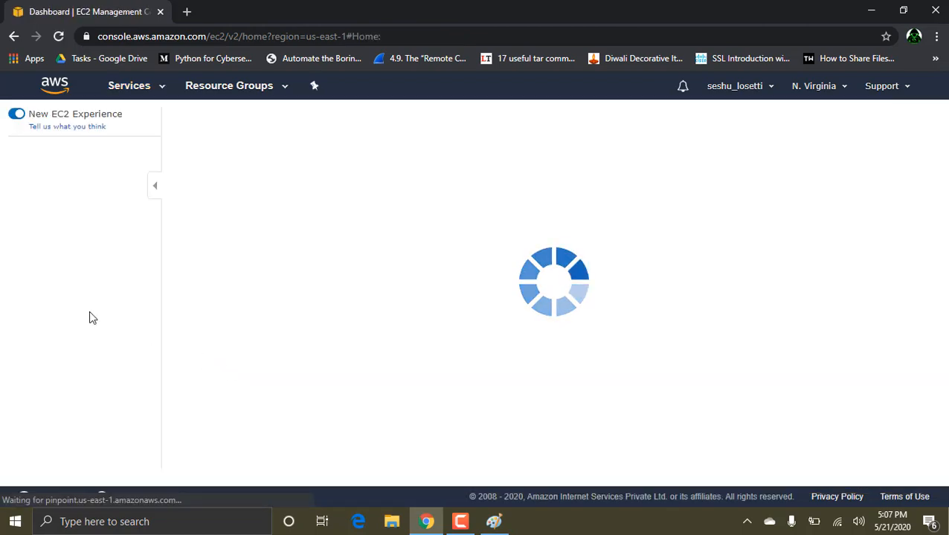
scroll(59, 450, "down", 3)
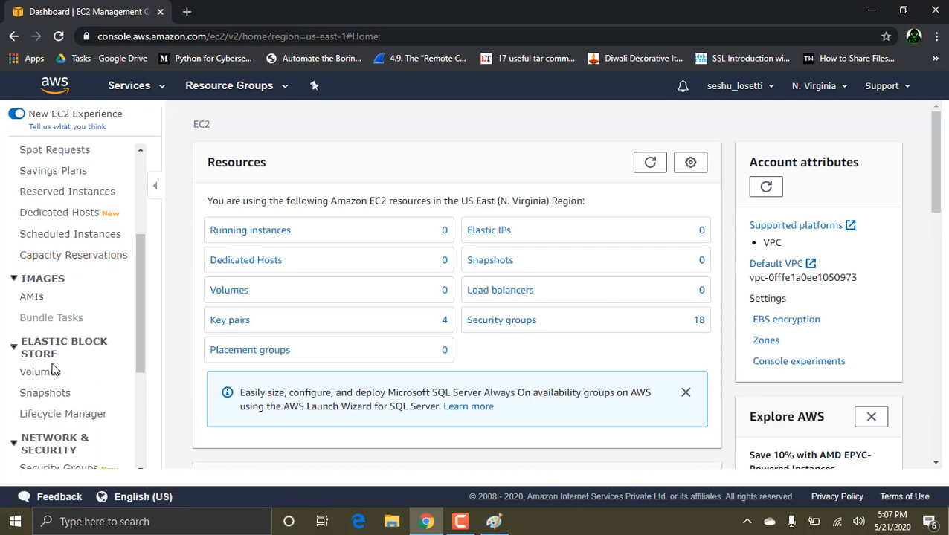
scroll(52, 370, "down", 3)
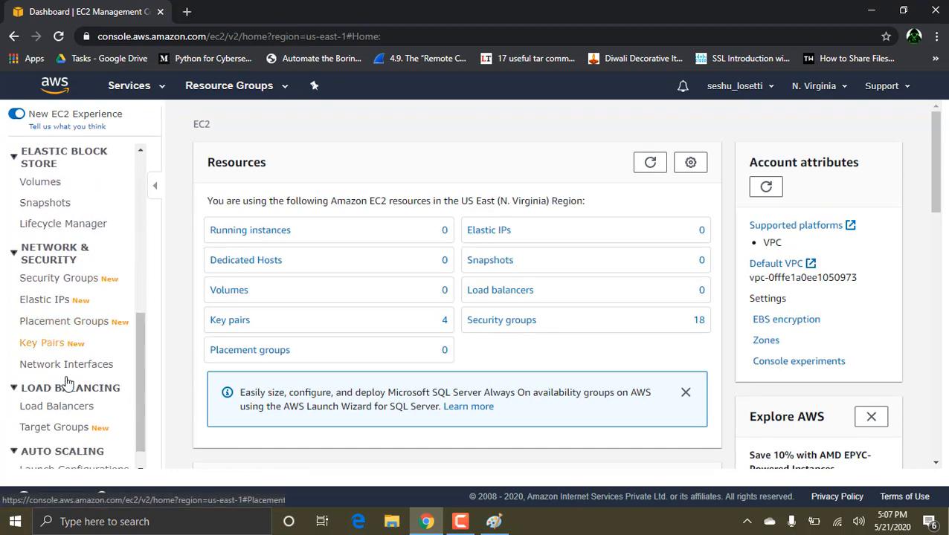
left_click(71, 407)
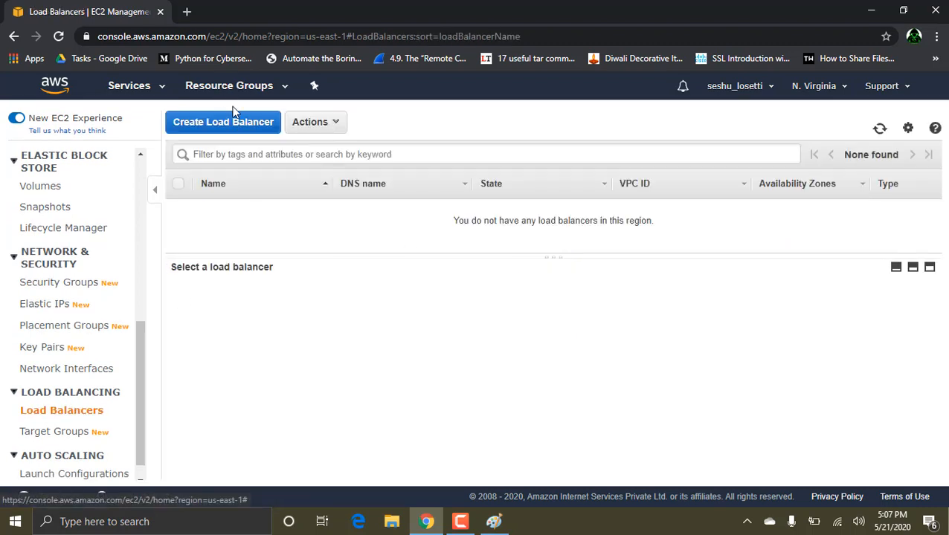
left_click(269, 125)
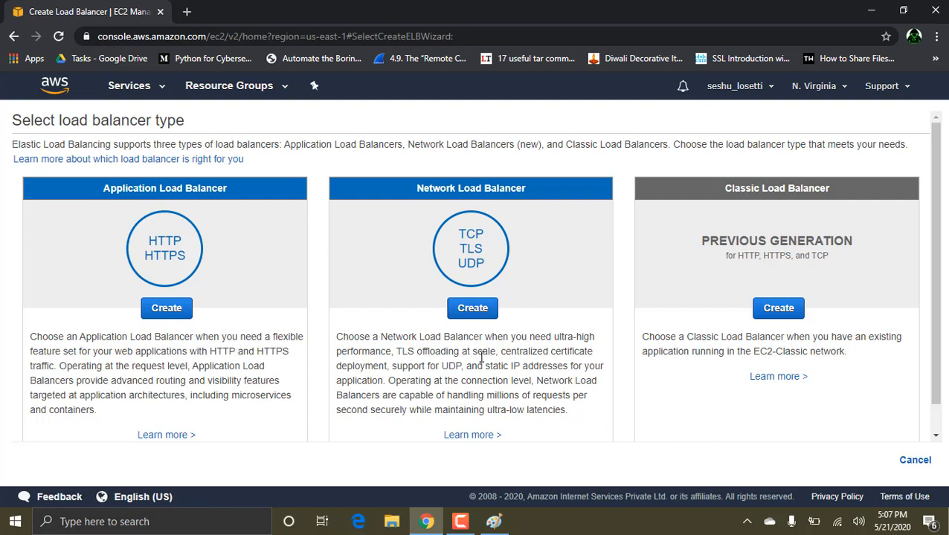
Step: Compare the availability zone diagram in Paint with the load balancer types in Chrome, ending on the Chrome page
key("alt+Tab")
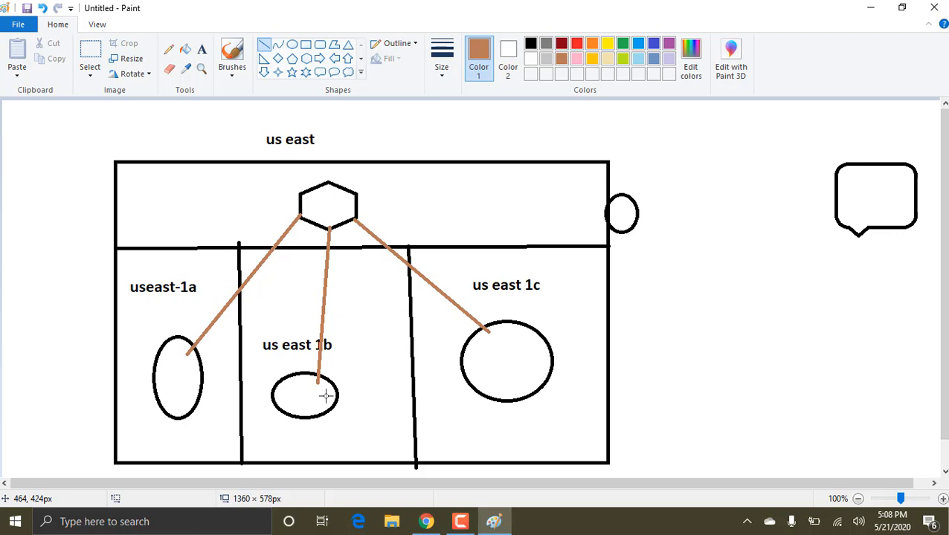
key("alt+Tab")
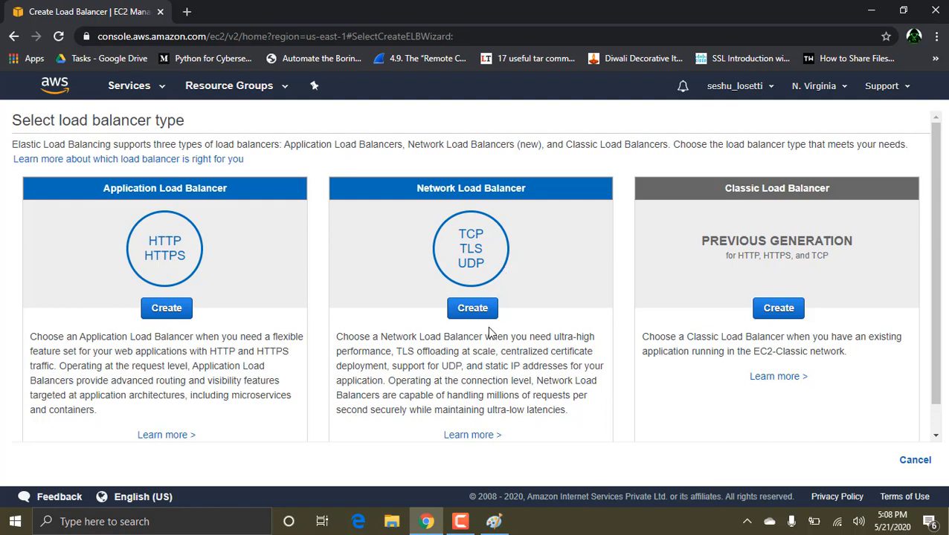
key("alt+Tab")
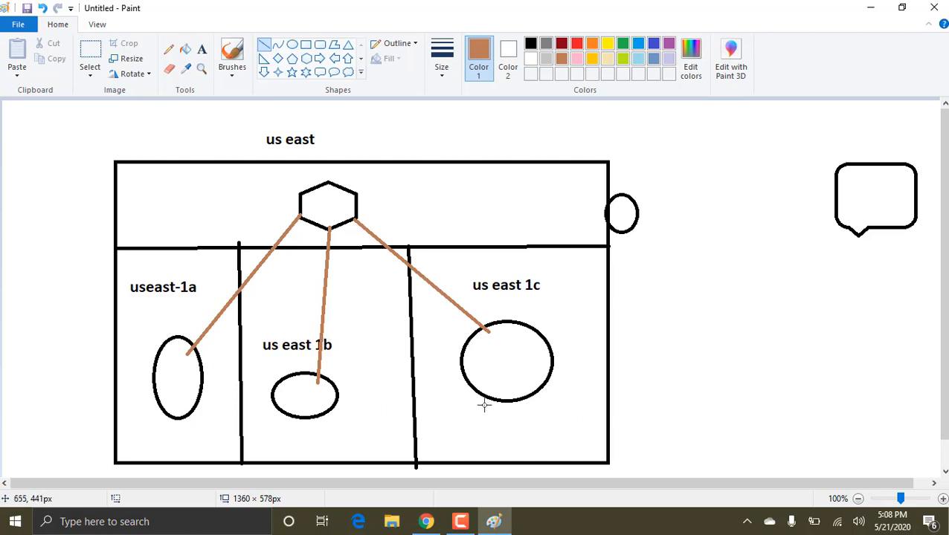
key("alt+Tab")
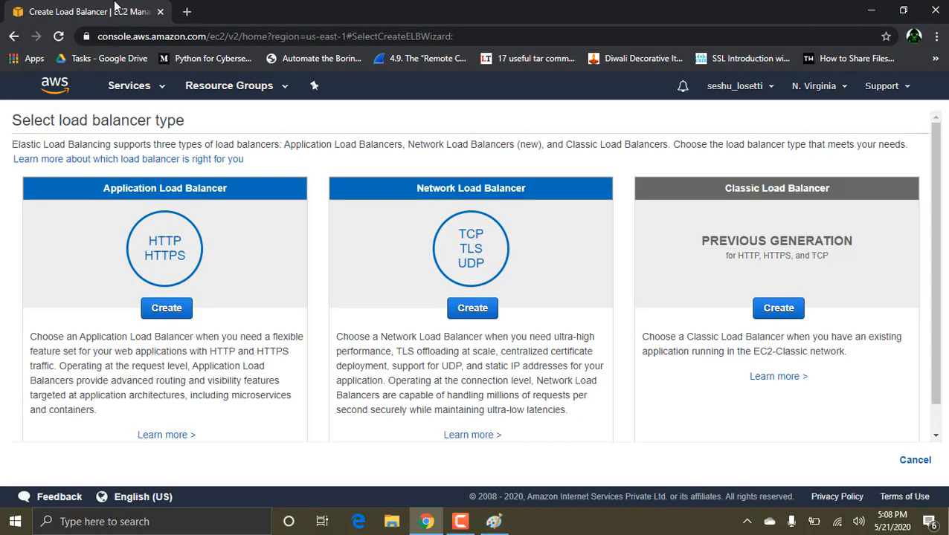
Step: Open EC2 in a new browser tab and start the launch instance wizard from the Instances page
left_click(134, 86)
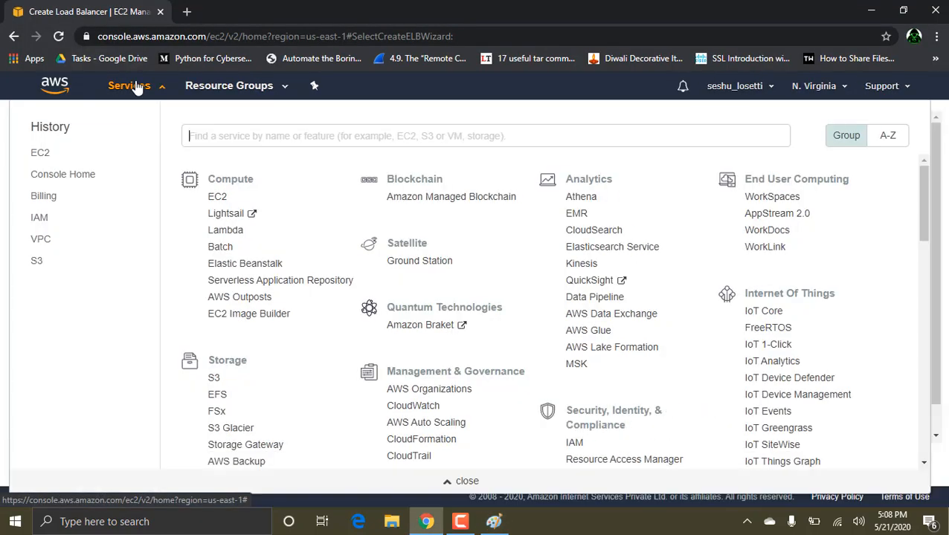
right_click(41, 152)
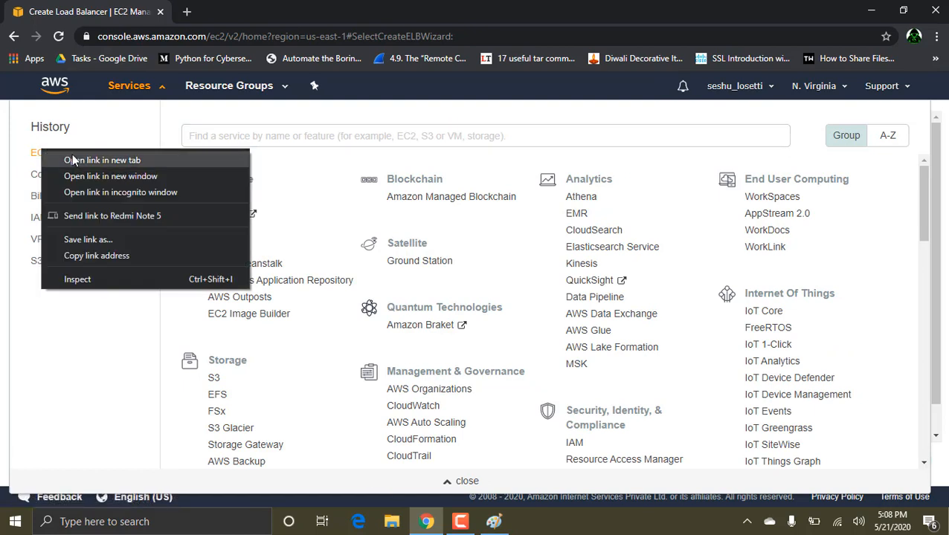
left_click(73, 160)
left_click(245, 8)
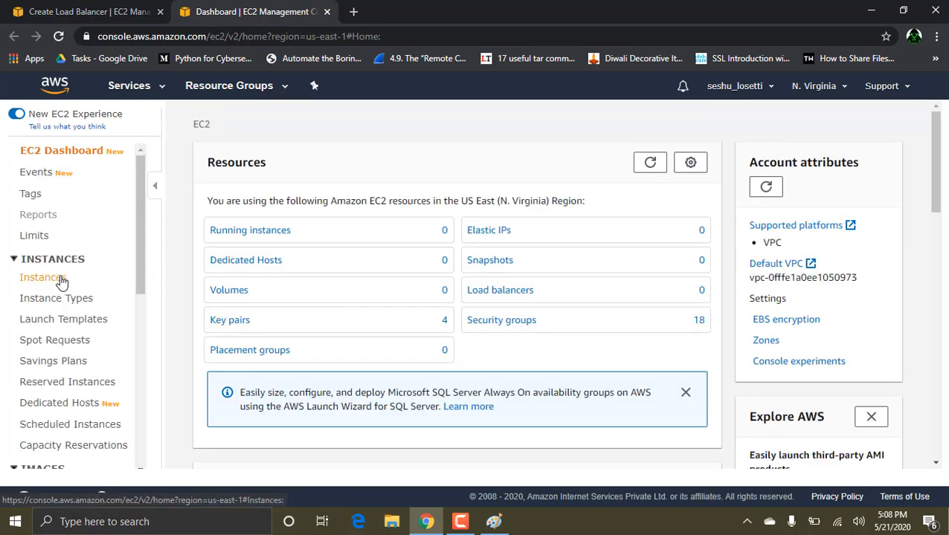
left_click(62, 281)
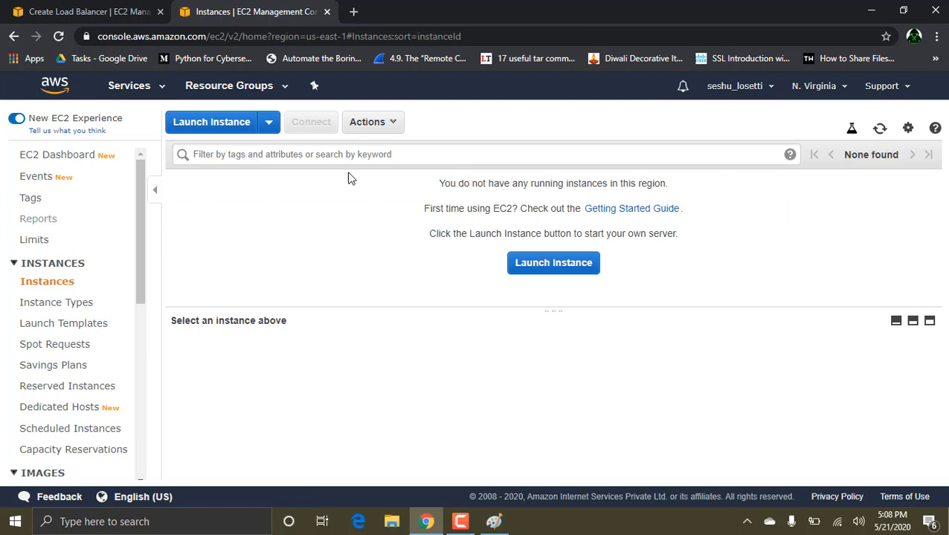
left_click(232, 122)
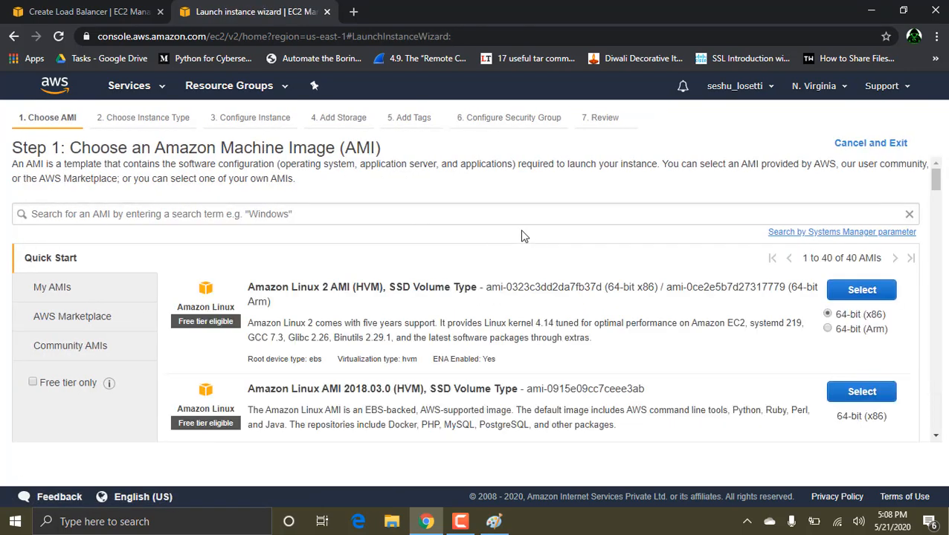
Step: Select the Amazon Linux AMI 2018.03.0 (HVM) image and continue with the t2.micro instance type
left_click(862, 395)
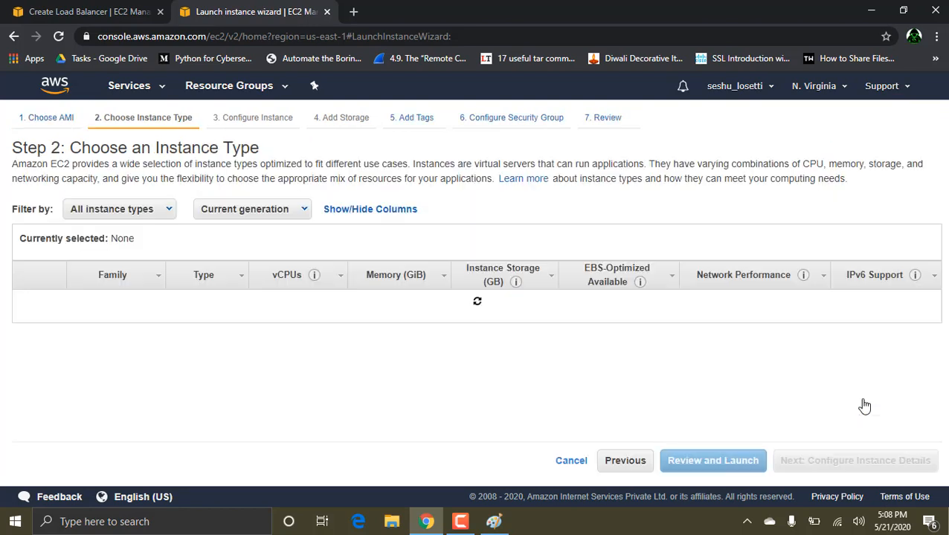
left_click(843, 471)
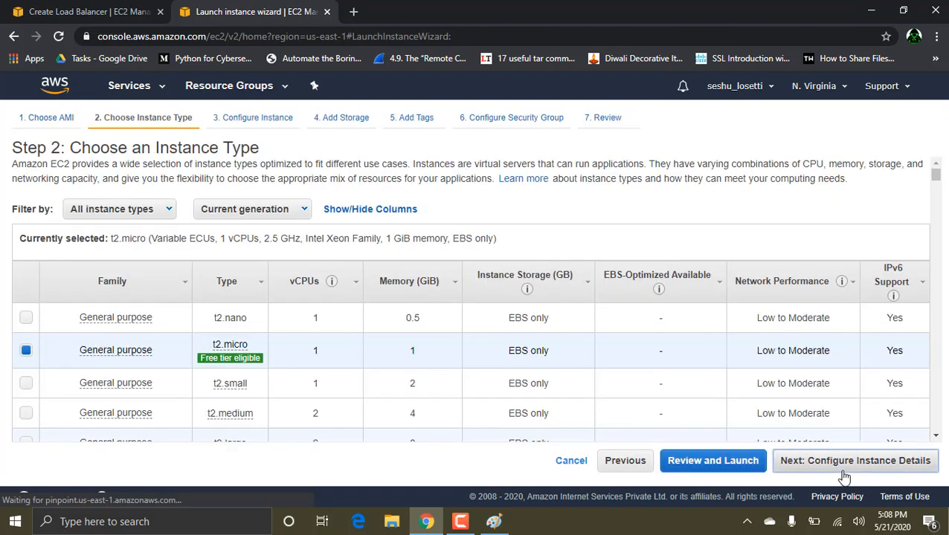
left_click(842, 471)
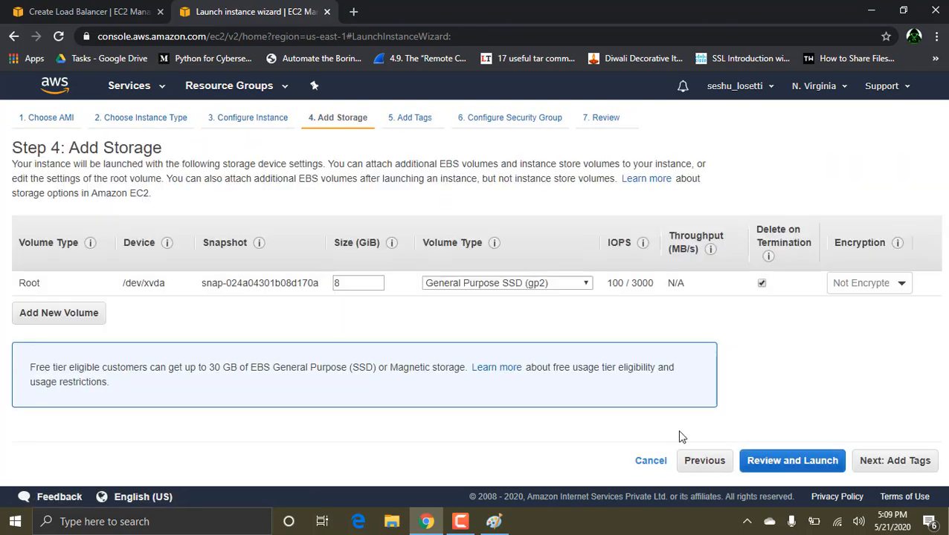
Step: Return to the instance details and set the subnet to the default one in us-east-1a
left_click(699, 462)
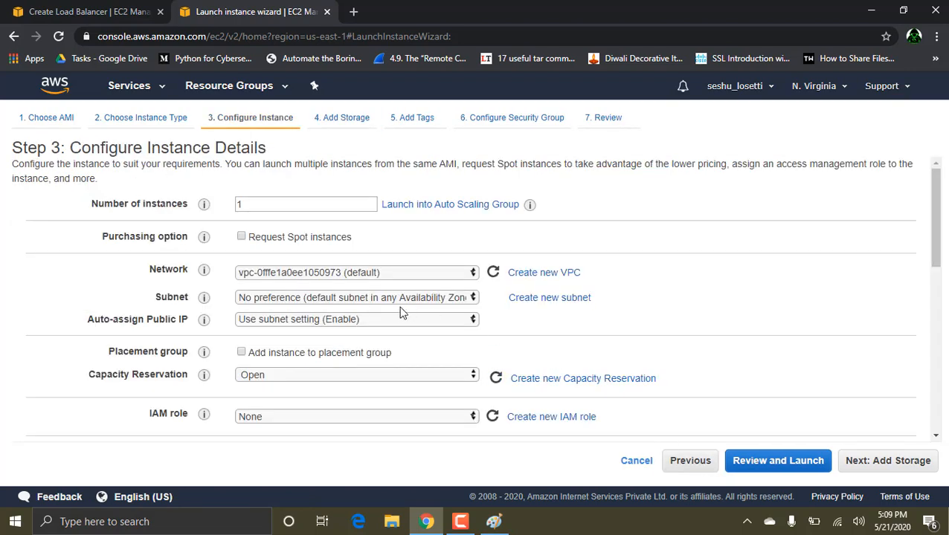
left_click(376, 298)
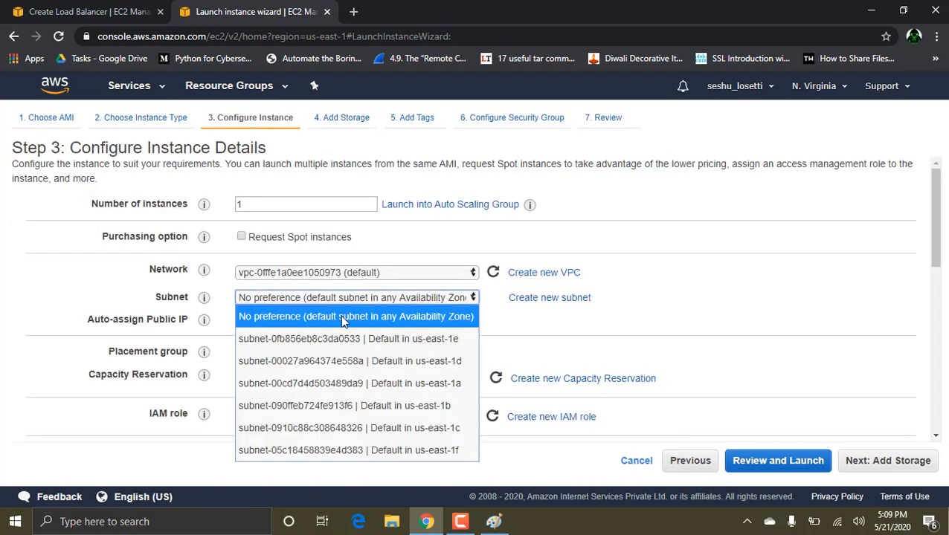
left_click(381, 385)
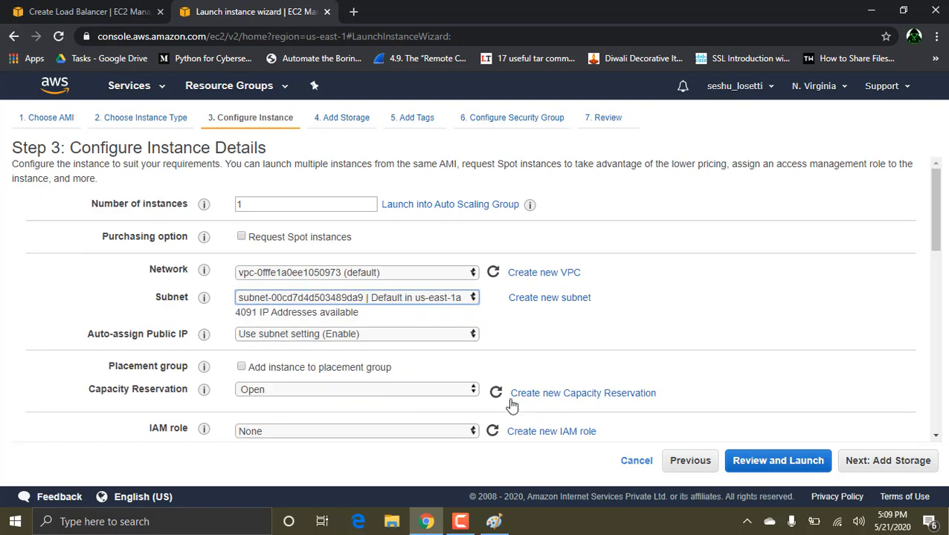
Step: Keep the default storage, tags and security group settings and proceed to the instance launch review
left_click(854, 460)
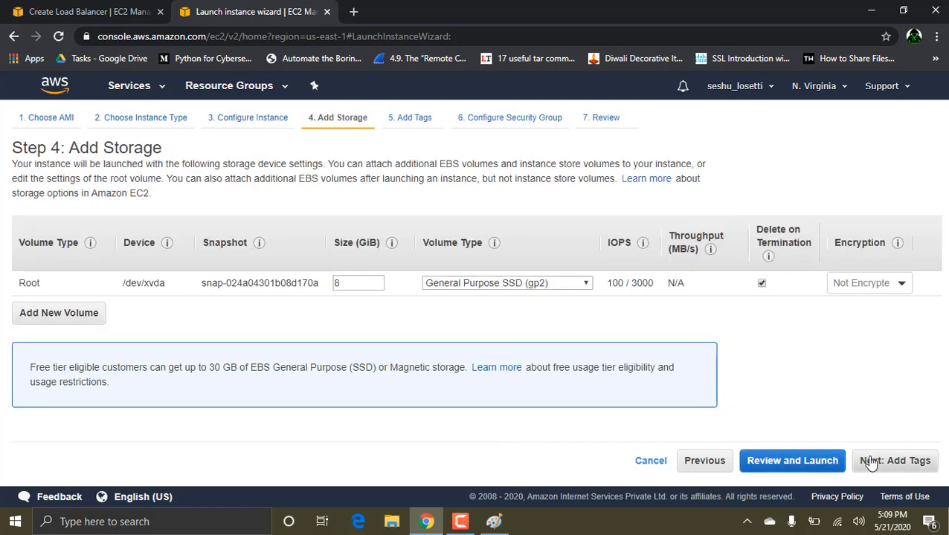
left_click(871, 462)
left_click(871, 462)
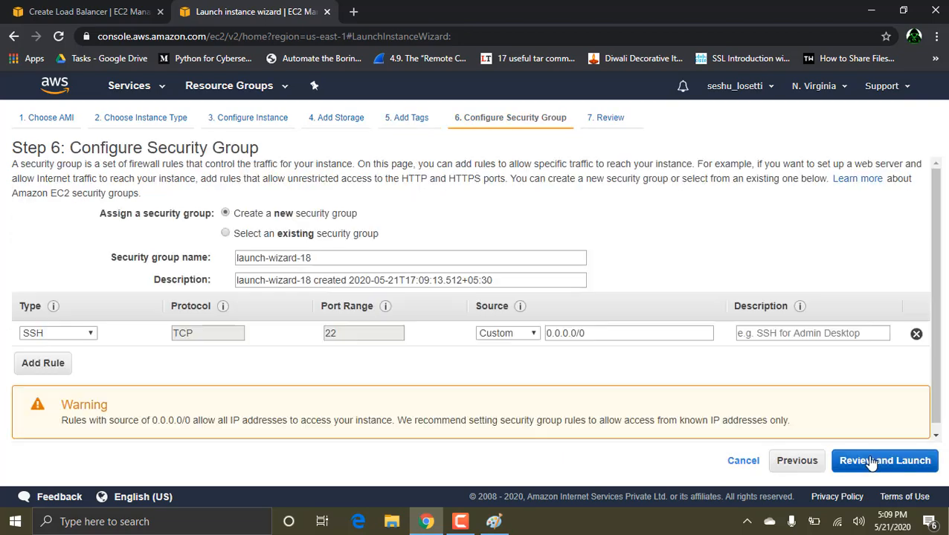
left_click(872, 461)
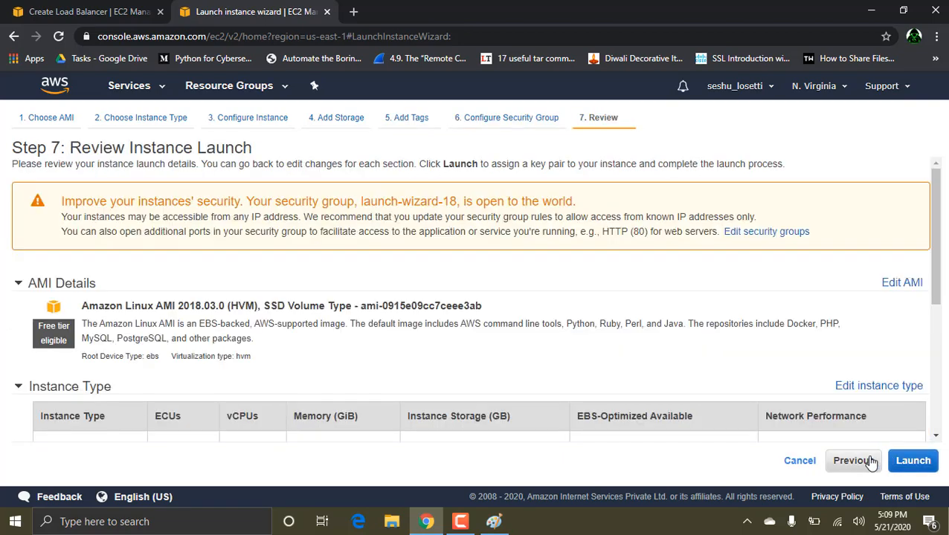
Step: Launch the us-east-1a instance with the existing tcs key pair, acknowledging access to its private key file, and open the instances list
left_click(922, 461)
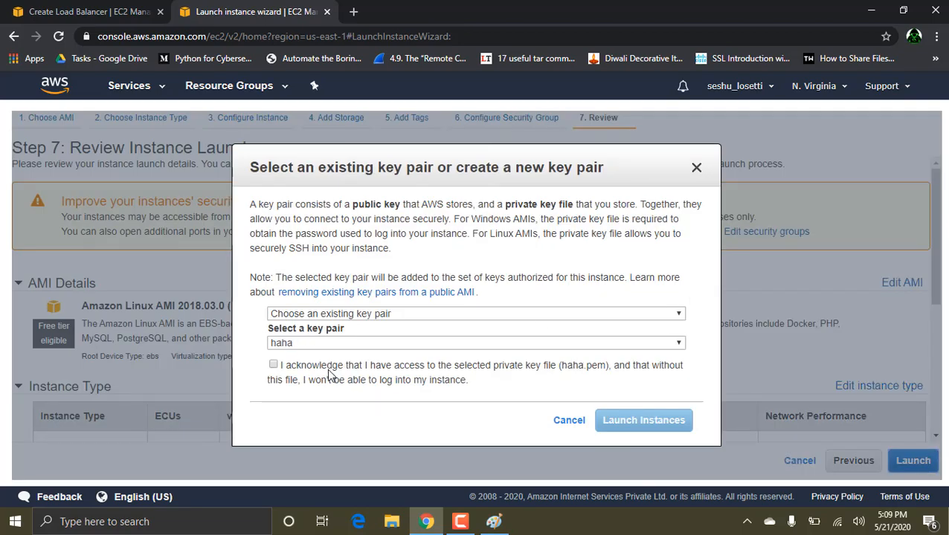
left_click(294, 342)
left_click(282, 407)
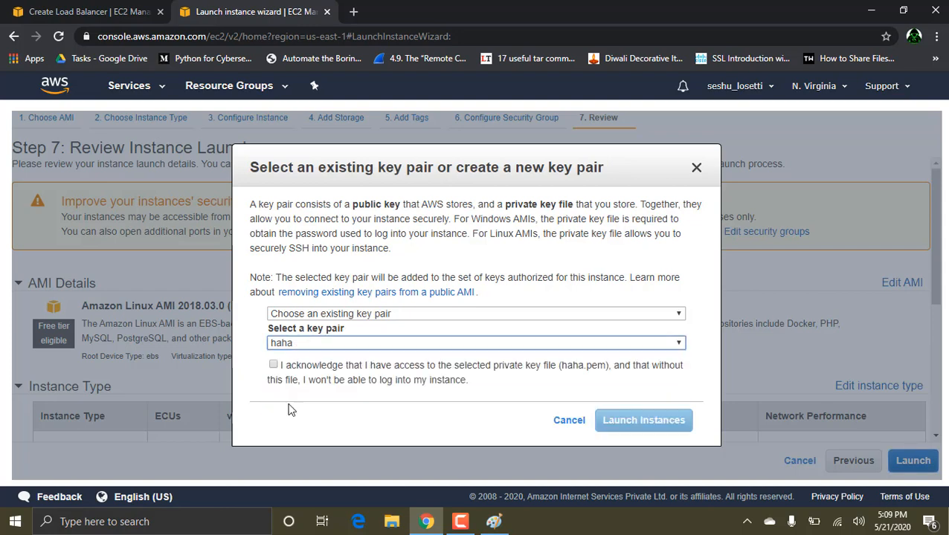
left_click(273, 365)
left_click(637, 424)
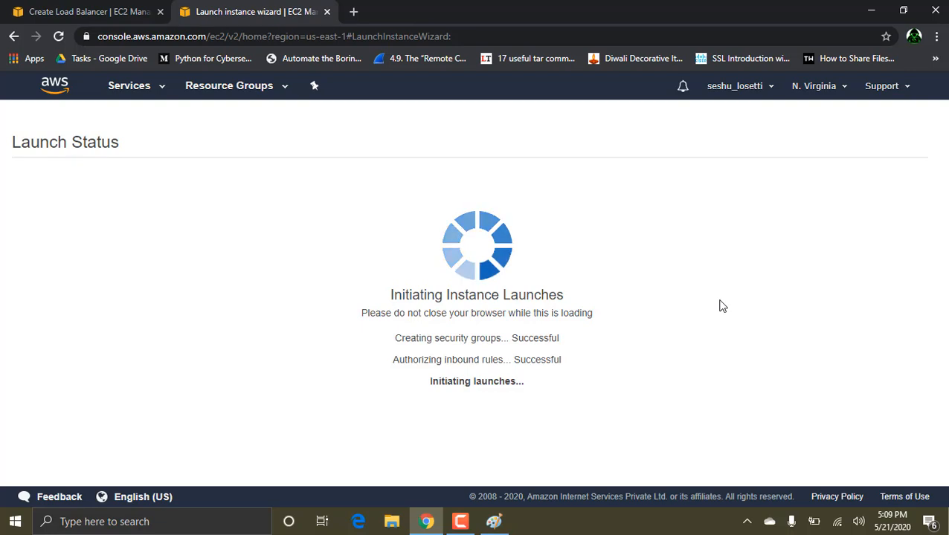
scroll(720, 305, "down", 2)
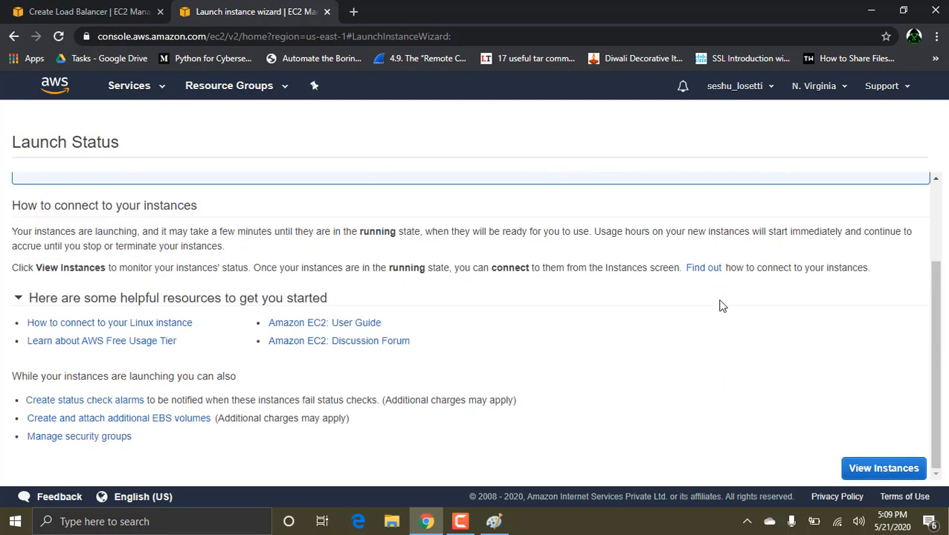
left_click(896, 467)
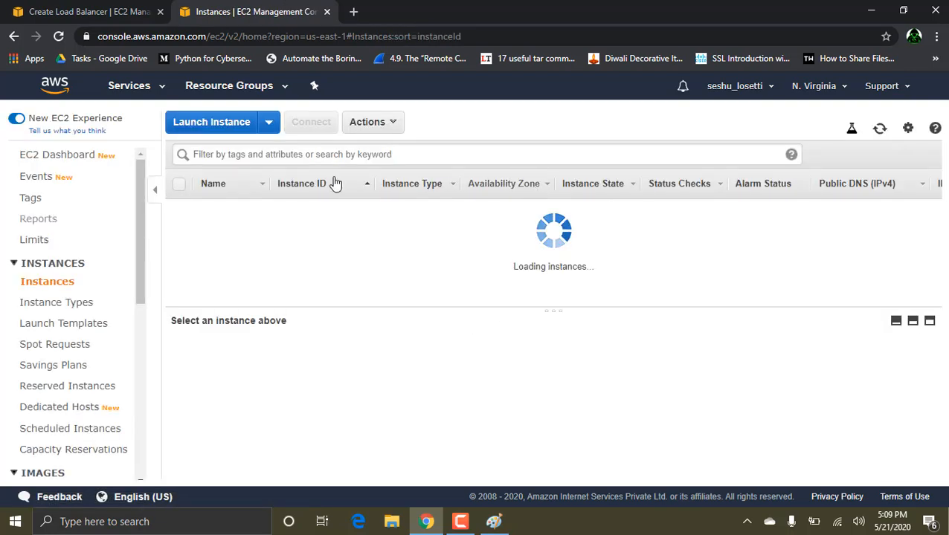
Step: Start a second instance launch with the Amazon Linux AMI 2018.03.0 (HVM) image and the t2.micro type, continuing to the instance details
left_click(211, 121)
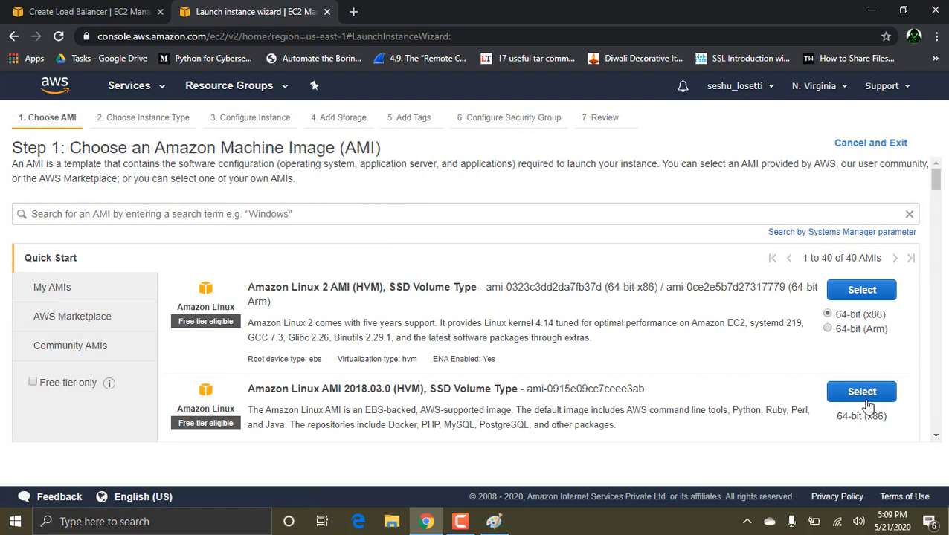
left_click(864, 399)
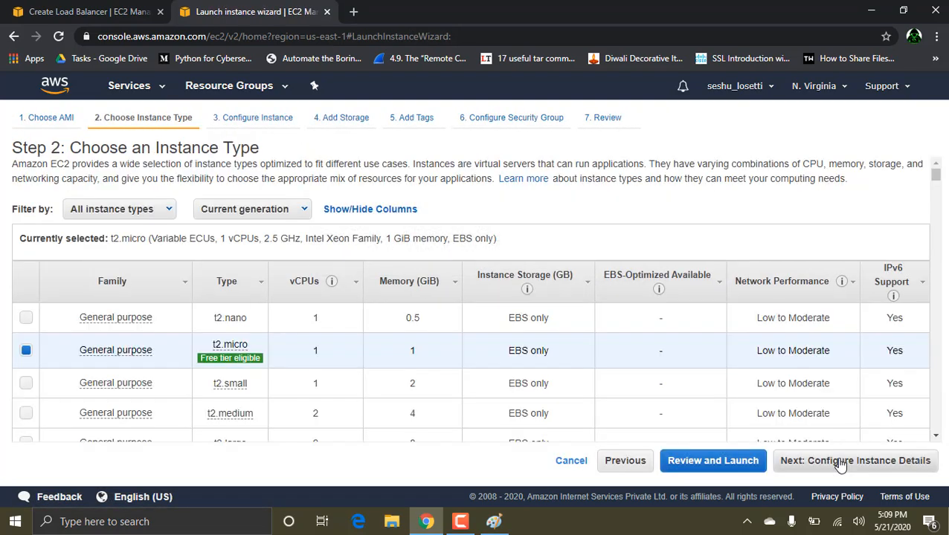
left_click(840, 462)
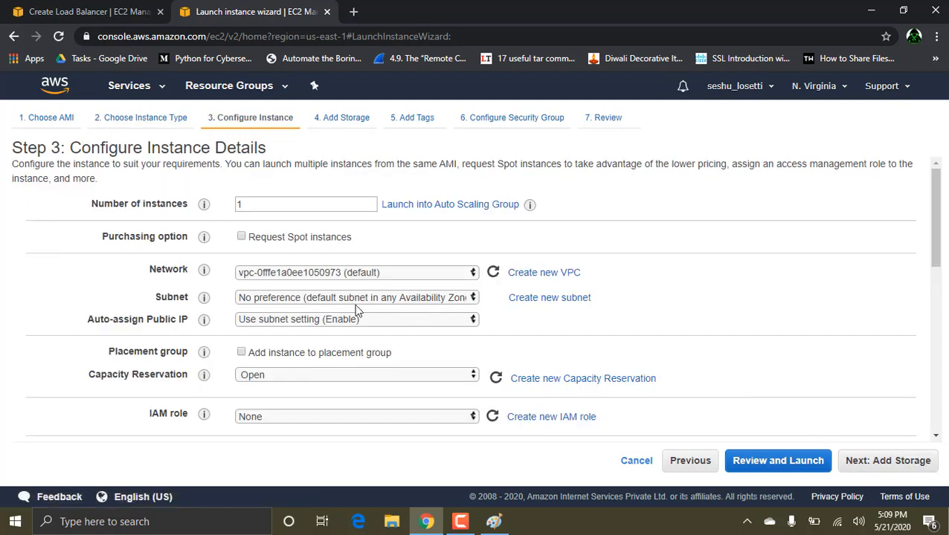
Step: Set the subnet to the default one in us-east-1b and proceed to the launch review with default storage, tags and security group
left_click(384, 300)
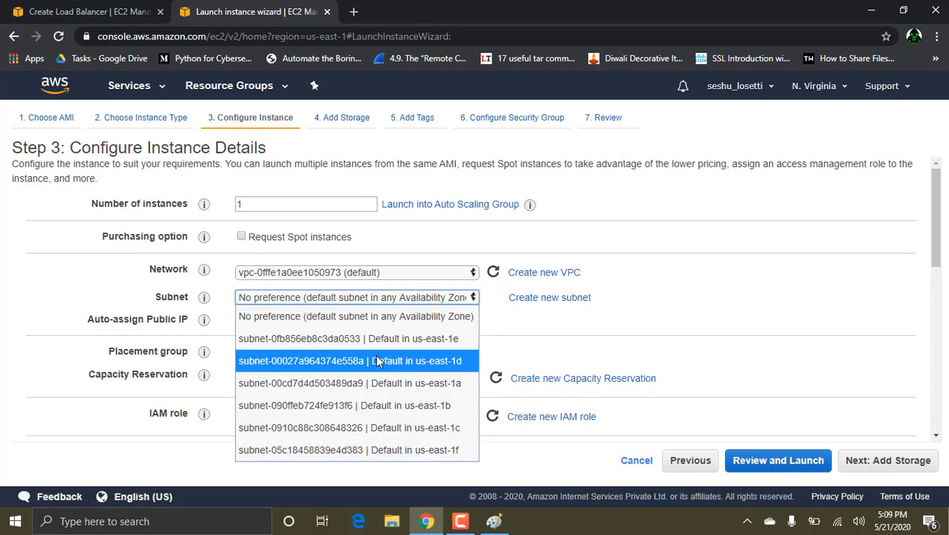
left_click(394, 405)
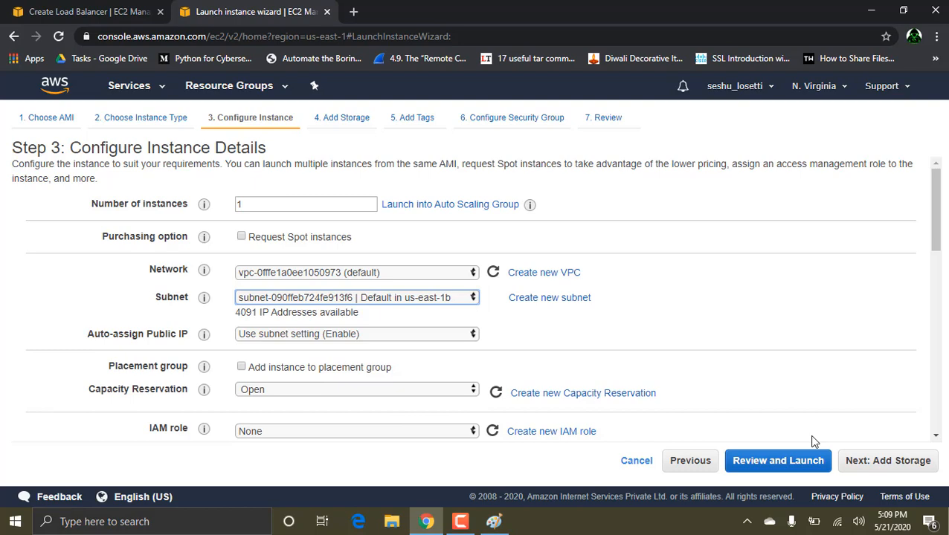
left_click(885, 463)
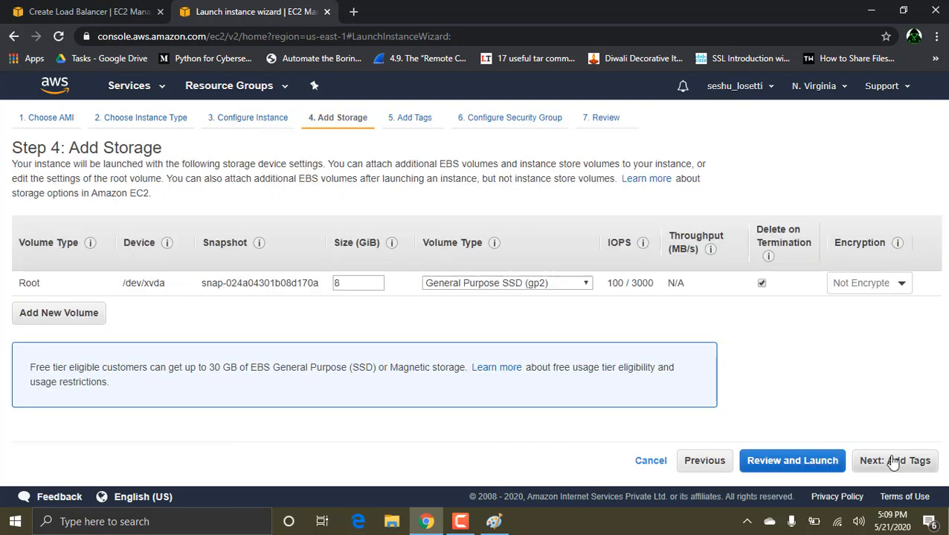
left_click(893, 463)
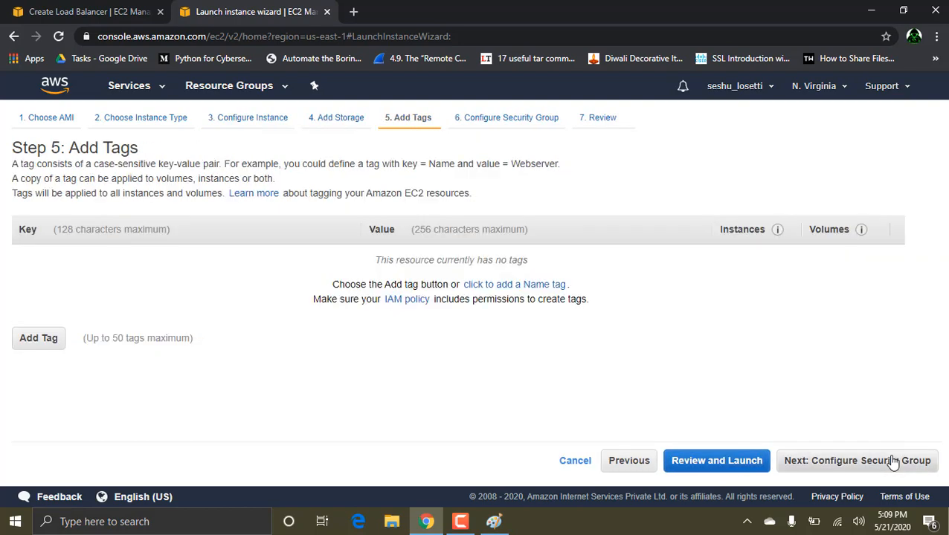
left_click(893, 463)
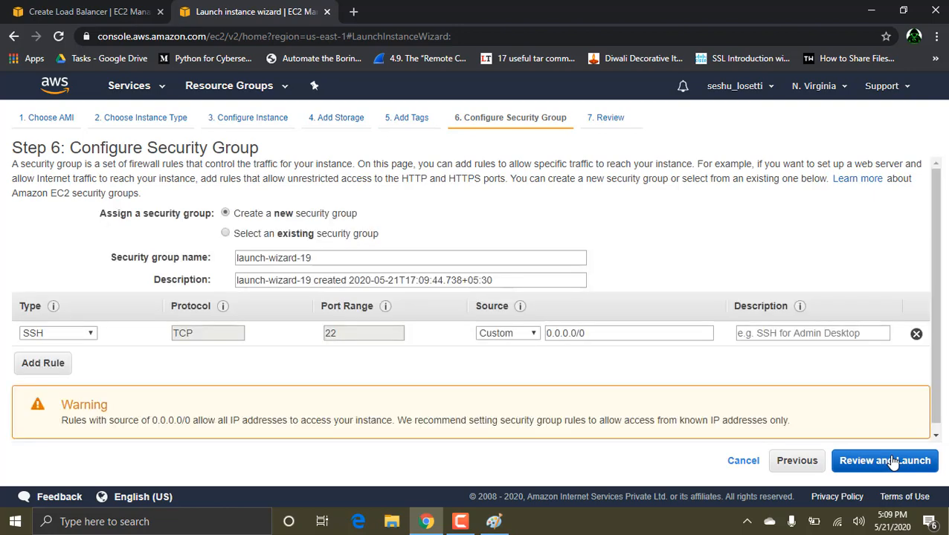
left_click(893, 462)
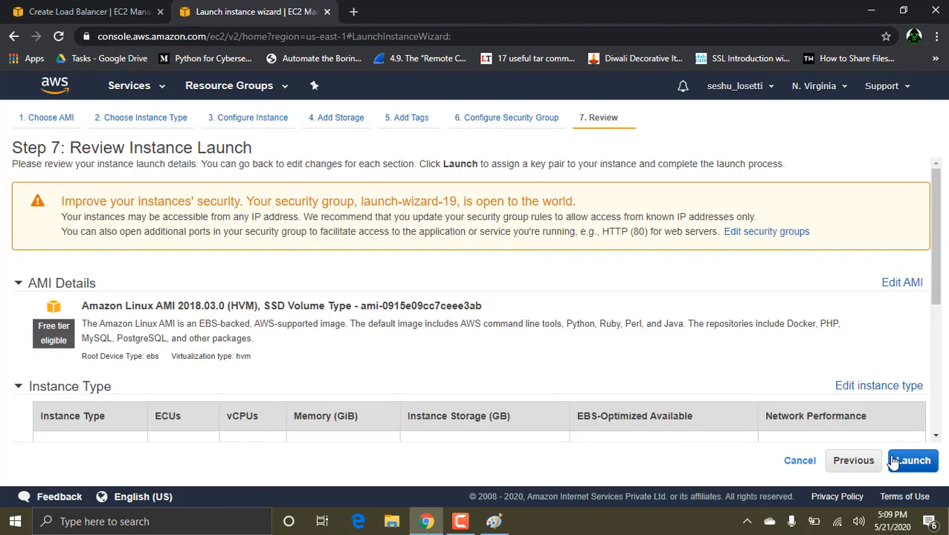
Step: Launch the us-east-1b instance with the existing tcs key pair, acknowledging access to its private key file, and return to the instances list
left_click(904, 462)
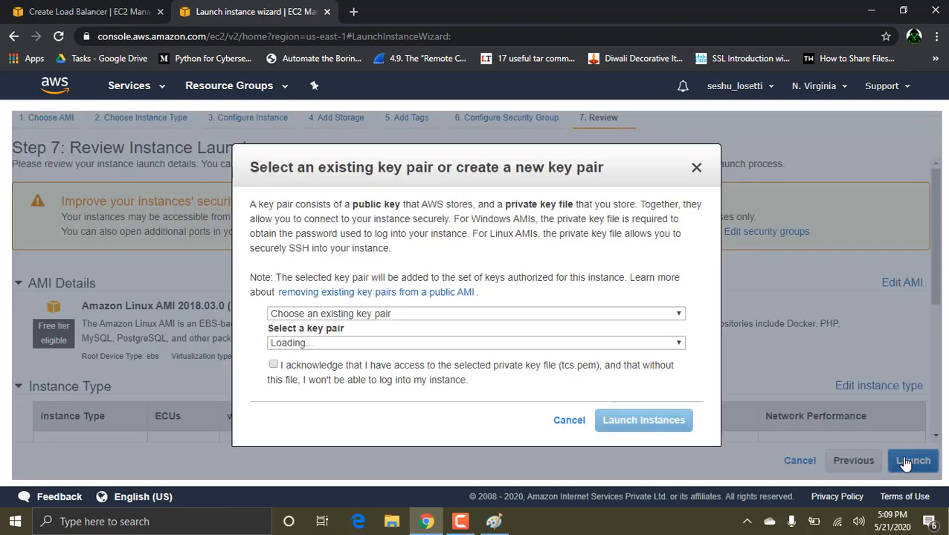
left_click(320, 344)
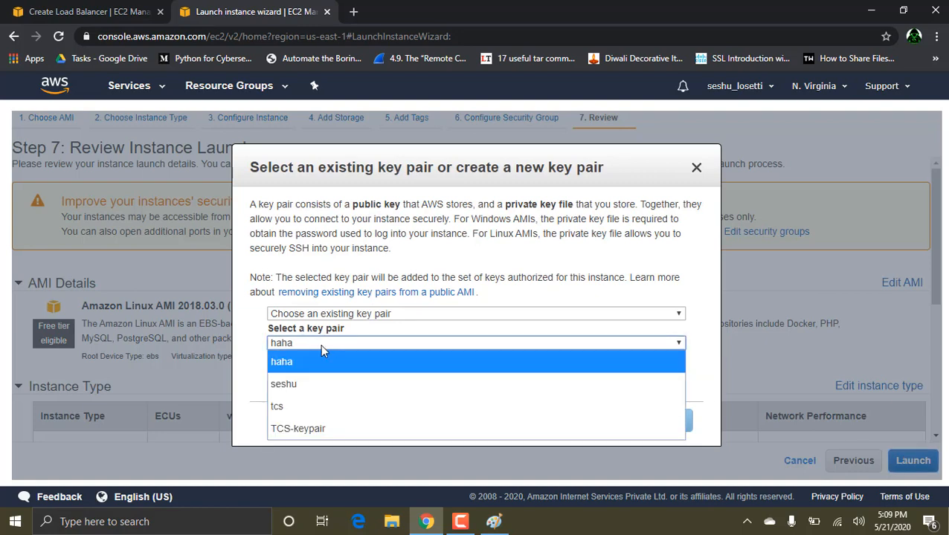
left_click(295, 406)
left_click(272, 364)
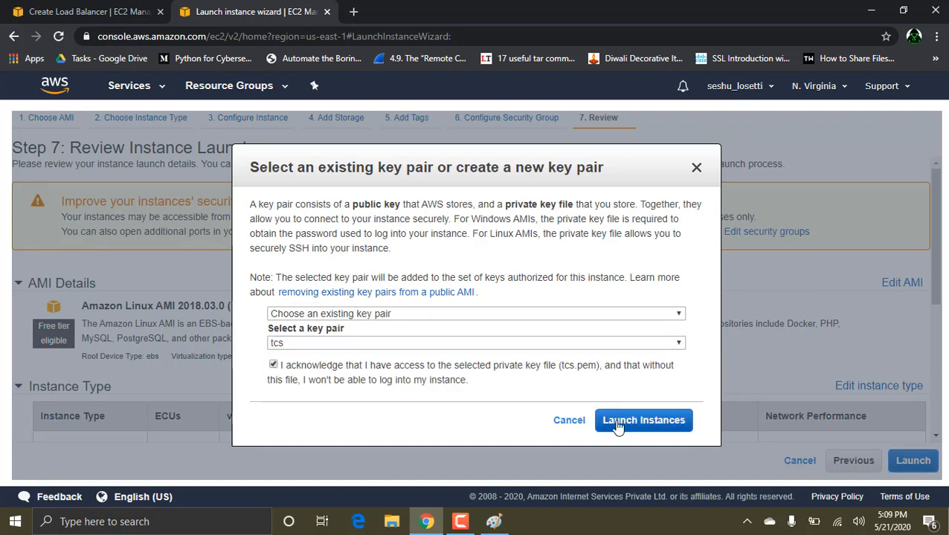
left_click(627, 423)
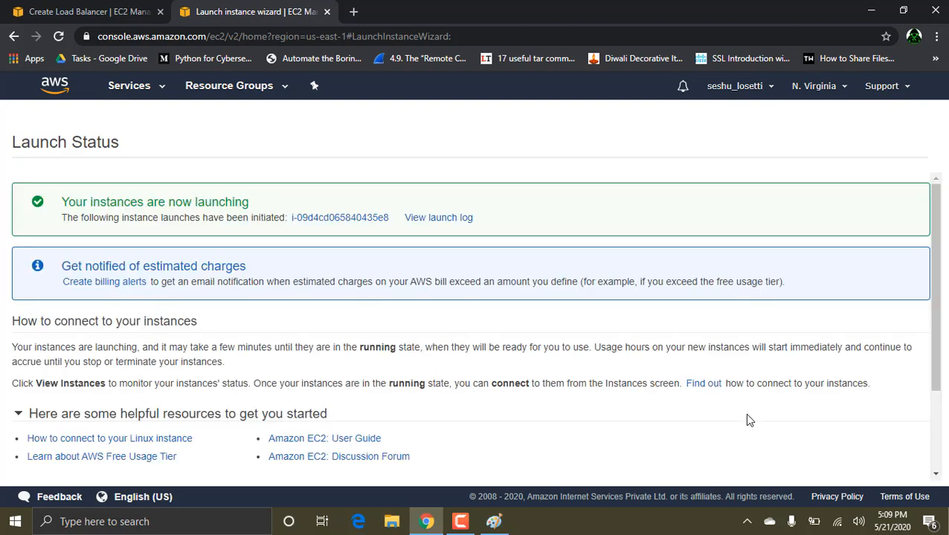
scroll(749, 421, "down", 3)
left_click(911, 467)
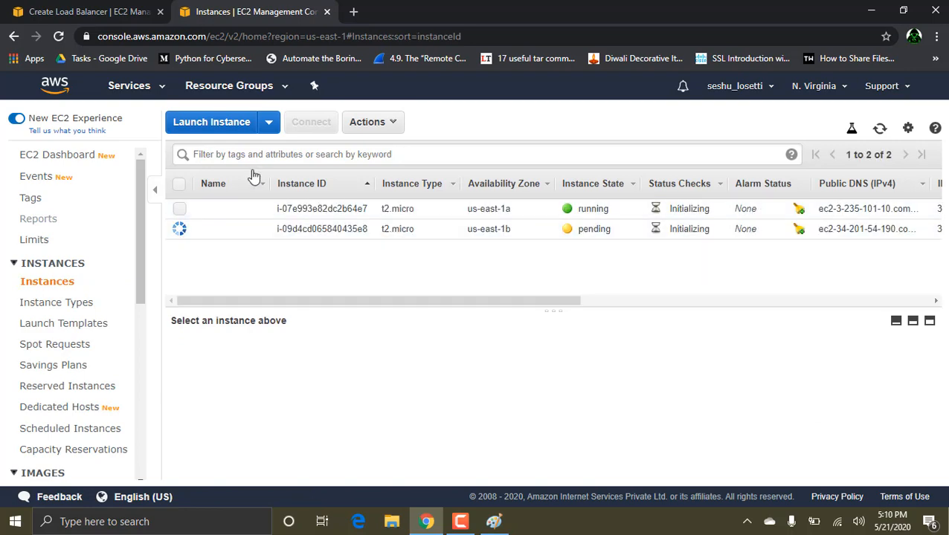
Step: Start a third instance launch using the Amazon Linux AMI 2018.03.0 (HVM) image and t2.micro type, continuing to the instance details
left_click(191, 122)
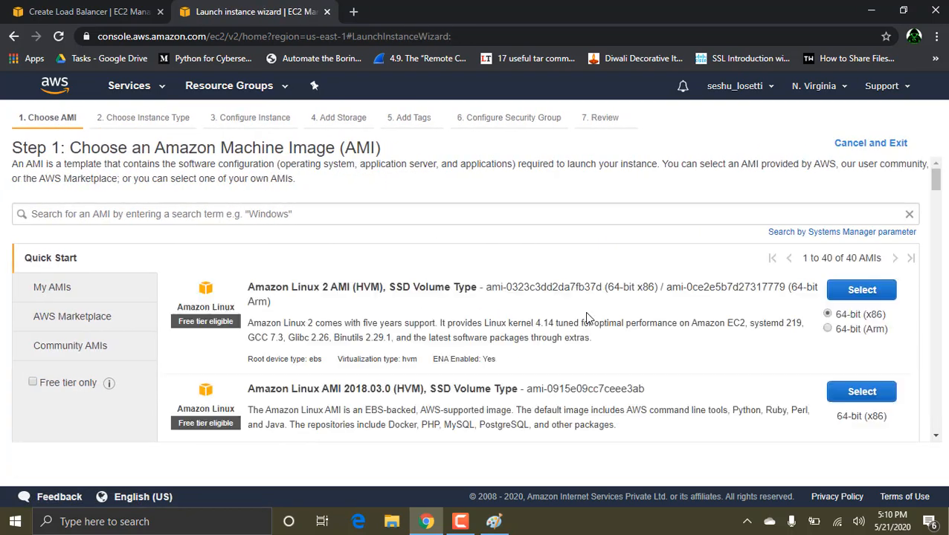
left_click(865, 398)
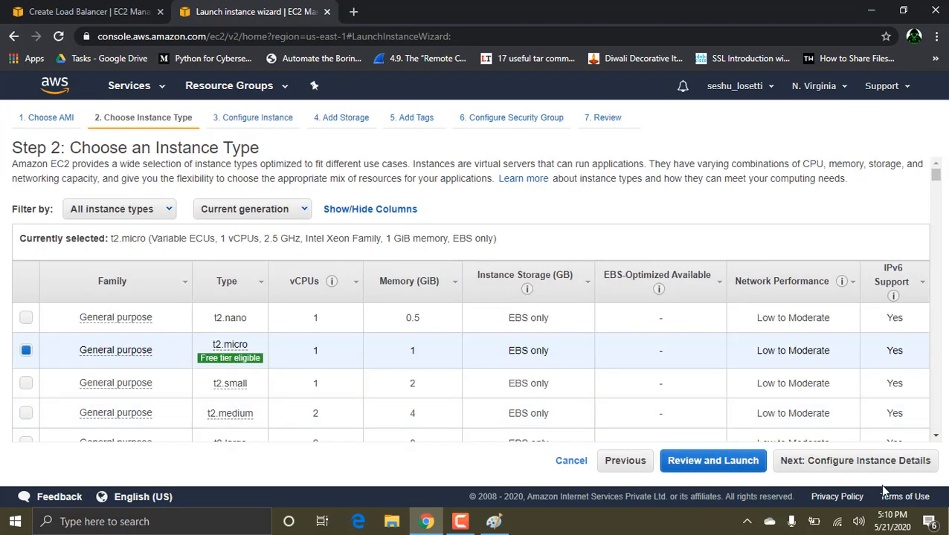
left_click(848, 466)
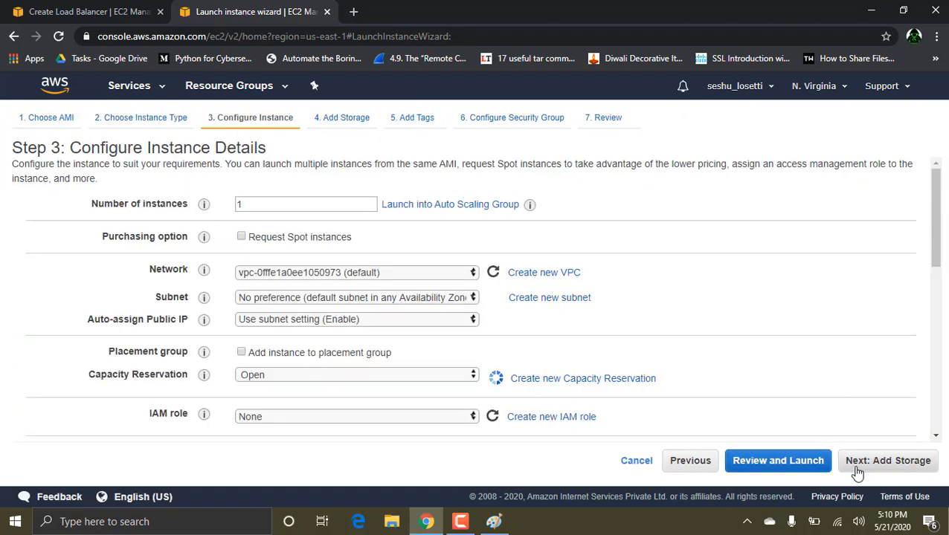
Step: Set the public IP auto-assignment to Enable and the subnet to the default one in us-east-1c
left_click(379, 320)
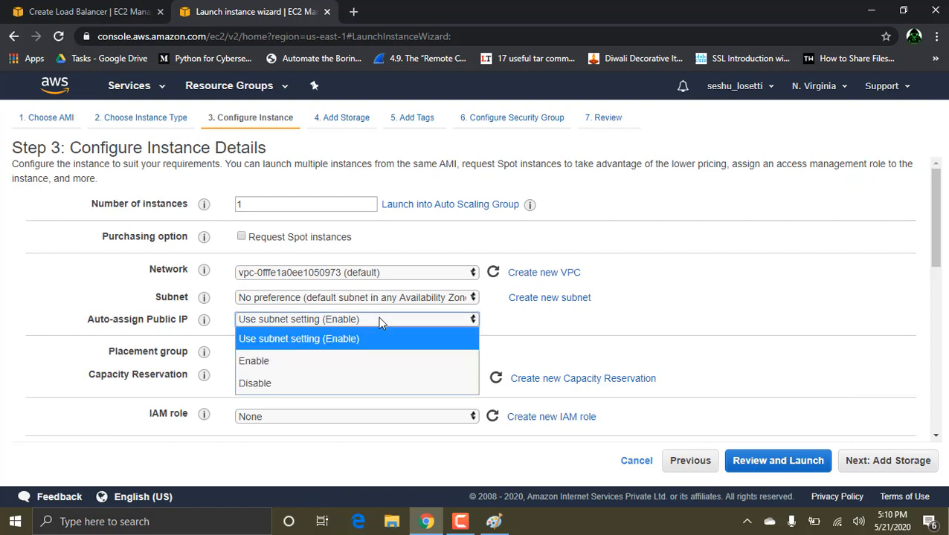
left_click(301, 361)
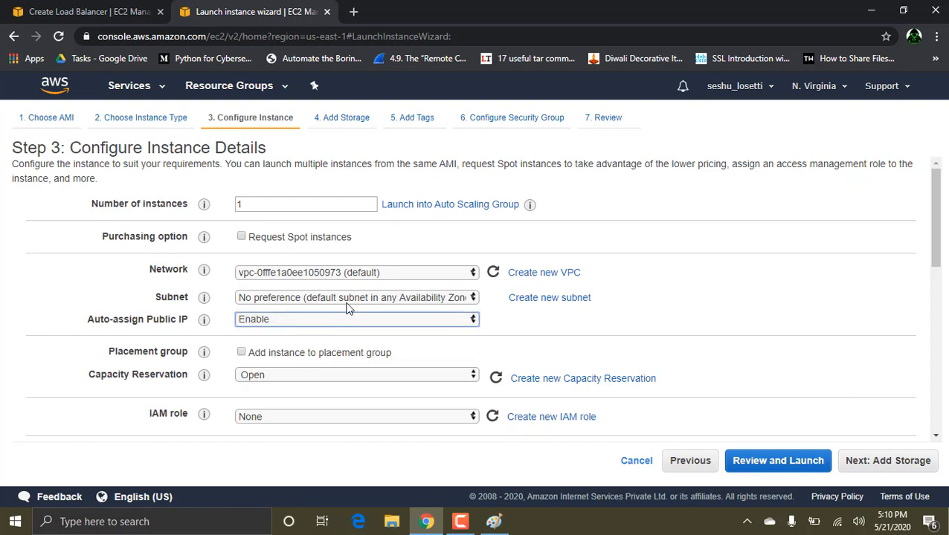
left_click(358, 303)
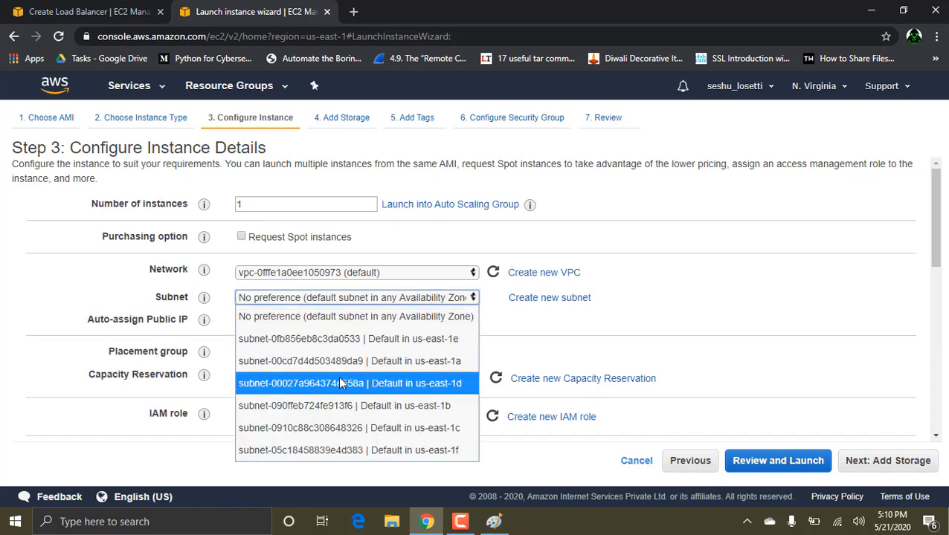
left_click(357, 430)
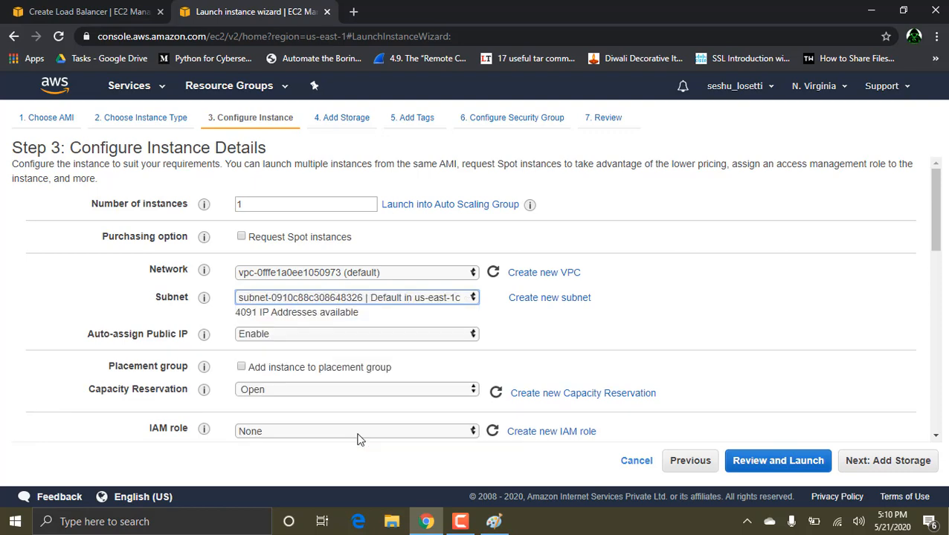
Step: Keep the default storage, tags and security group settings for the third instance and proceed to its launch review
left_click(883, 462)
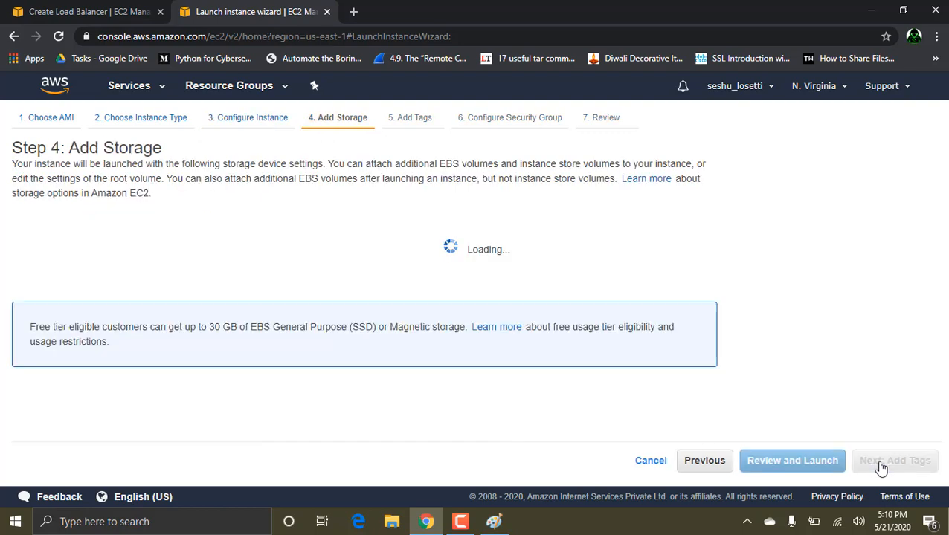
left_click(882, 463)
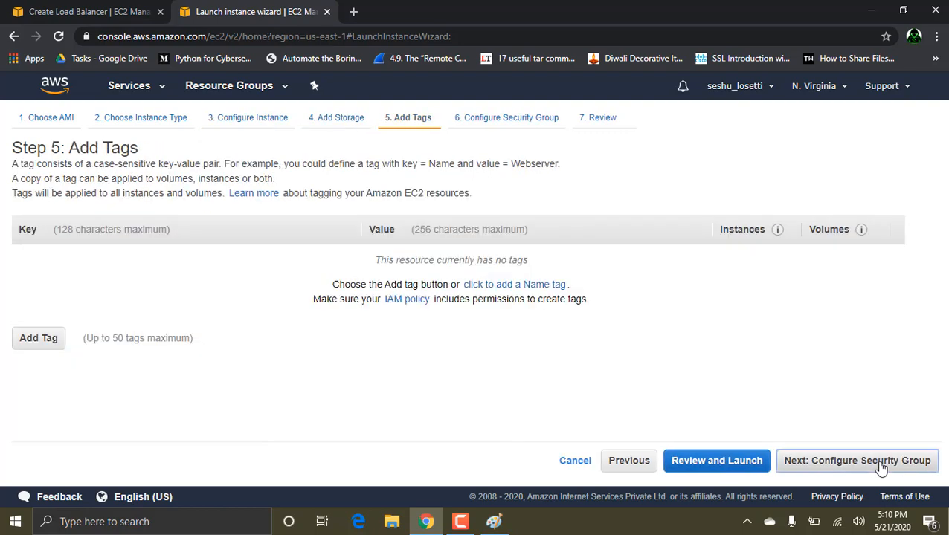
left_click(881, 462)
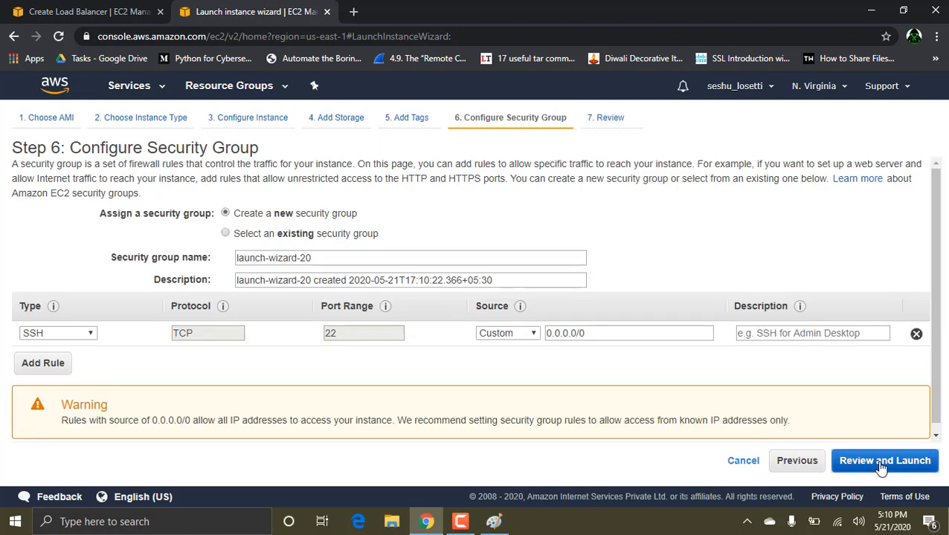
left_click(881, 462)
Step: Launch the us-east-1c instance with the existing tcs key pair, acknowledging access to its private key file, and show the instances list
left_click(909, 461)
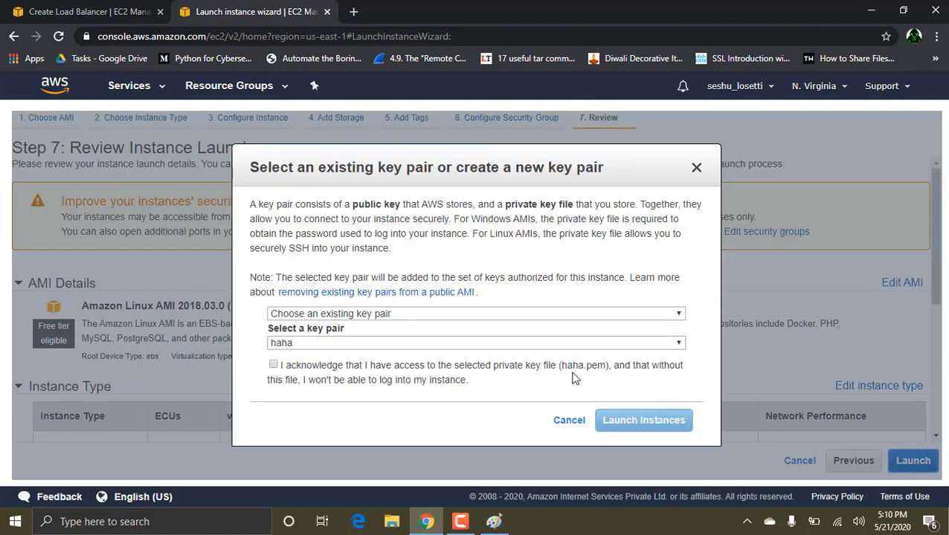
left_click(374, 342)
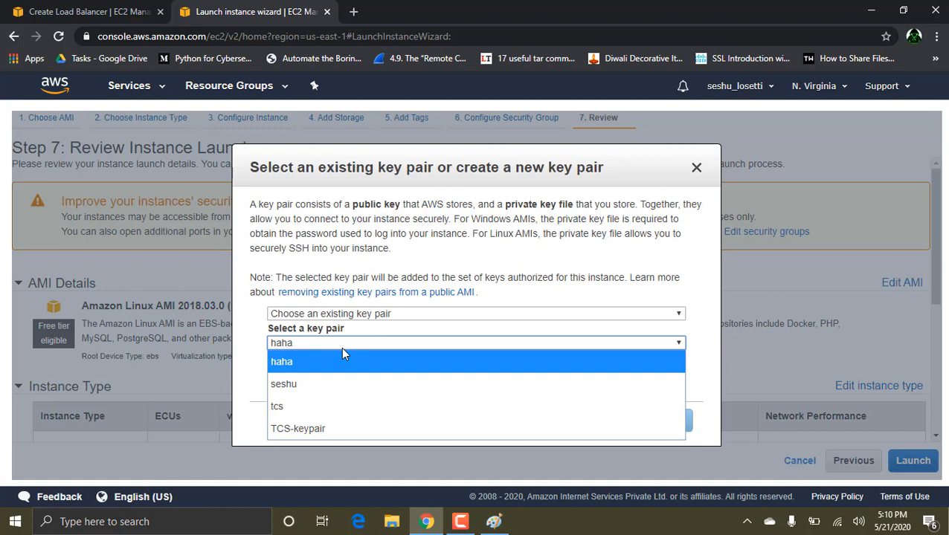
left_click(287, 406)
left_click(274, 366)
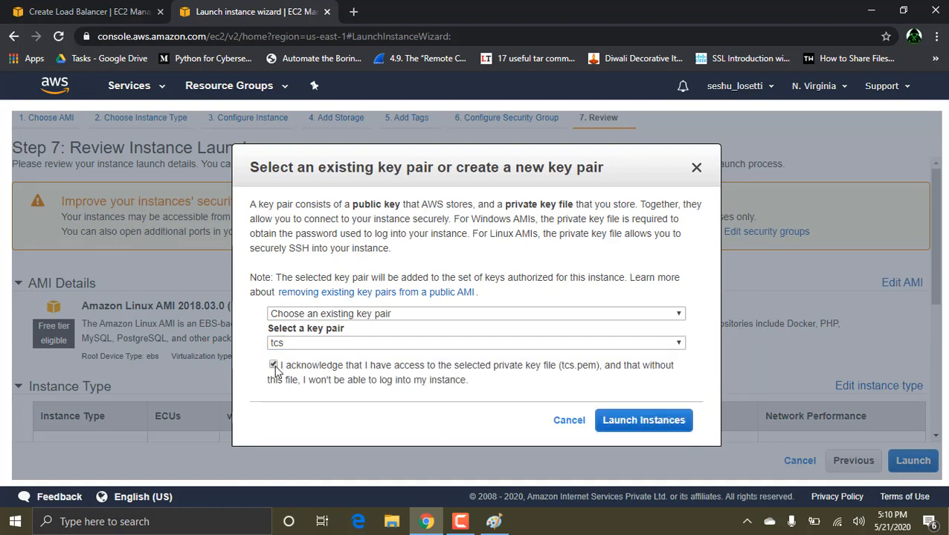
left_click(612, 421)
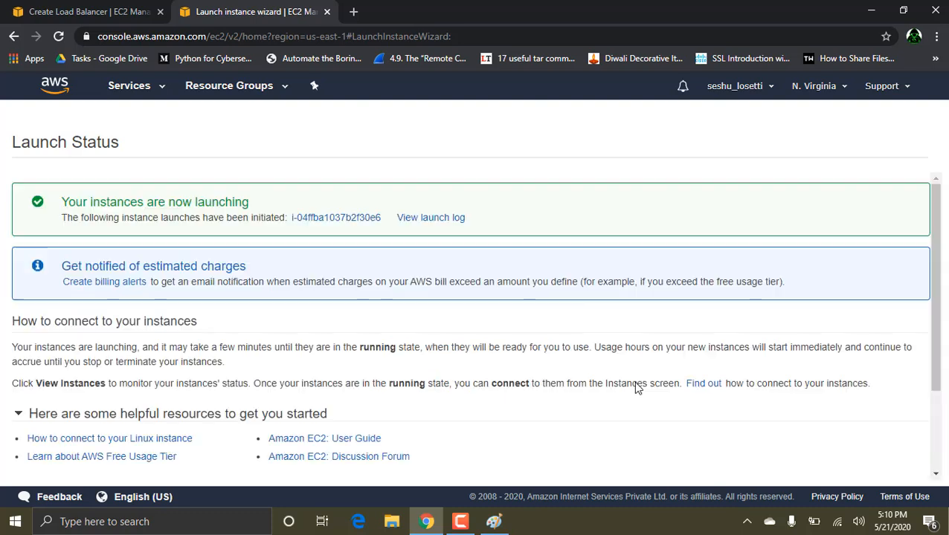
scroll(699, 383, "down", 3)
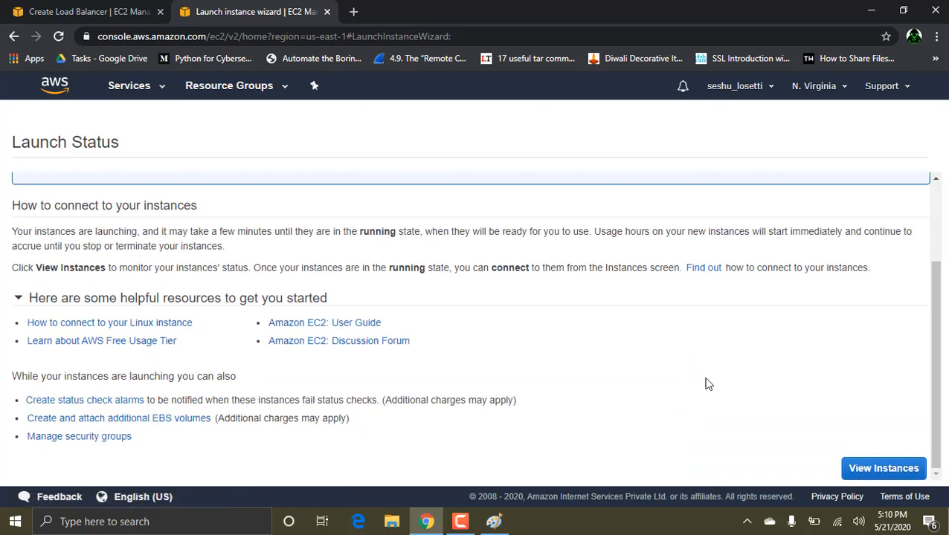
left_click(869, 466)
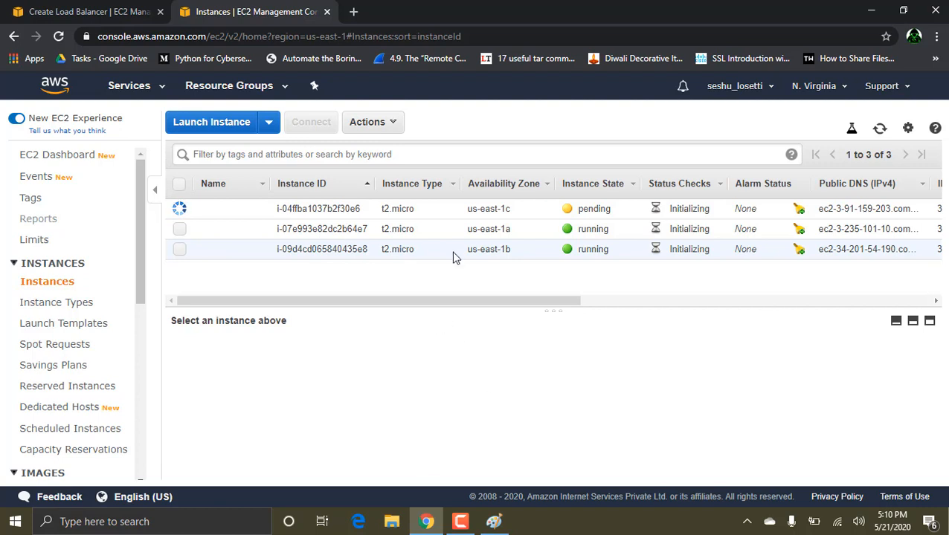
Step: Copy the us-east-1b instance's public IP and enter 34.201.54.190 as the host in a new PuTTY session
left_click(372, 257)
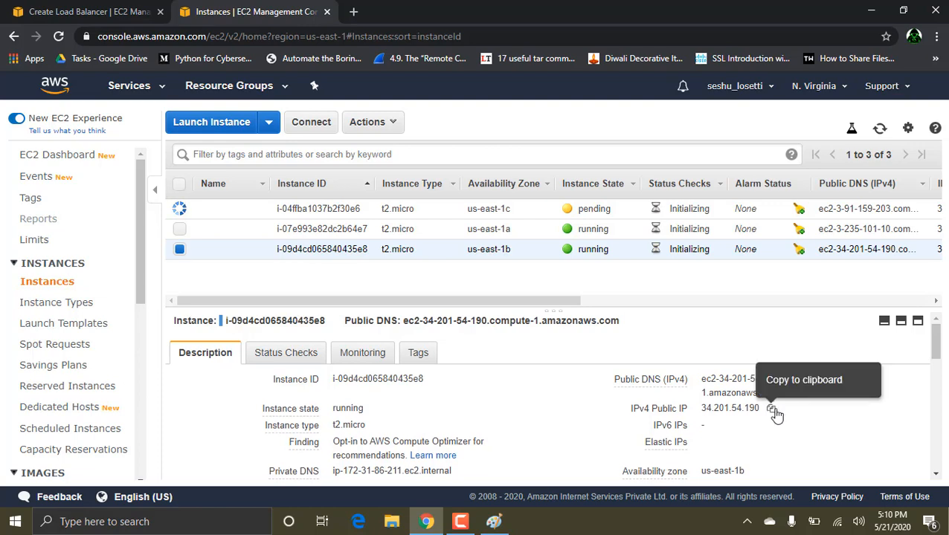
left_click(772, 410)
key("super")
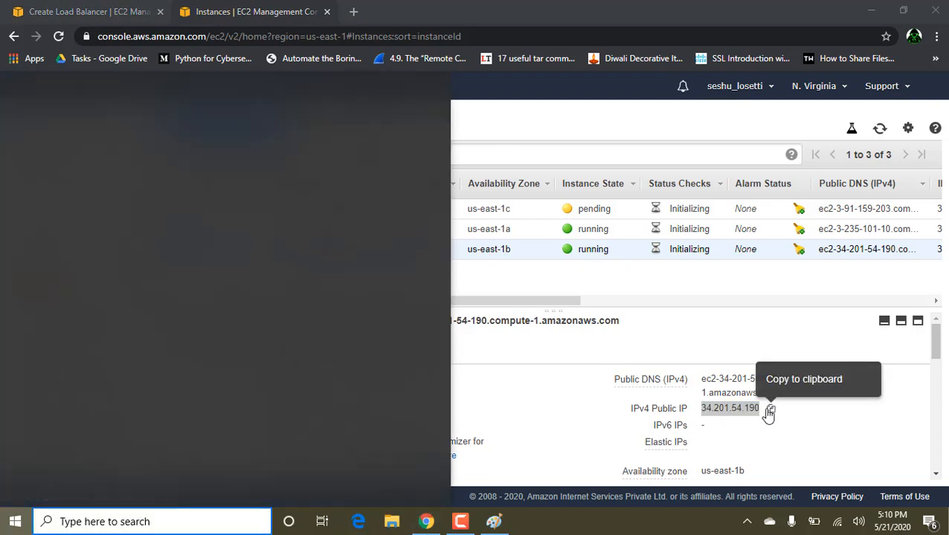
type("putty")
key("Return")
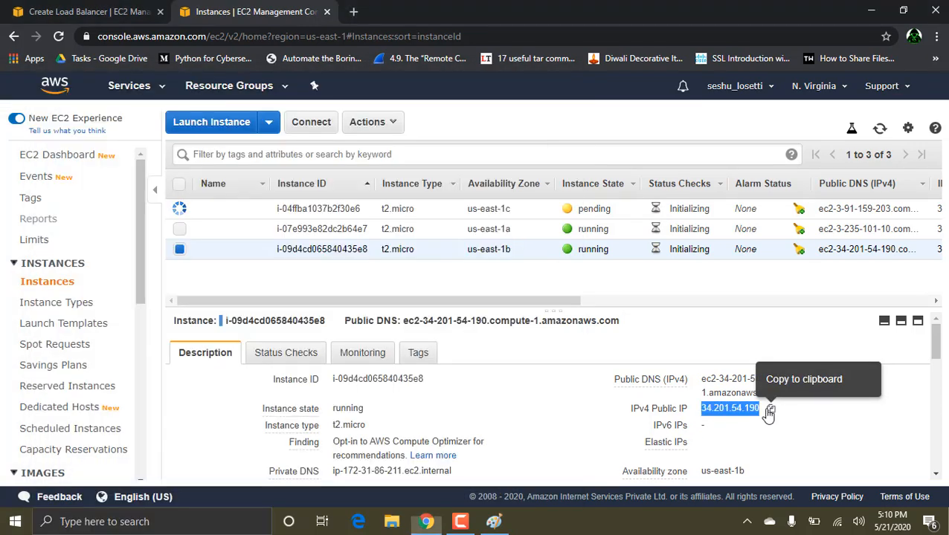
key("ctrl+v")
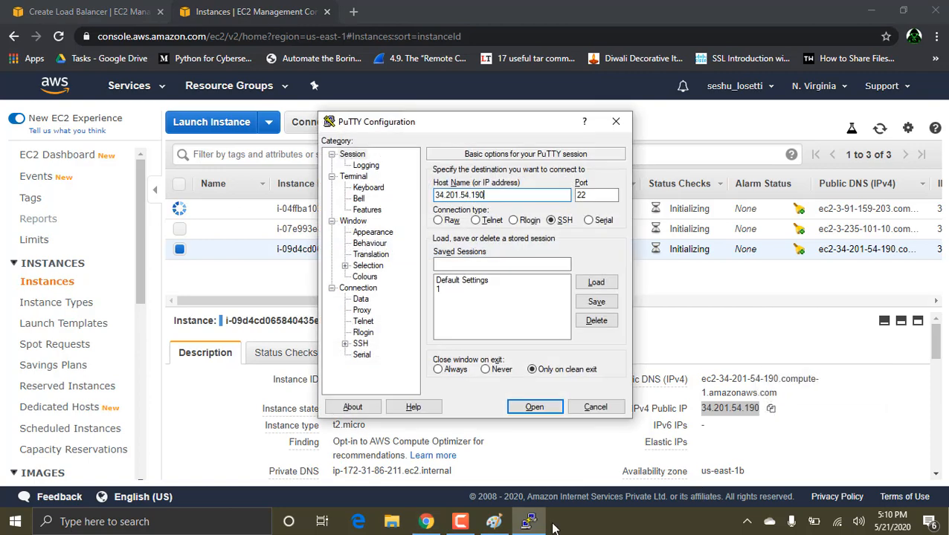
Step: Set tcs.ppk from the Desktop as the session's private key file for SSH authentication
left_click(344, 345)
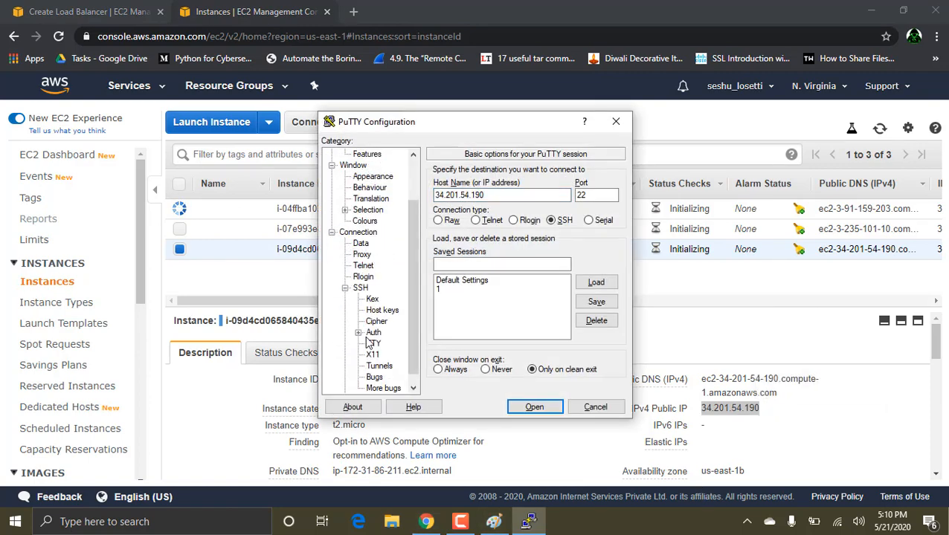
left_click(373, 333)
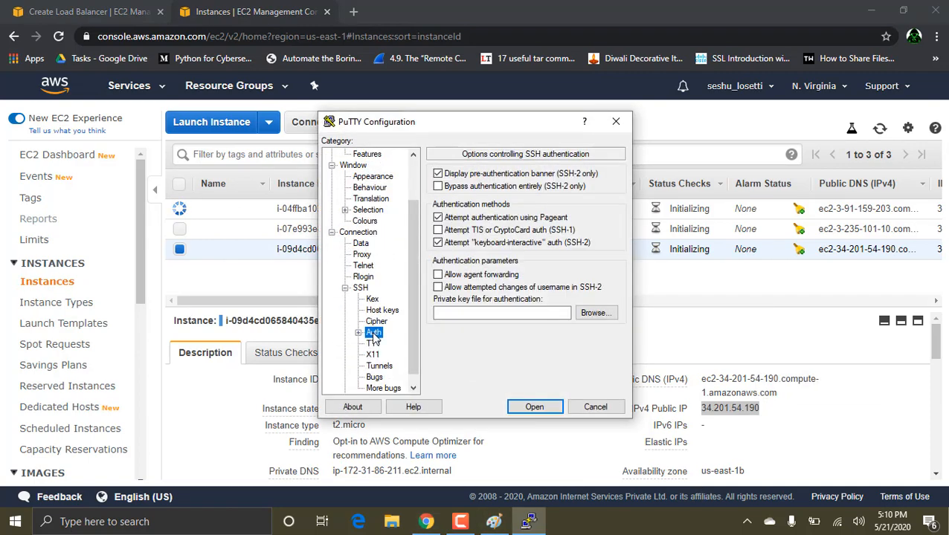
left_click(608, 315)
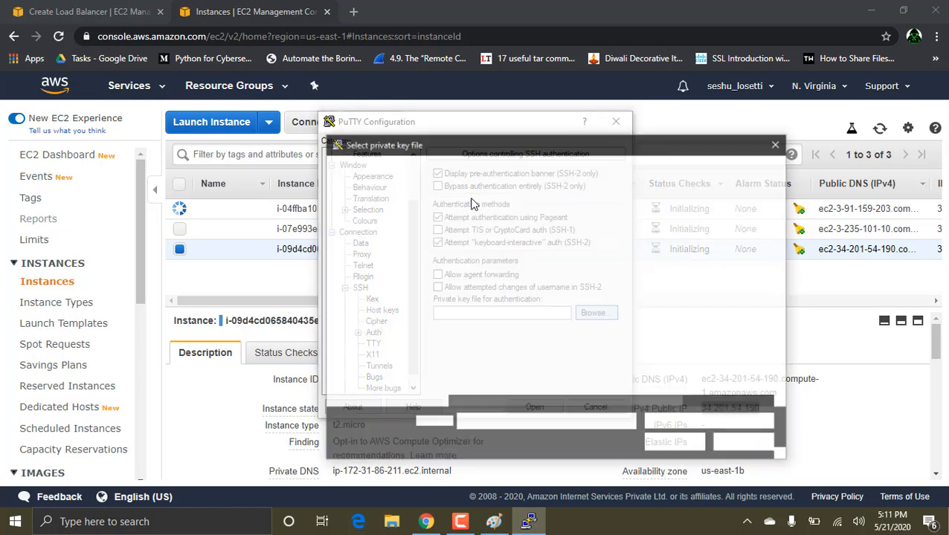
double_click(500, 287)
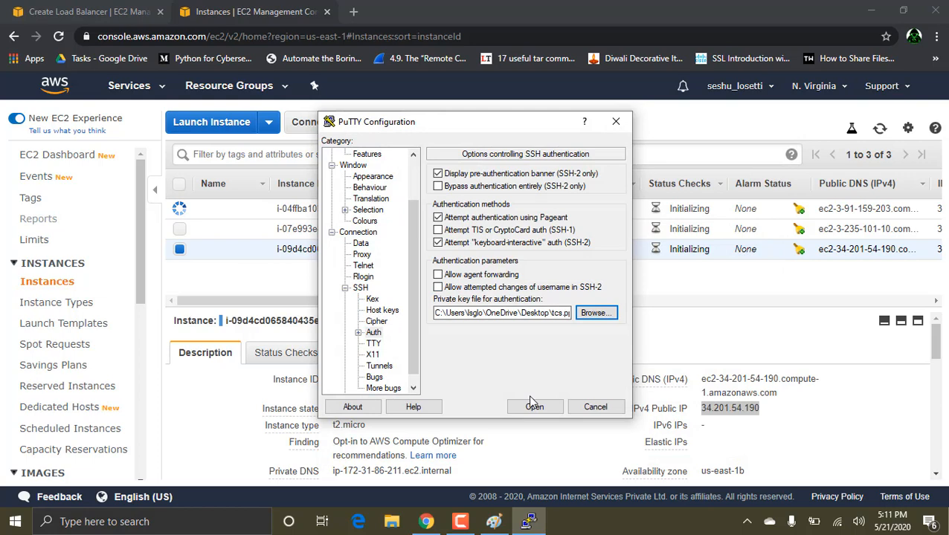
Step: Connect to the us-east-1b instance, trust its host key, log in as ec2-user and maximize the terminal
left_click(534, 406)
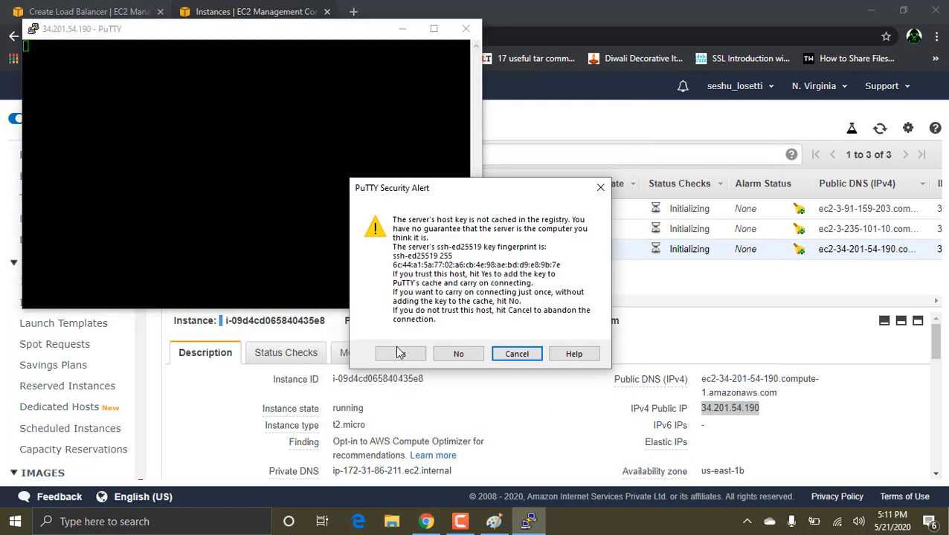
left_click(399, 352)
type("ec")
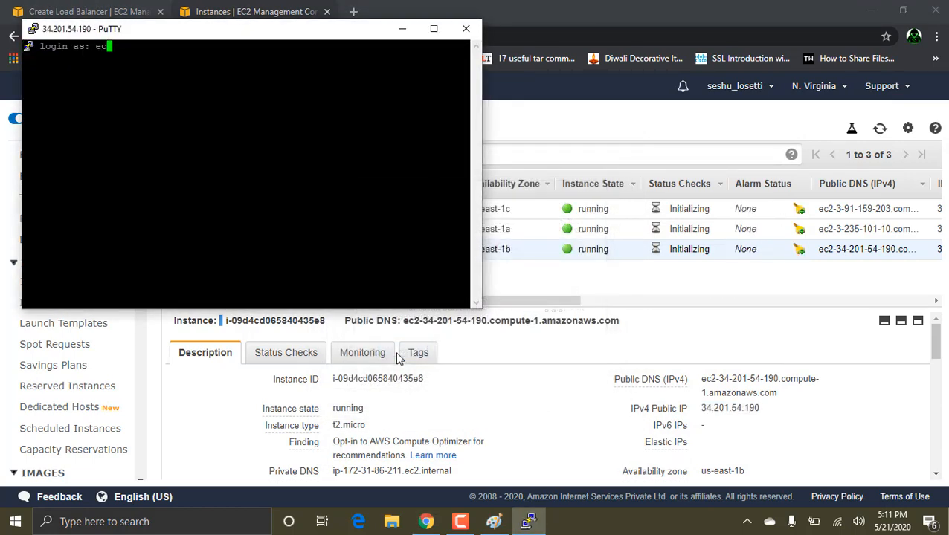
type("2-su")
type("user")
key("Return")
left_click(433, 30)
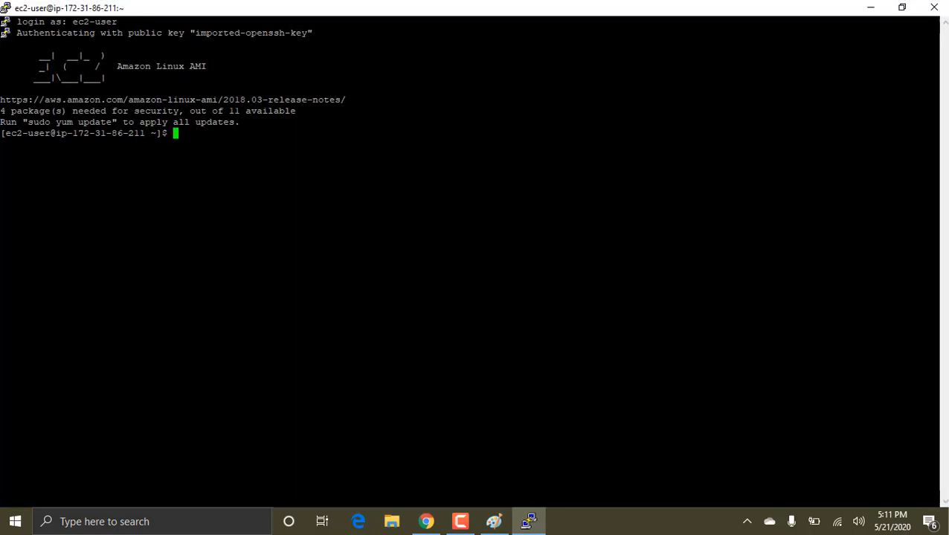
Step: Try to install nginx on the us-east-1b instance with "yum install nginx -y"
type("yum install nginx -y")
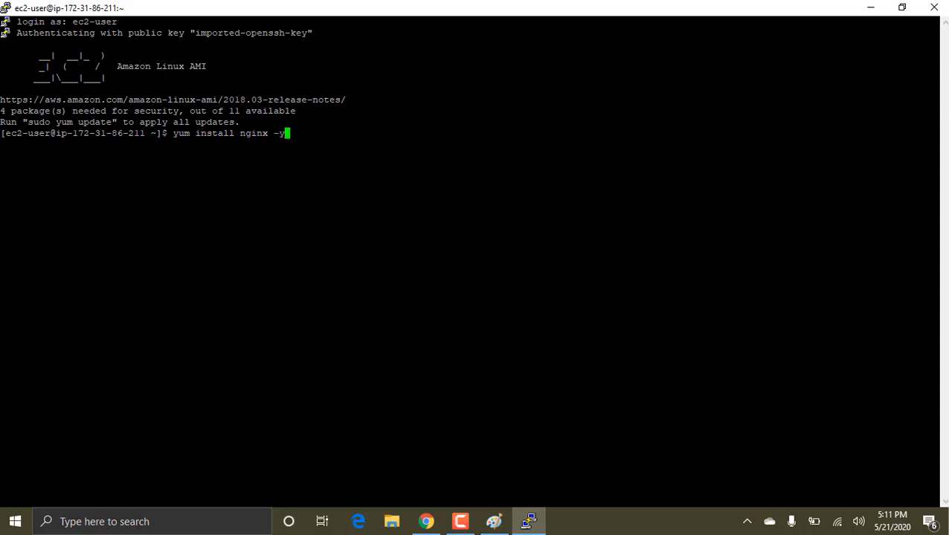
key("Return")
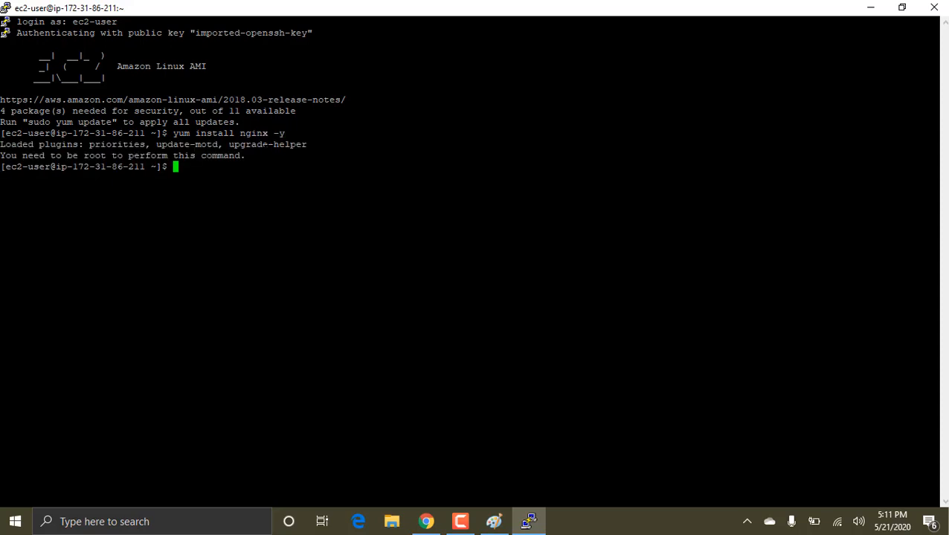
Step: Install nginx with root rights by running "sudo yum install nginx -y"
key("Up")
key("Left")
key("Left")
key("Left")
key("Left")
key("Left")
key("Left")
key("Left")
key("Left")
key("Left")
key("Left")
key("Left")
key("Left")
key("Left")
key("Left")
key("Left")
key("Left")
key("Left")
key("Left")
key("Left")
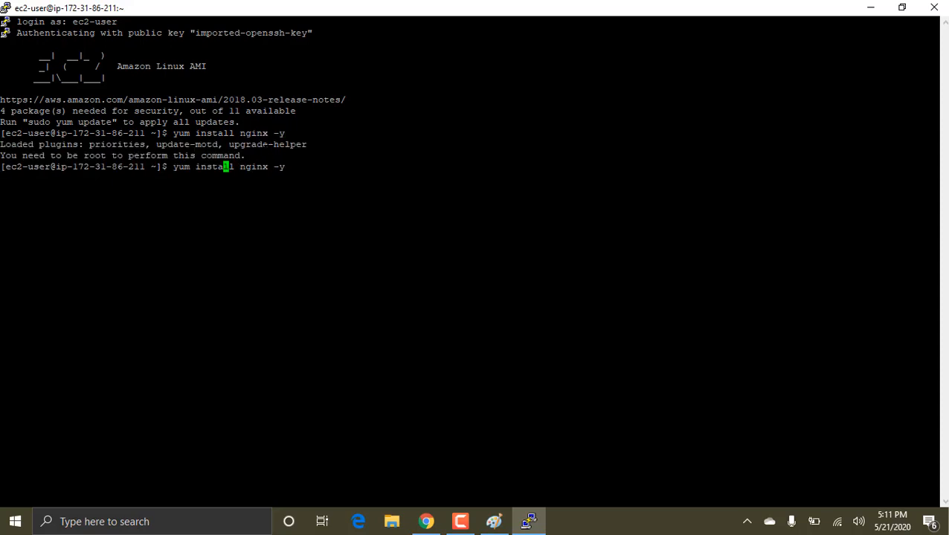
type("sudo")
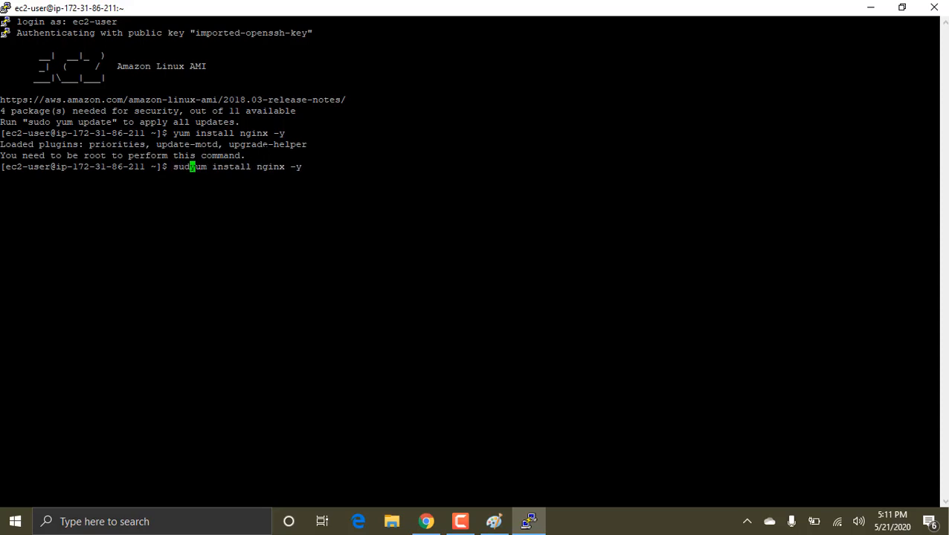
key("Return")
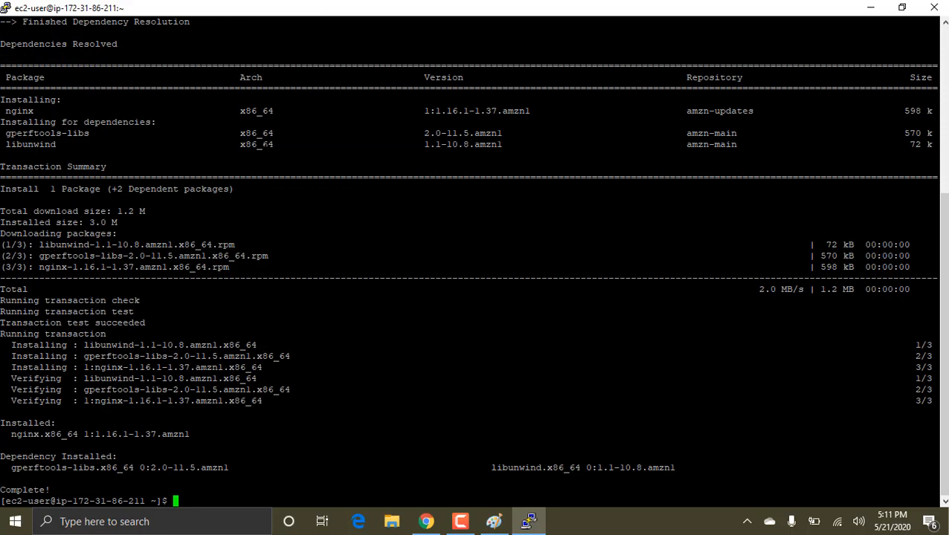
Step: Try to start the web server with "service nginx start"
key("alt+Tab")
key("alt+Tab")
type("service nginx start")
key("Return")
Step: Start the web server with root rights by running "sudo service nginx start" in the instance's terminal
key("alt+Tab")
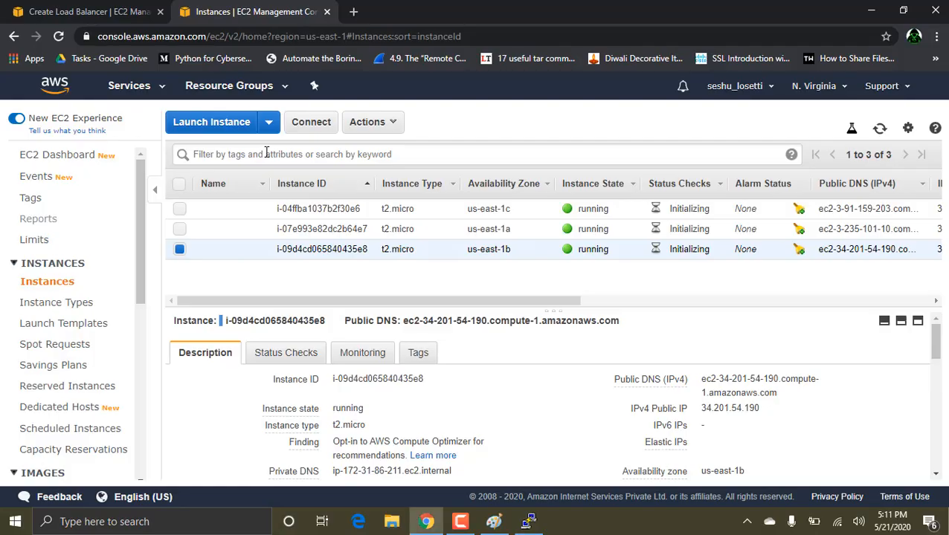
key("alt+Tab")
key("Up")
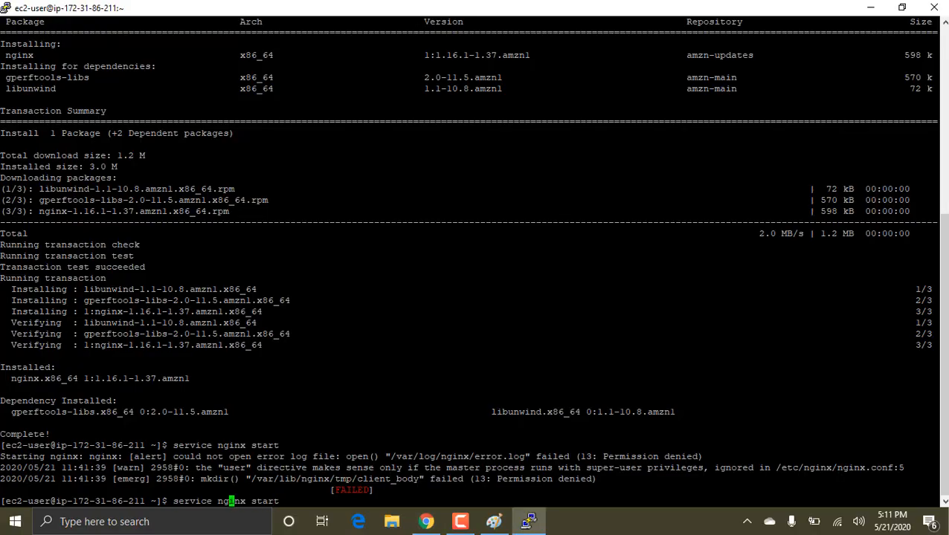
type("sudo")
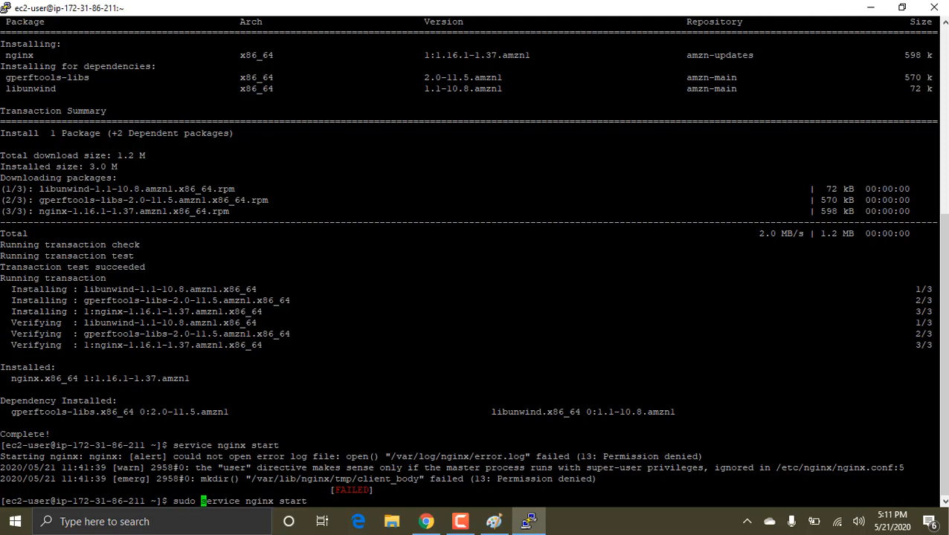
key("Return")
Step: Switch to Chrome's EC2 instances list and name the us-east-1b instance 2, the us-east-1a instance 1 and the us-east-1c instance 3
key("alt+Tab")
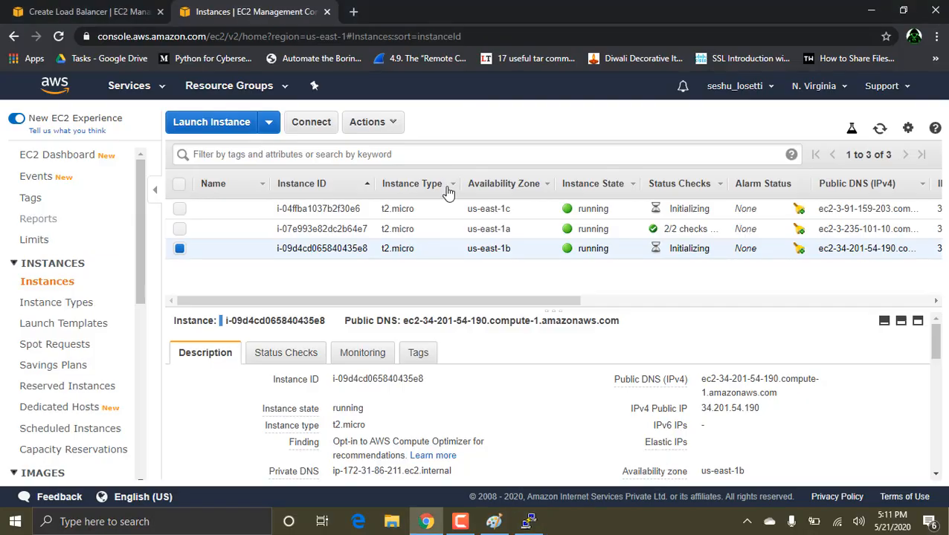
left_click(257, 251)
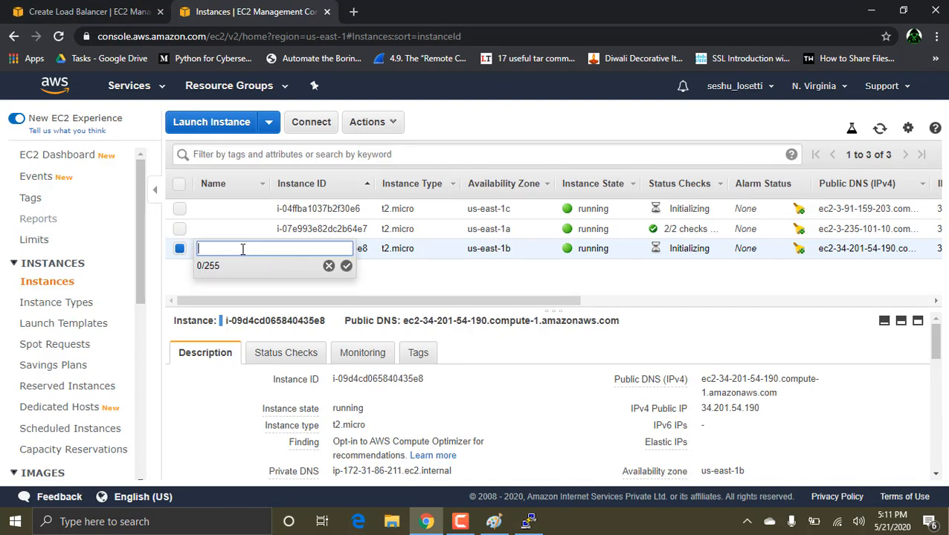
type("2")
left_click(345, 265)
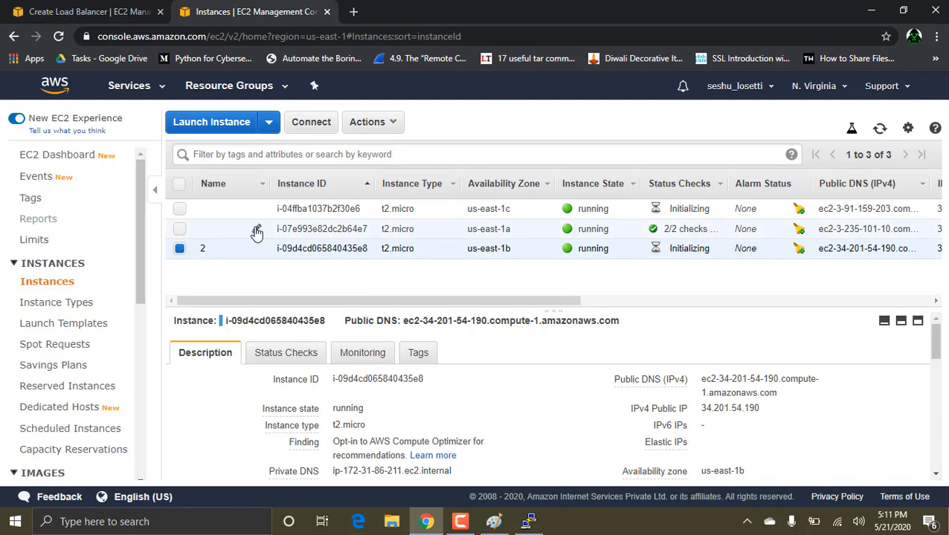
left_click(256, 232)
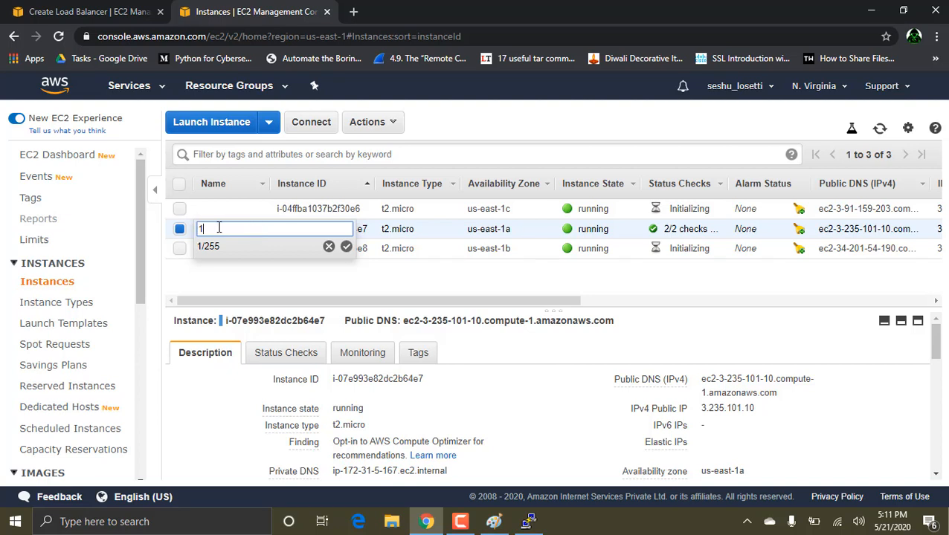
type("1")
left_click(346, 246)
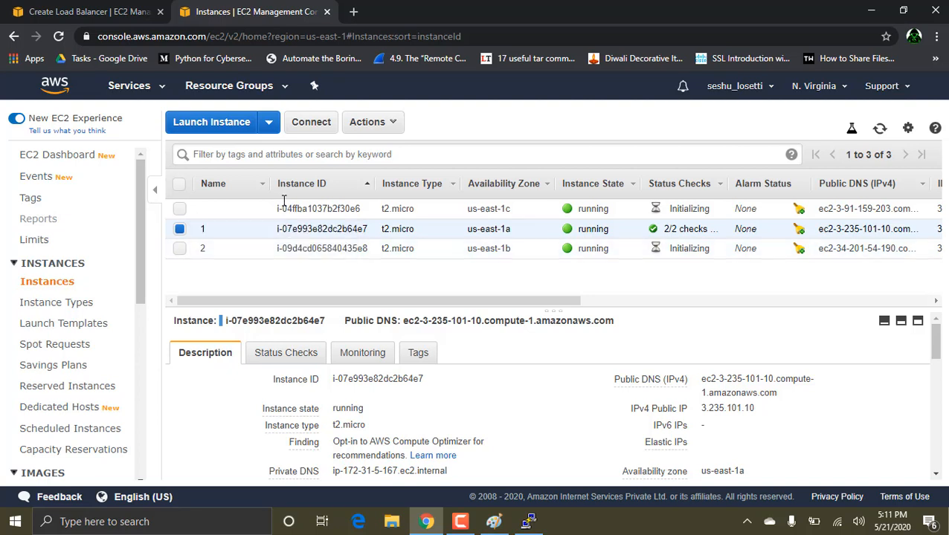
left_click(256, 209)
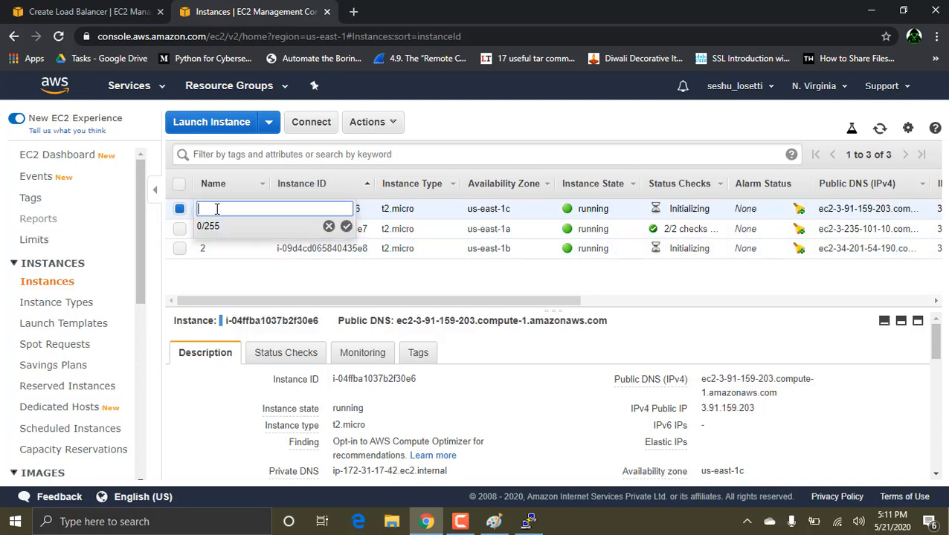
left_click(347, 227)
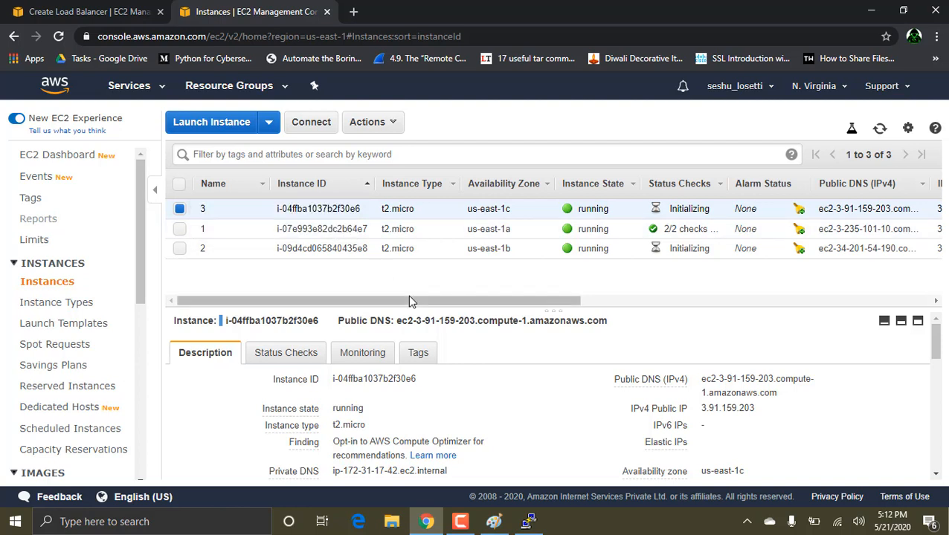
Step: Copy the public IP of instance 1 and enter 3.235.101.10 as the host in a new PuTTY session
left_click(310, 226)
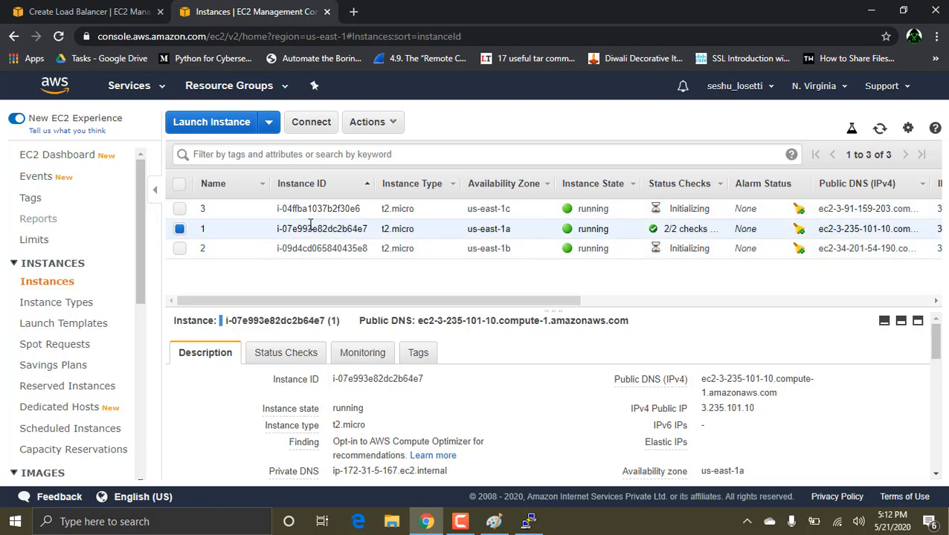
left_click(765, 409)
key("alt+Tab")
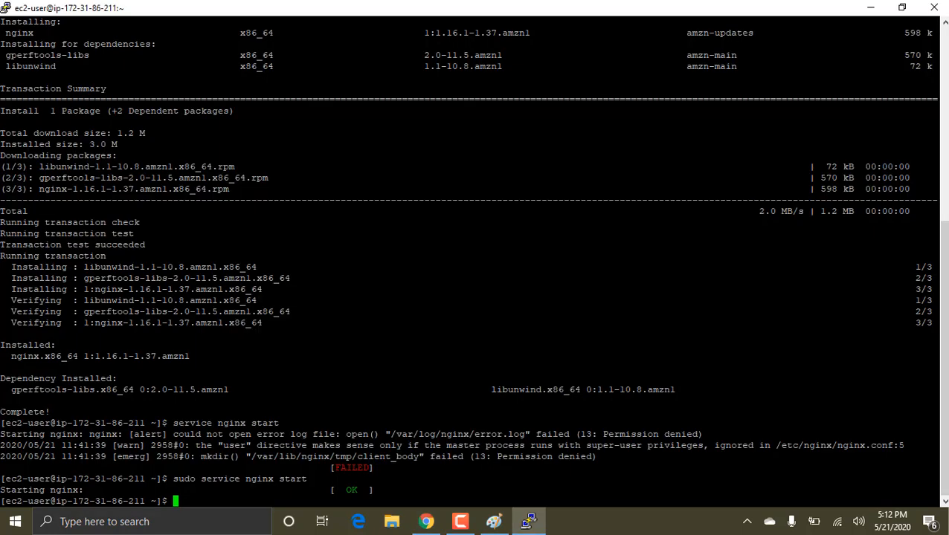
key("super")
type("putty")
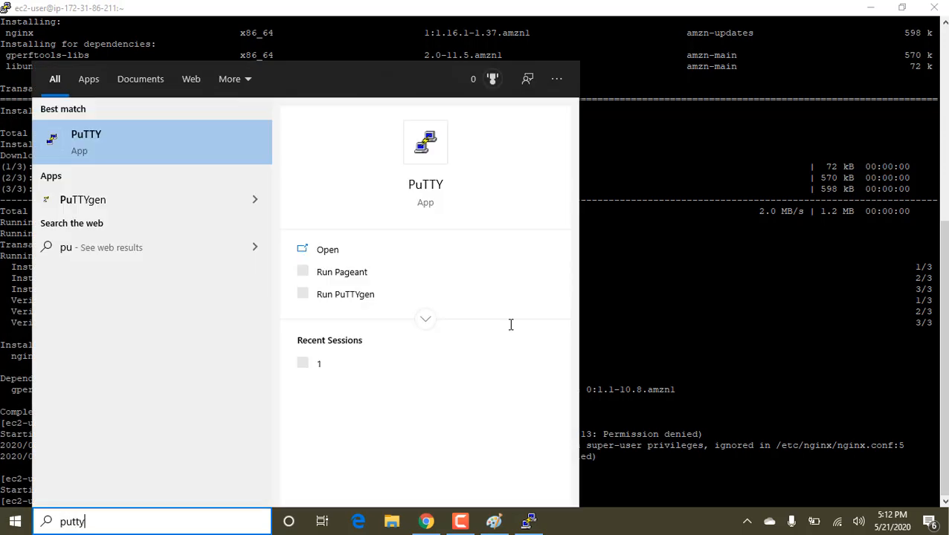
key("Return")
key("ctrl+v")
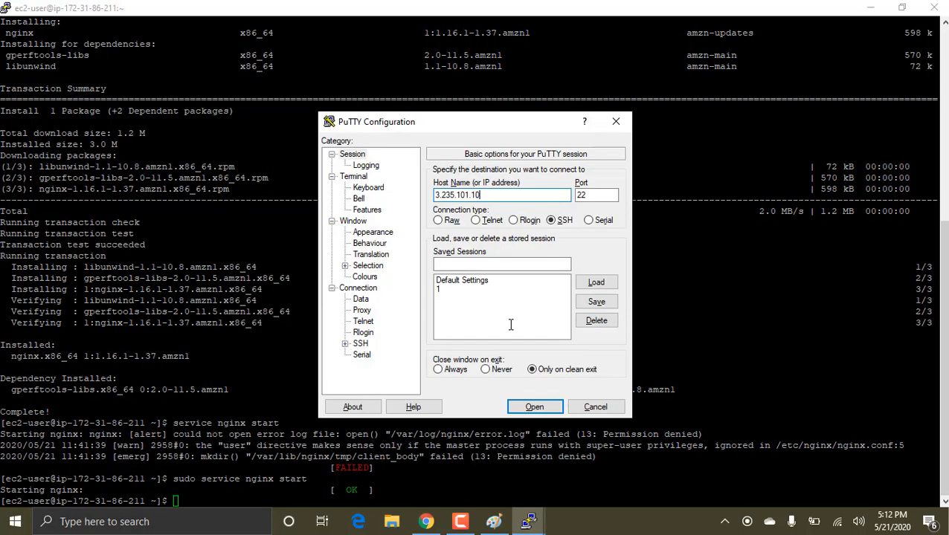
Step: Choose tcs.ppk as the SSH authentication key for the session to instance 1
left_click(345, 343)
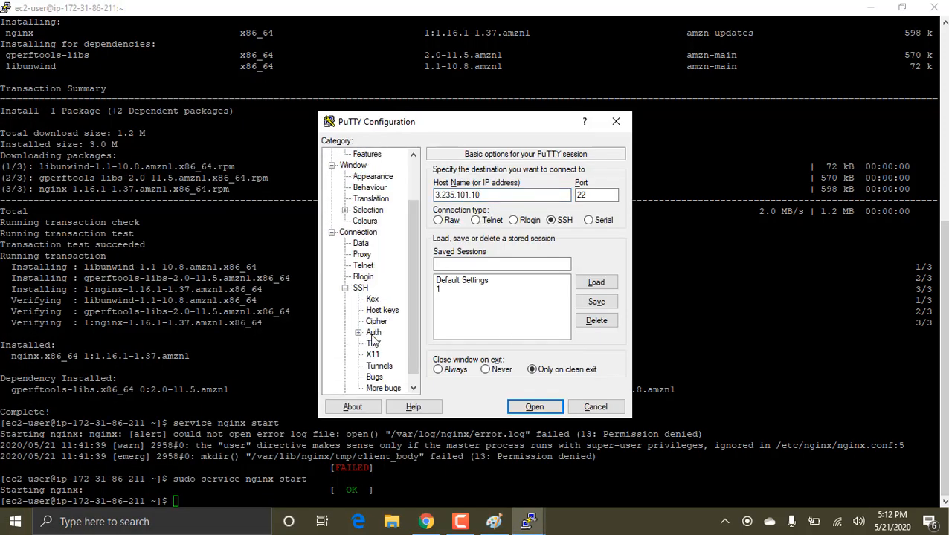
left_click(373, 334)
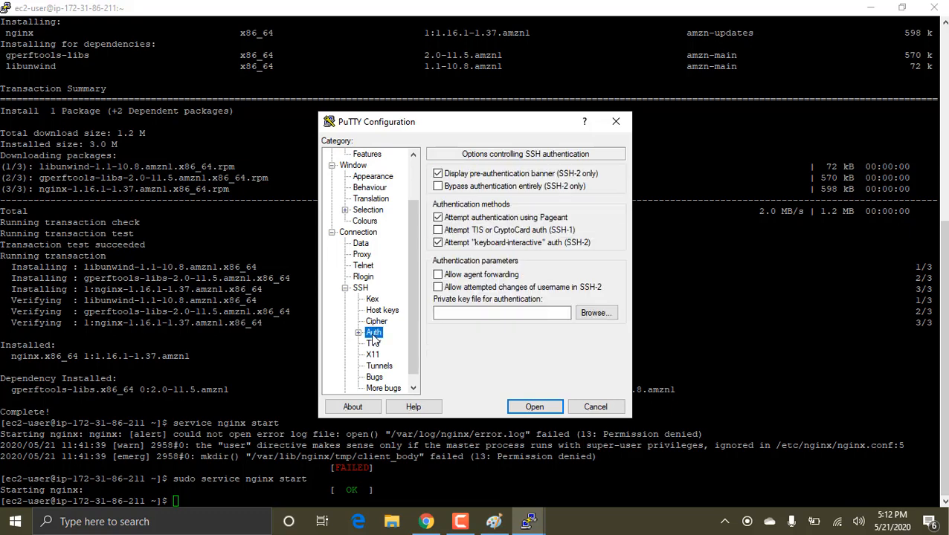
left_click(603, 314)
left_click(476, 288)
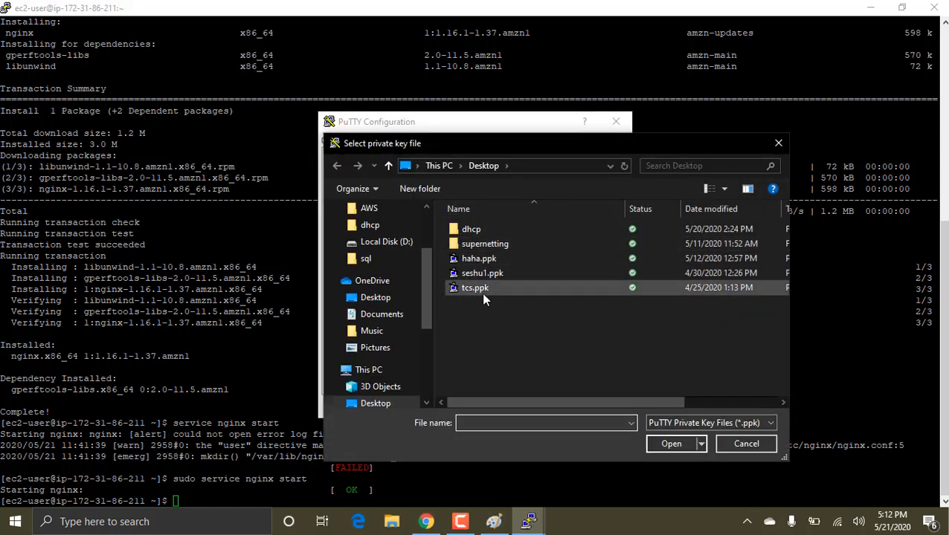
double_click(481, 293)
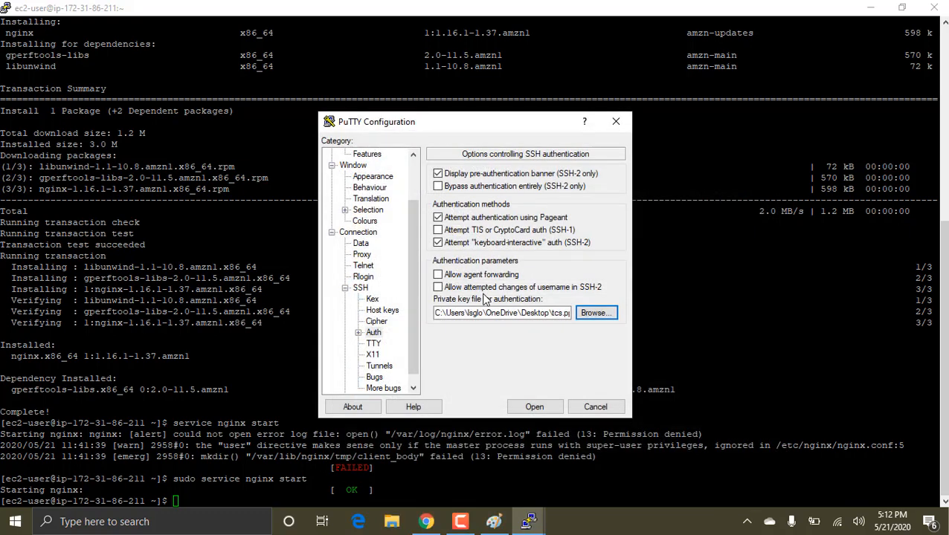
Step: Open the SSH session to instance 1, accept its host key and log in as ec2-user
left_click(535, 405)
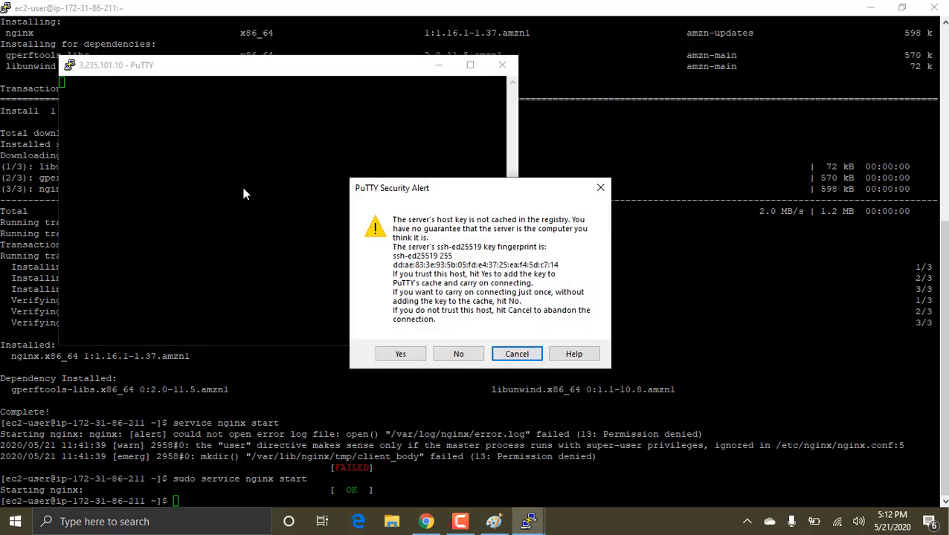
left_click(399, 353)
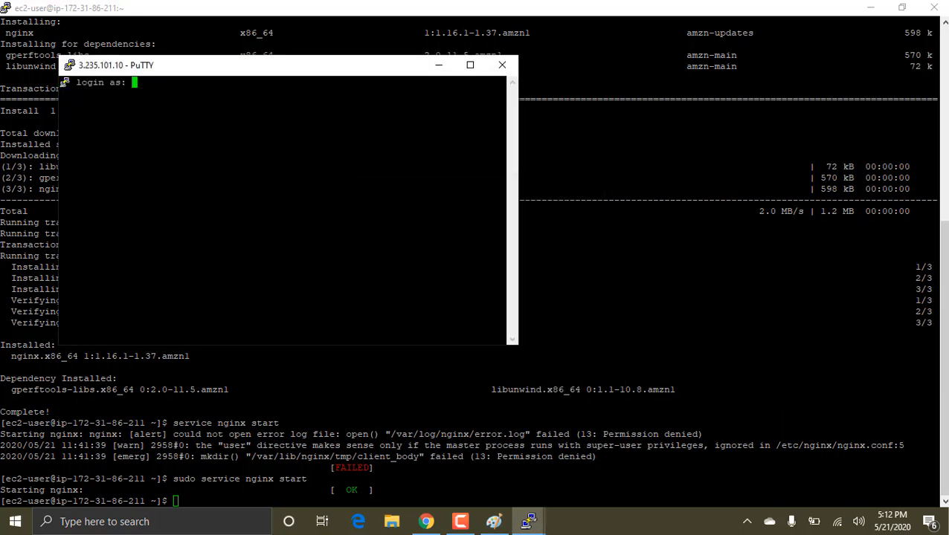
type("ec2-user")
key("Return")
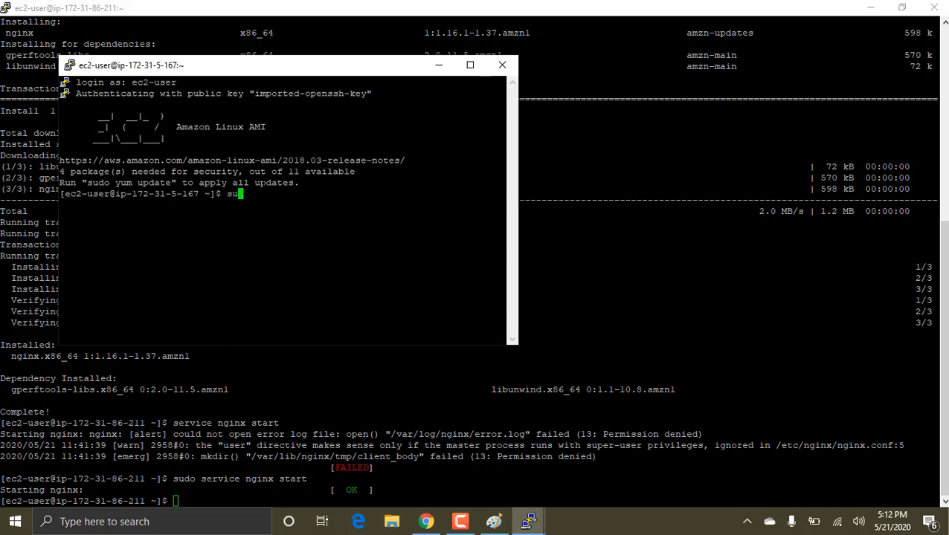
Step: Switch to root with "sudo su -" on instance 1 and install nginx by running "yum install nginx -y"
type("sudo  su -")
key("Return")
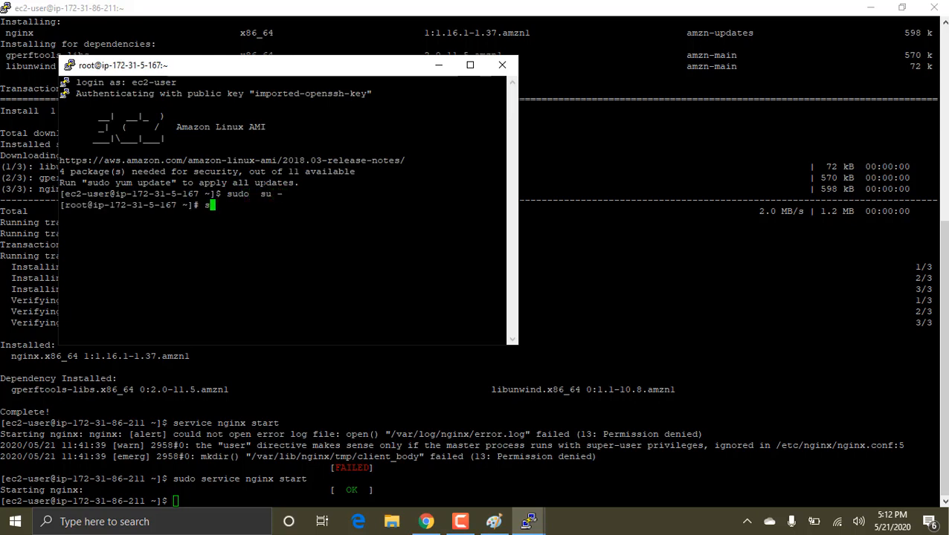
key("BackSpace")
key("BackSpace")
key("BackSpace")
type("yum install nginx -")
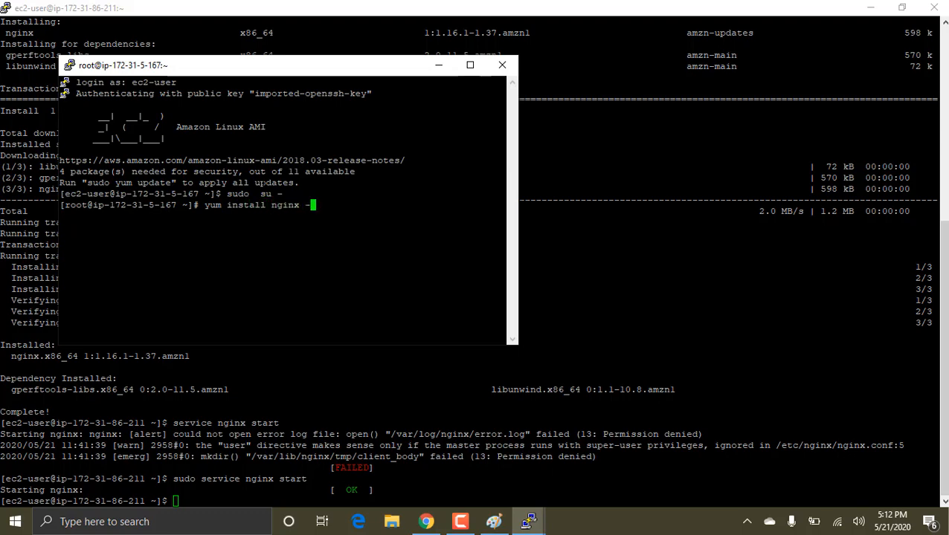
type("y")
key("Return")
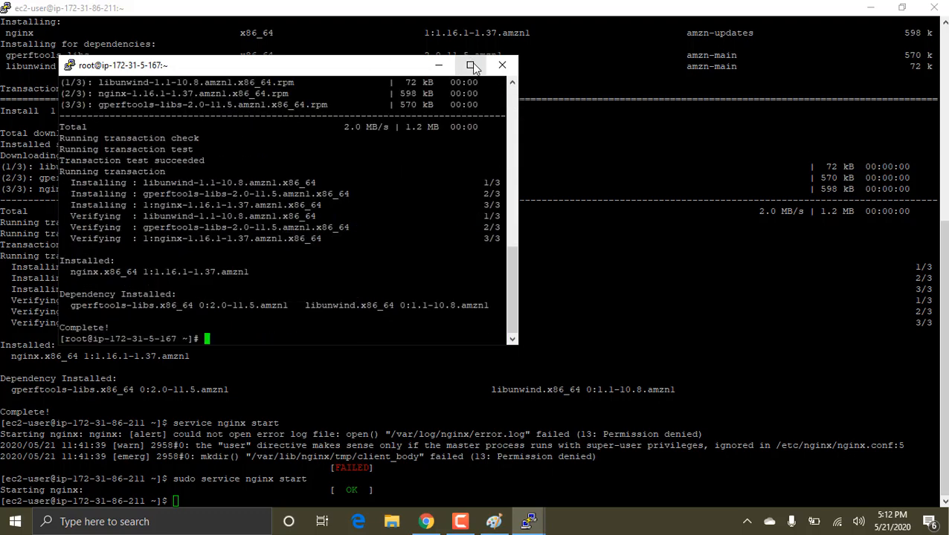
Step: Maximize instance 1's terminal window and start the web server by running "service nginx start"
left_click(471, 66)
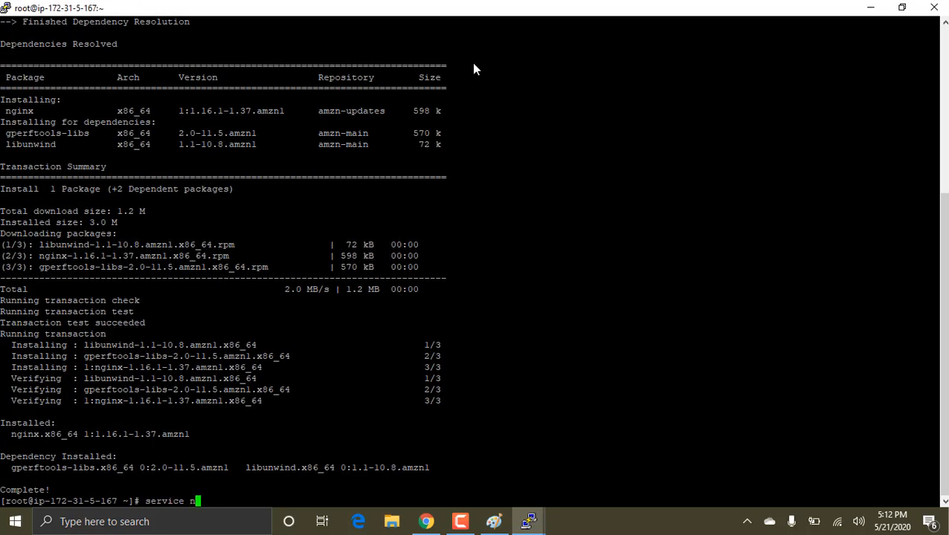
type("service nginx start")
key("Return")
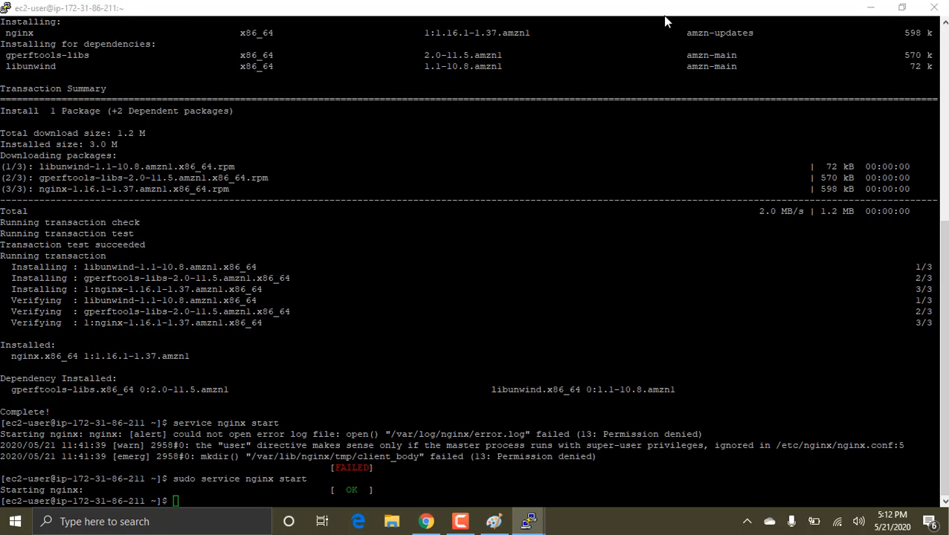
Step: Switch to Chrome, copy the public IP of instance 3 and enter 3.91.159.203 as the host in a new PuTTY session
key("alt+Tab")
key("Tab")
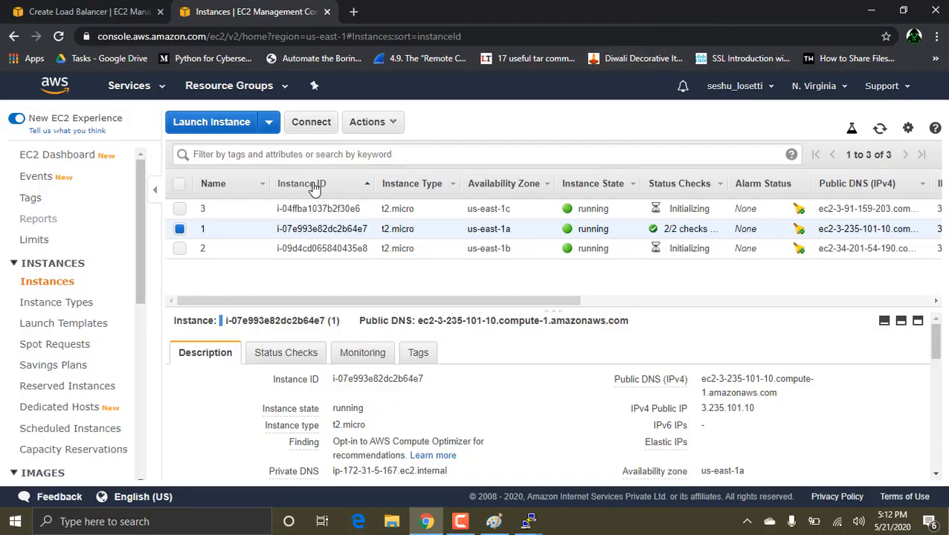
left_click(325, 209)
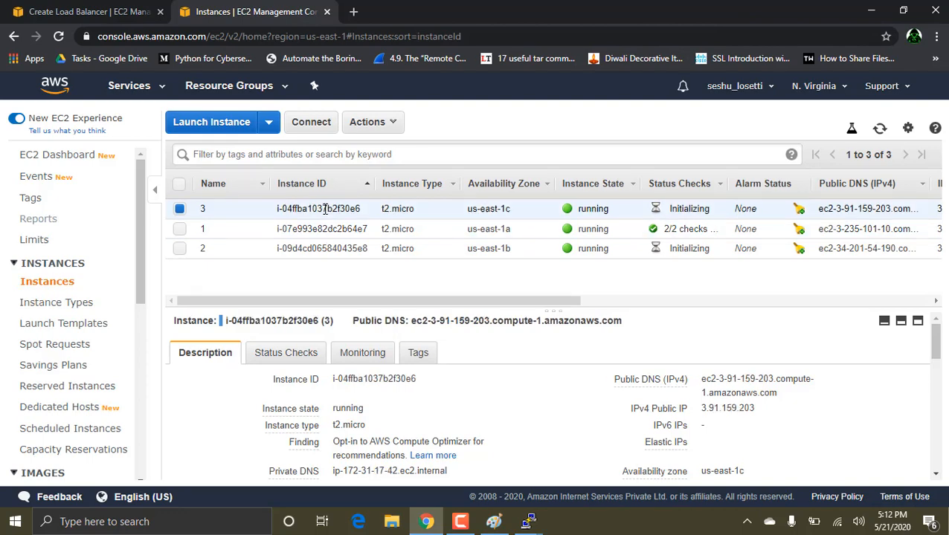
left_click(764, 412)
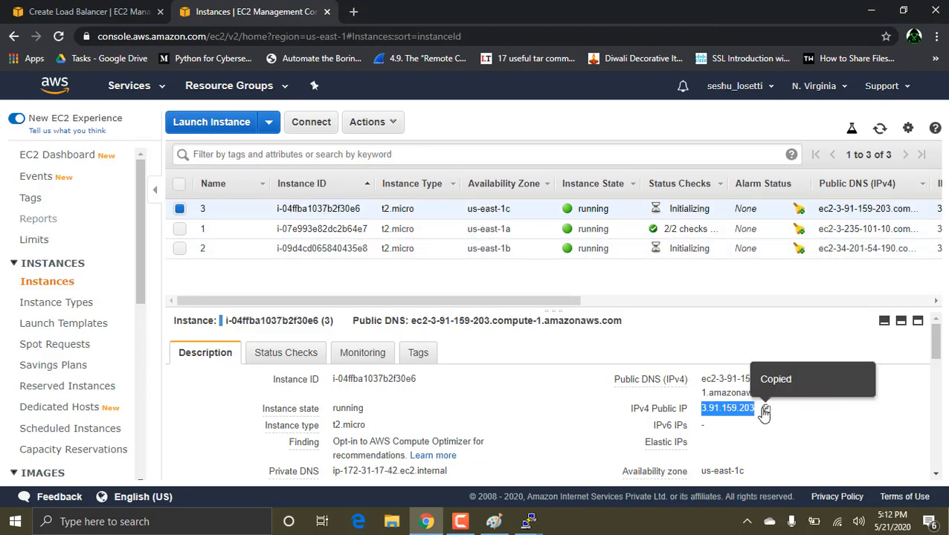
key("alt+Tab")
key("super")
type("putty")
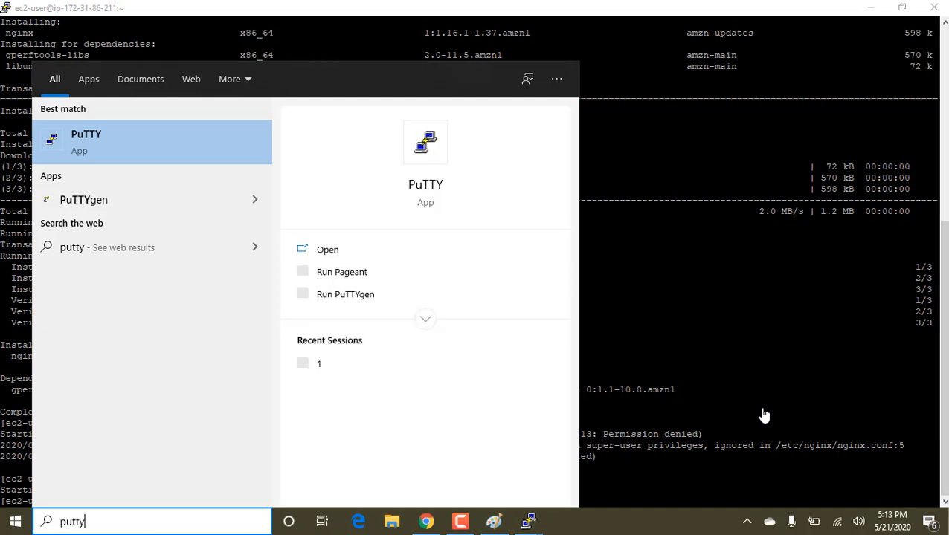
key("Return")
key("ctrl+v")
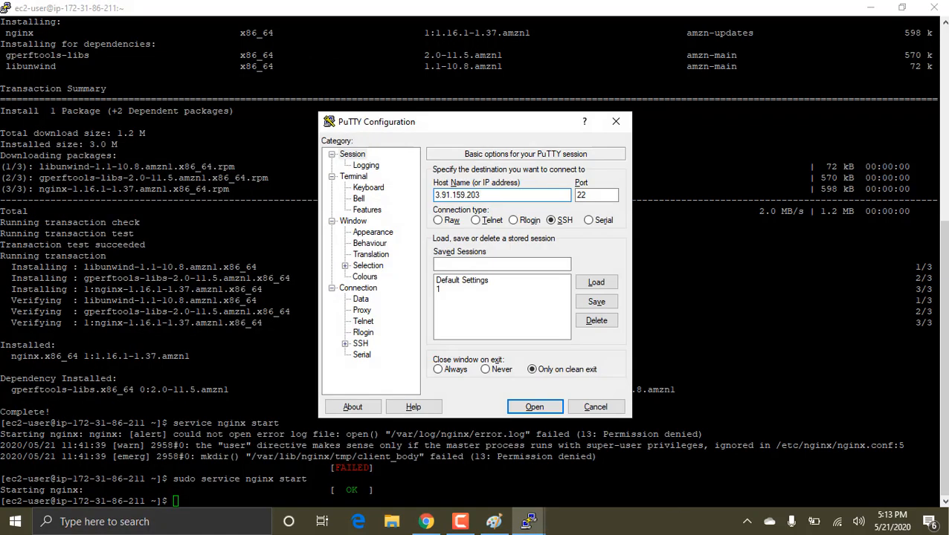
Step: Choose tcs.ppk as the SSH authentication key for the session to instance 3
left_click(345, 343)
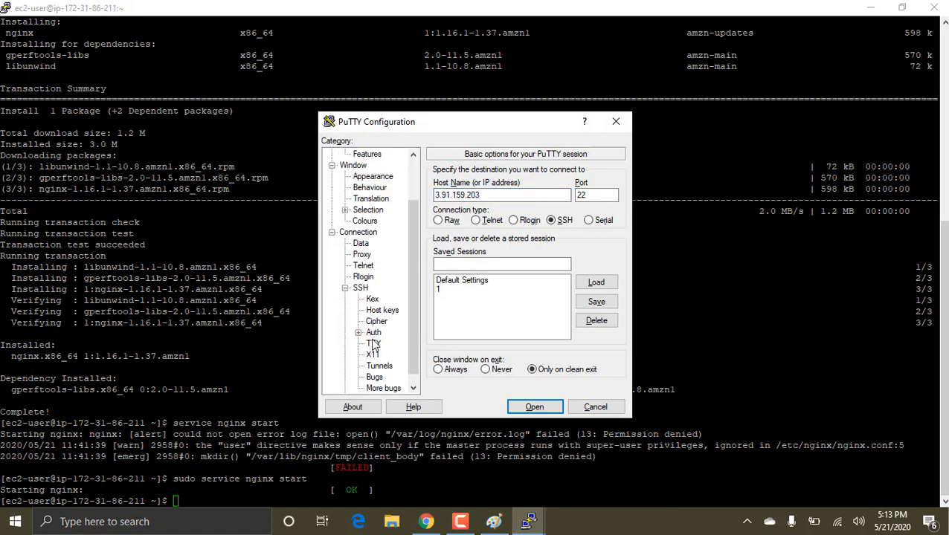
left_click(374, 333)
left_click(596, 313)
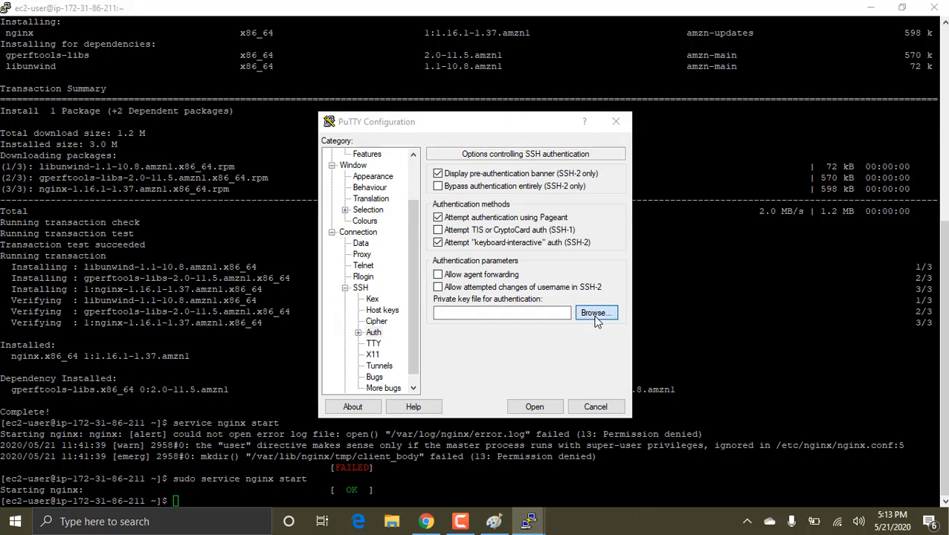
double_click(439, 224)
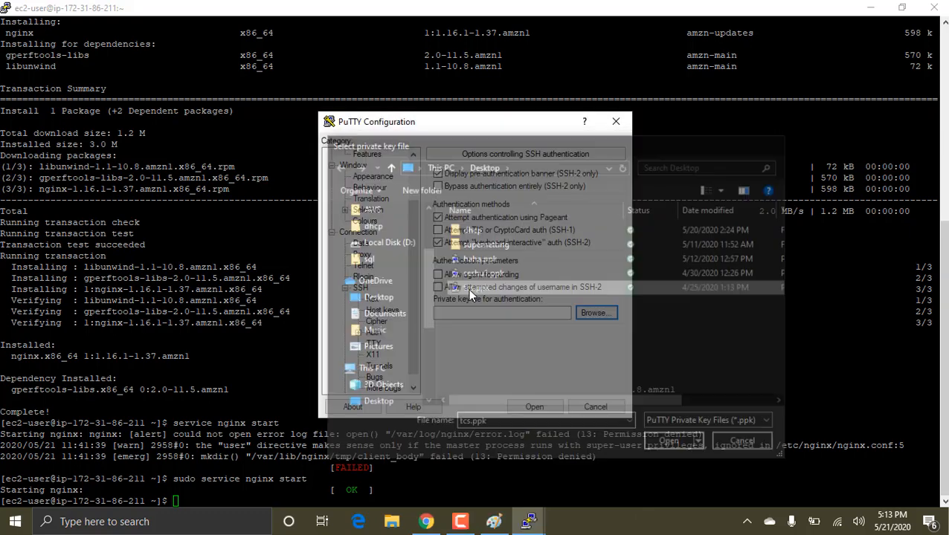
Step: Open the session to instance 3, accept its host key, log in as ec2-user and maximize the terminal window
left_click(536, 408)
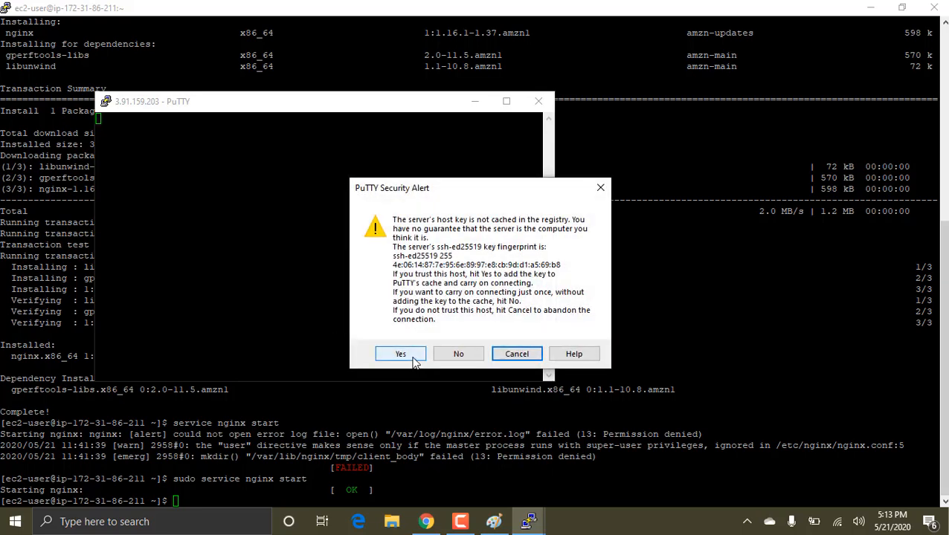
left_click(400, 355)
type("ec2-user")
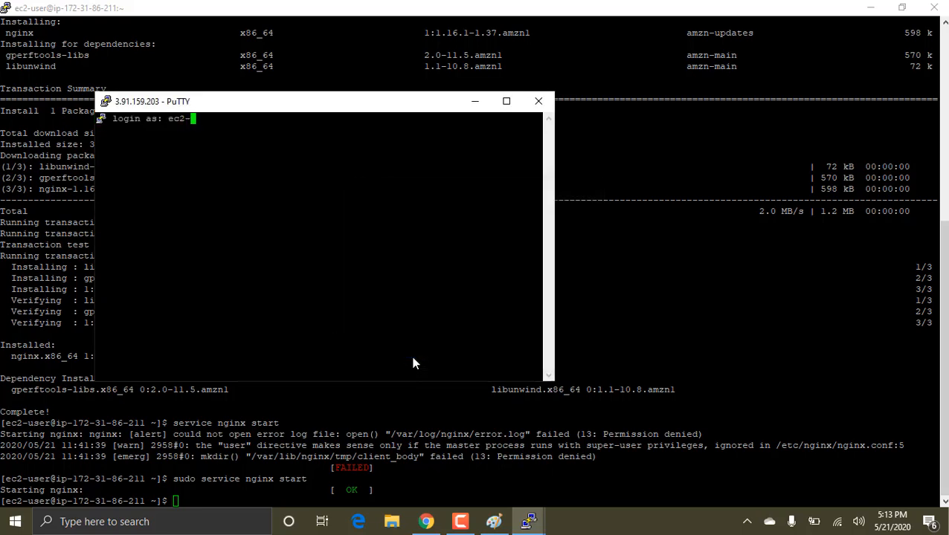
left_click(507, 101)
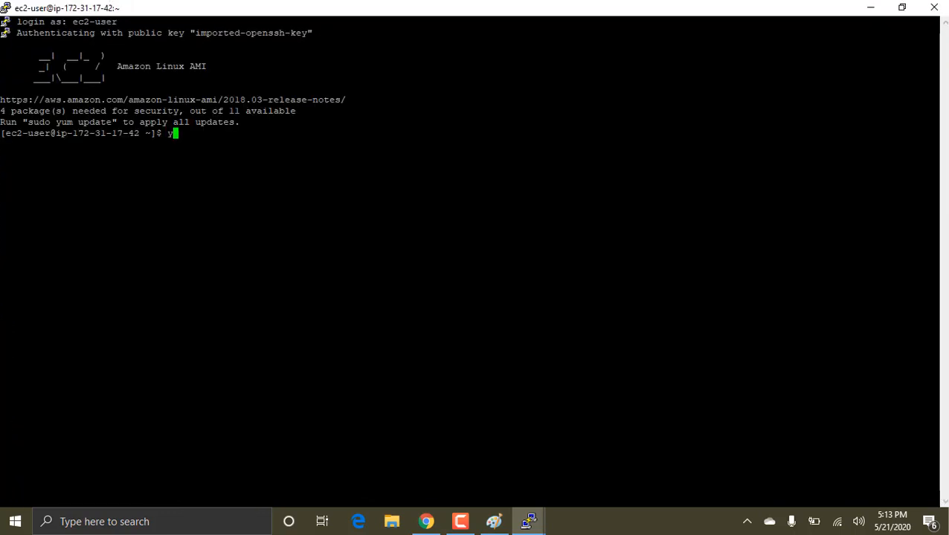
Step: Try to install nginx on instance 3 by running "yum install nginx -y" as ec2-user
key("BackSpace")
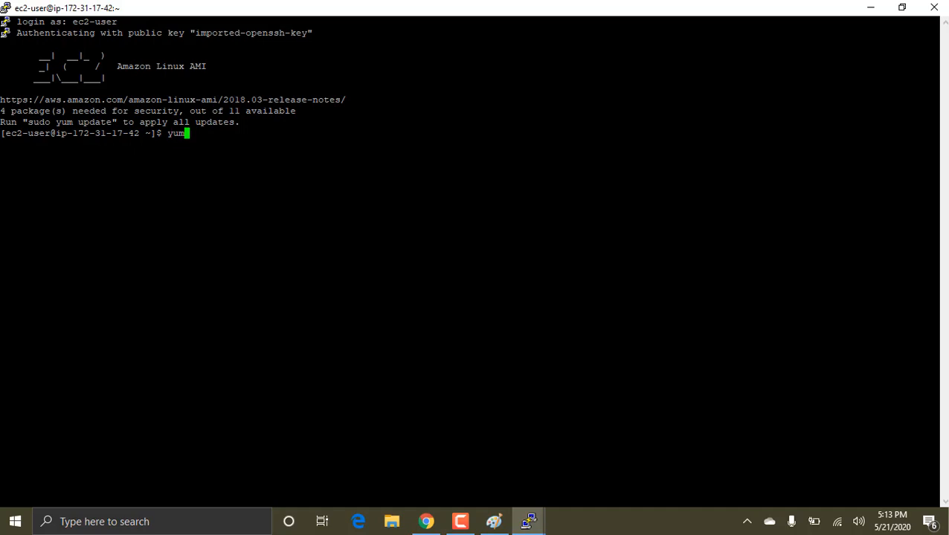
type("um install nginx -")
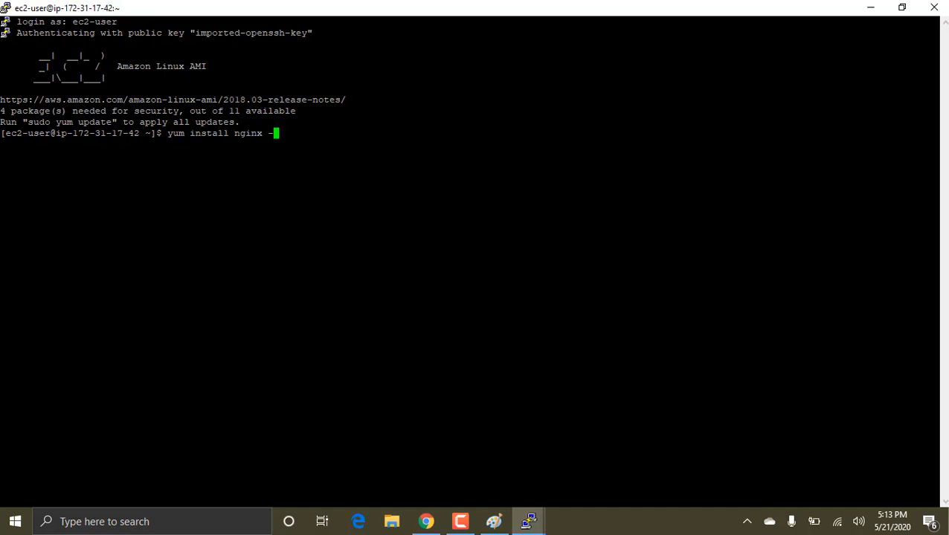
type("y")
key("Return")
Step: Switch to the root user on instance 3 by running "sudo su -"
key("Up")
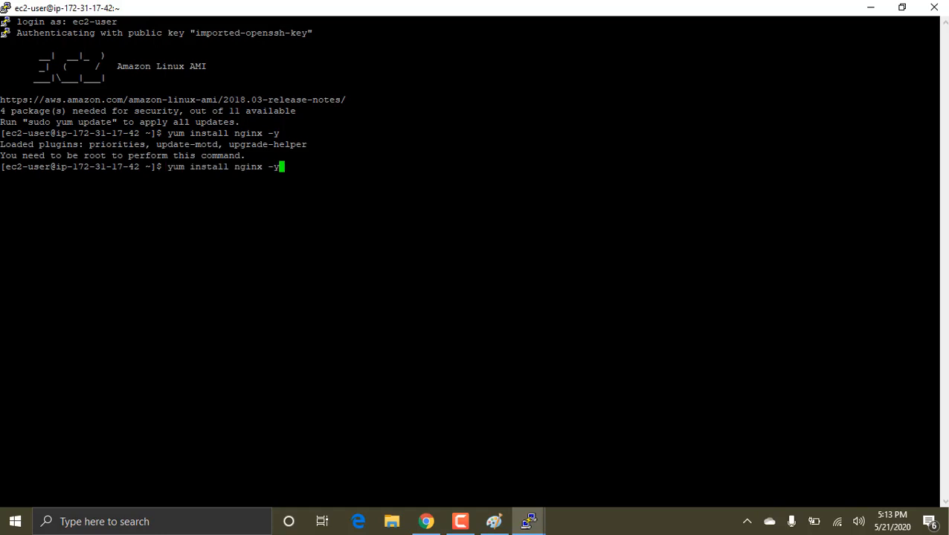
key("BackSpace")
key("BackSpace")
key("BackSpace")
key("BackSpace")
key("BackSpace")
key("BackSpace")
key("BackSpace")
key("BackSpace")
key("BackSpace")
key("BackSpace")
key("BackSpace")
key("BackSpace")
key("BackSpace")
key("BackSpace")
key("BackSpace")
key("BackSpace")
key("BackSpace")
key("BackSpace")
key("BackSpace")
key("BackSpace")
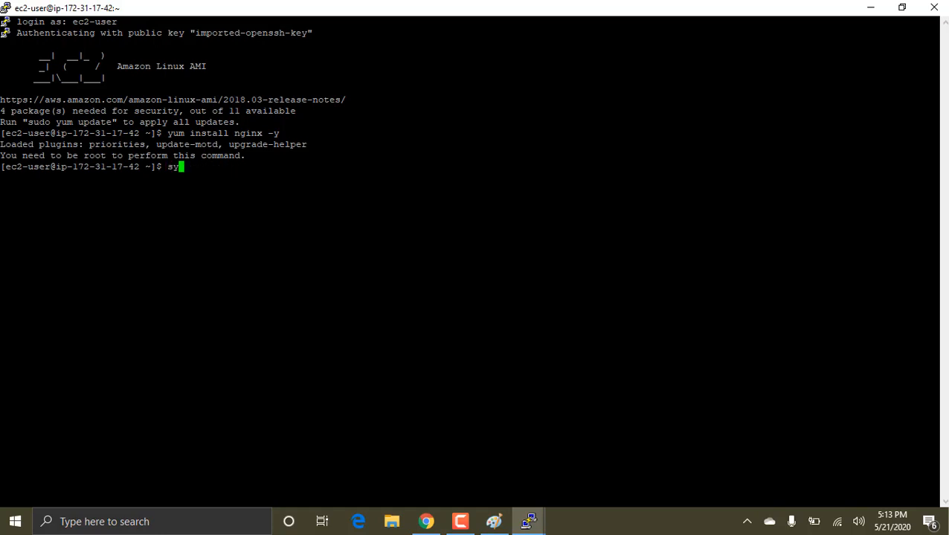
type("sudo su -")
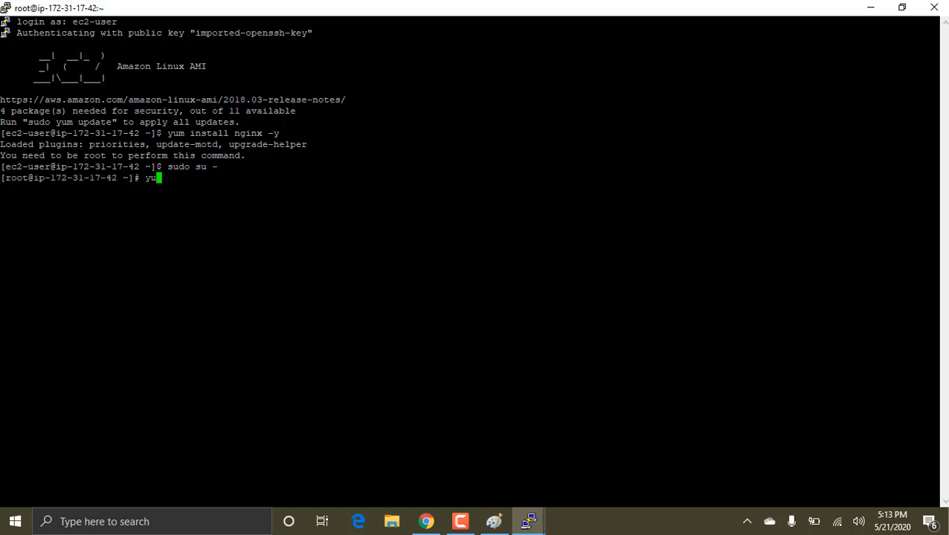
Step: Install nginx on instance 3 with "yum install nginx -y" and start it with "service nginx start"
type("install nginx -")
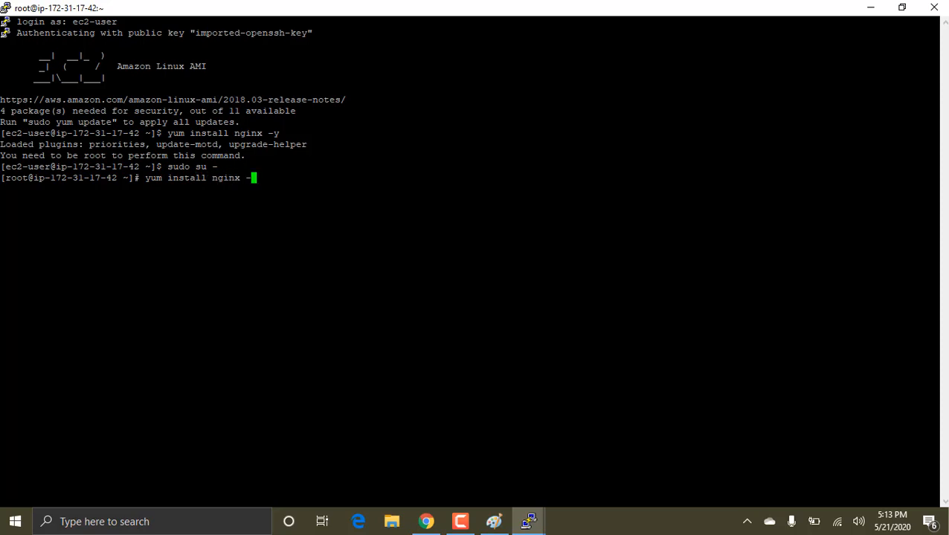
type("y")
key("Return")
type("service nginx start")
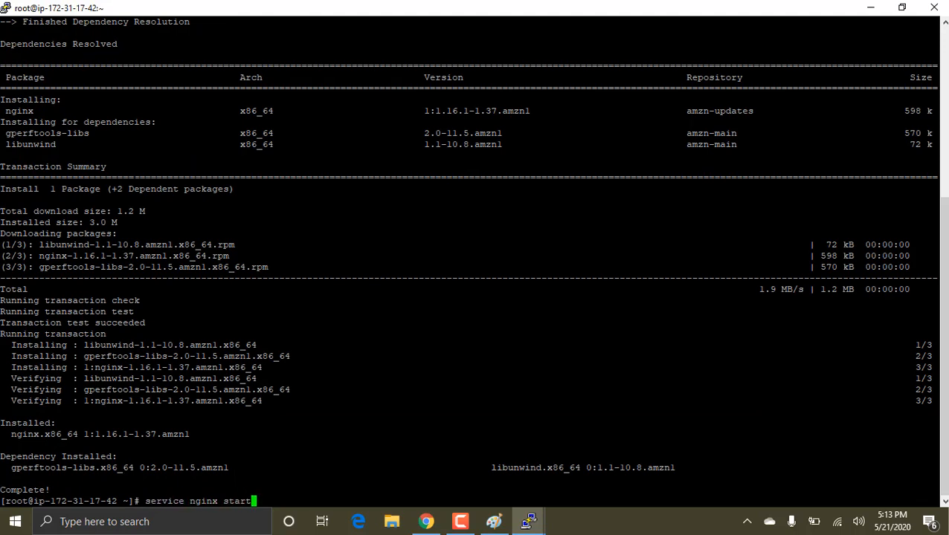
key("Return")
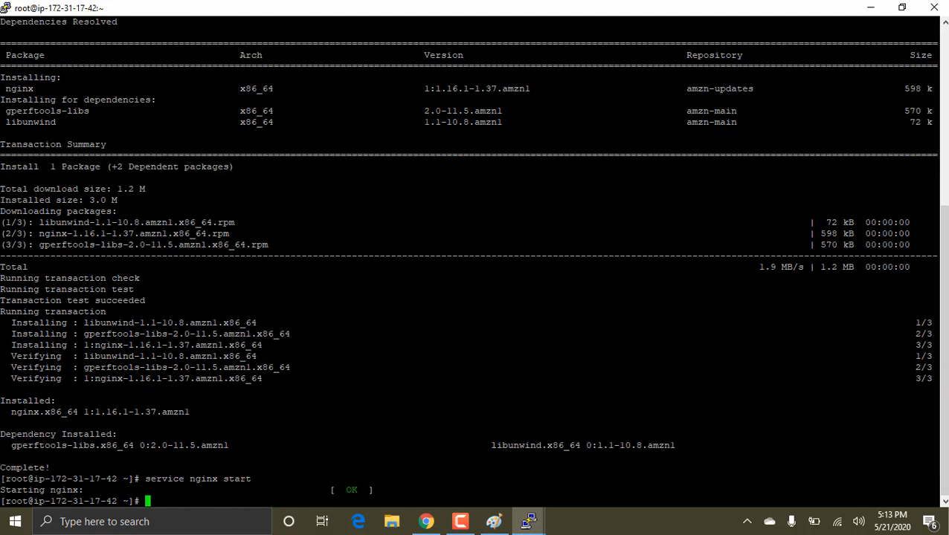
Step: Switch to Chrome, copy the public DNS of instance 3 and open ec2-3-91-159-203.compute-1.amazonaws.com in a new tab
key("alt+Tab")
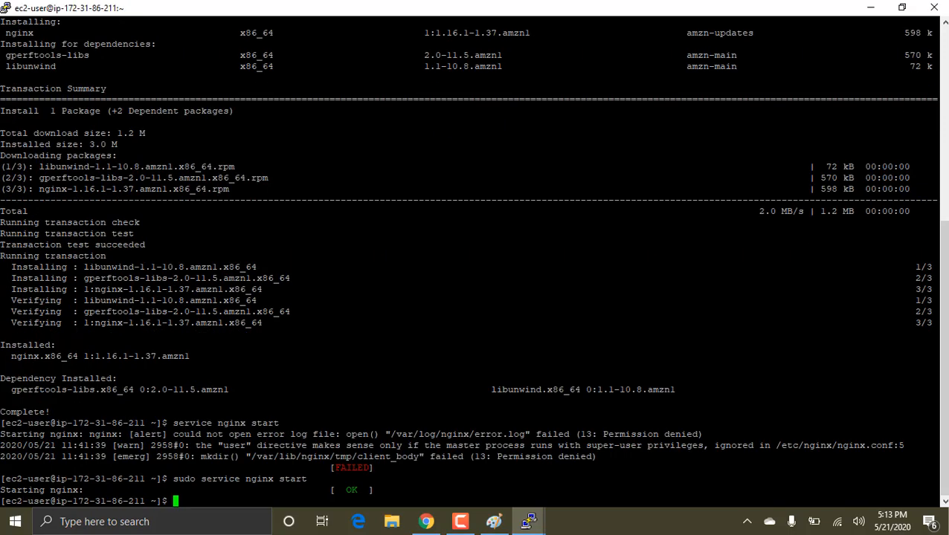
left_click(427, 521)
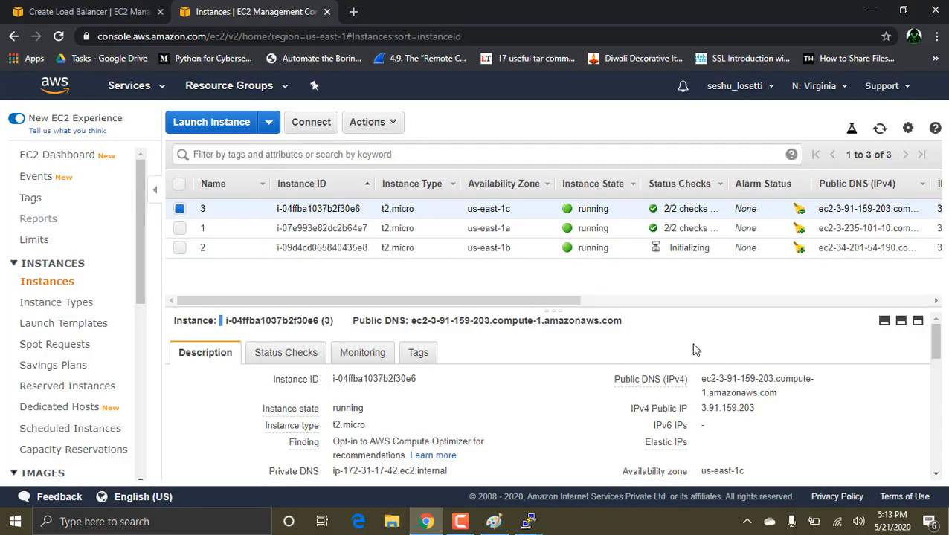
left_click(788, 395)
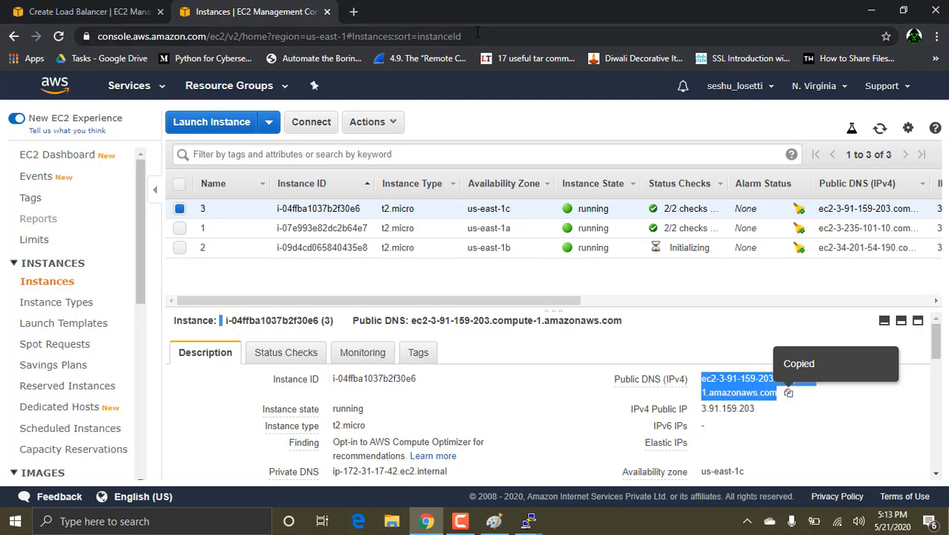
left_click(355, 12)
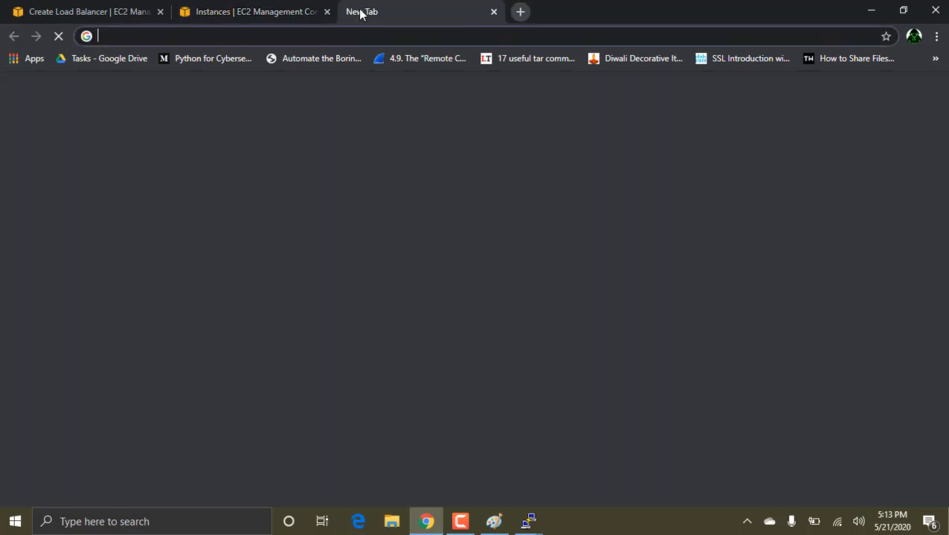
key("ctrl+v")
key("Return")
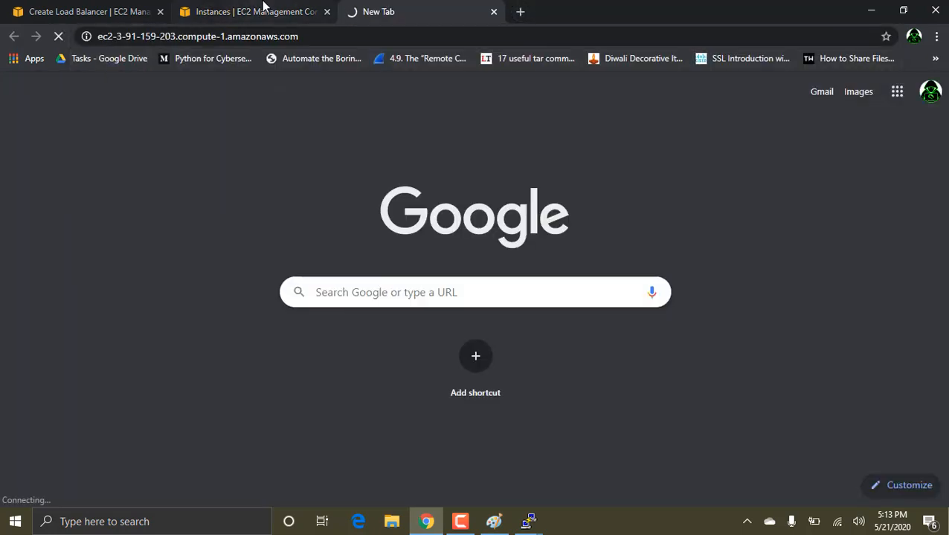
Step: Copy the public IP of instance 1 from the EC2 instances list and try opening 3.235.101.10 in a new tab
left_click(262, 9)
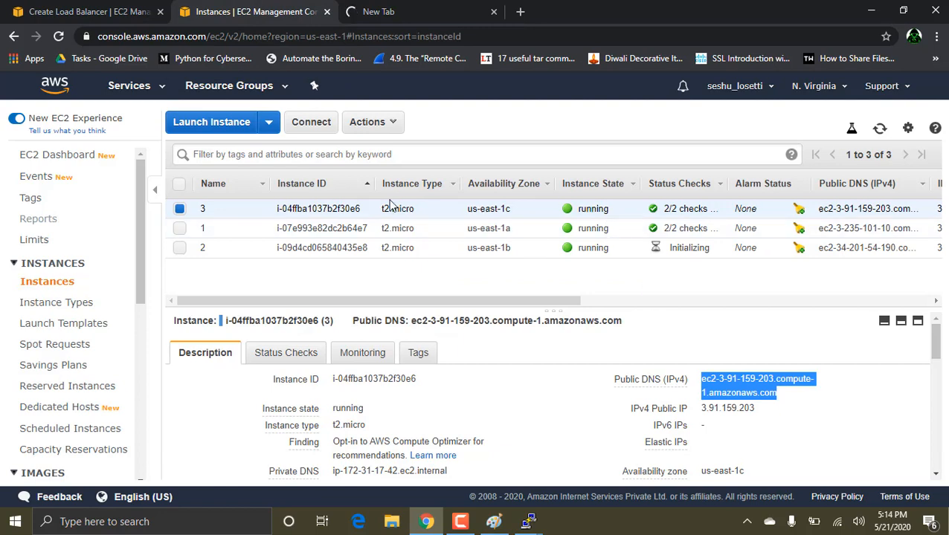
left_click(304, 228)
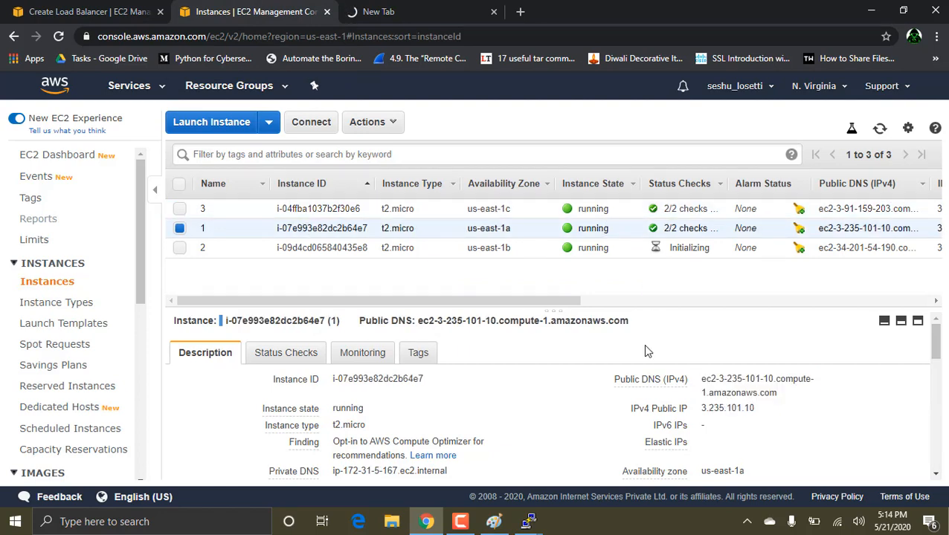
left_click(766, 408)
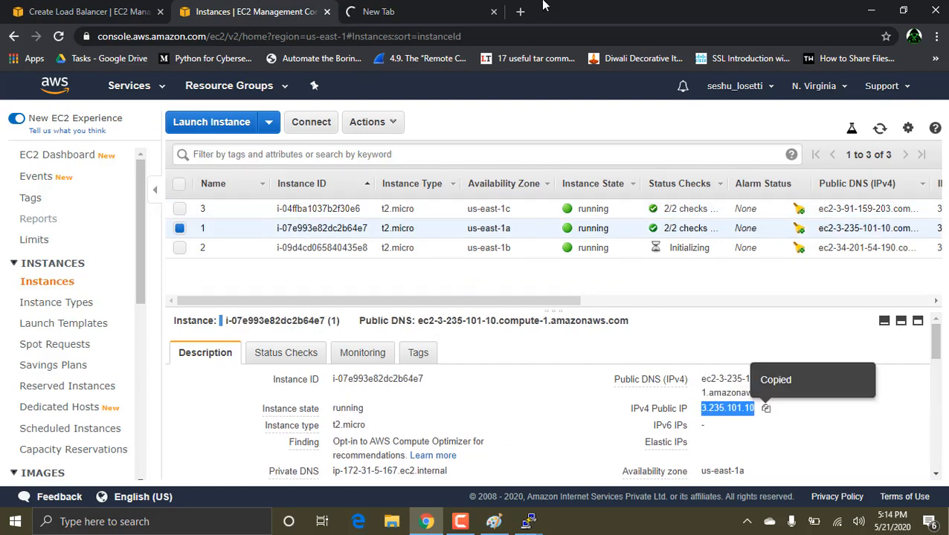
left_click(520, 11)
key("ctrl+v")
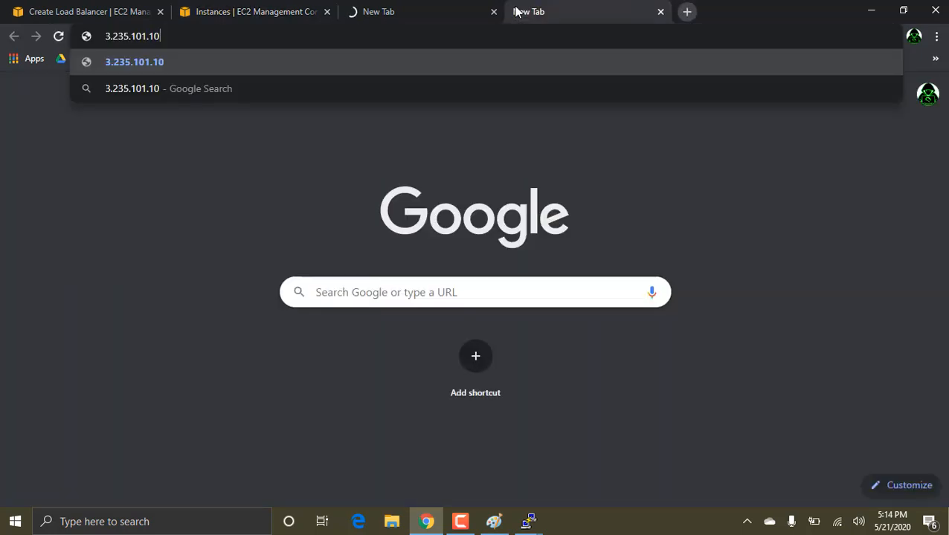
key("Return")
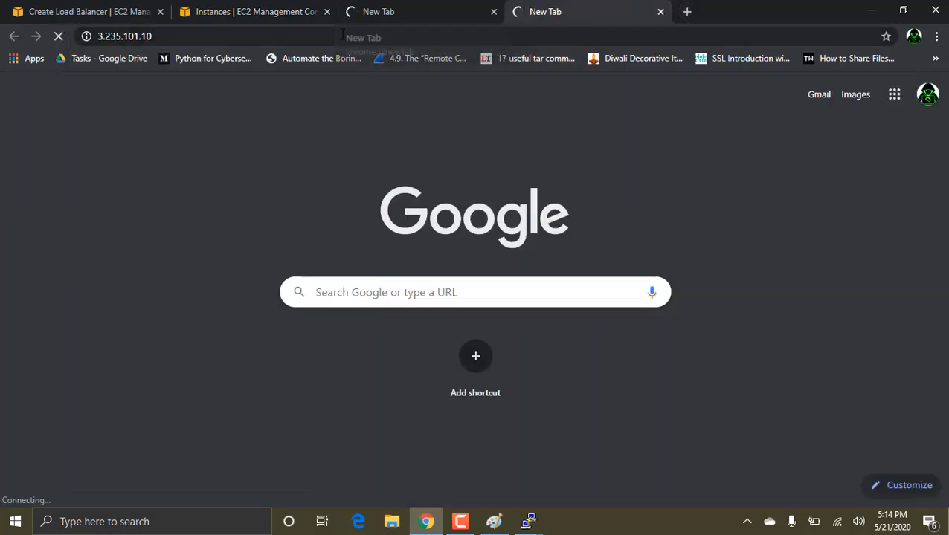
Step: Copy the public DNS of instance 1 and load ec2-3-235-101-10.compute-1.amazonaws.com in the tab opened for that instance
left_click(242, 6)
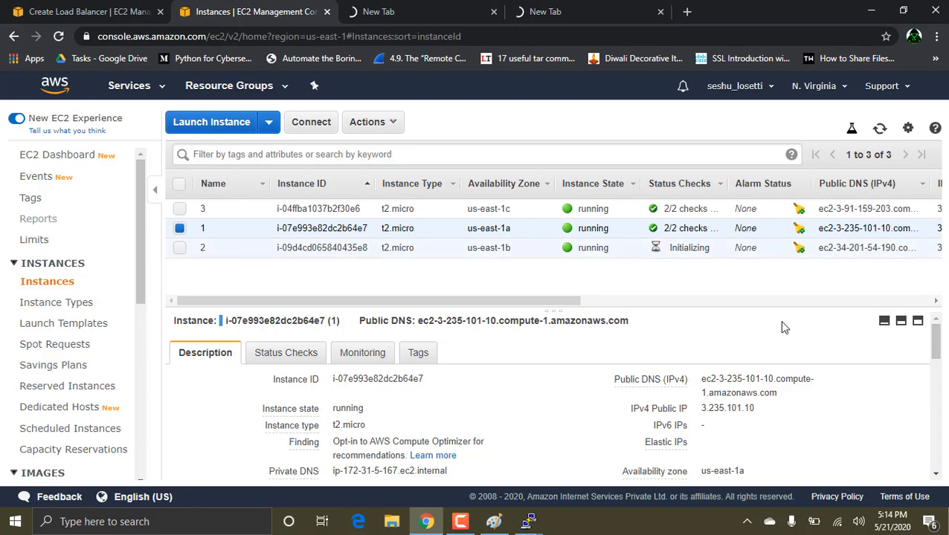
left_click(790, 396)
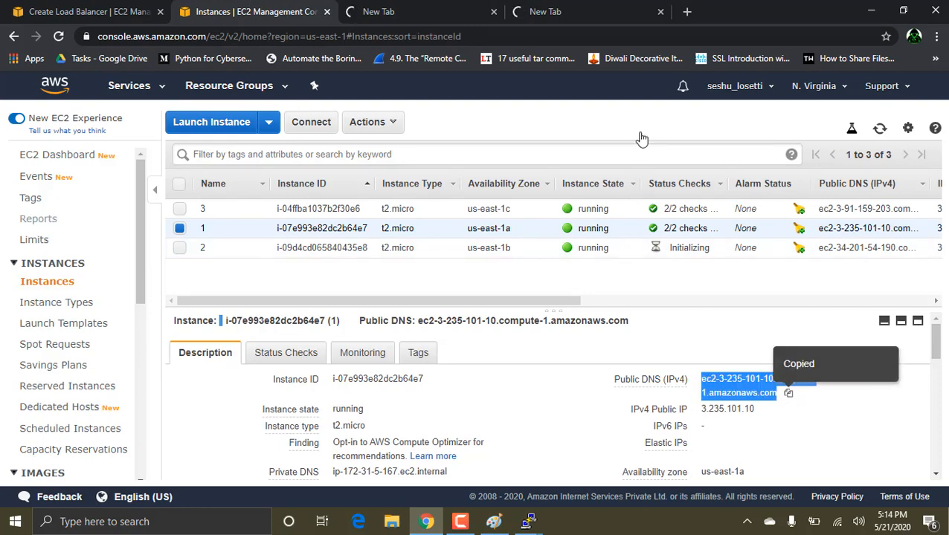
left_click(551, 11)
left_click(201, 40)
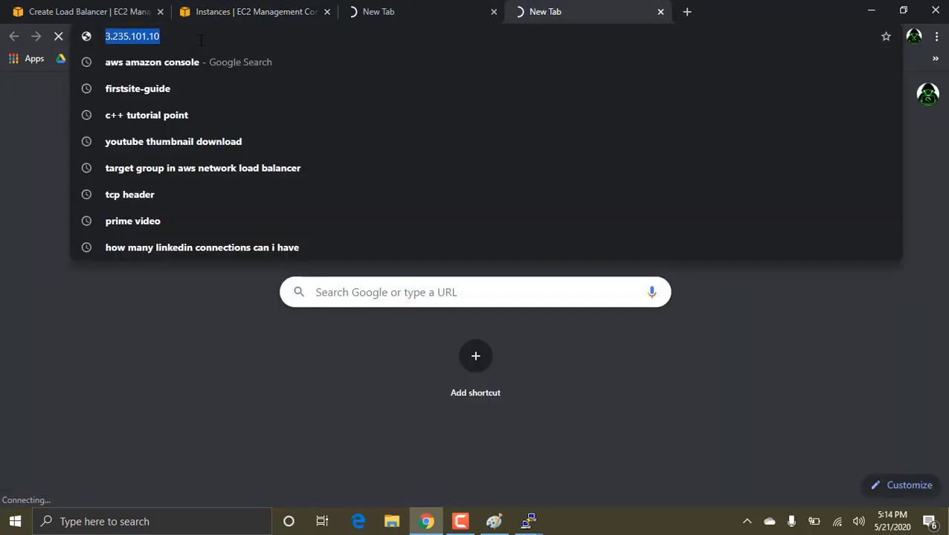
key("ctrl+v")
key("Return")
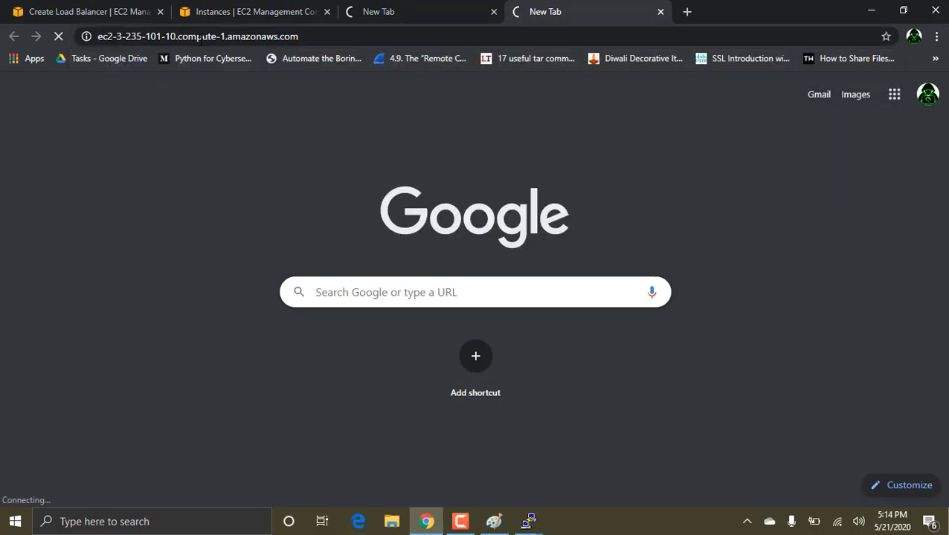
Step: Copy the public DNS of instance 2 and open ec2-34-201-54-190.compute-1.amazonaws.com in a new tab
left_click(249, 9)
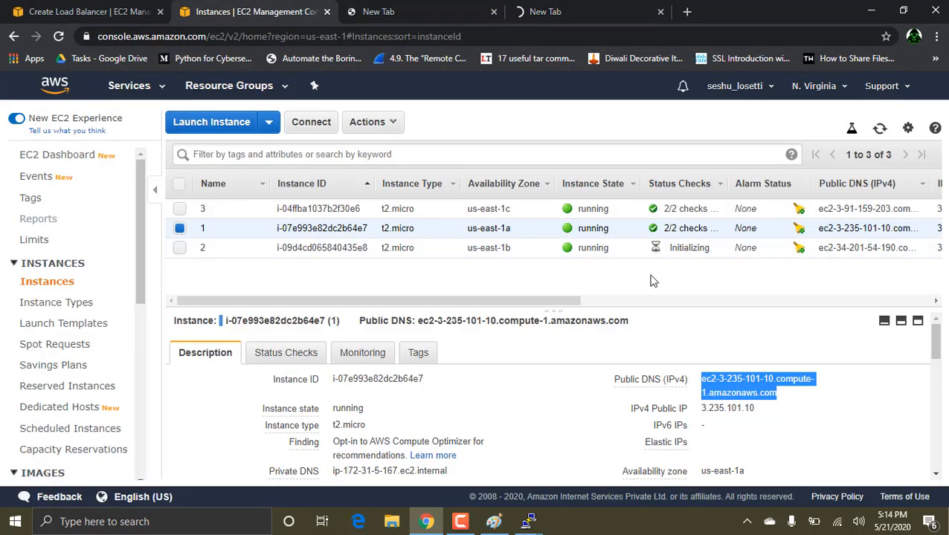
left_click(290, 247)
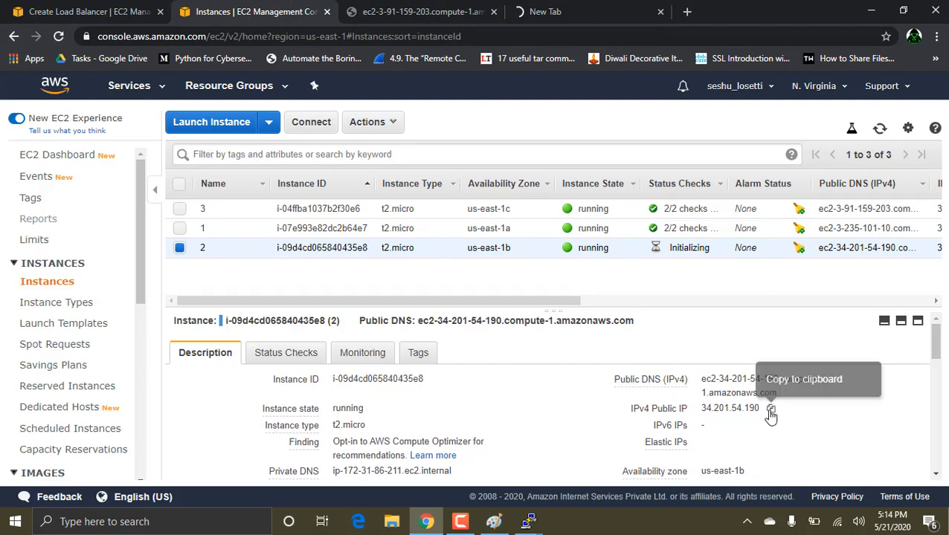
left_click(771, 408)
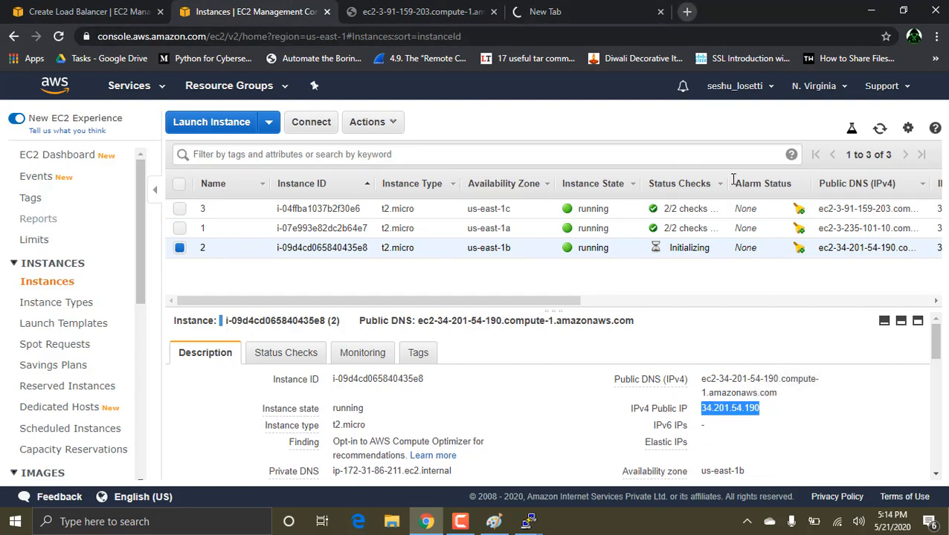
left_click(789, 393)
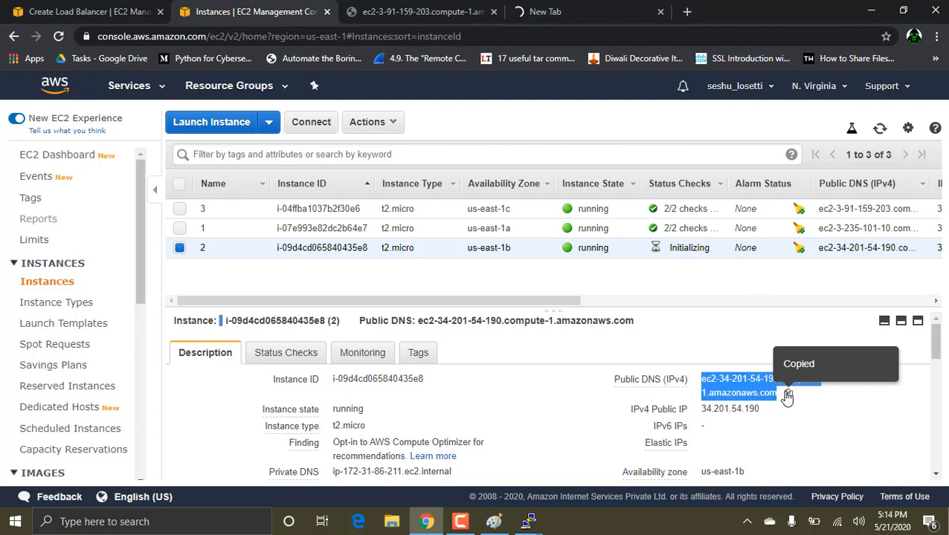
left_click(687, 12)
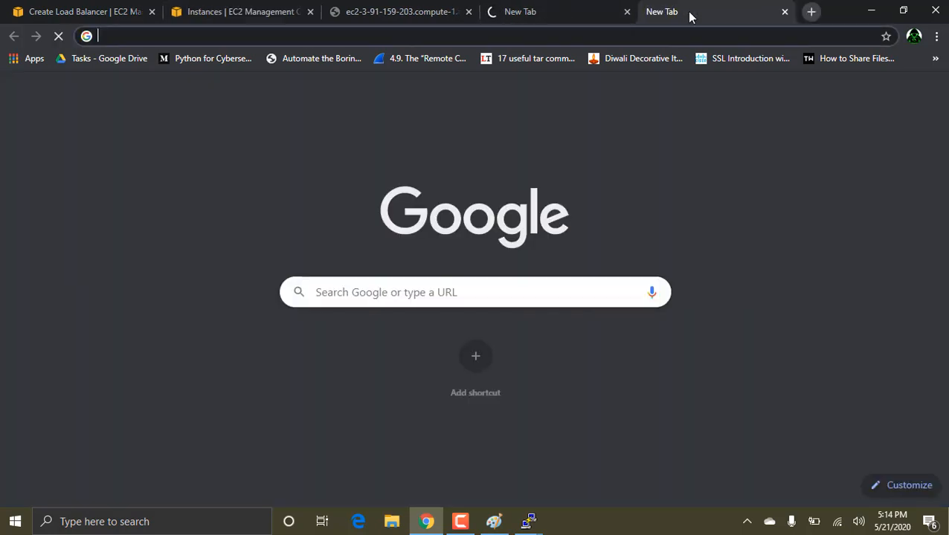
key("ctrl+v")
key("Return")
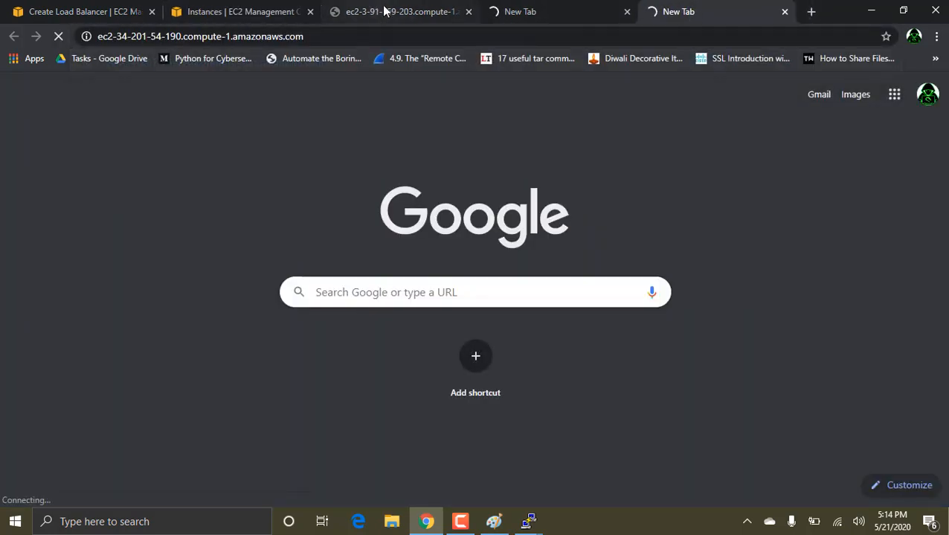
Step: Check instance 3's page, then open the inbound rules of instance 2's security group launch-wizard-19 for editing
left_click(384, 11)
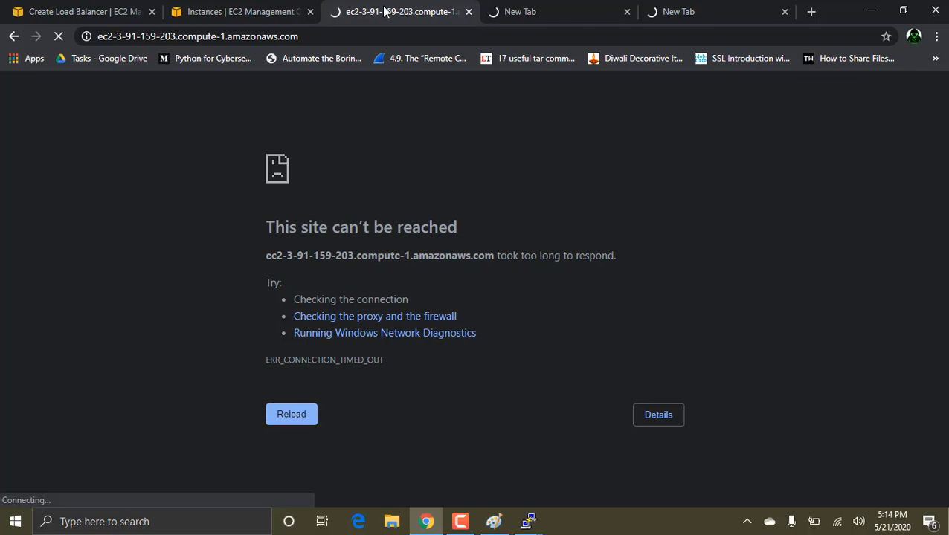
left_click(212, 7)
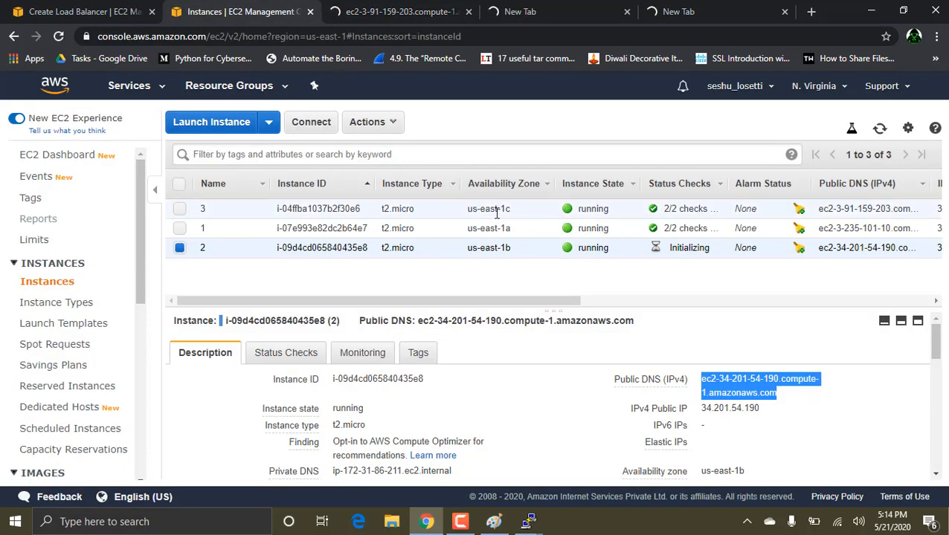
scroll(720, 417, "down", 5)
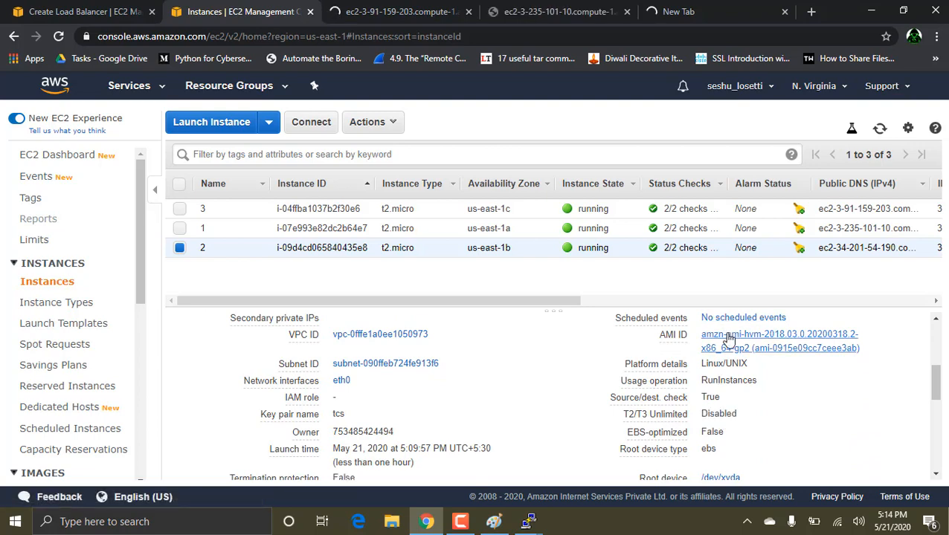
scroll(728, 338, "up", 2)
left_click(728, 365)
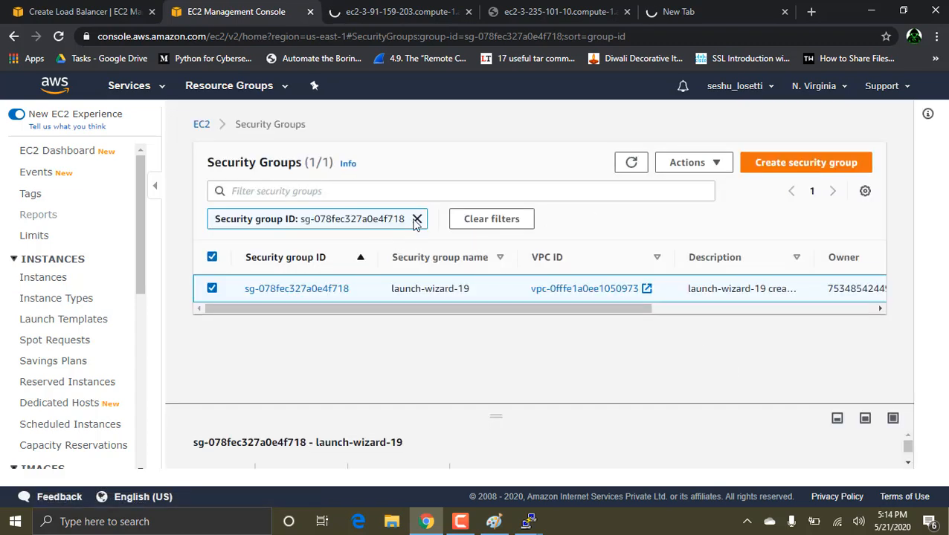
left_click(698, 163)
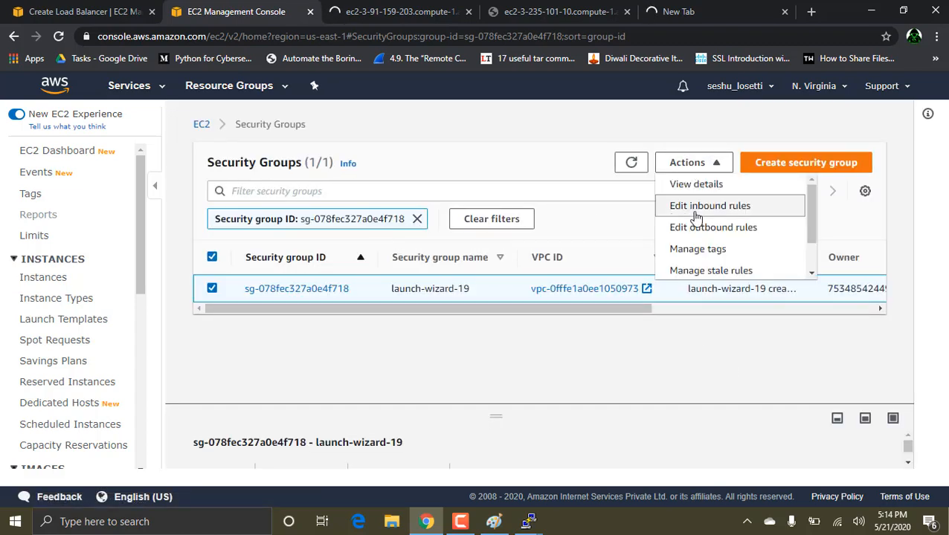
left_click(702, 206)
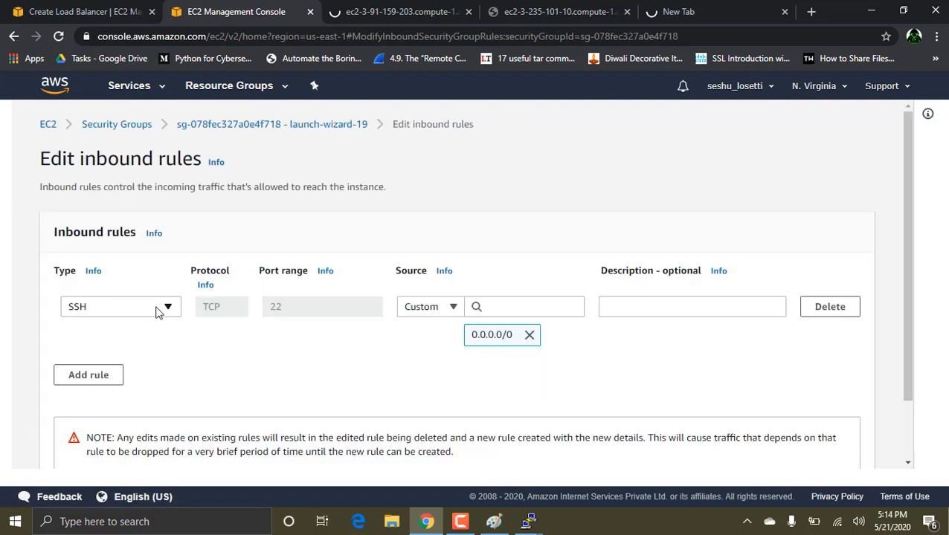
Step: Add an All TCP inbound rule with source 0.0.0.0/0 to launch-wizard-19 and save the rules
left_click(99, 378)
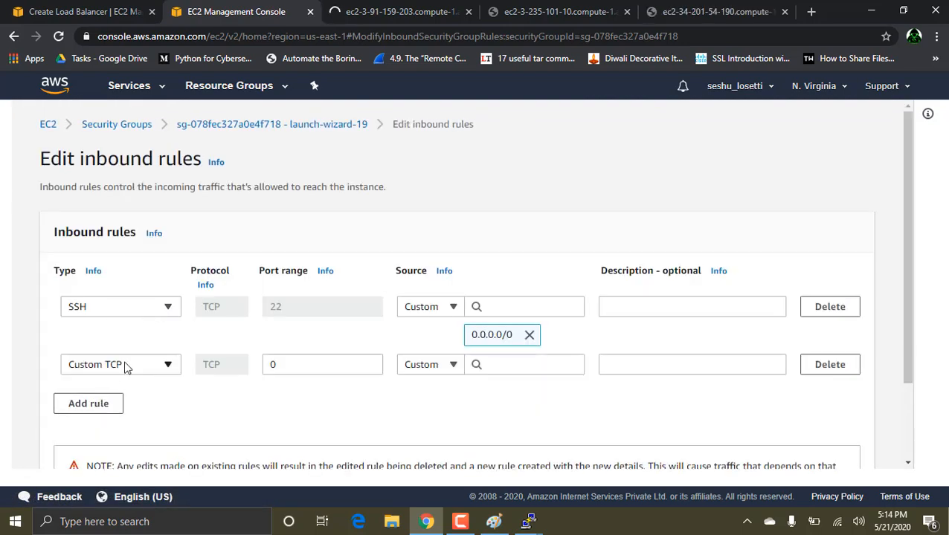
left_click(126, 368)
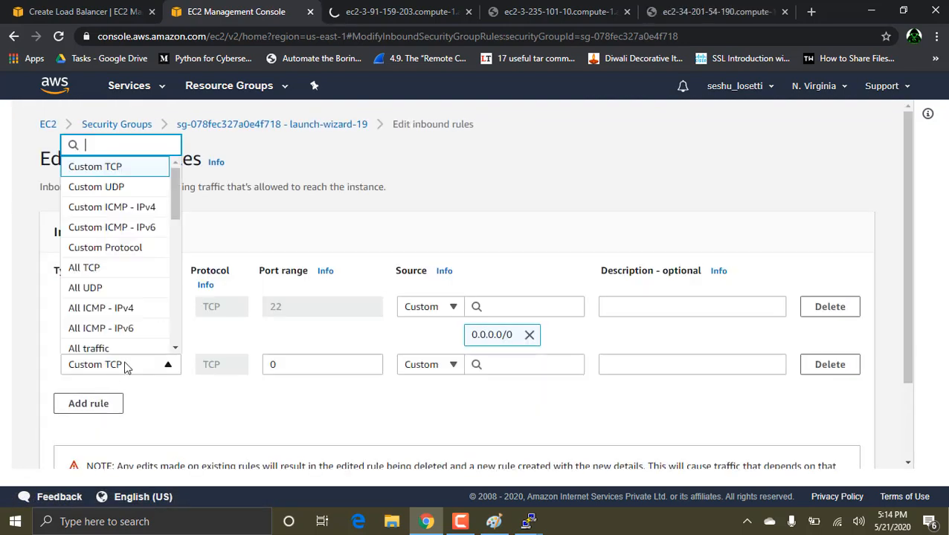
left_click(104, 267)
left_click(517, 363)
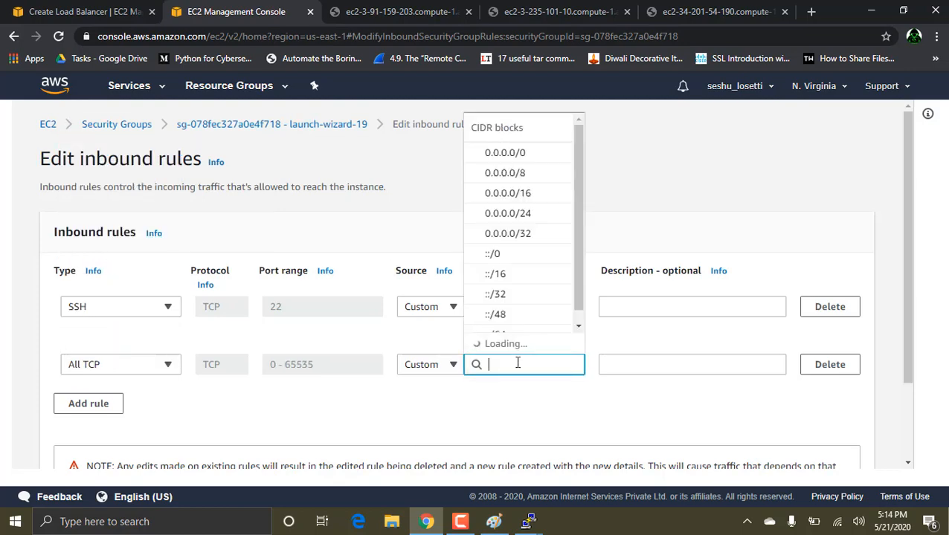
left_click(511, 183)
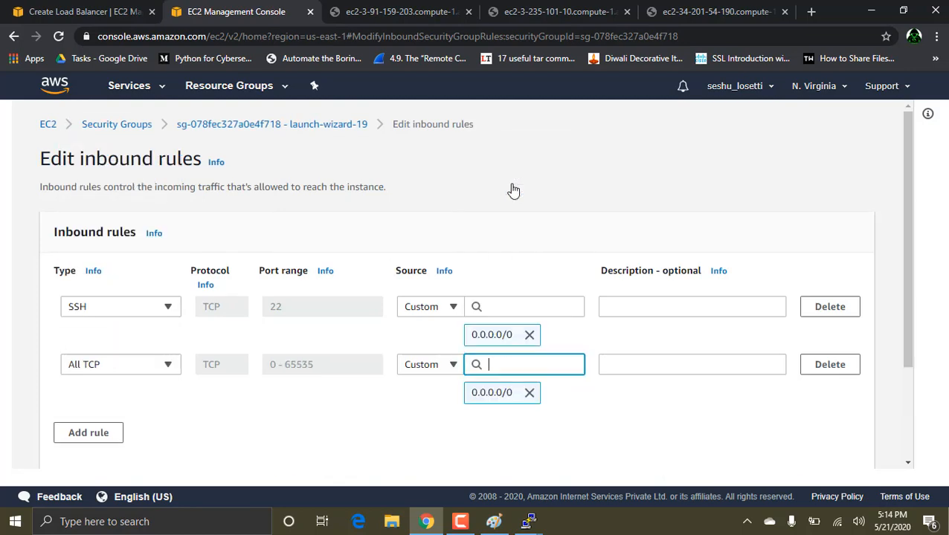
scroll(512, 340, "down", 3)
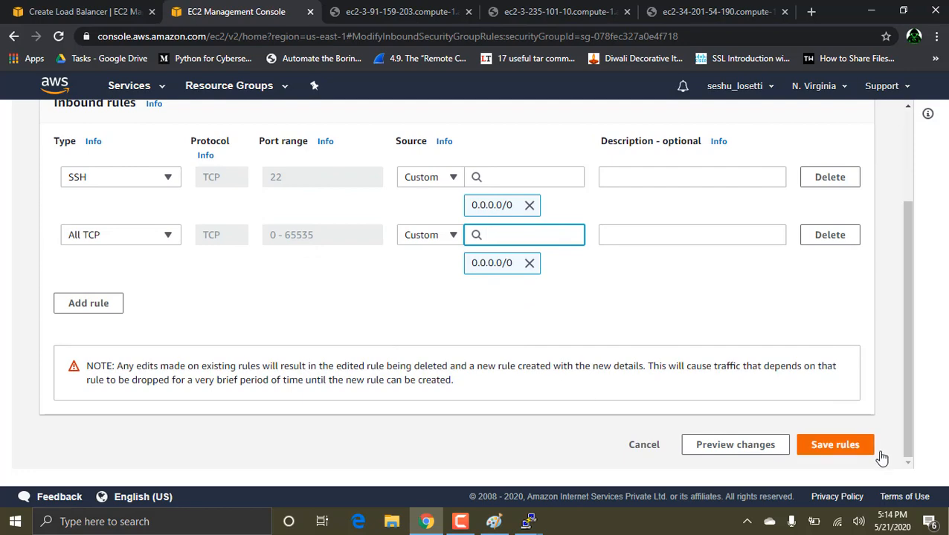
left_click(846, 451)
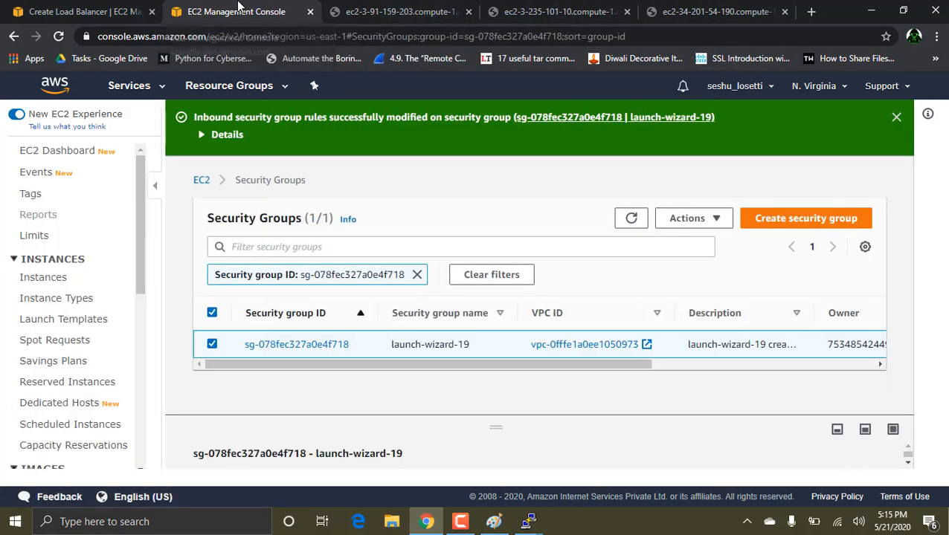
Step: Return to the EC2 instances list and open the security group launch-wizard-18 of instance 1
left_click(134, 10)
left_click(241, 11)
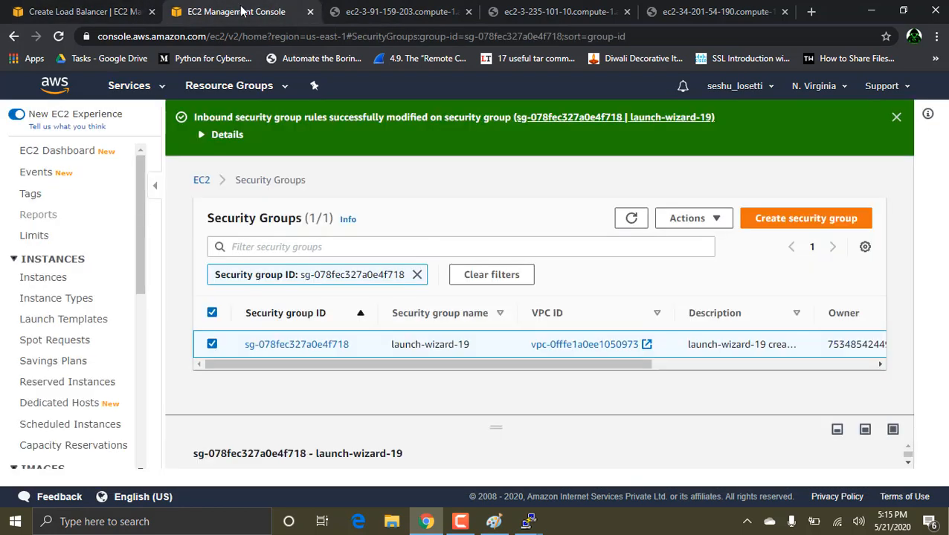
left_click(201, 181)
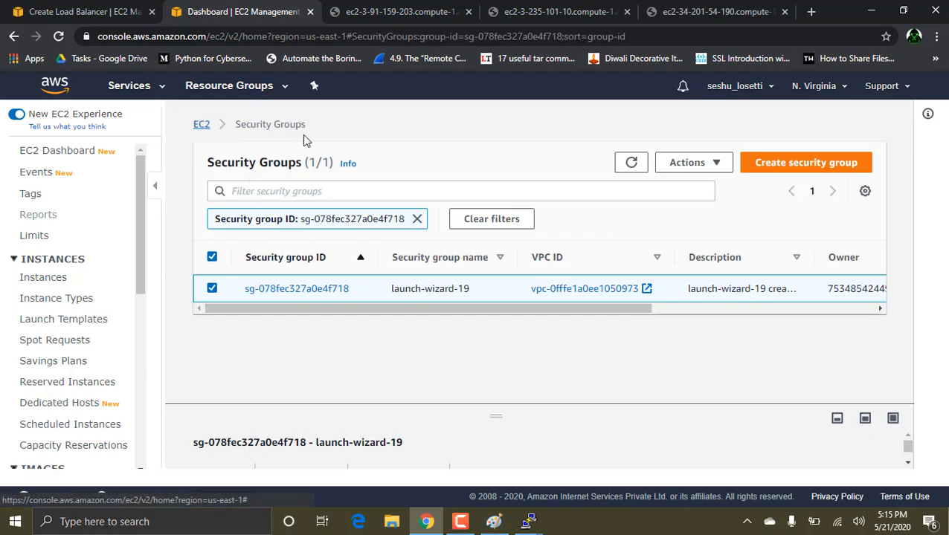
left_click(34, 281)
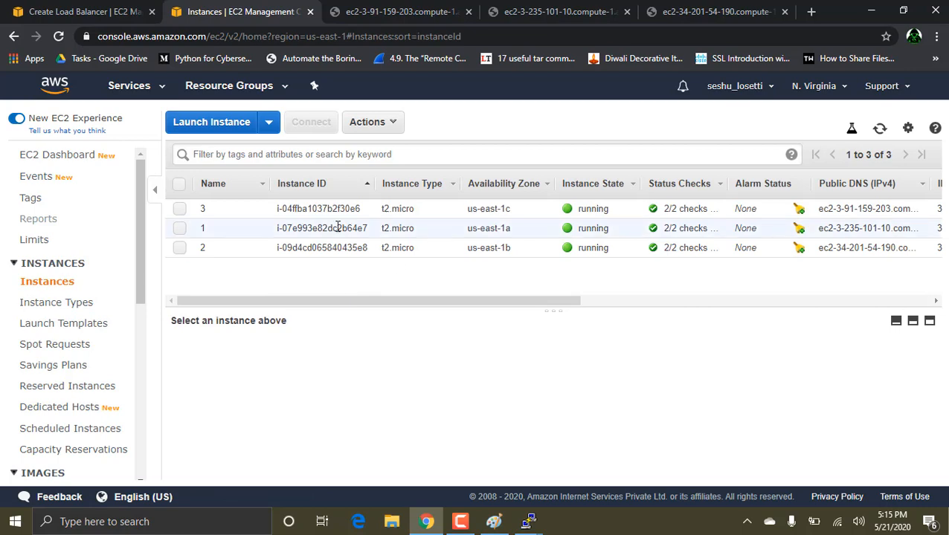
left_click(303, 228)
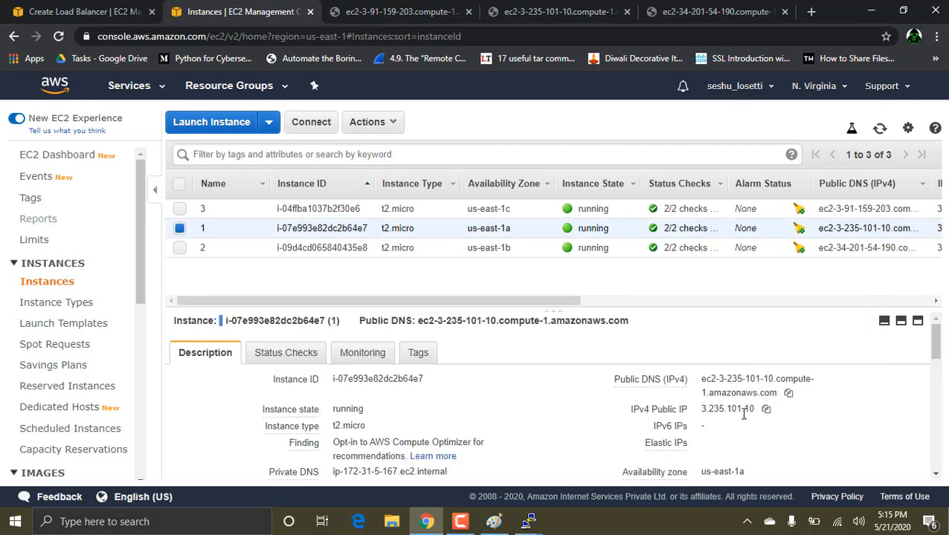
scroll(744, 415, "down", 3)
left_click(734, 351)
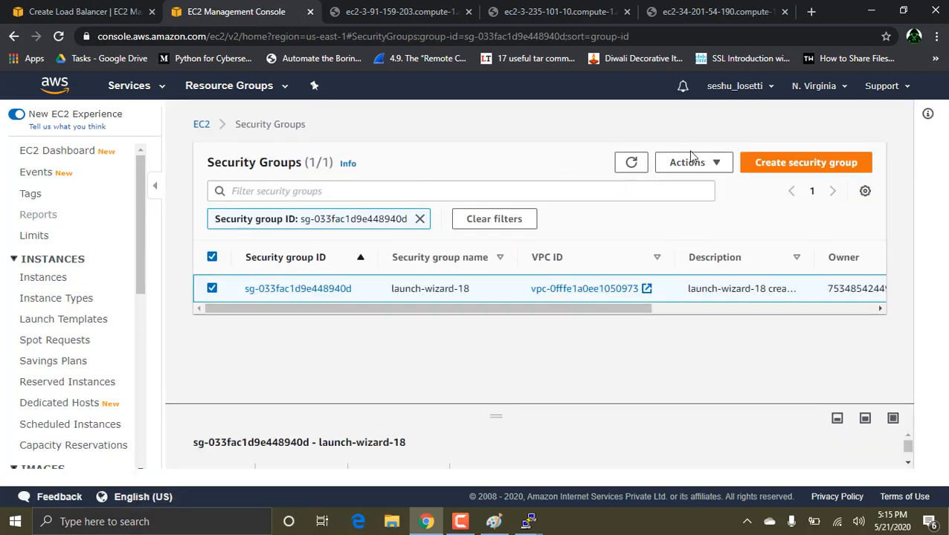
Step: Add an All TCP inbound rule with source 0.0.0.0/0 to security group launch-wizard-18 and save the rules
left_click(688, 161)
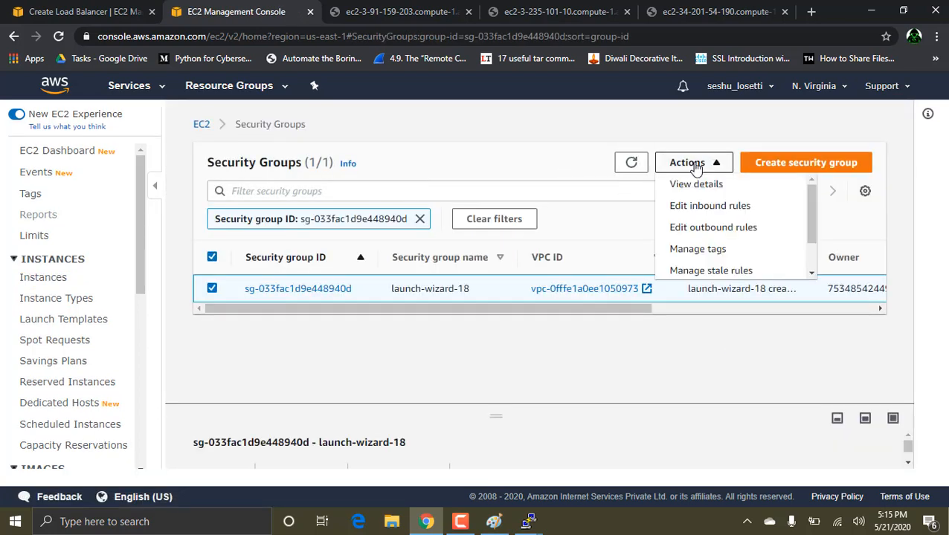
left_click(712, 207)
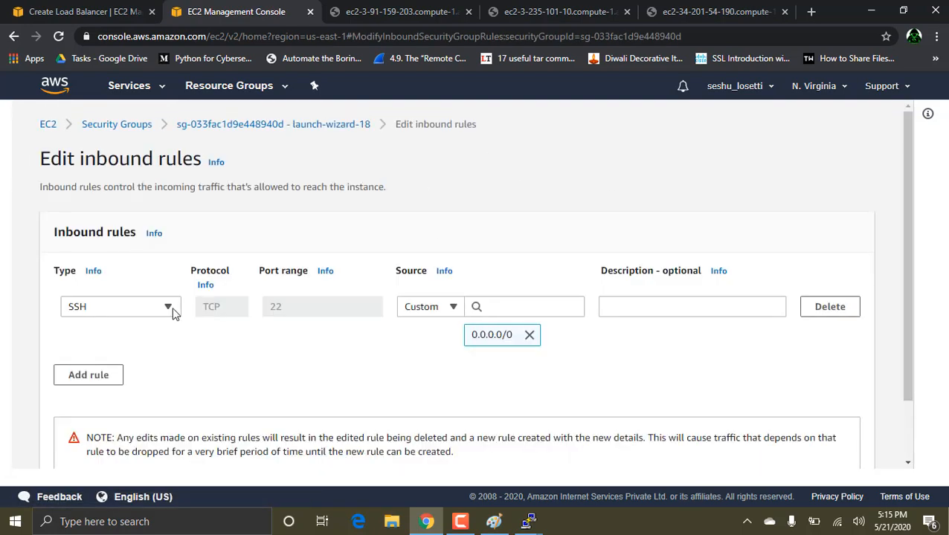
left_click(90, 375)
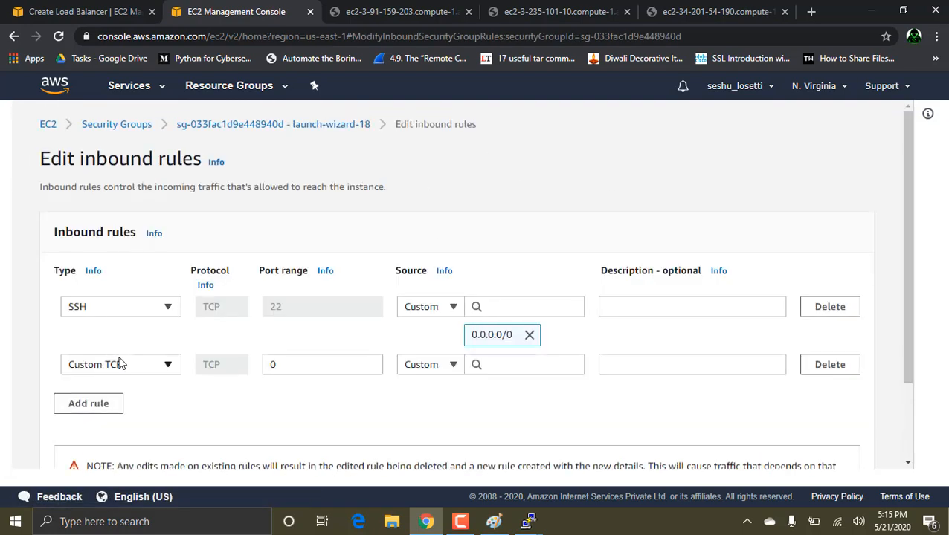
left_click(119, 363)
left_click(110, 281)
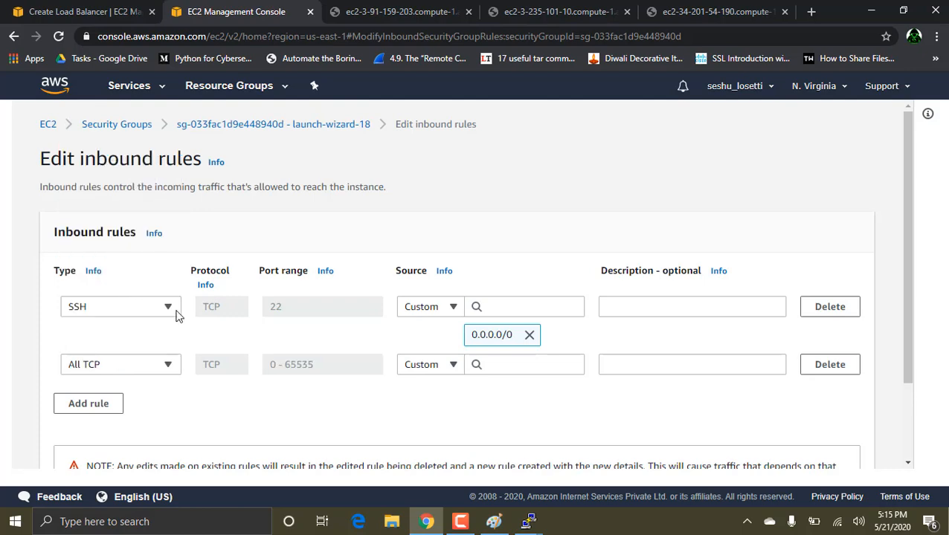
scroll(293, 366, "down", 2)
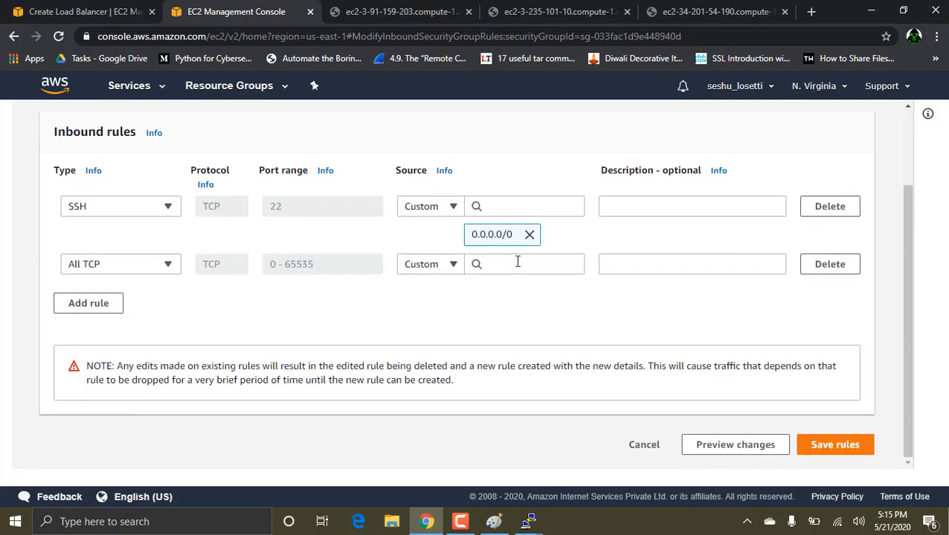
left_click(517, 262)
left_click(504, 315)
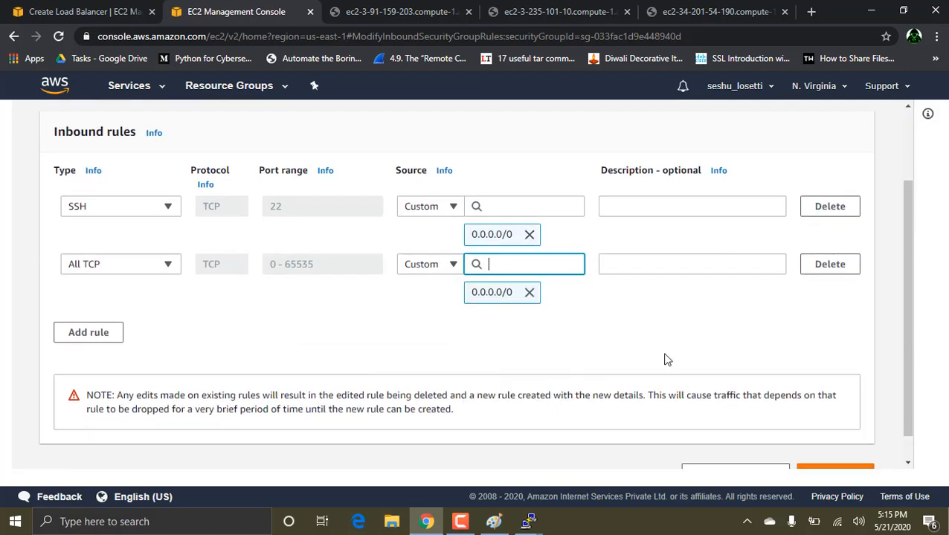
scroll(840, 452, "down", 1)
left_click(836, 446)
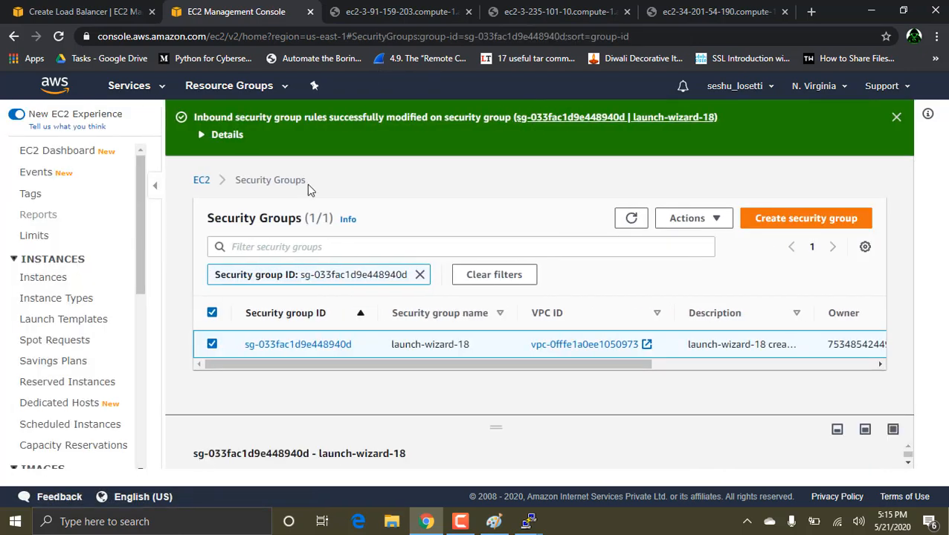
Step: Go back to the EC2 instances list and open instance 3's security group launch-wizard-20
left_click(34, 278)
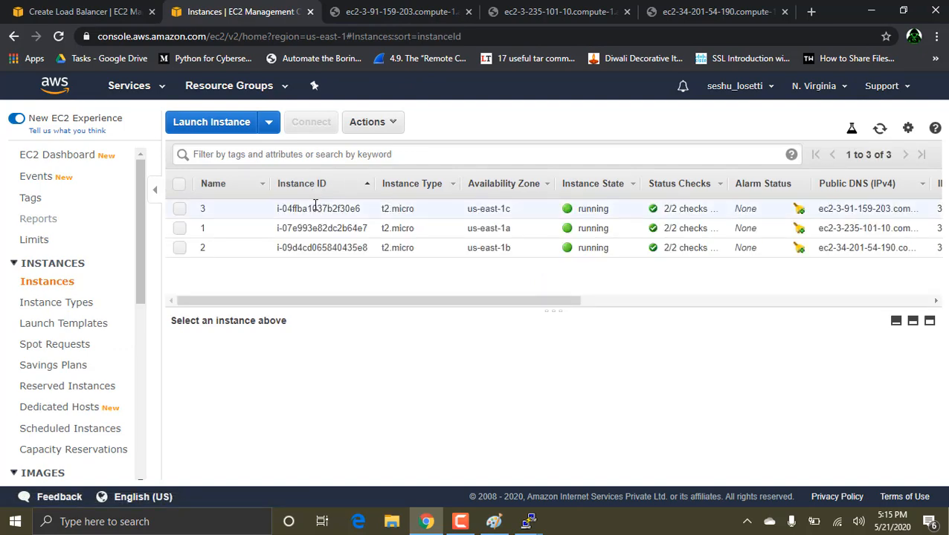
left_click(316, 208)
scroll(779, 396, "down", 5)
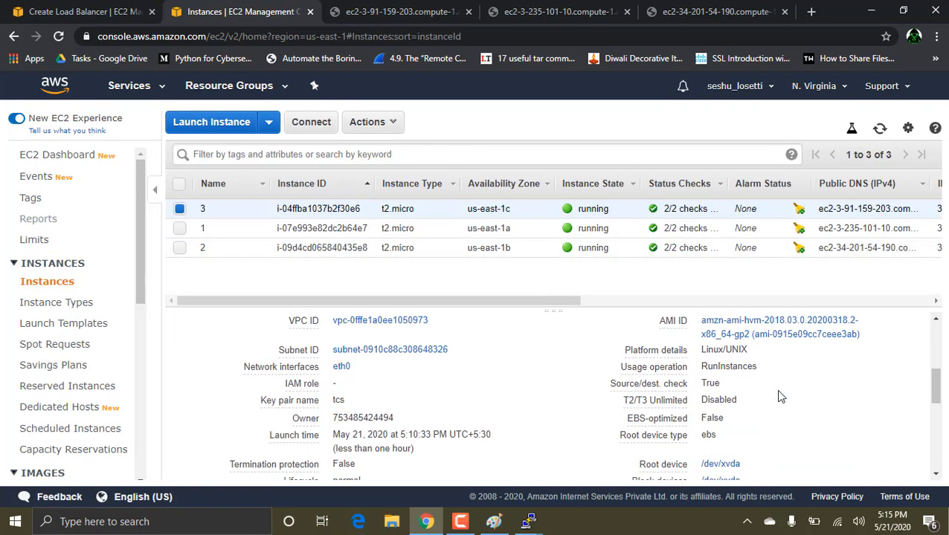
scroll(744, 398, "up", 2)
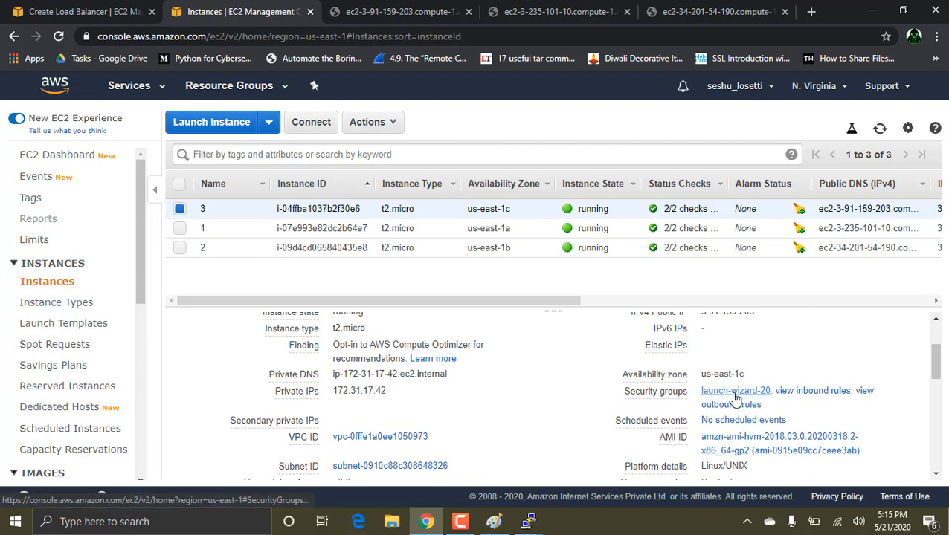
left_click(734, 394)
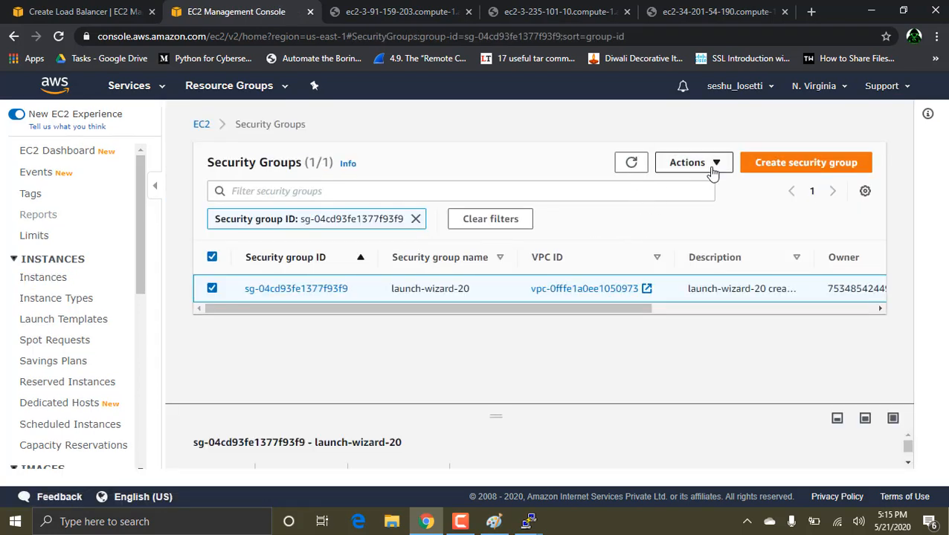
Step: Add an All TCP inbound rule with source 0.0.0.0/0 to security group launch-wizard-20 and save the rules
left_click(712, 165)
left_click(707, 206)
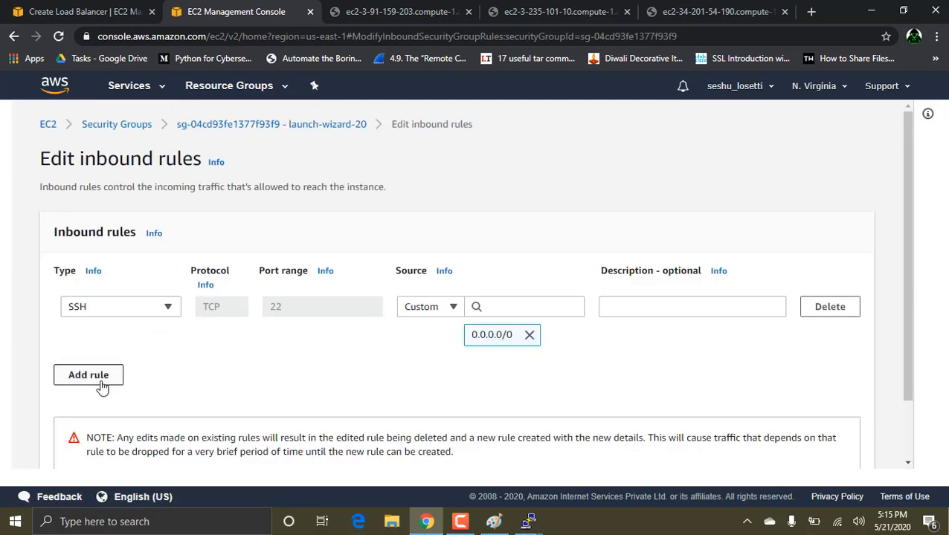
left_click(99, 376)
left_click(136, 365)
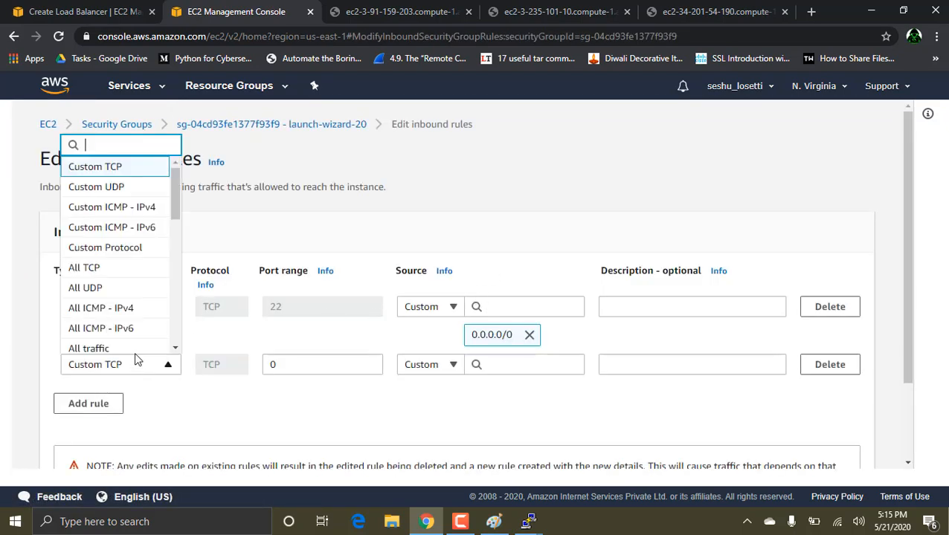
left_click(113, 269)
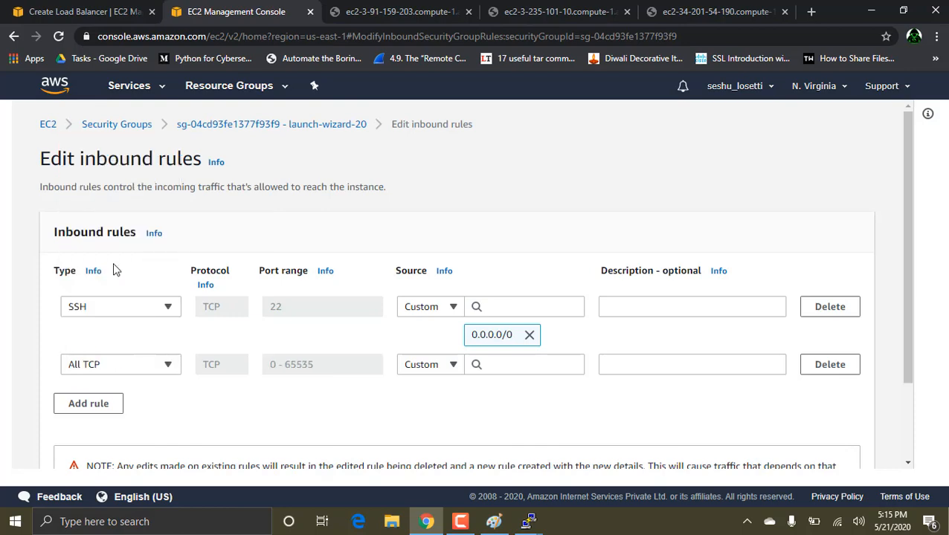
left_click(510, 366)
left_click(494, 176)
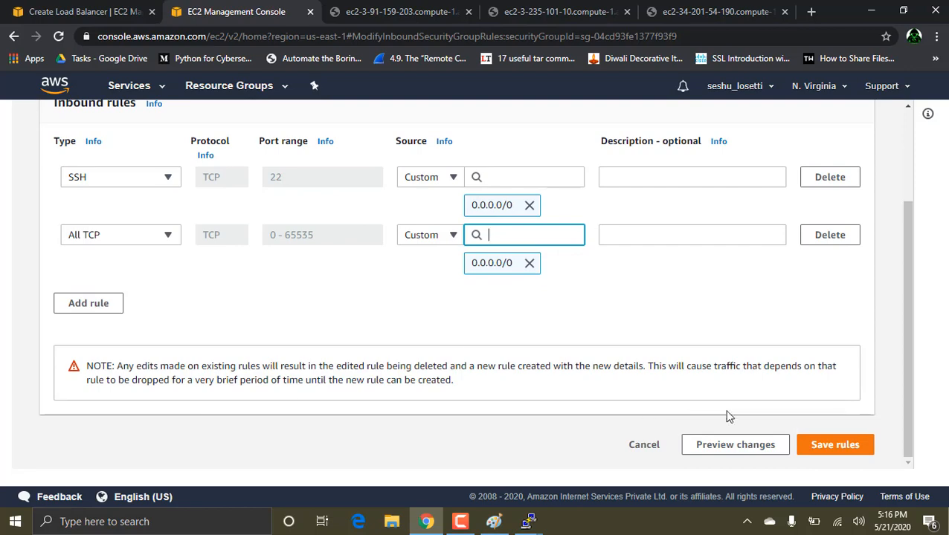
left_click(816, 445)
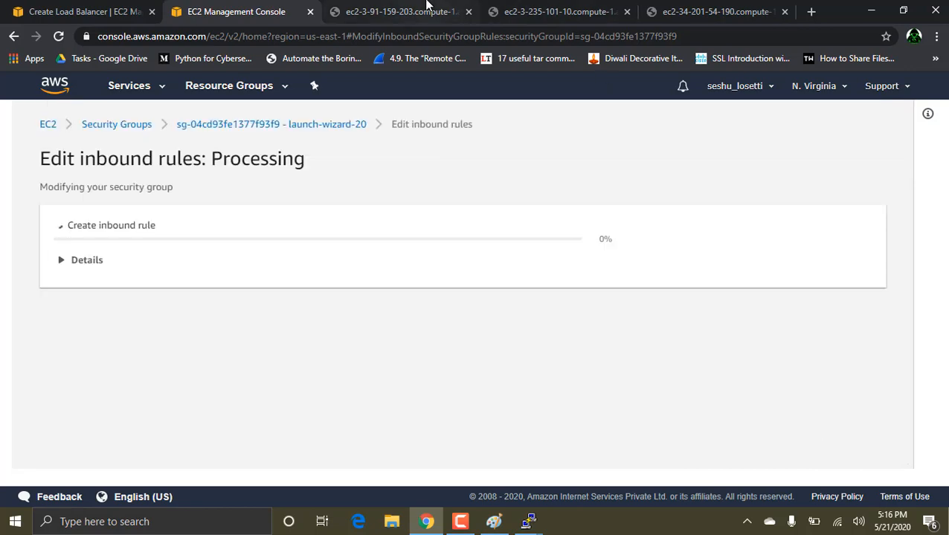
Step: Reload the open public DNS pages of instances 3, 1 and 2, and return to instance 3's page
left_click(380, 7)
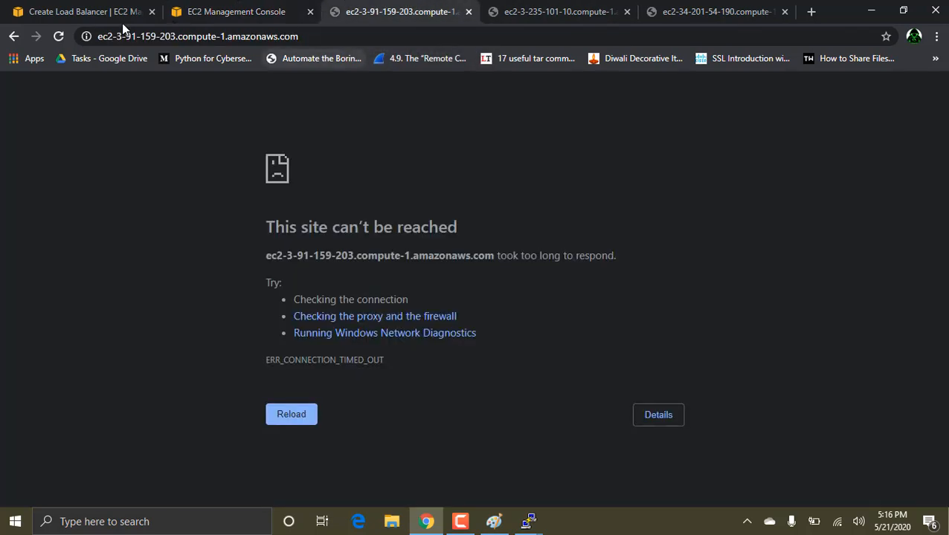
left_click(59, 35)
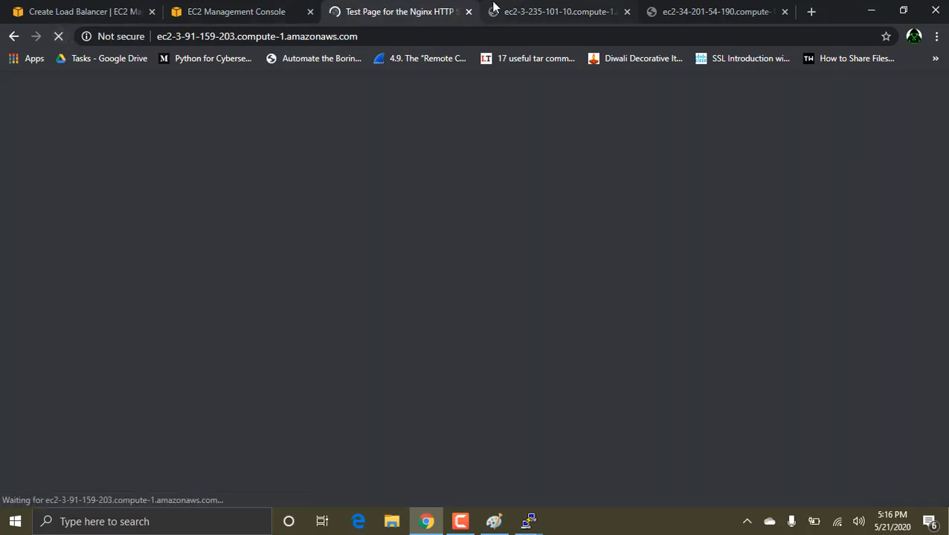
left_click(521, 9)
left_click(59, 36)
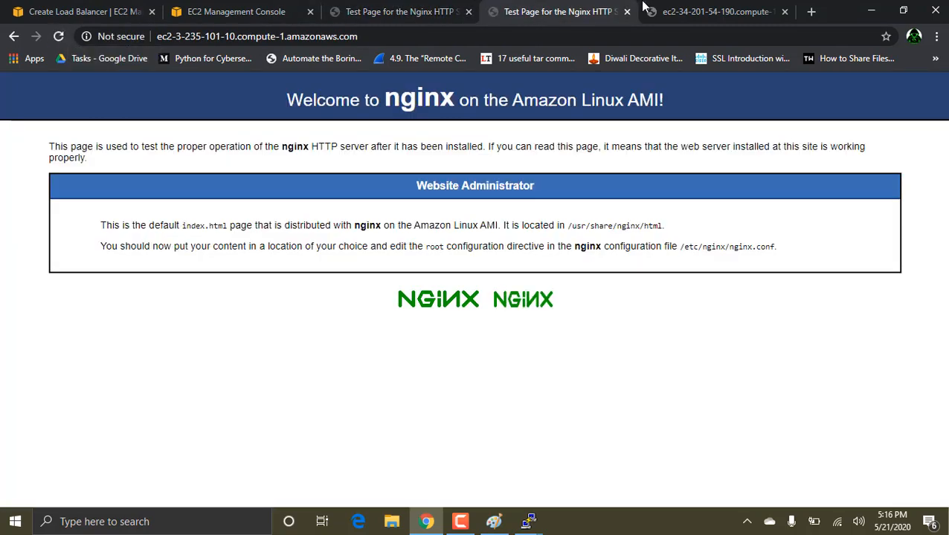
left_click(714, 11)
left_click(59, 36)
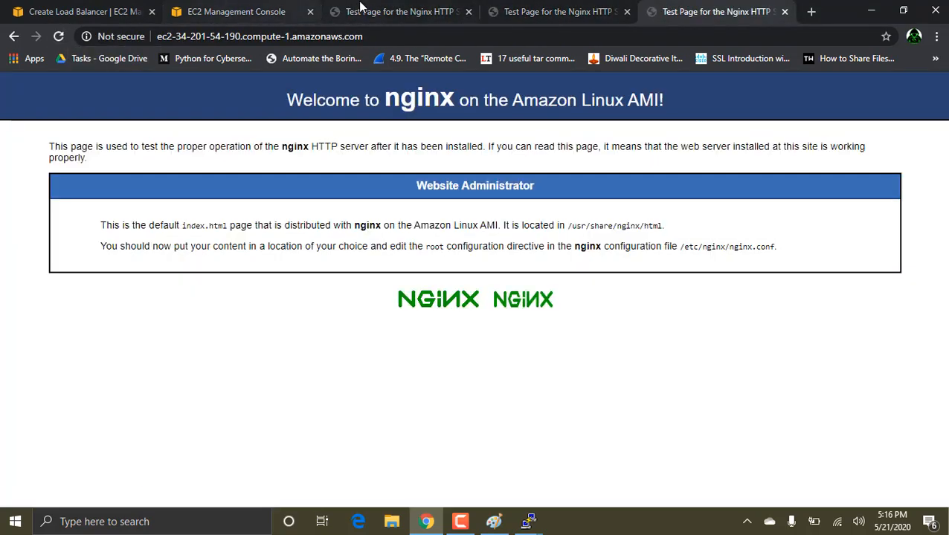
left_click(402, 9)
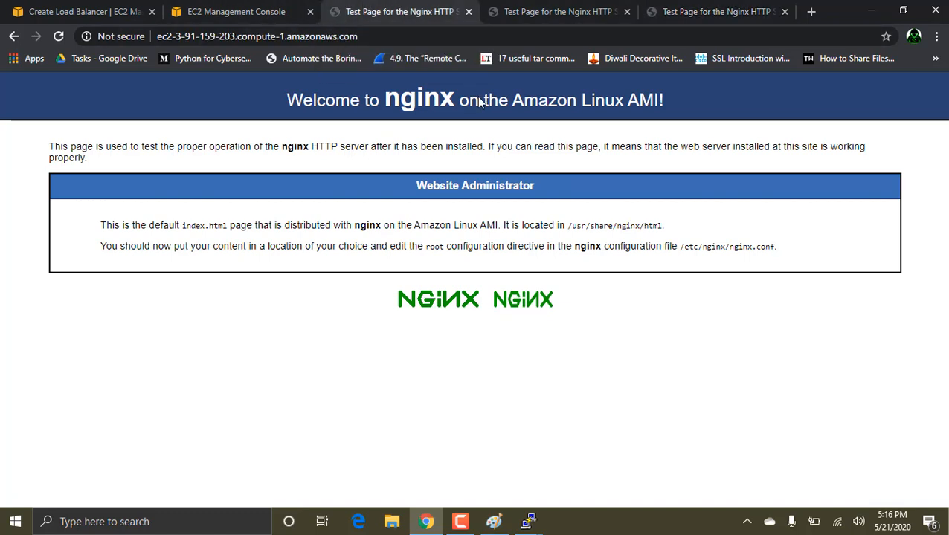
left_click(561, 10)
left_click(697, 12)
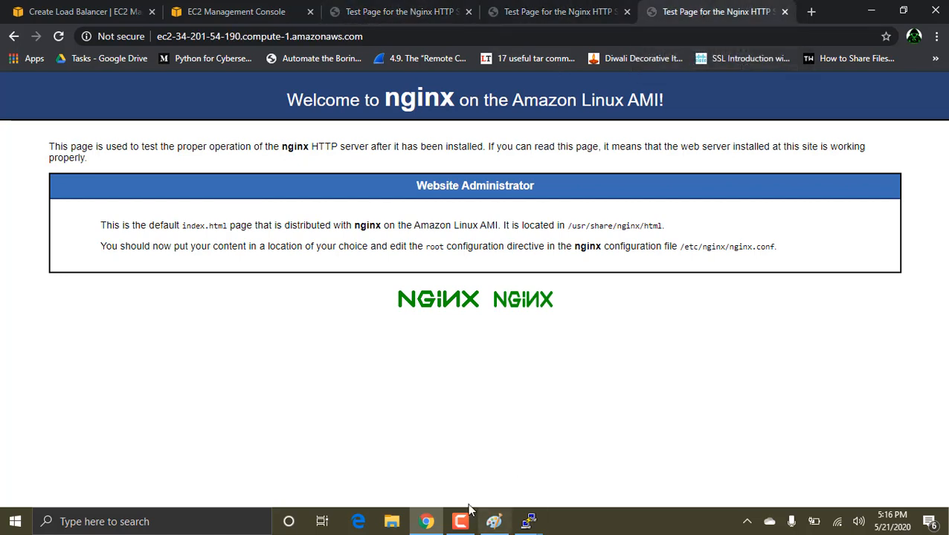
mouse_move(529, 520)
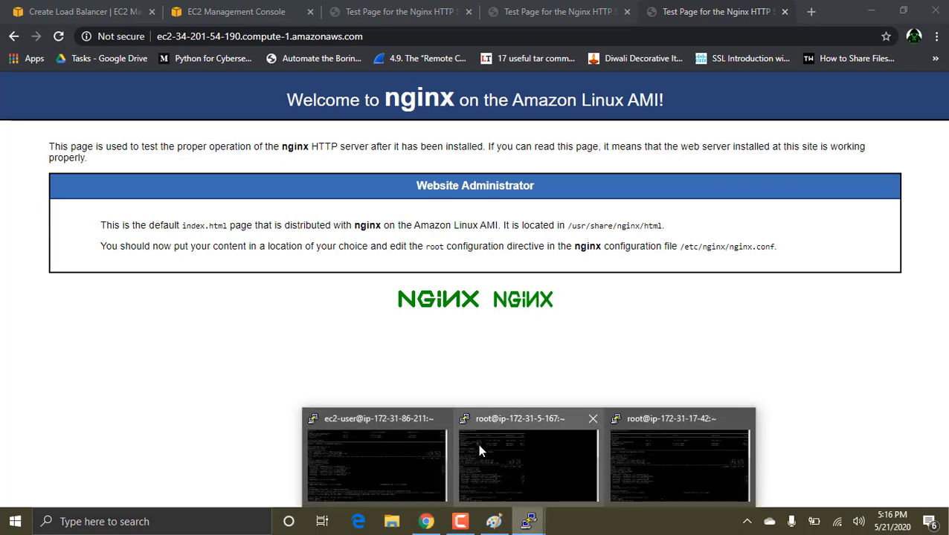
left_click(417, 448)
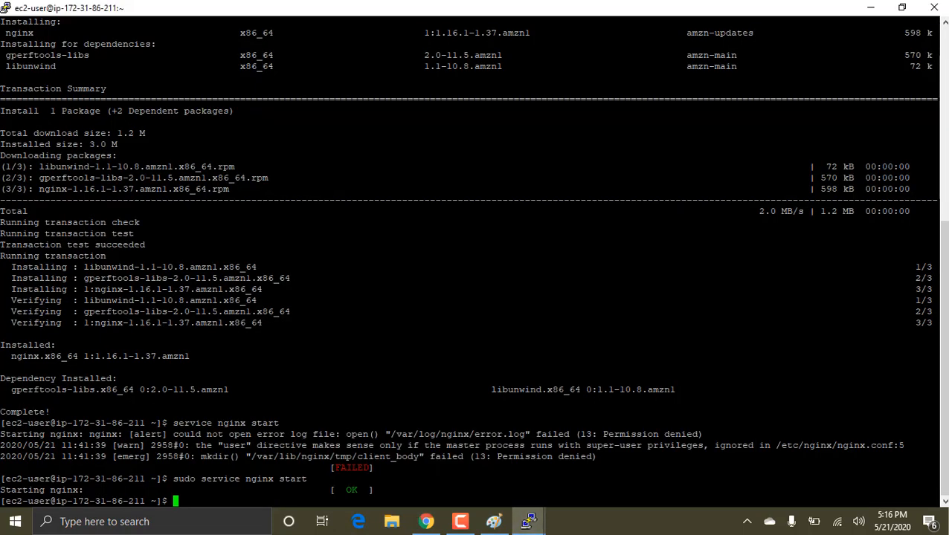
type("cd /usr/sha")
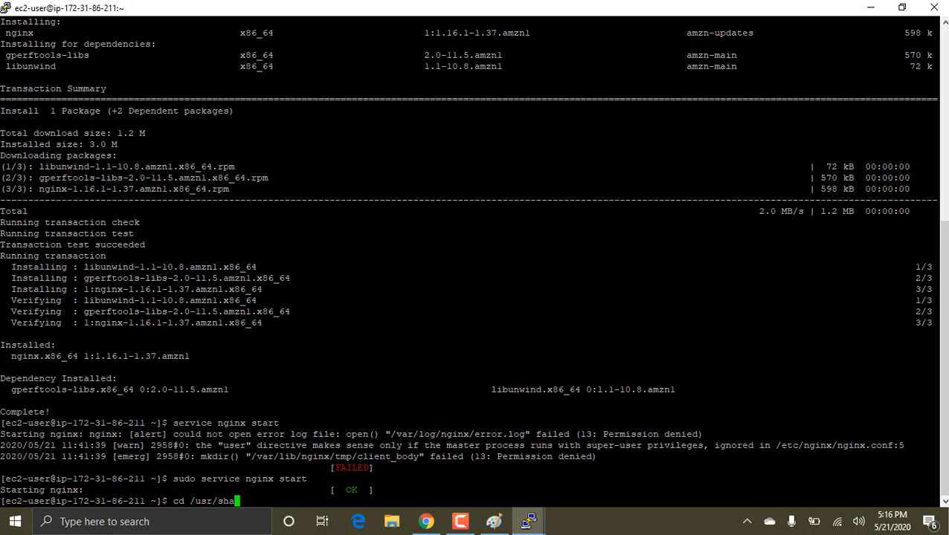
type("re/nginx/html")
key("Return")
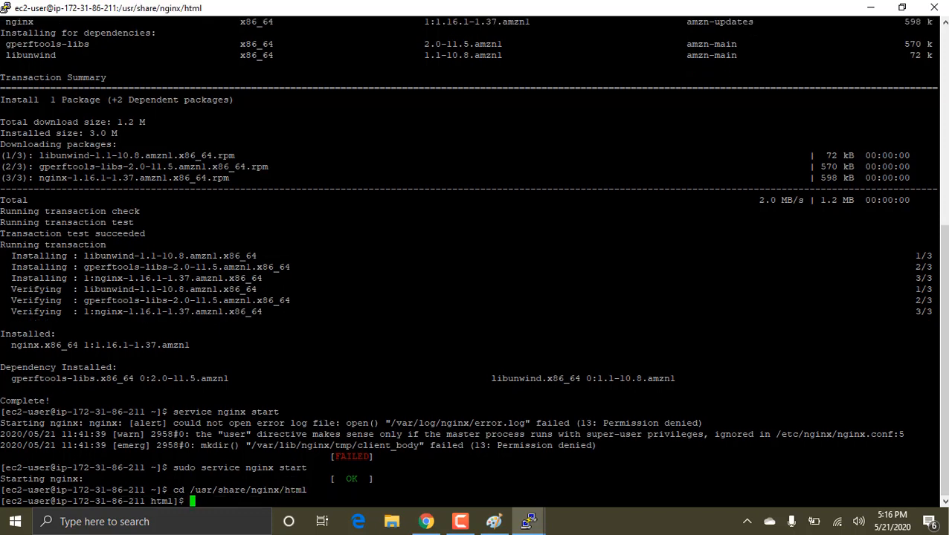
type("ls")
key("Return")
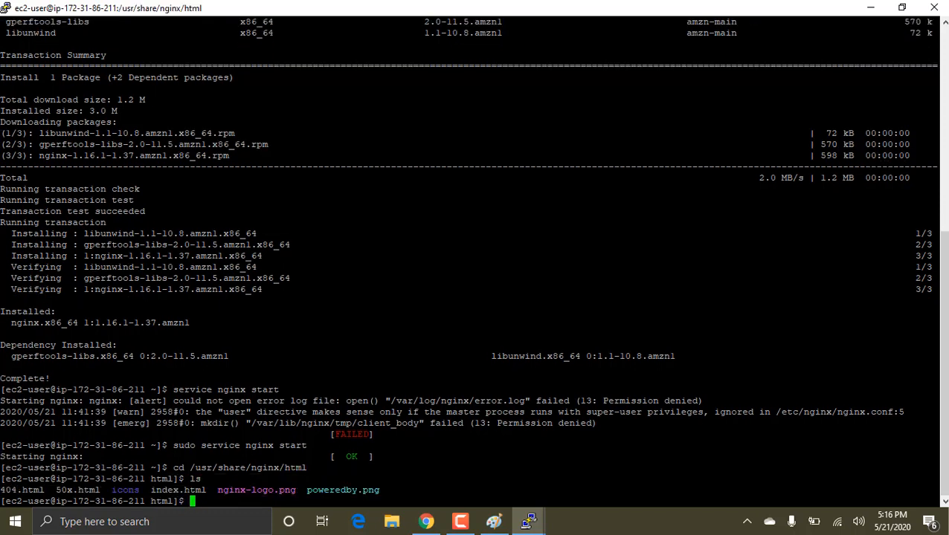
Step: Open index.html in vi and start an <h1> line directly below the Welcome heading in the body
type("vi index.html")
key("Return")
key("i")
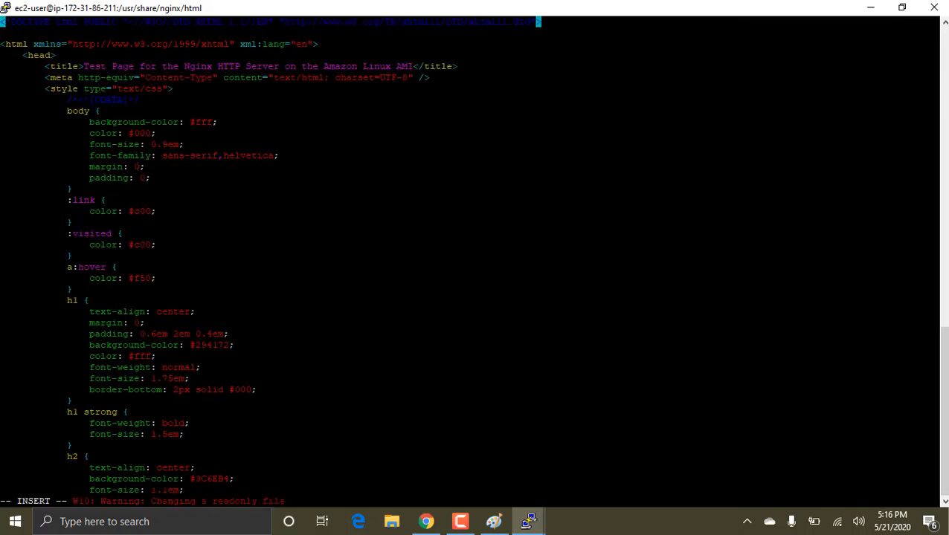
key("Down")
key("Down")
key("Down")
key("Down")
key("Down")
key("Down")
key("Down")
key("Down")
key("Down")
key("Down")
key("Down")
key("Down")
key("Down")
key("Down")
key("Down")
key("Down")
key("Down")
key("Down")
key("Down")
key("Down")
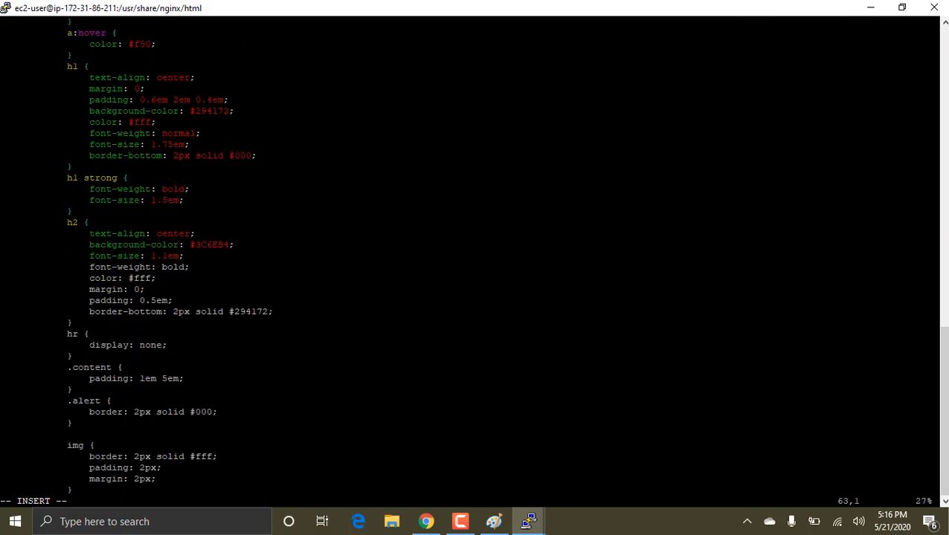
key("Down")
key("Down")
key("Down")
key("Down")
key("Down")
key("Down")
key("Down")
key("Down")
key("Down")
key("Down")
key("Down")
key("Down")
key("Down")
key("Down")
key("Down")
key("Down")
key("Down")
key("Down")
key("Down")
key("Down")
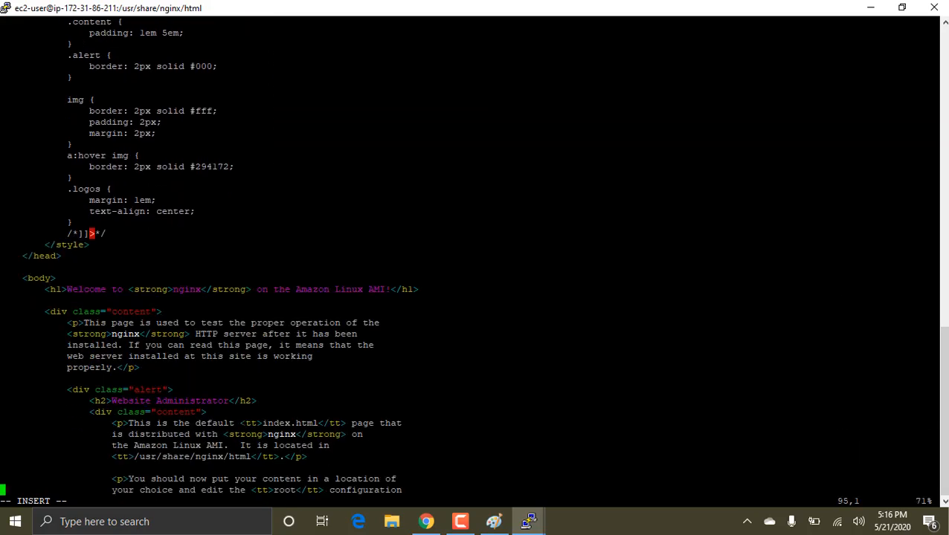
key("Up")
key("Up")
key("Up")
key("Up")
key("Up")
key("Up")
key("Up")
key("Up")
key("Up")
key("Up")
key("Up")
key("Up")
key("Up")
key("Up")
key("Up")
key("Up")
key("Up")
key("Up")
key("Down")
key("Tab")
type("<h1>")
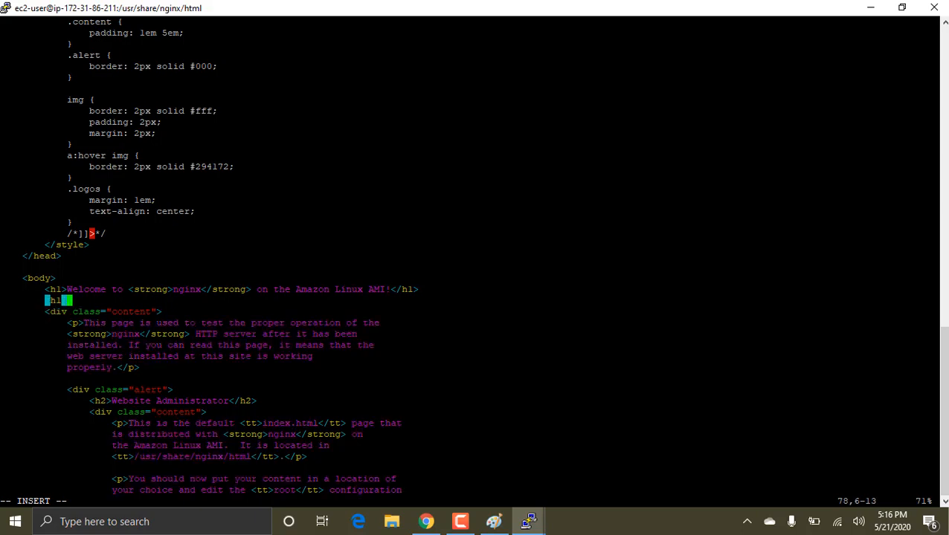
Step: Check the EC2 console in the browser, return to vi and complete the heading line with web server 1</h1>
key("alt+Tab")
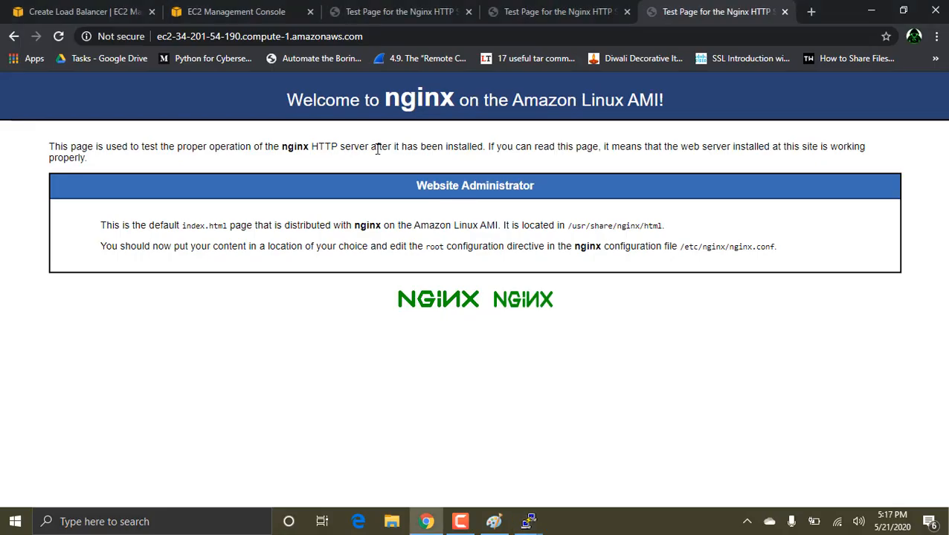
left_click(197, 6)
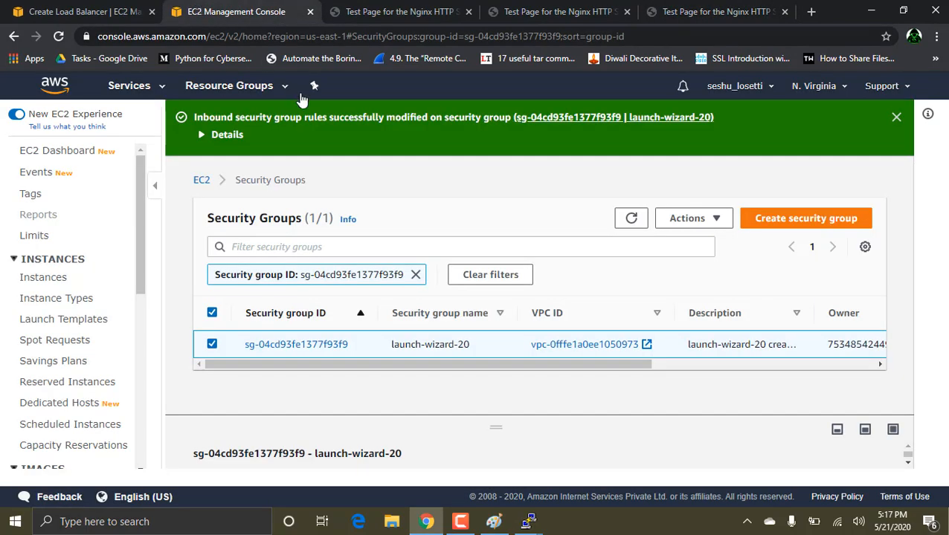
key("alt+Tab")
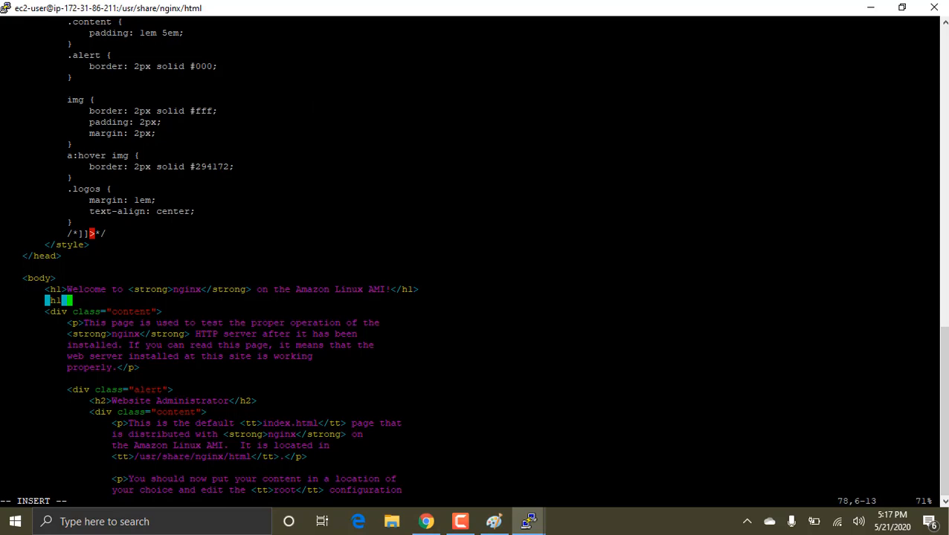
type("web s")
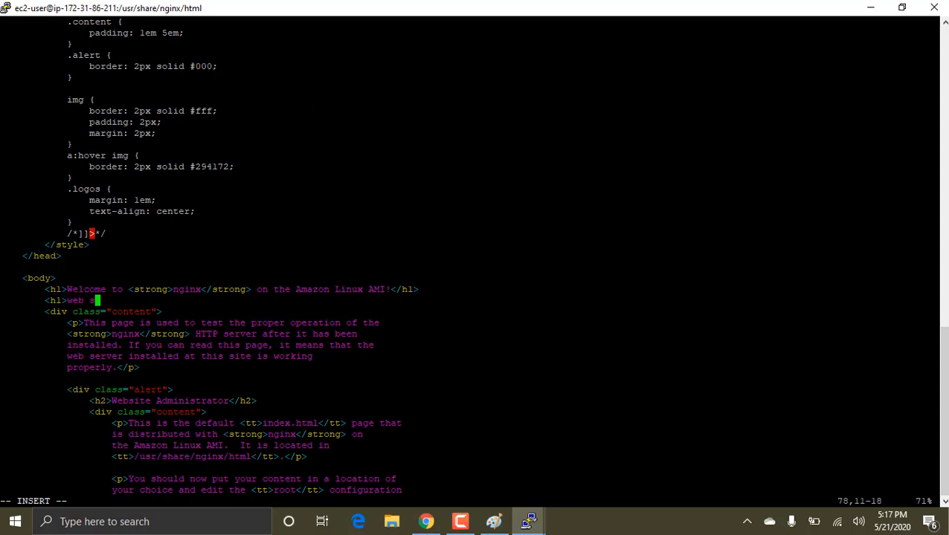
type("erver 1</h1>")
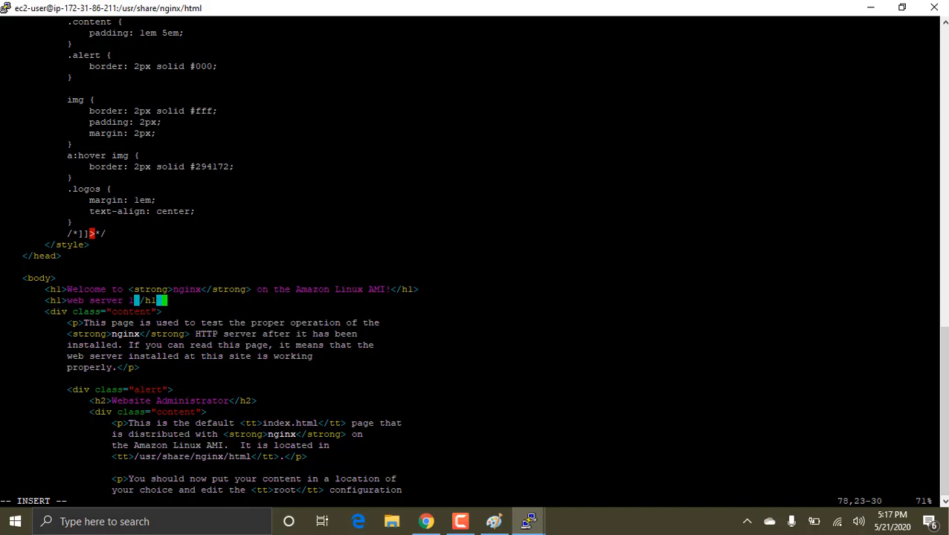
Step: Try to save index.html with :wq and exit vi, and quit with :q! to discard the edits
key("Escape")
type(":wq")
key("Return")
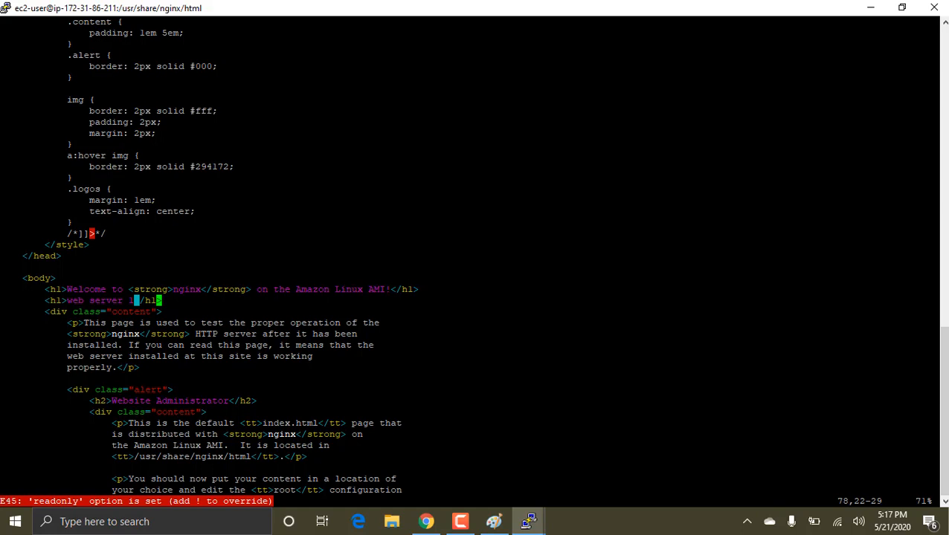
key("Left")
key("Left")
key("Left")
key("Left")
key("Right")
key("Right")
type(":")
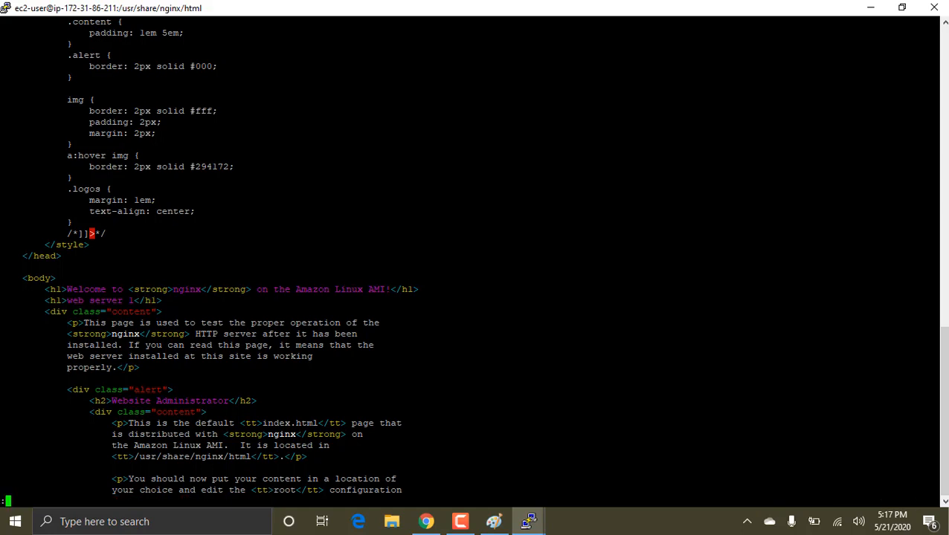
type("wq!")
key("Return")
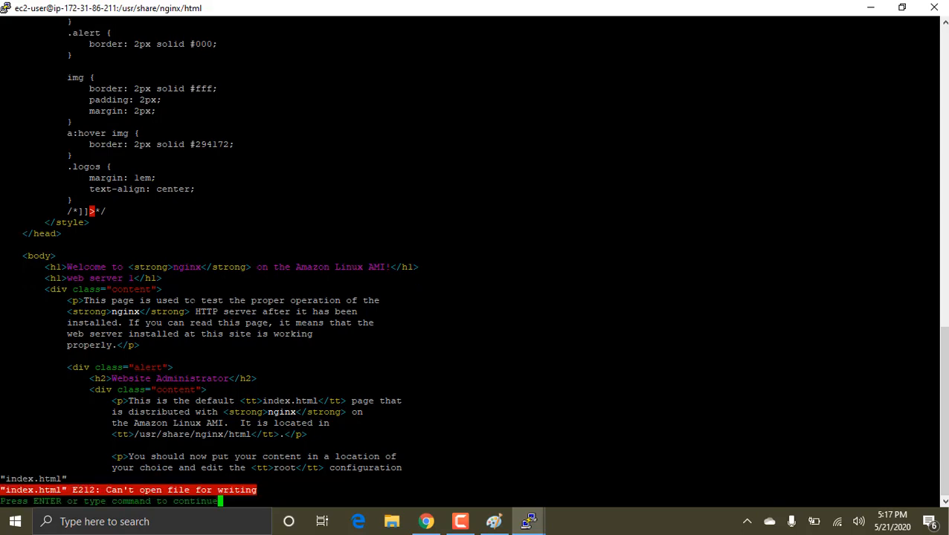
key("Return")
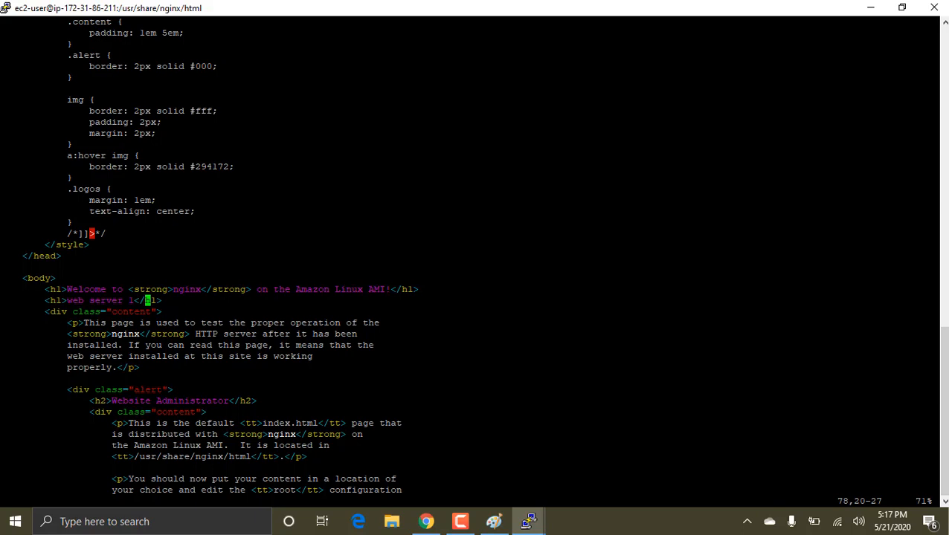
type(":q!")
key("Return")
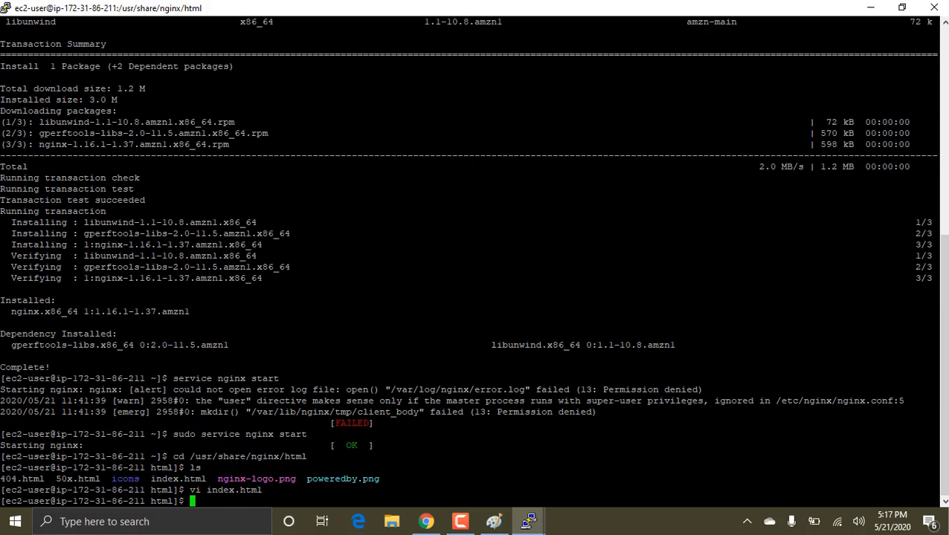
Step: Reopen index.html in vi with sudo
key("Up")
key("BackSpace")
key("BackSpace")
key("BackSpace")
key("BackSpace")
key("BackSpace")
key("BackSpace")
key("BackSpace")
key("BackSpace")
key("BackSpace")
key("BackSpace")
key("BackSpace")
key("BackSpace")
key("BackSpace")
type("sud")
key("BackSpace")
type("o su -")
key("BackSpace")
key("BackSpace")
key("BackSpace")
key("BackSpace")
type("vi index.html")
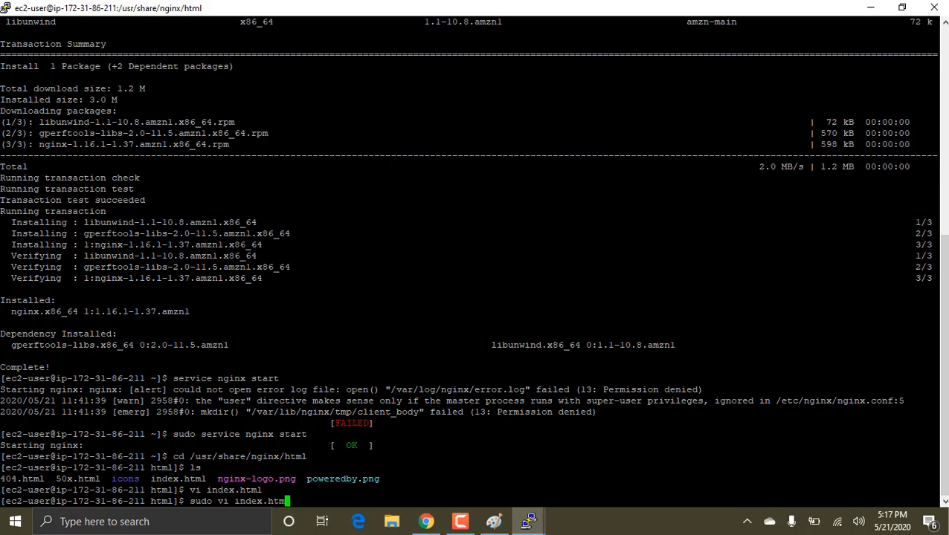
key("Return")
Step: Insert <h1>web server 1</h1> on the empty line below the Welcome heading, save index.html and quit vi
key("i")
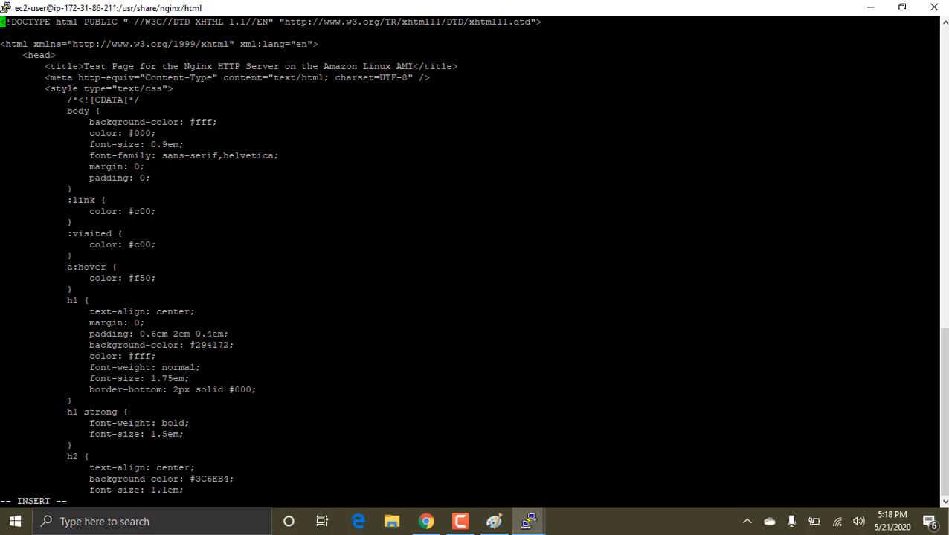
key("Down")
key("Down")
key("Down")
key("Down")
key("Down")
key("Down")
key("Down")
key("Down")
key("Down")
key("Down")
key("Down")
key("Down")
key("Down")
key("Down")
key("Down")
key("Down")
key("Down")
key("Down")
key("Down")
key("Down")
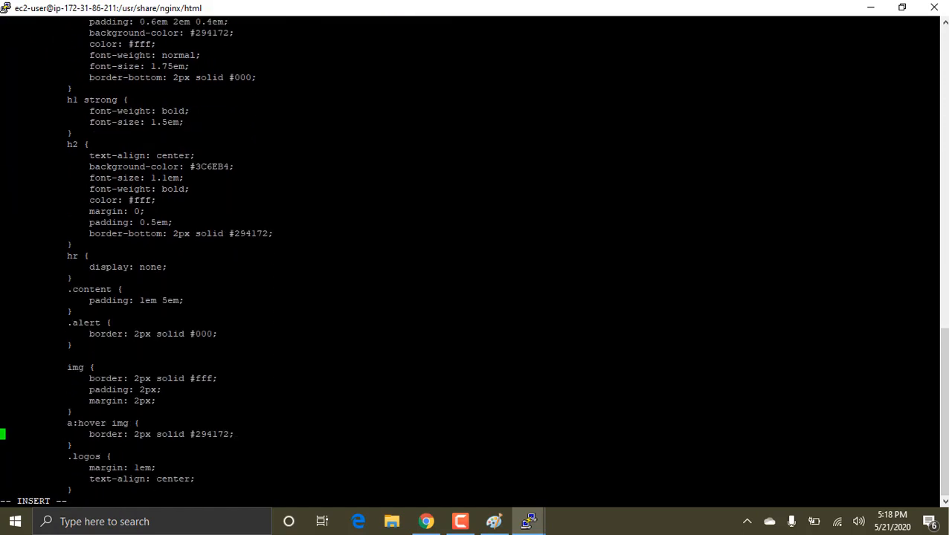
key("Down")
key("Down")
key("Down")
key("Down")
key("Down")
key("Down")
key("Down")
key("Down")
key("Down")
key("Down")
key("Down")
key("Down")
key("Down")
key("Down")
key("Down")
key("Down")
key("Down")
key("Down")
key("Down")
key("Down")
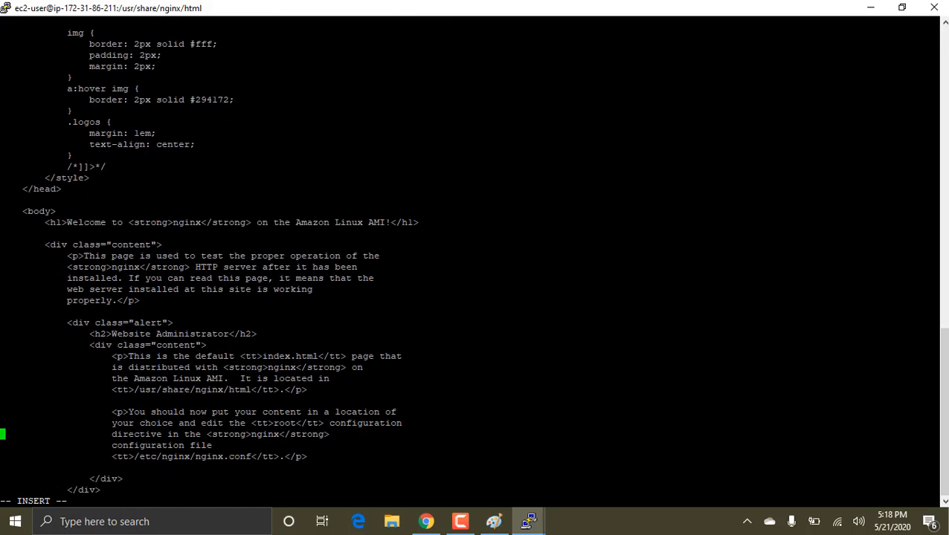
key("Up")
key("Up")
key("Up")
key("Up")
key("Up")
key("Up")
key("Up")
key("Up")
key("Up")
key("Up")
key("Up")
key("Up")
key("Up")
key("Up")
key("Up")
key("Up")
key("Up")
key("Down")
key("Up")
key("Up")
key("Tab")
type("<h1>web server")
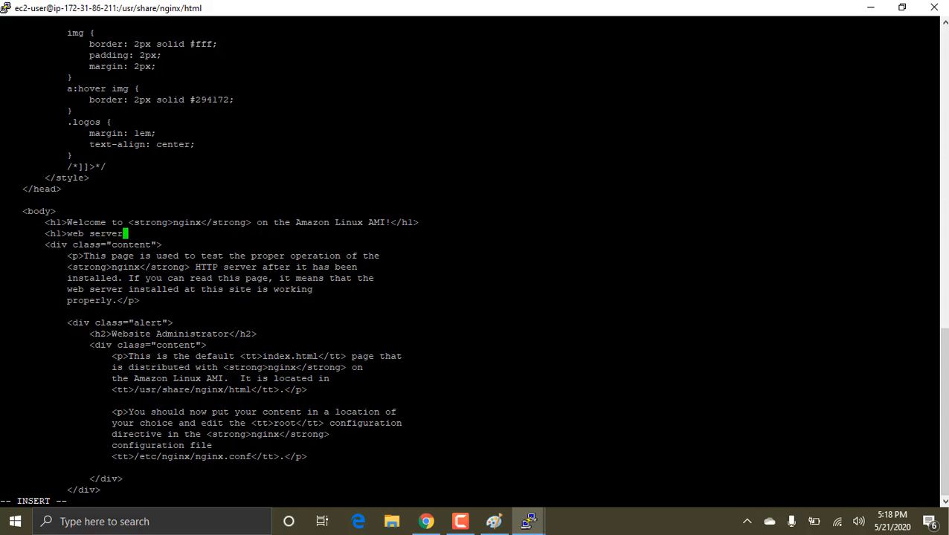
type(" l")
type("</h1")
type(">")
key("Escape")
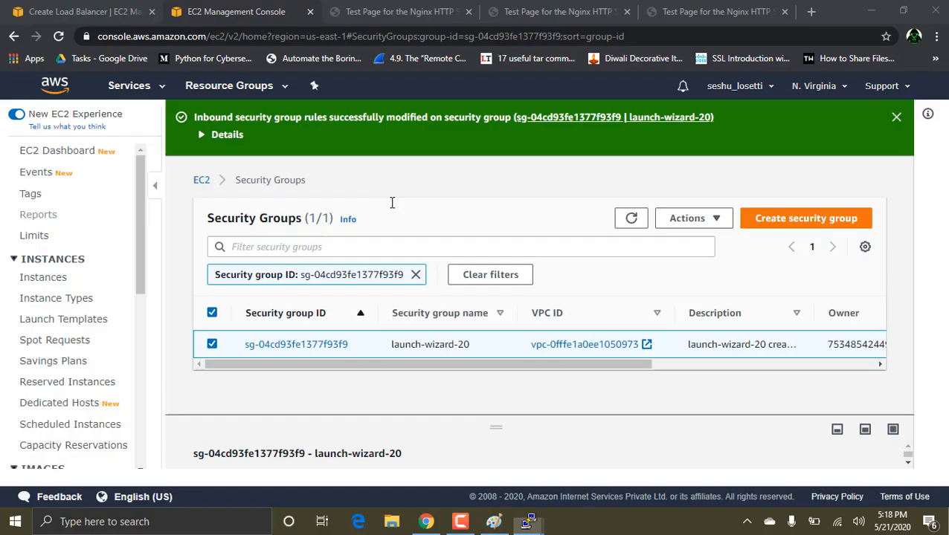
Step: Switch to the browser and reload all three nginx test pages to find which one shows the edited heading
left_click(372, 9)
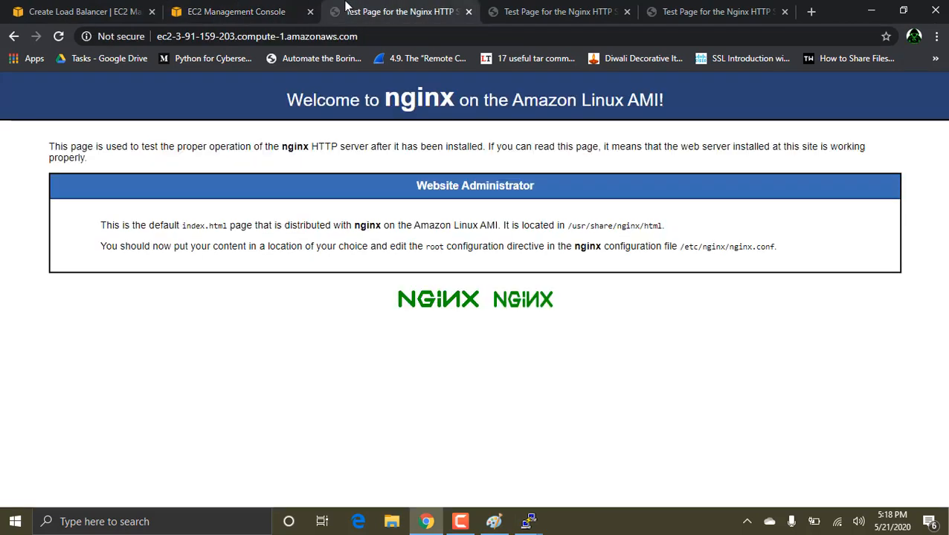
left_click(66, 30)
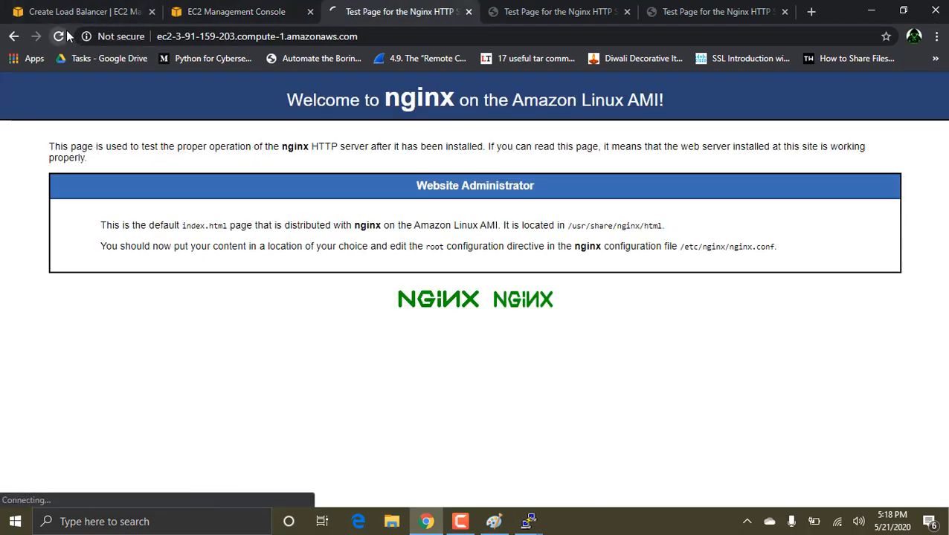
left_click(531, 6)
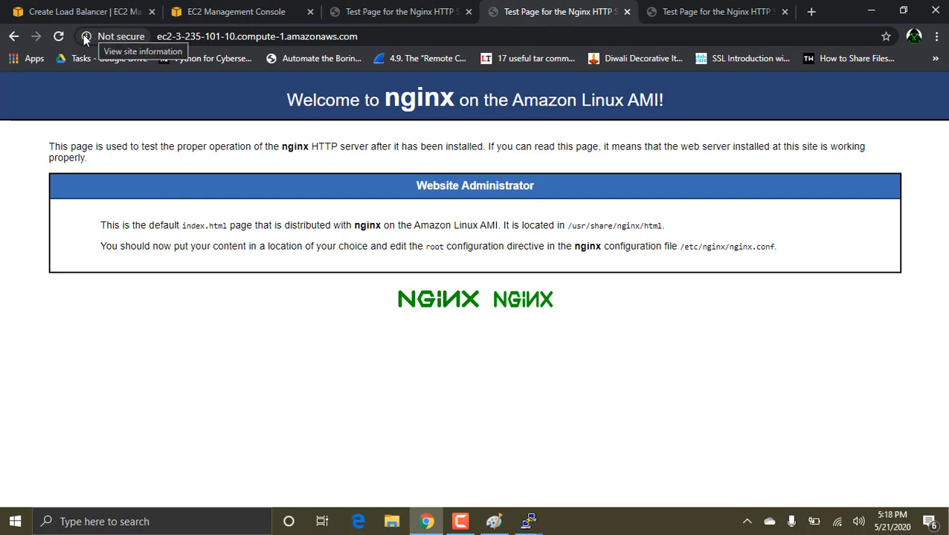
left_click(58, 37)
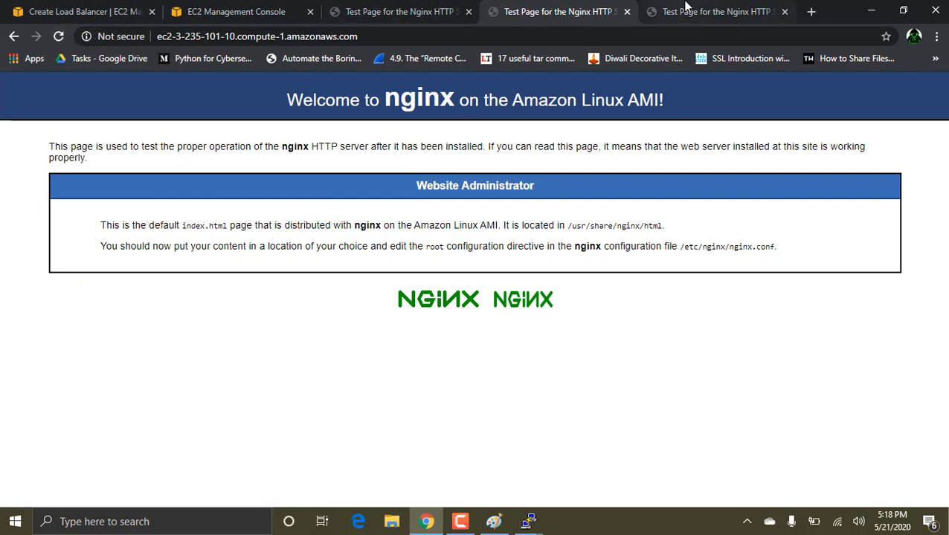
left_click(681, 11)
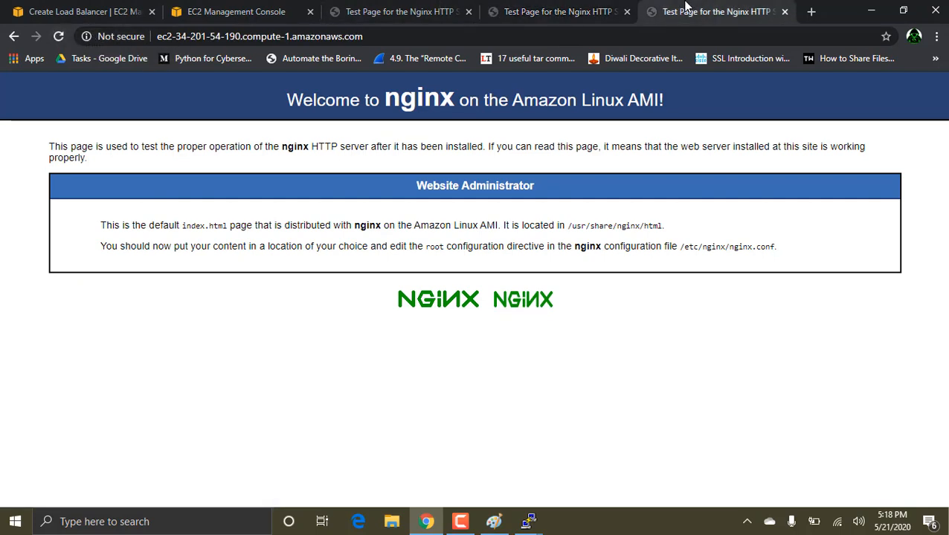
left_click(58, 36)
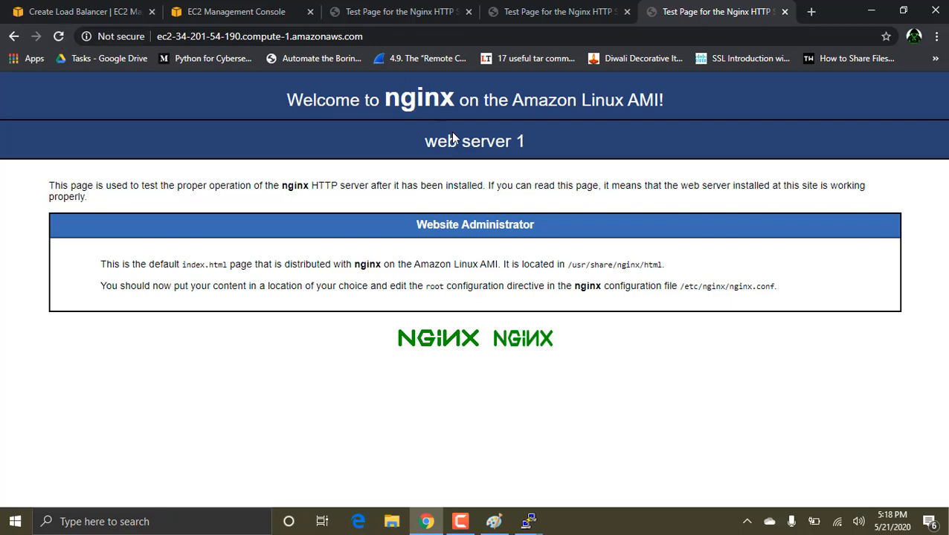
Step: Switch to the terminal of instance ip-172-31-17-42 and change to the directory /usr/share/nginx/html/
key("alt+Tab")
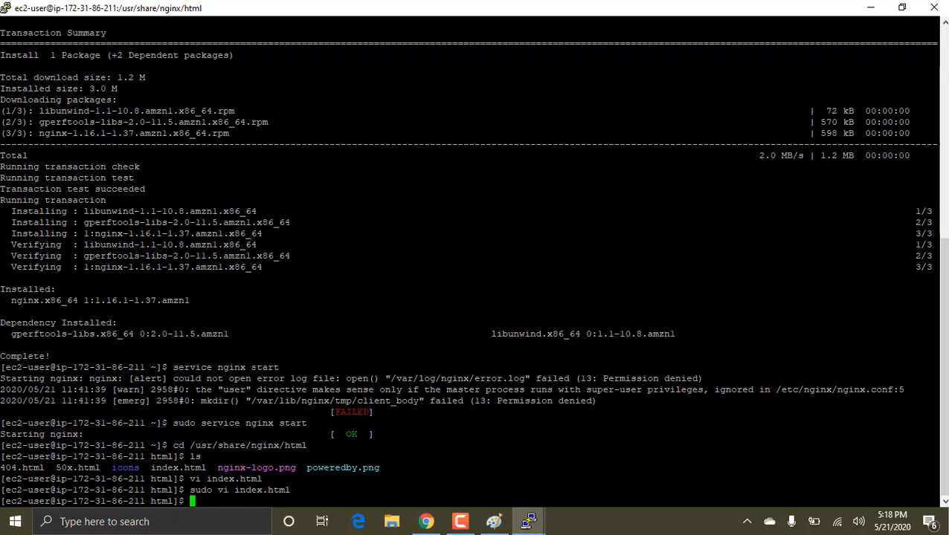
key("alt+Tab")
key("Tab")
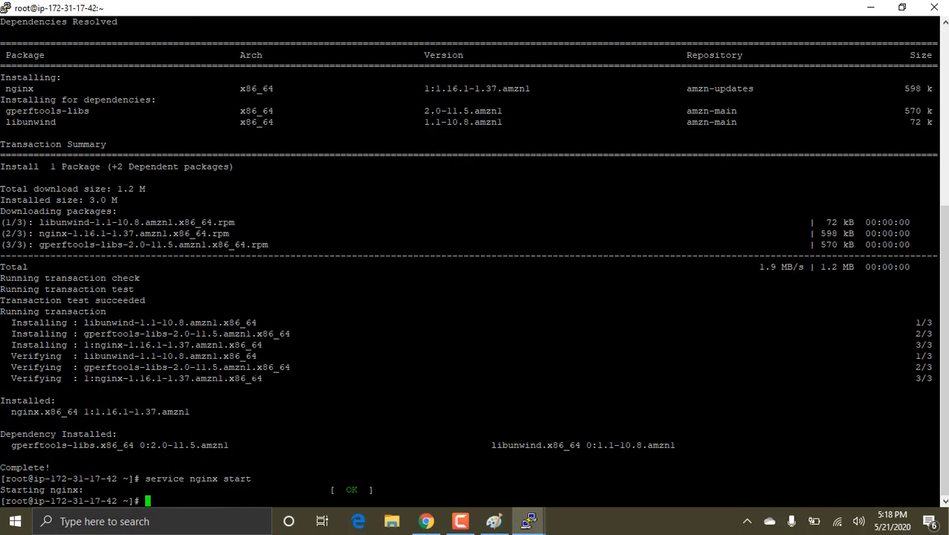
type("cd /var/w")
type("ww")
type("/")
key("BackSpace")
key("BackSpace")
key("BackSpace")
key("BackSpace")
key("BackSpace")
key("BackSpace")
key("BackSpace")
key("BackSpace")
type("usr/share/nginx/")
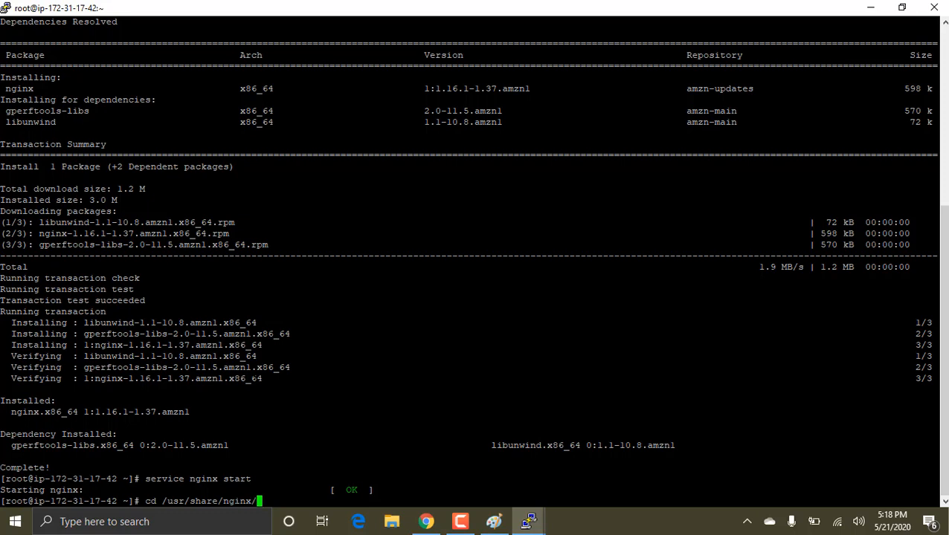
type("html/")
key("Return")
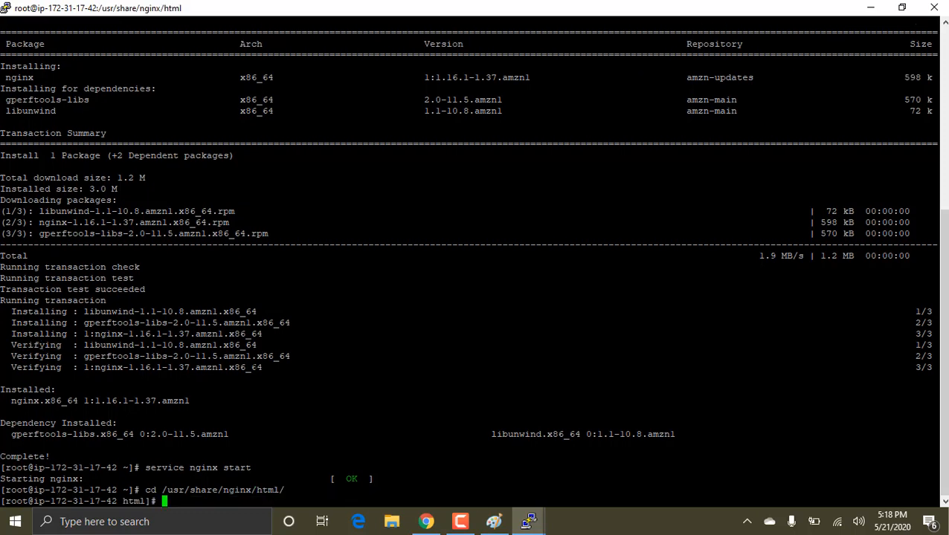
Step: List the directory's files and open index.html in vi
type("ls")
key("Return")
type("vi")
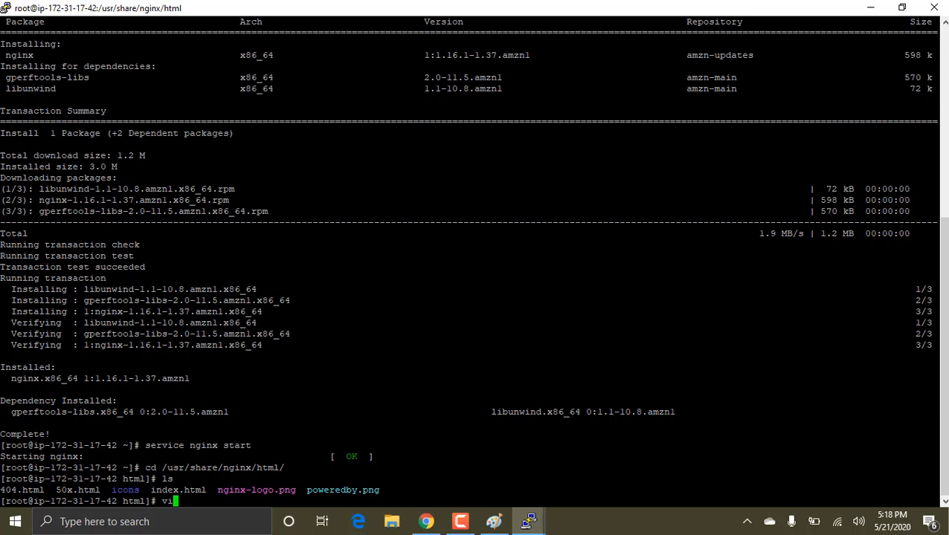
type(" index.html")
key("Return")
Step: Insert <h1>web server 2</h1> on the empty line below the Welcome heading, save index.html and quit vi
key("i")
key("Down")
key("Down")
key("Down")
key("Down")
key("Down")
key("Down")
key("Down")
key("Down")
key("Down")
key("Down")
key("Down")
key("Down")
key("Down")
key("Down")
key("Down")
key("Down")
key("Down")
key("Down")
key("Down")
key("Down")
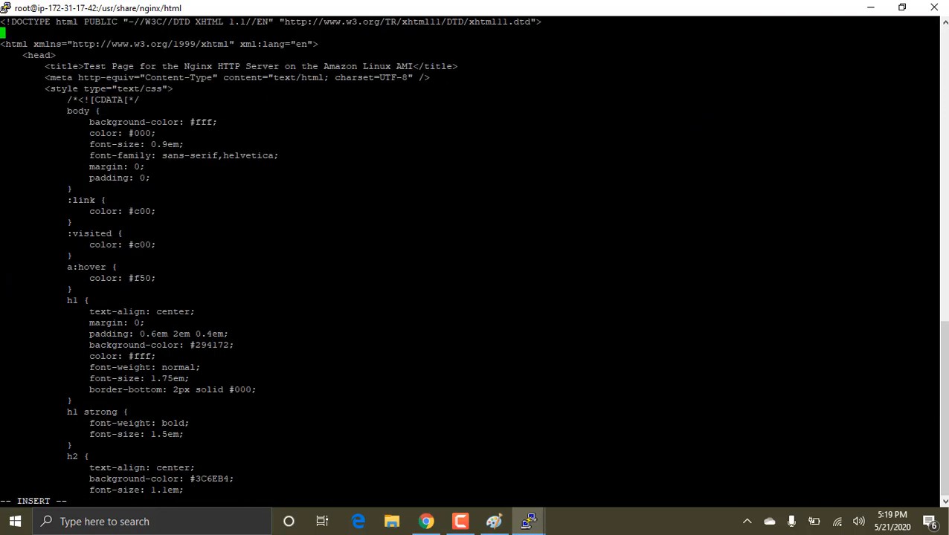
key("Down")
key("Down")
key("Down")
key("Down")
key("Down")
key("Down")
key("Down")
key("Down")
key("Down")
key("Down")
key("Down")
key("Down")
key("Down")
key("Down")
key("Down")
key("Down")
key("Down")
key("Down")
key("Down")
key("Down")
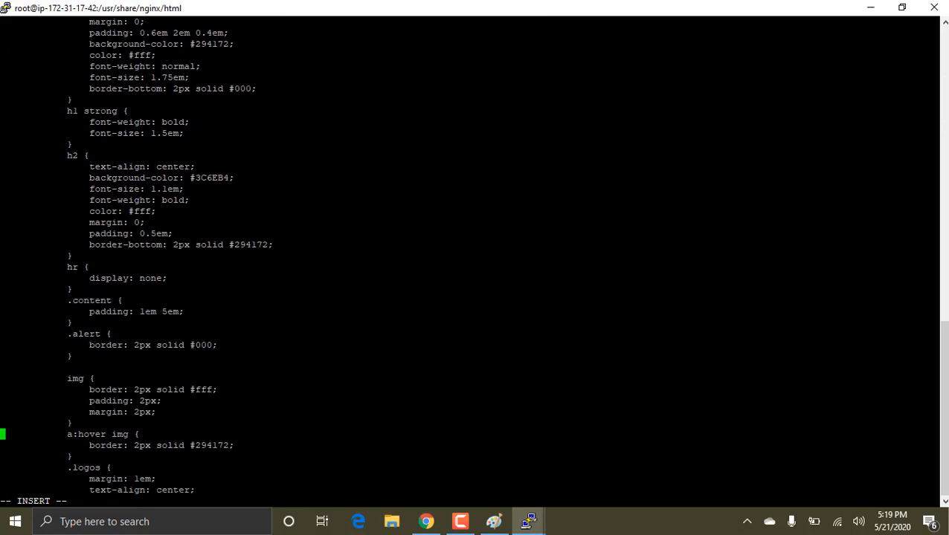
key("Down")
key("Down")
key("Down")
key("Down")
key("Down")
key("Down")
key("Down")
key("Down")
key("Down")
key("Down")
key("Down")
key("Down")
key("Down")
key("Down")
key("Down")
key("Down")
key("Down")
key("Down")
key("Down")
key("Down")
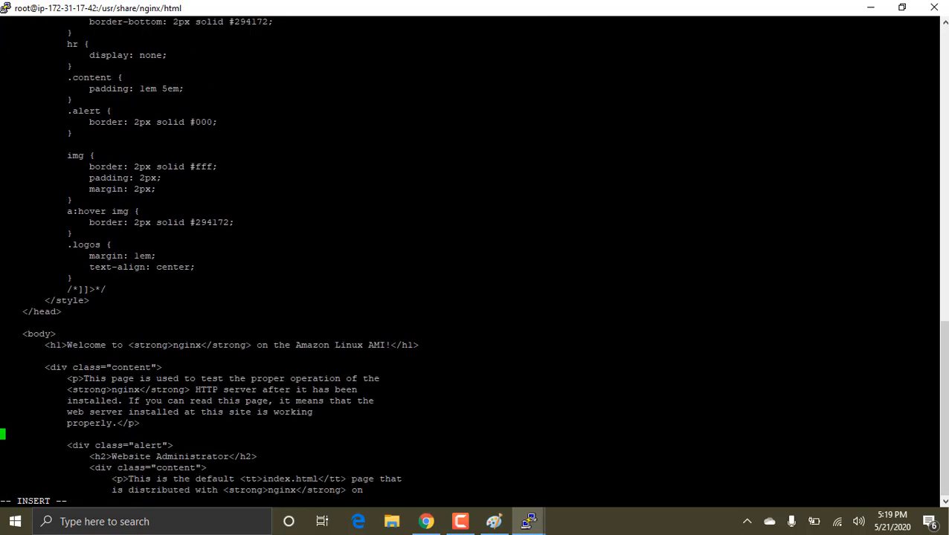
key("Up")
key("Up")
key("Up")
key("Up")
key("Up")
key("Up")
key("Up")
key("Tab")
type("<h1")
type("></h1>")
key("Left")
key("Left")
key("Left")
key("Left")
key("Left")
type("web server 2")
key("Escape")
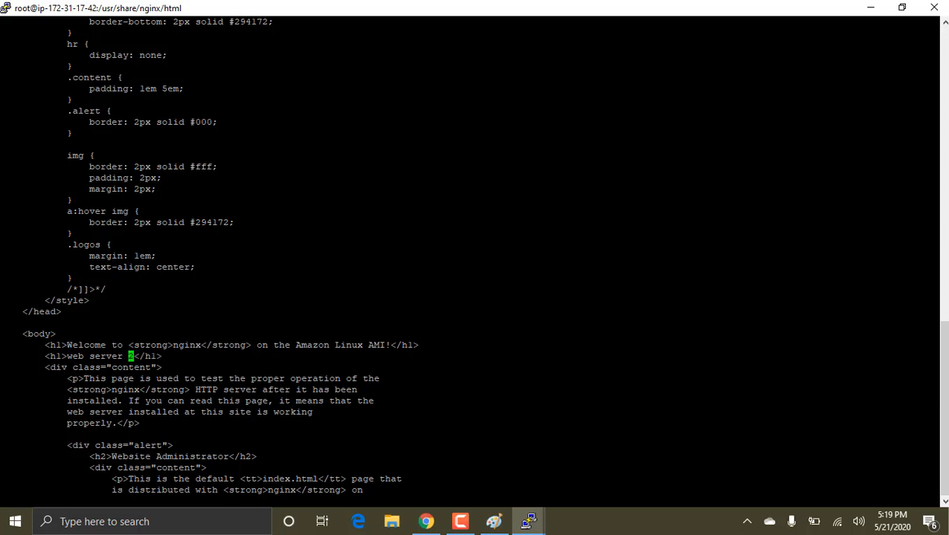
type(":wq")
key("Return")
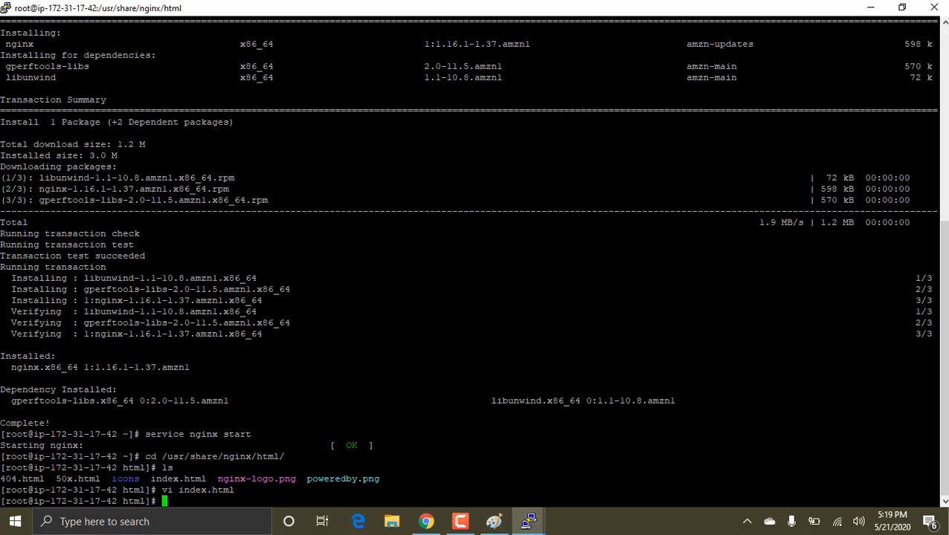
Step: Switch to the terminal of instance ip-172-31-5-167 and open /usr/share/nginx/html/index.html in vi
key("alt+Tab")
key("alt+Tab")
key("alt+Tab")
key("alt+Tab")
key("alt+shift+Tab")
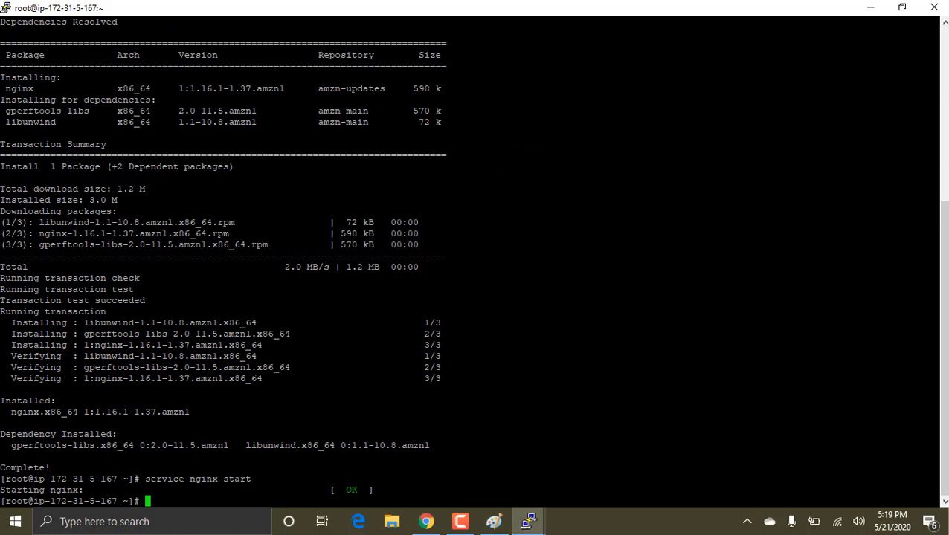
type("cd")
key("BackSpace")
key("BackSpace")
key("BackSpace")
type("vi /usr/share/nginx/")
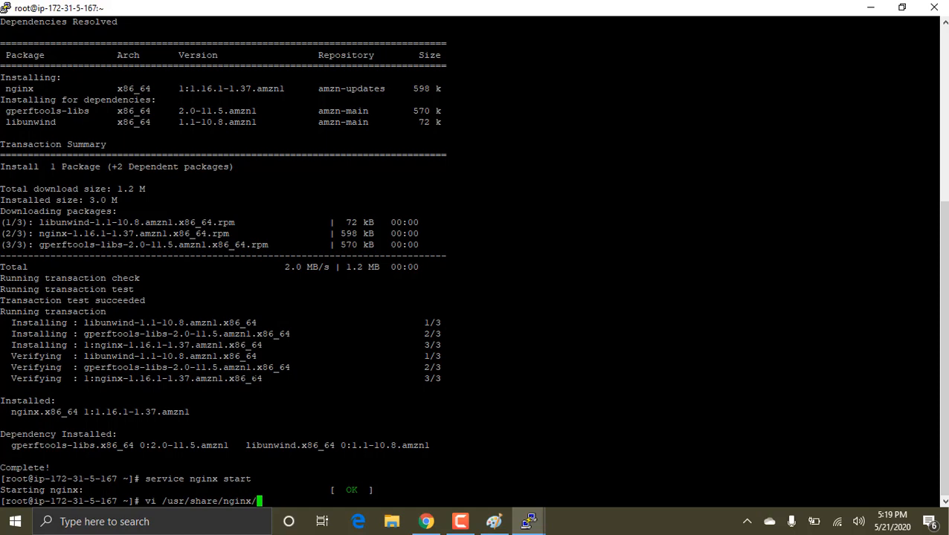
type("ht")
key("BackSpace")
type("ml/index.html")
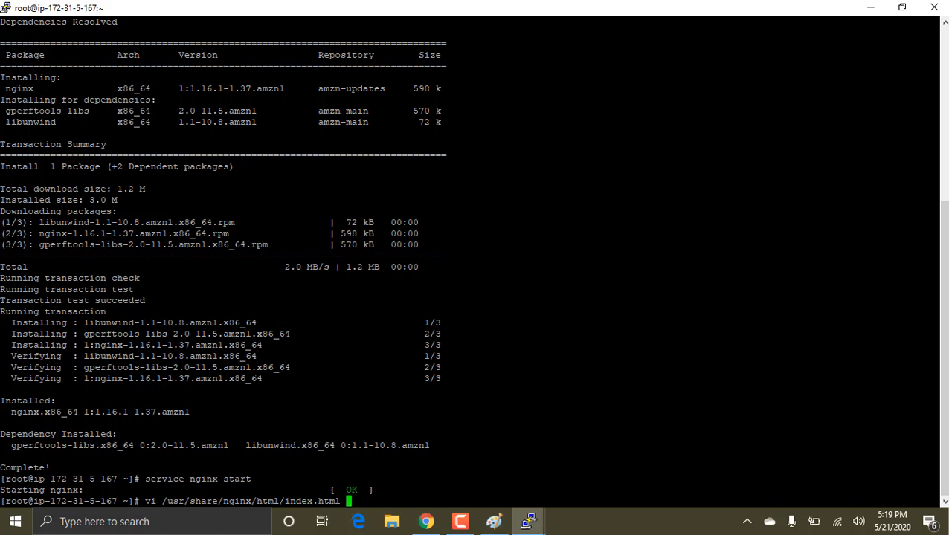
key("Return")
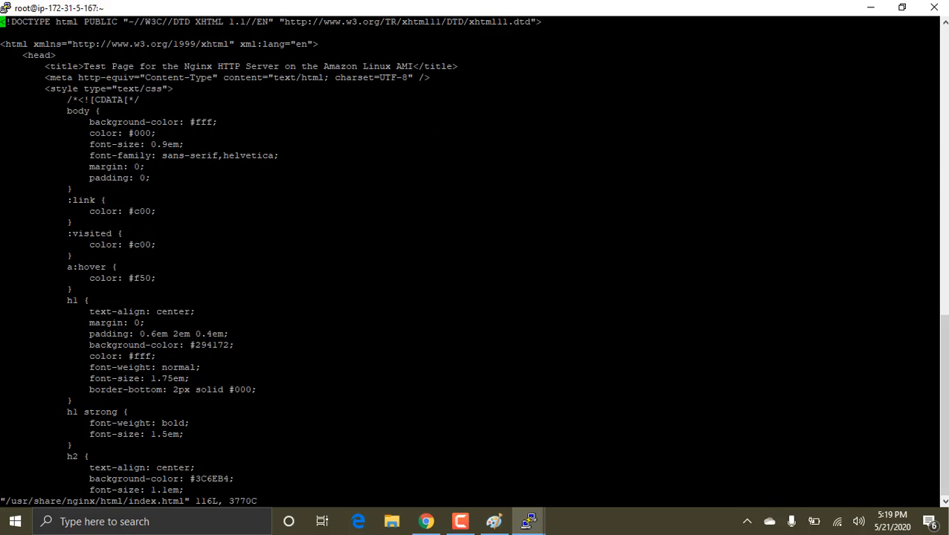
Step: Insert <h1>web server 3</h1> below the Welcome heading, save the file and quit vi
key("i")
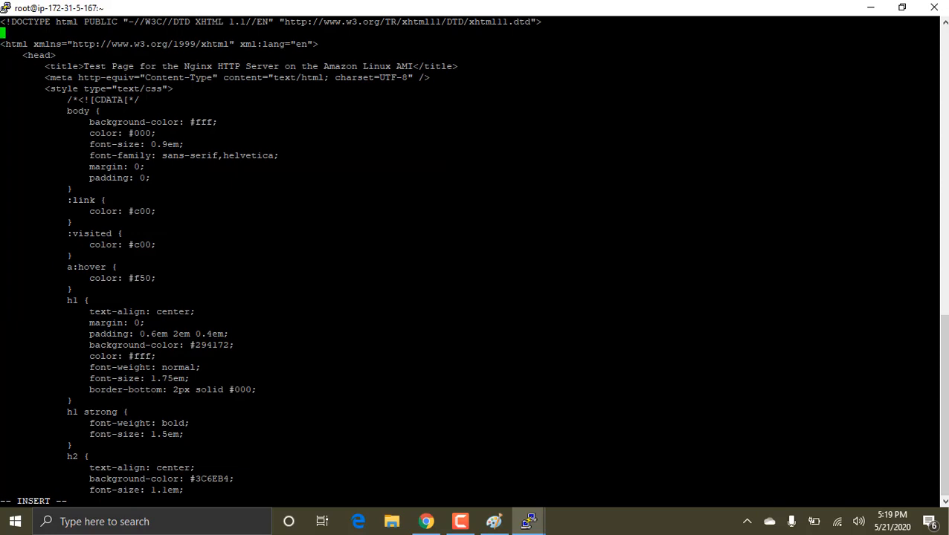
key("Down")
key("Down")
key("Down")
key("Down")
key("Down")
key("Down")
key("Down")
key("Down")
key("Down")
key("Down")
key("Down")
key("Down")
key("Down")
key("Down")
key("Down")
key("Down")
key("Down")
key("Down")
key("Down")
key("Down")
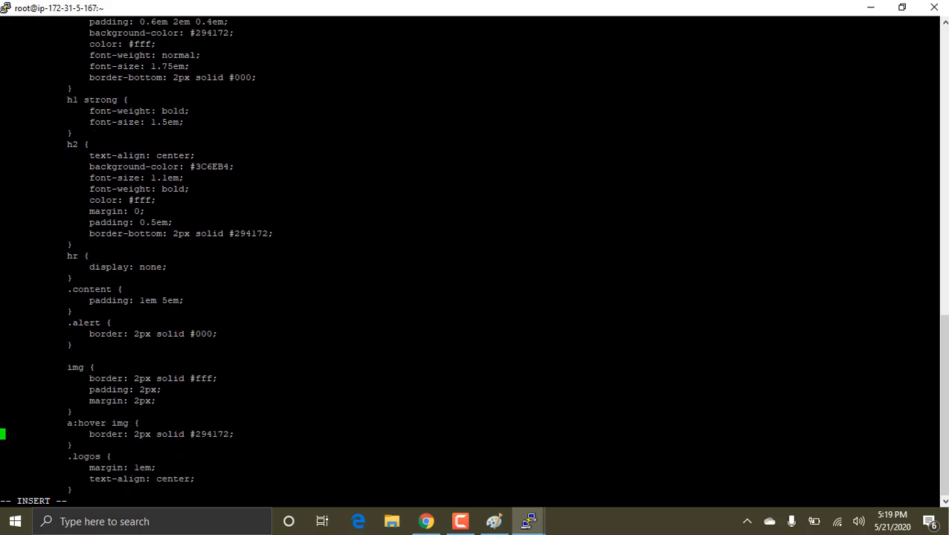
key("Down")
key("Down")
key("Down")
key("Down")
key("Down")
key("Down")
key("Down")
key("Down")
key("Down")
key("Down")
key("Down")
key("Down")
key("Down")
key("Down")
key("Down")
key("Down")
key("Down")
key("Down")
key("Down")
key("Down")
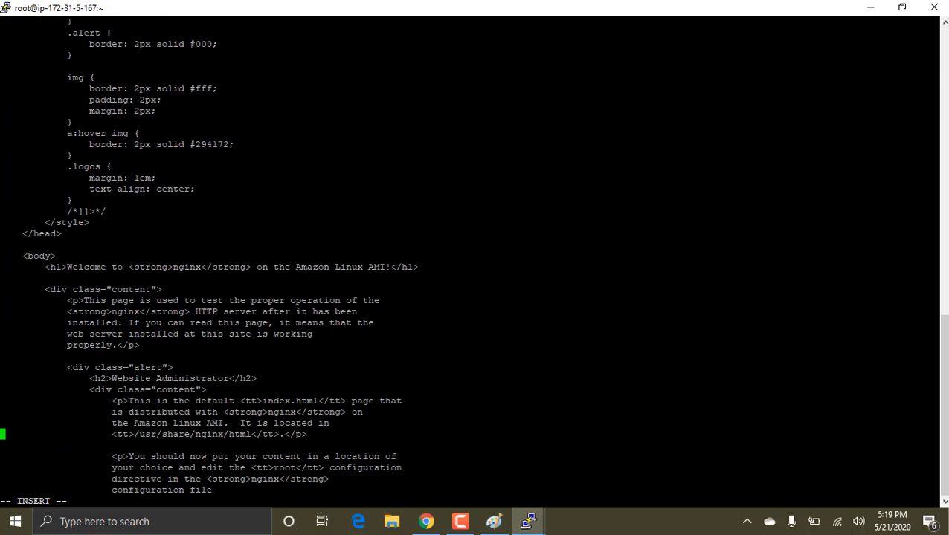
key("Up")
key("Up")
key("Up")
key("Up")
key("Up")
key("Up")
key("Up")
key("Up")
key("Up")
key("Up")
key("Up")
key("Up")
key("Up")
key("Up")
key("Up")
key("Up")
key("Up")
key("Up")
key("Up")
key("Up")
key("Down")
key("Down")
key("Down")
key("Down")
key("Down")
key("Tab")
type("<h1></h1>")
key("Left")
key("Left")
key("Left")
key("Left")
key("Left")
type("web server 3")
key("Escape")
type(":wq")
key("Return")
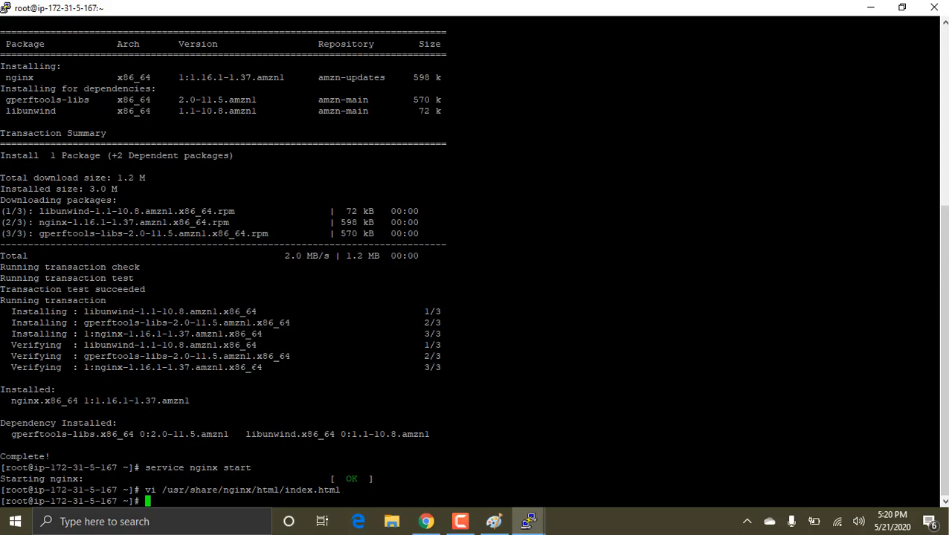
Step: Switch to the browser and reload the three nginx test pages to check each server's heading
key("alt+Tab")
key("alt+Tab")
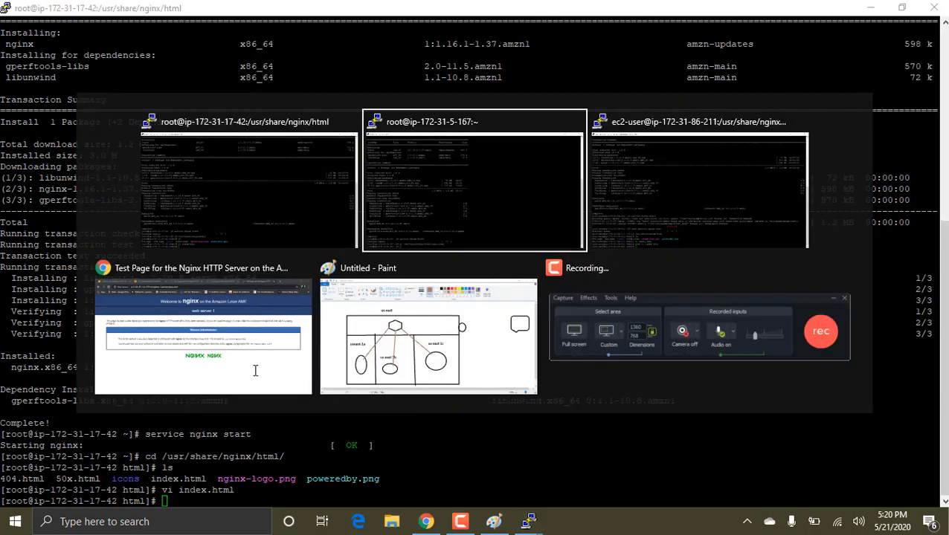
key("Tab")
key("Tab")
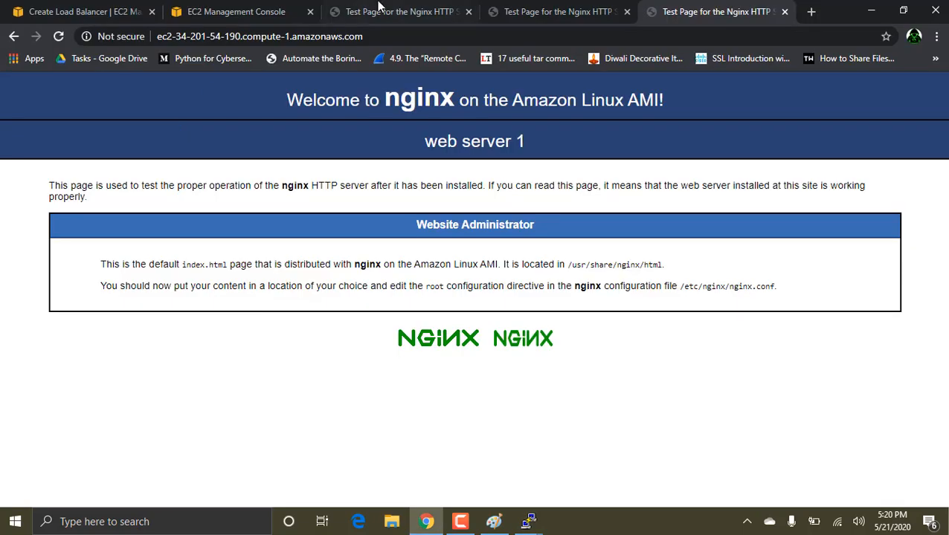
left_click(58, 36)
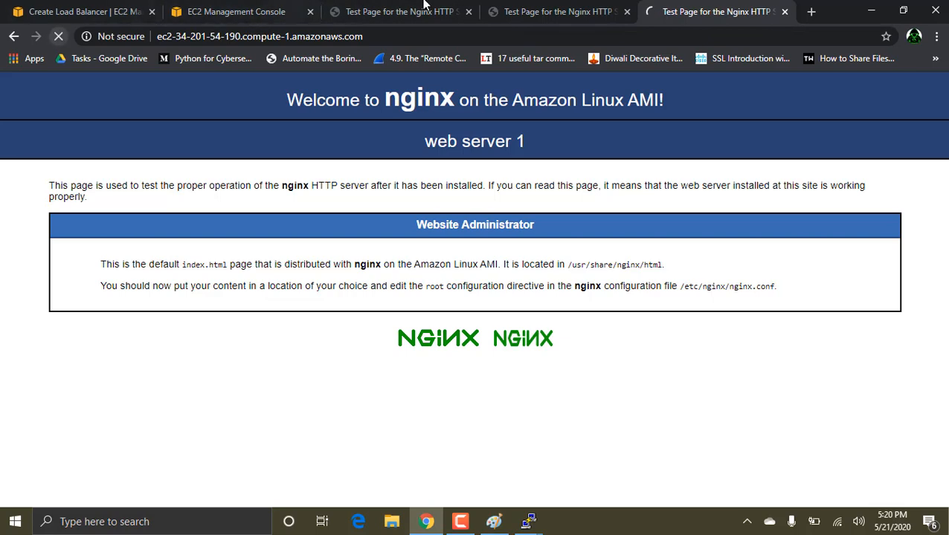
left_click(491, 11)
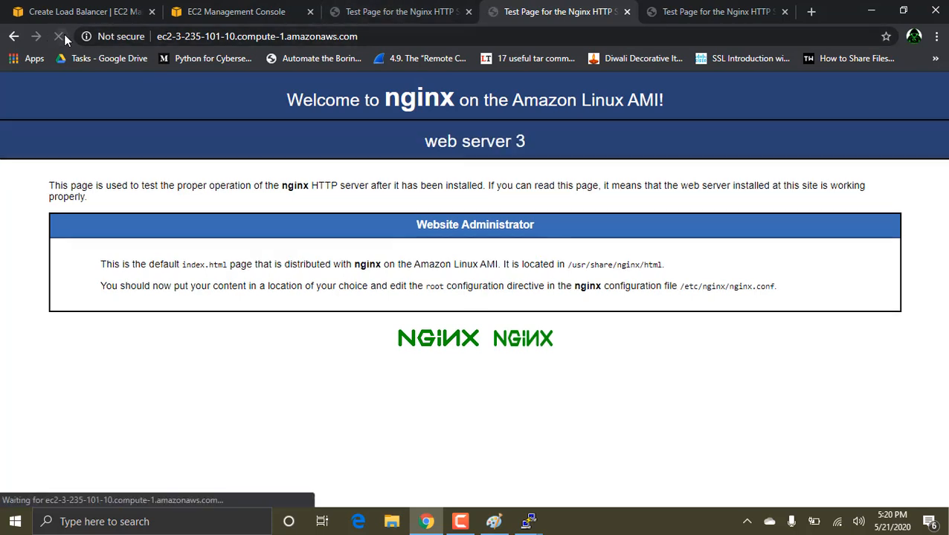
left_click(408, 10)
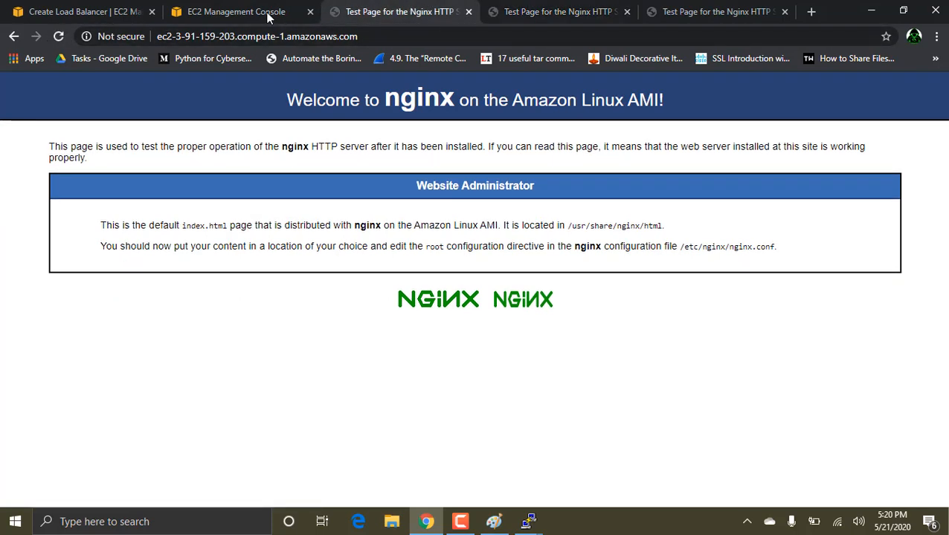
left_click(58, 36)
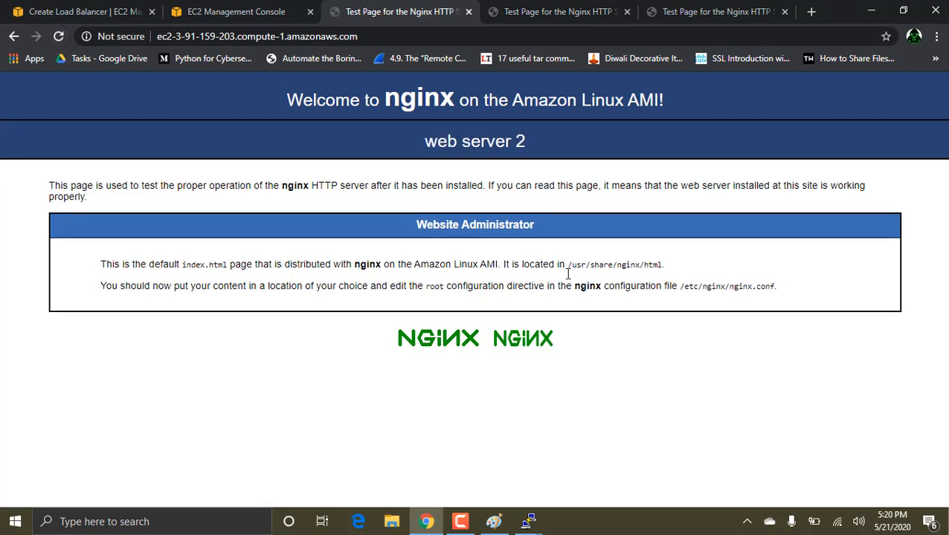
Step: Bring up the us east load-balancing diagram in Paint and minimize it again
left_click(494, 522)
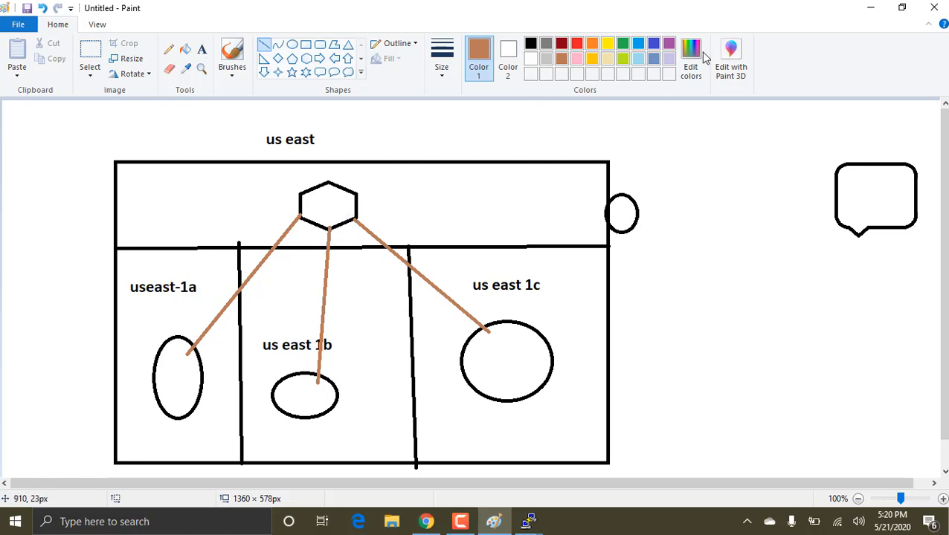
left_click(871, 7)
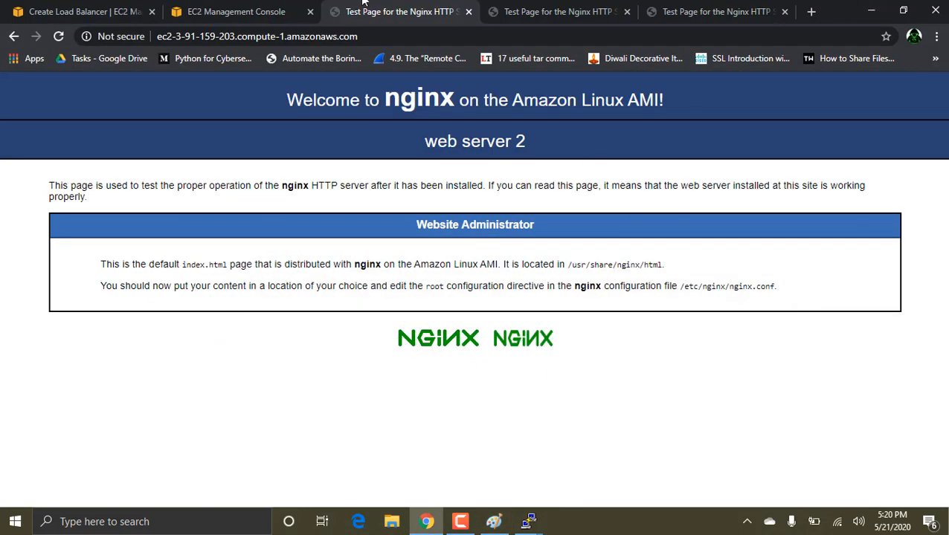
Step: Open the Load Balancers page in the EC2 console and start creating a Network Load Balancer
left_click(140, 10)
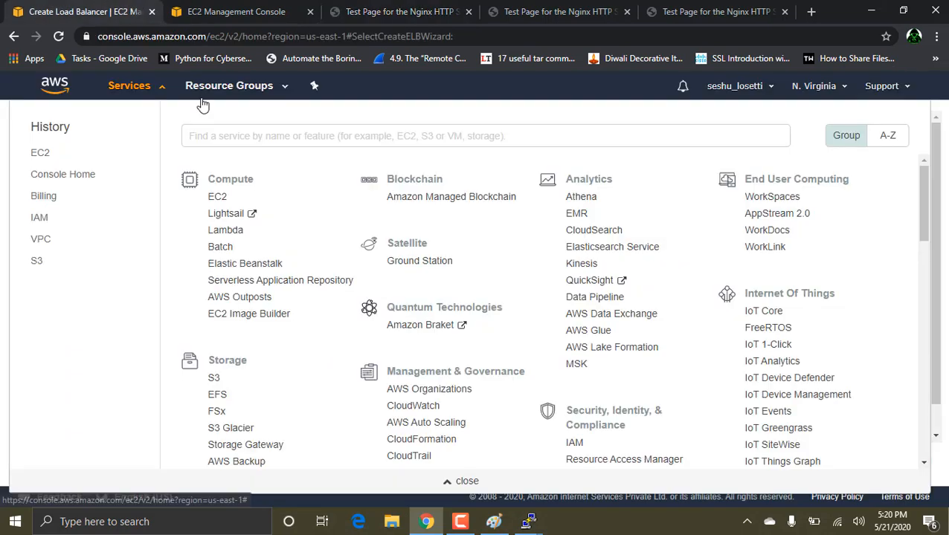
left_click(228, 10)
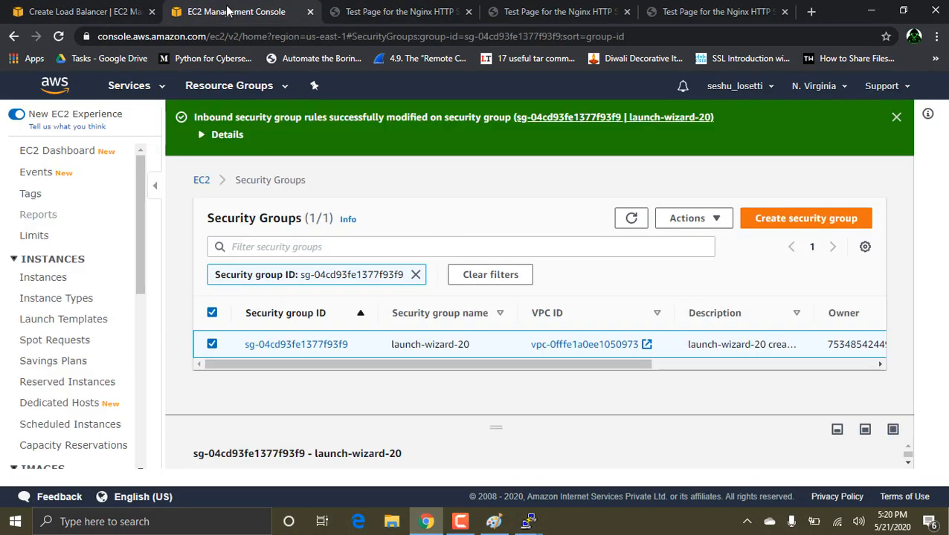
scroll(63, 282, "down", 3)
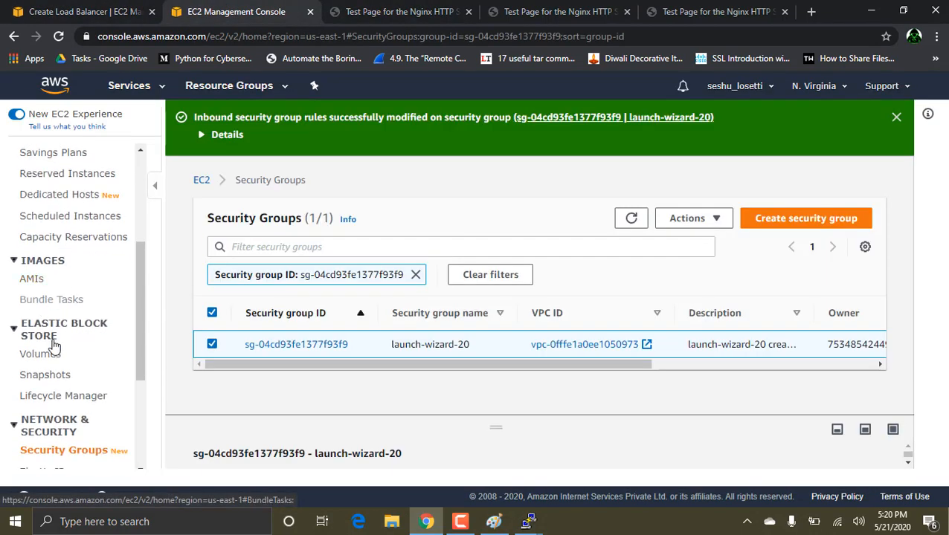
scroll(49, 384, "down", 3)
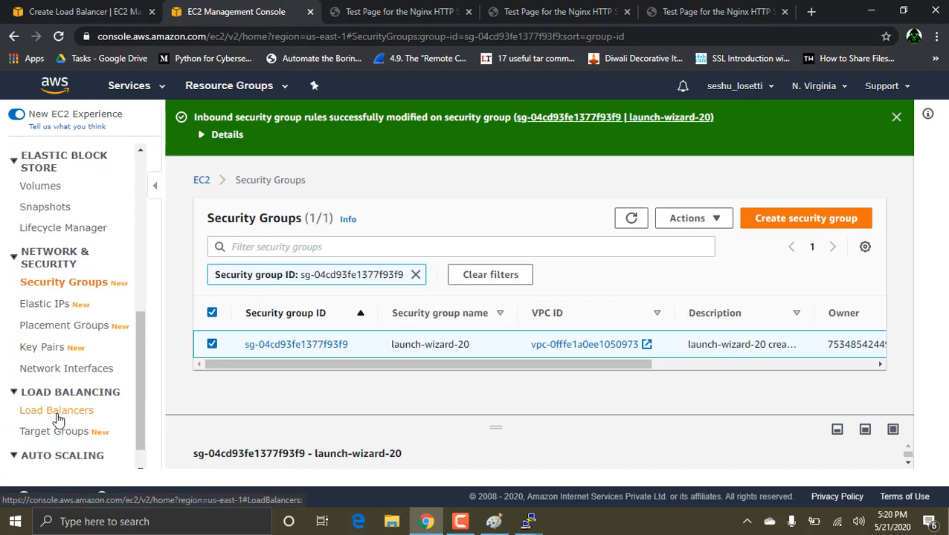
left_click(66, 413)
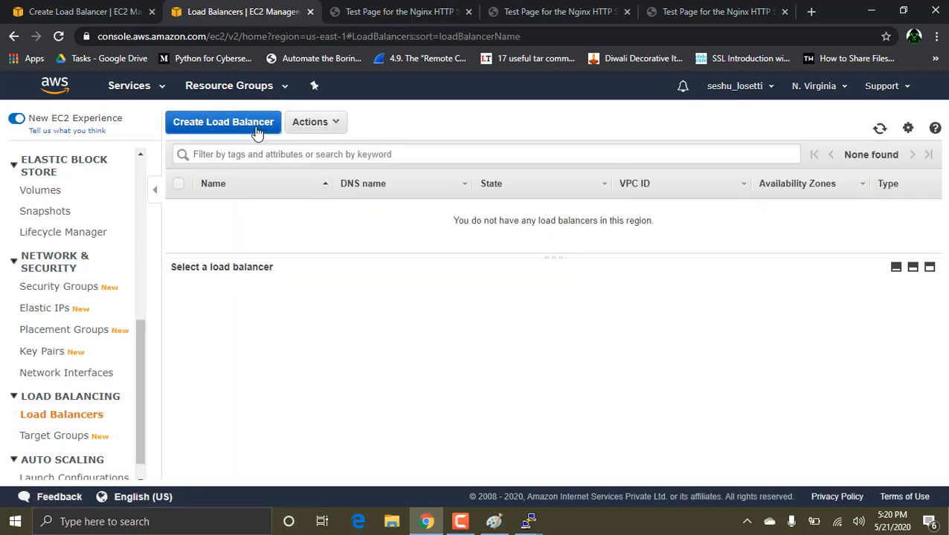
left_click(255, 128)
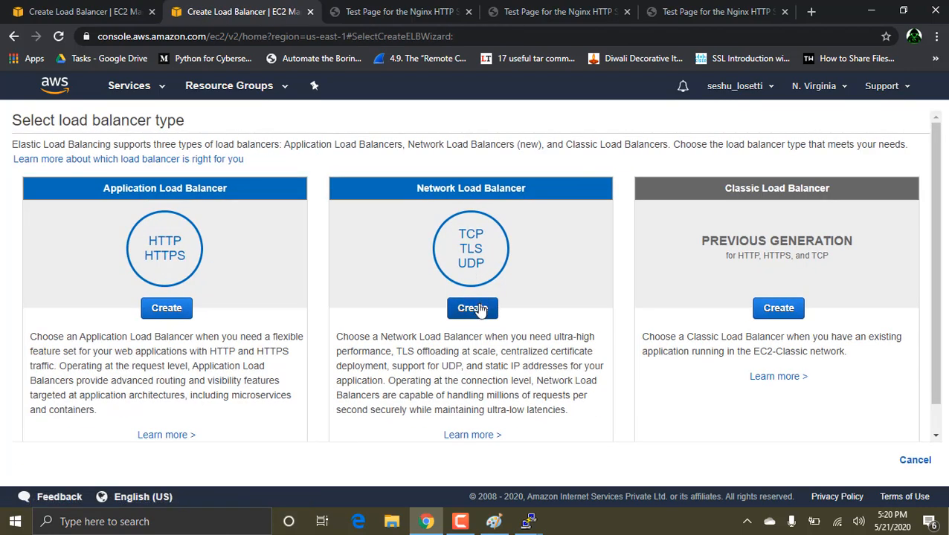
left_click(472, 307)
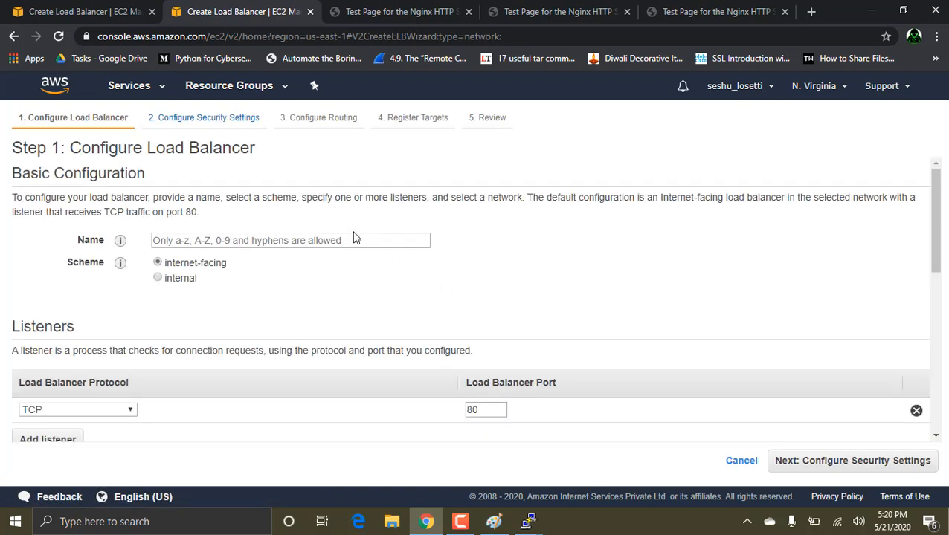
Step: Name the network load balancer "first"
left_click(253, 240)
type("first")
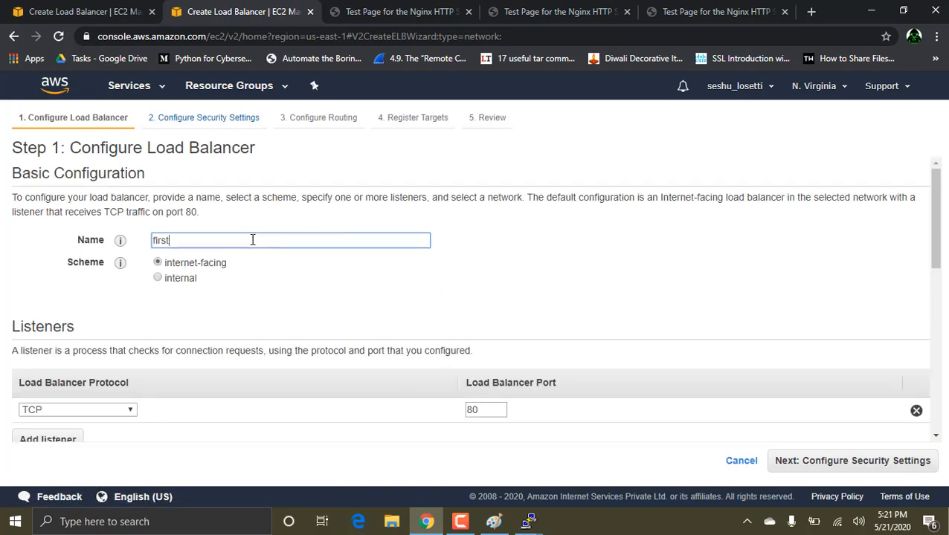
scroll(273, 267, "down", 2)
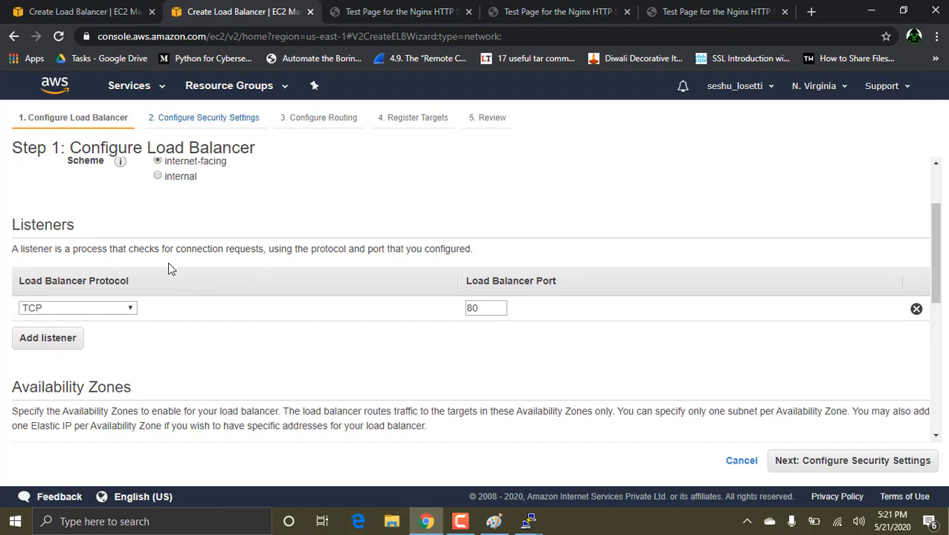
Step: Enable the us-east-1a, us-east-1b and us-east-1c availability zones for the load balancer, keeping the IPv4 addresses assigned by AWS
scroll(214, 226, "up", 2)
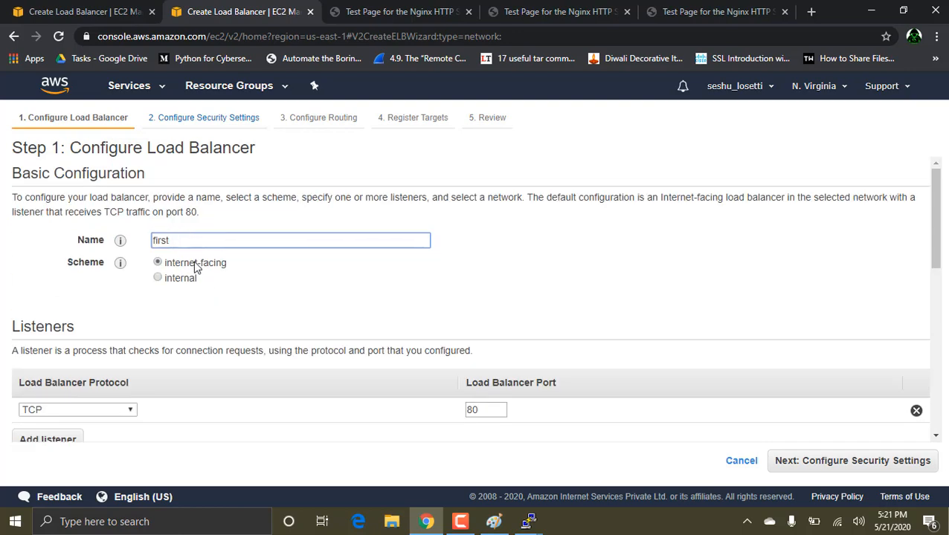
scroll(194, 267, "down", 3)
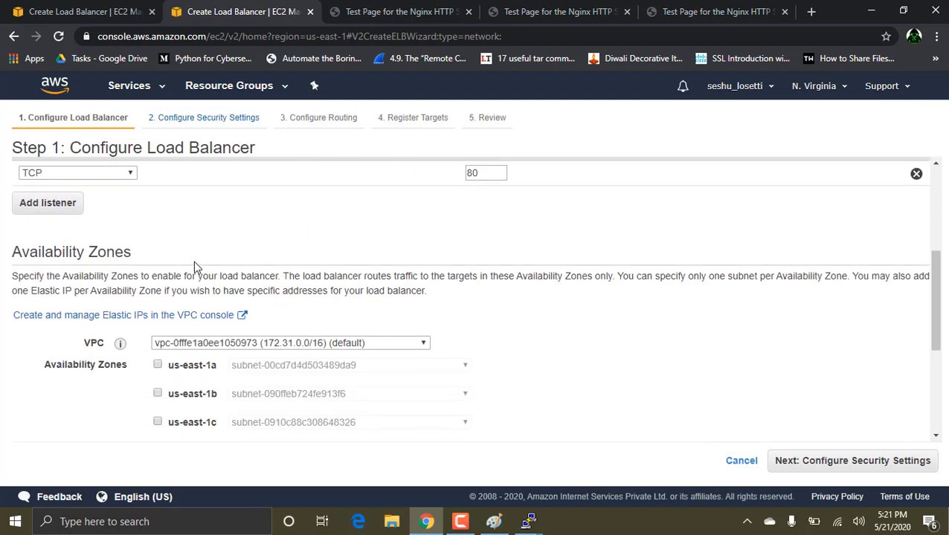
scroll(194, 266, "down", 1)
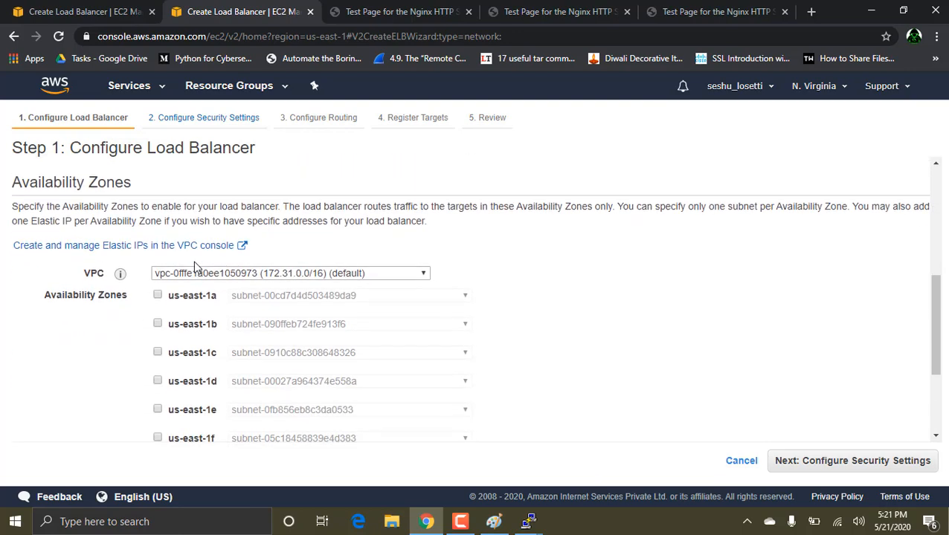
left_click(158, 295)
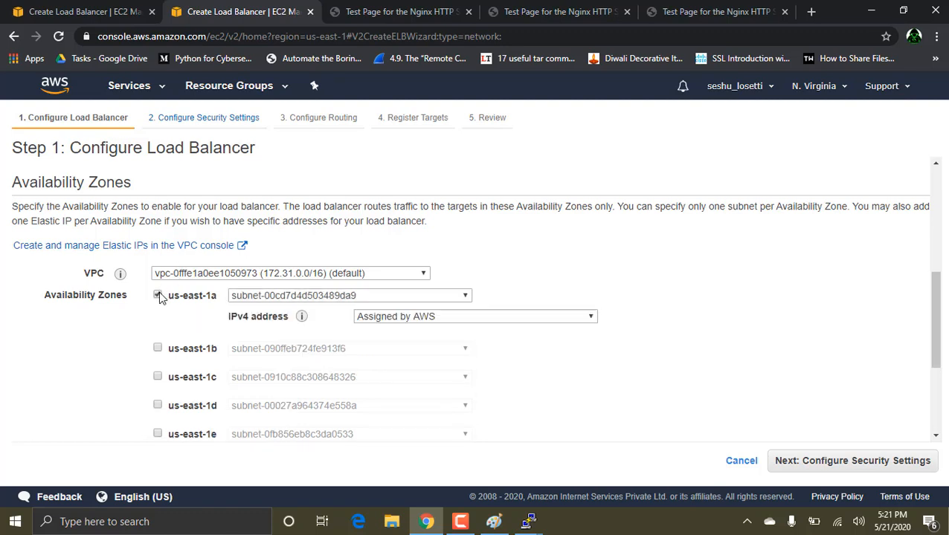
left_click(158, 350)
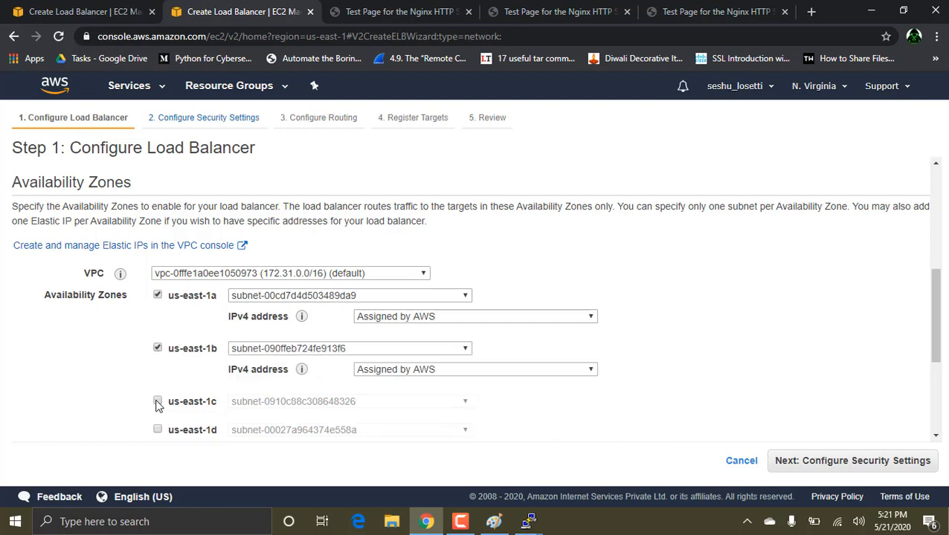
left_click(158, 402)
scroll(365, 343, "down", 3)
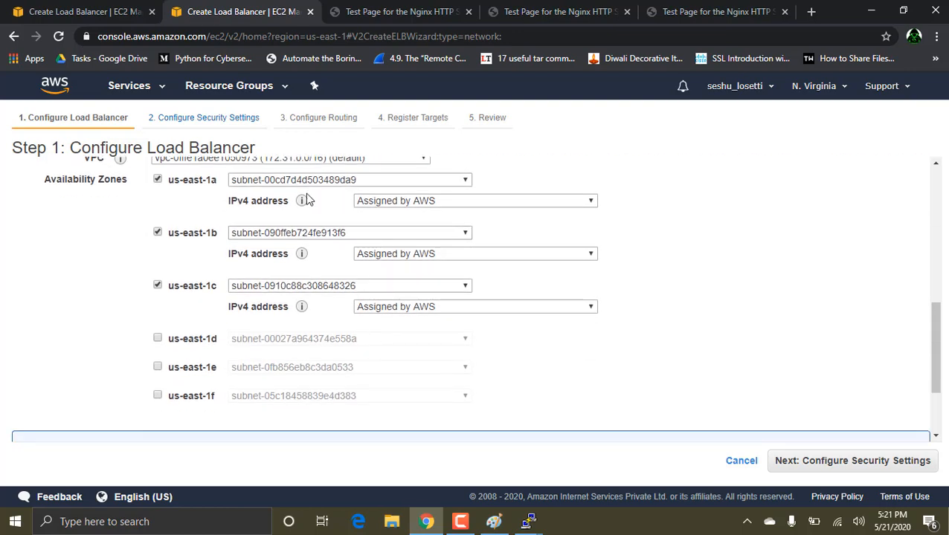
left_click(455, 200)
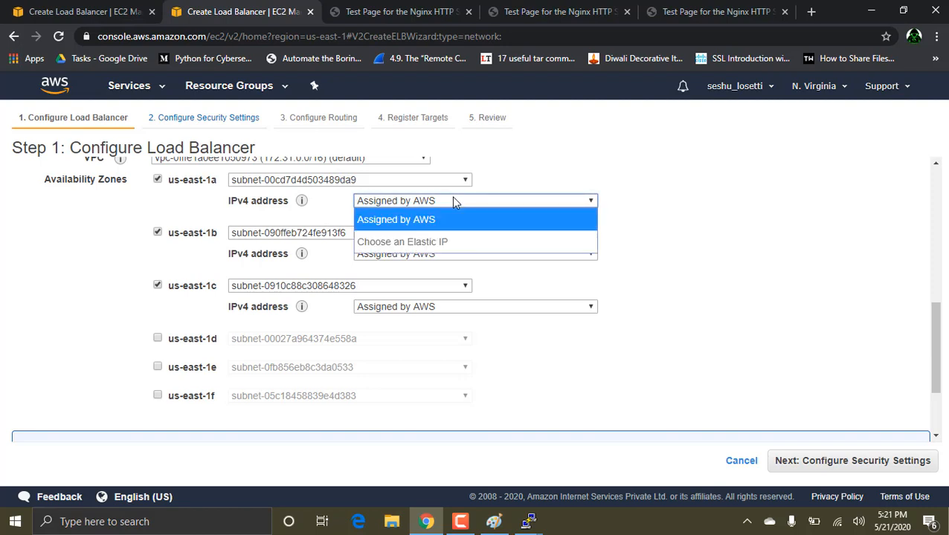
left_click(453, 201)
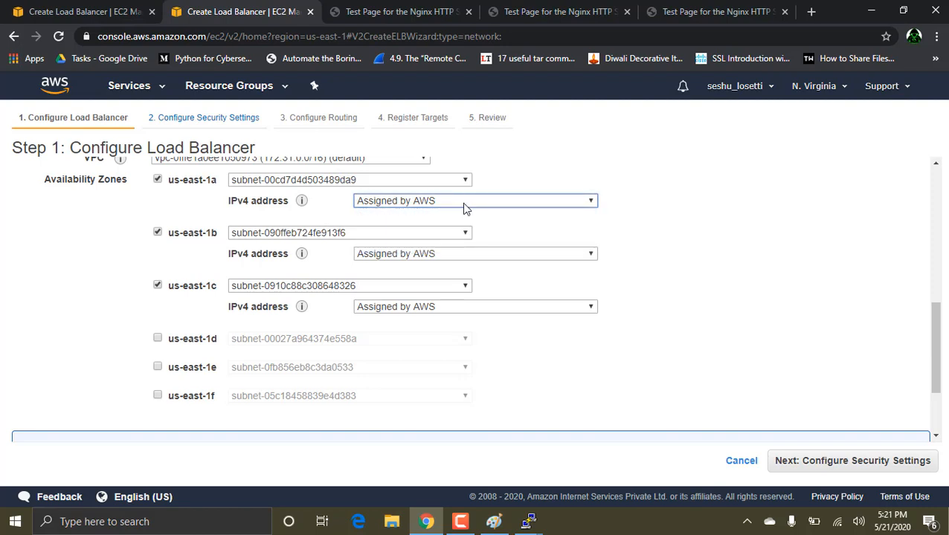
Step: Continue past the security settings to the routing configuration and name the new target group "firsttarget"
left_click(829, 469)
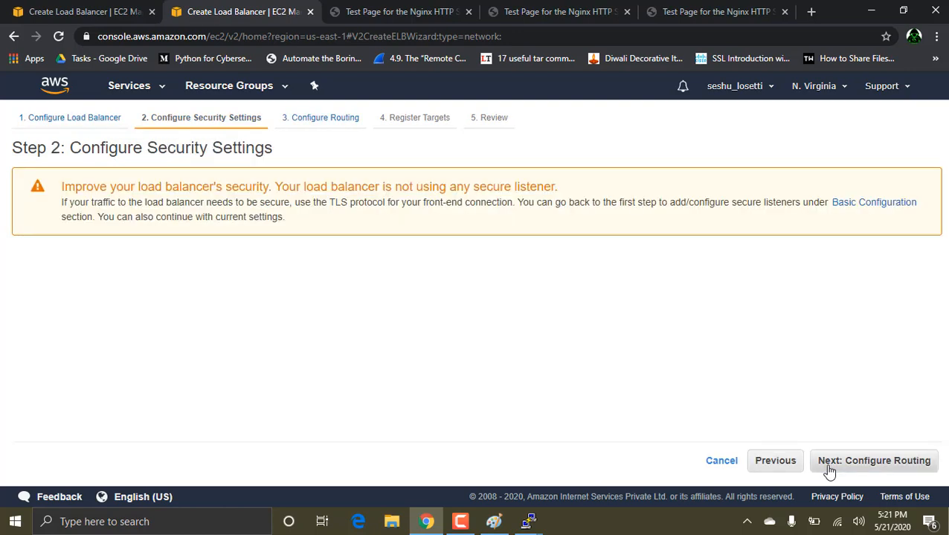
left_click(848, 466)
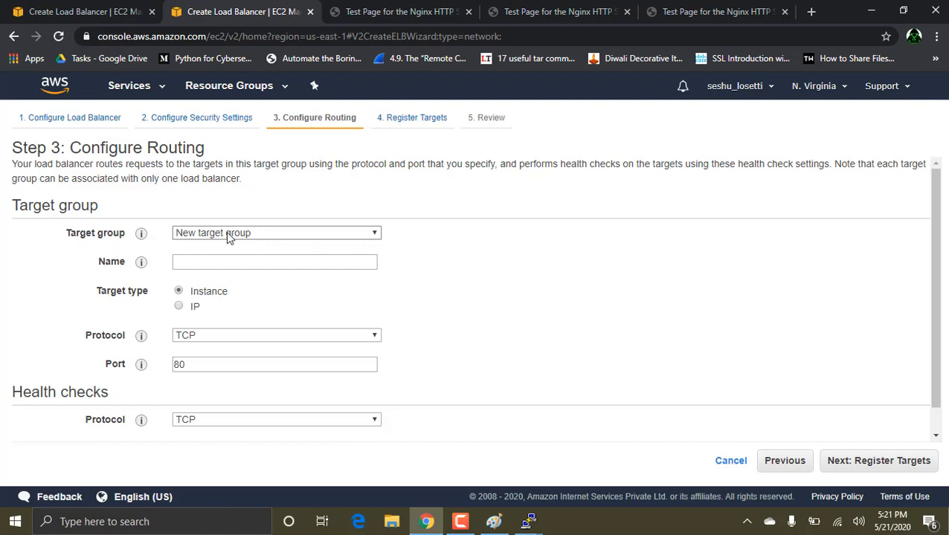
left_click(216, 264)
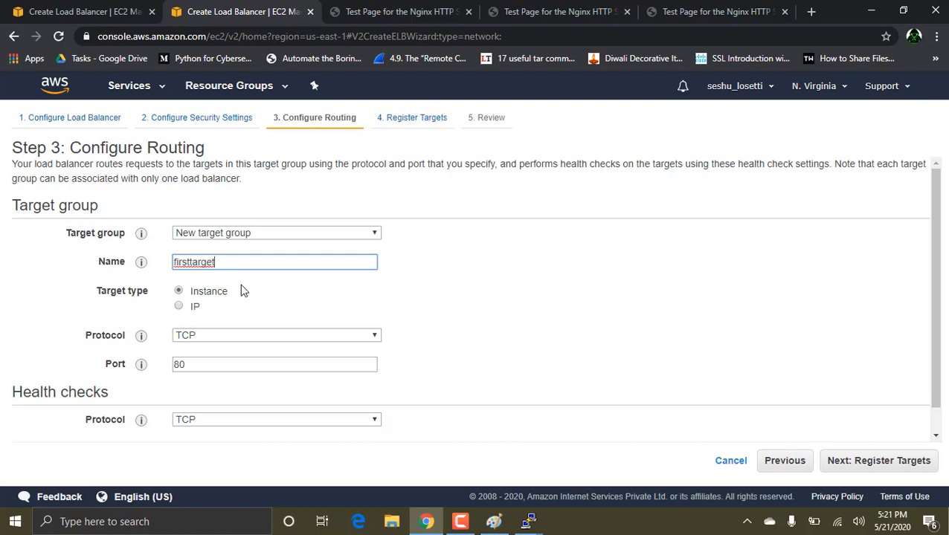
scroll(241, 291, "down", 1)
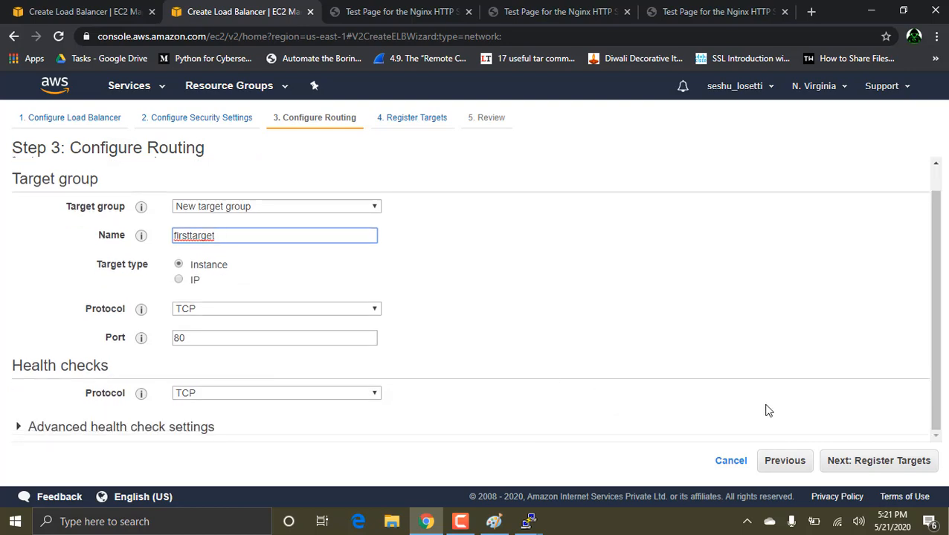
Step: Proceed to target registration and add all three running instances to the registered targets on port 80
left_click(866, 462)
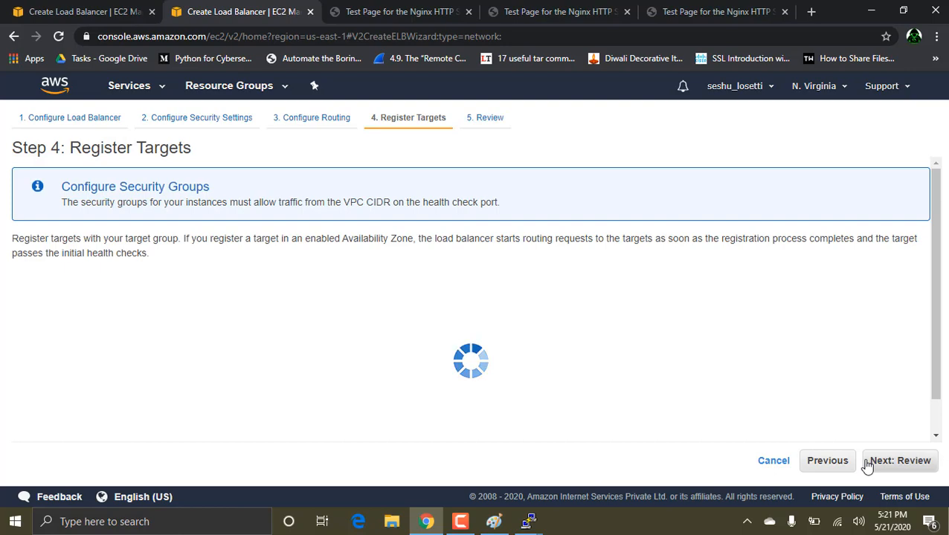
scroll(456, 340, "down", 3)
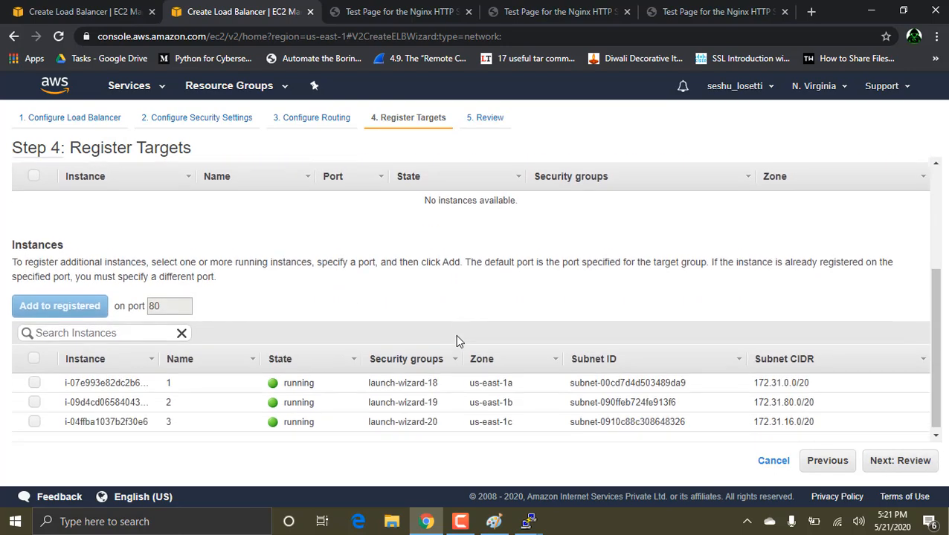
left_click(35, 355)
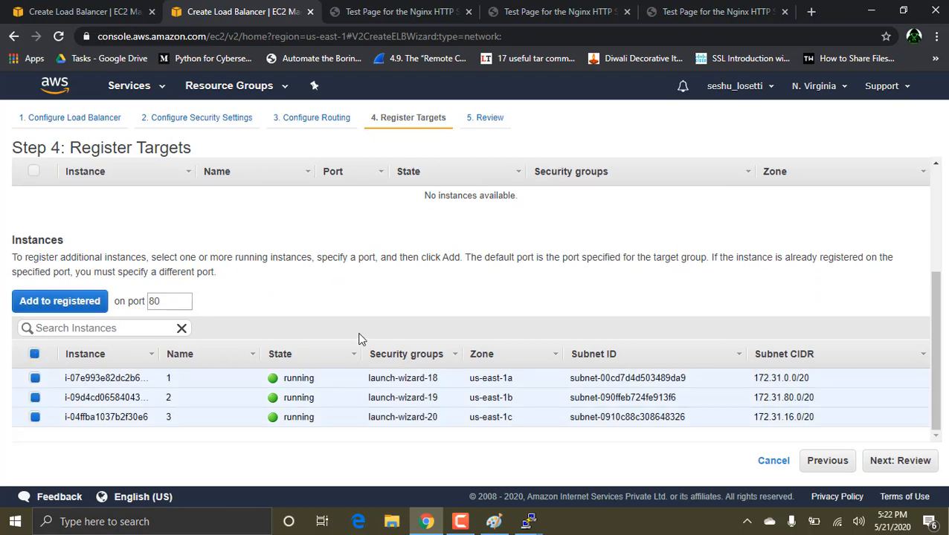
left_click(71, 305)
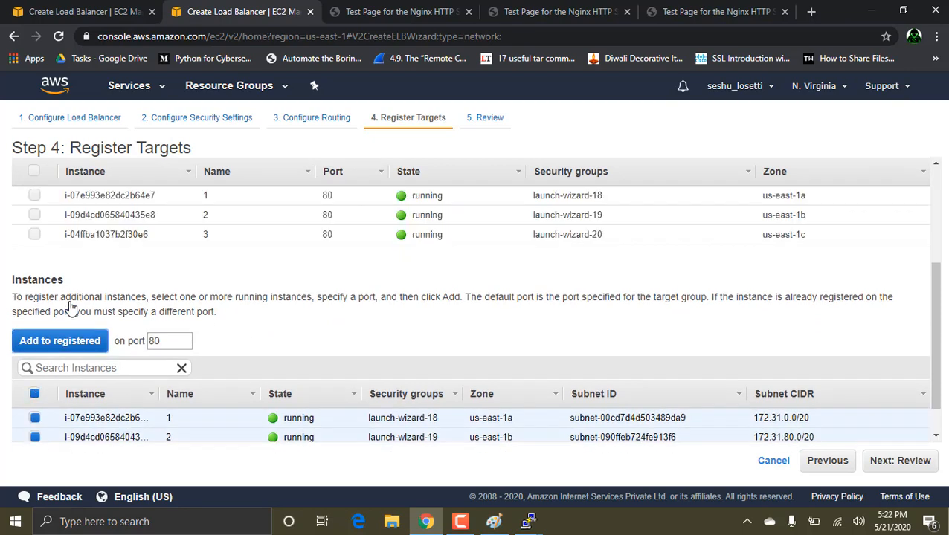
Step: Review and create the network load balancer, and close the creation status page
scroll(294, 325, "down", 1)
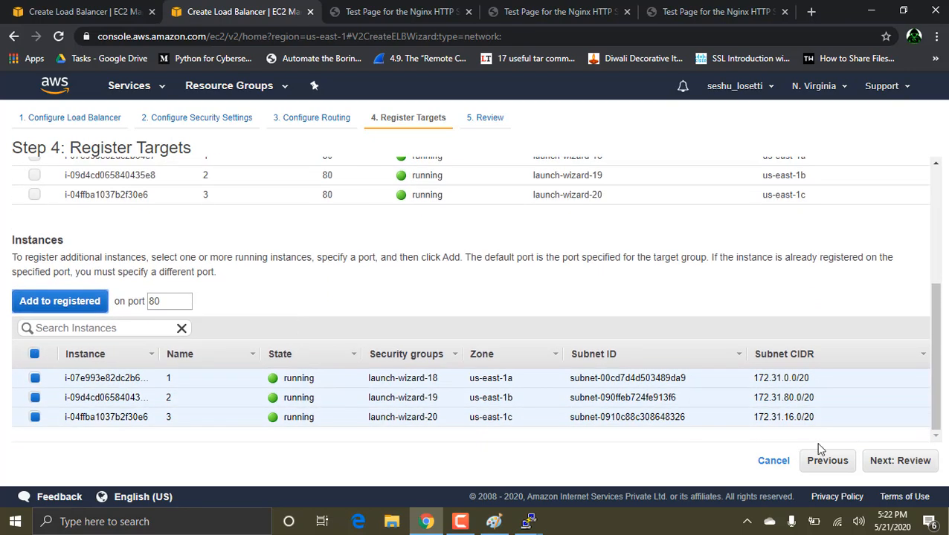
left_click(891, 461)
left_click(914, 461)
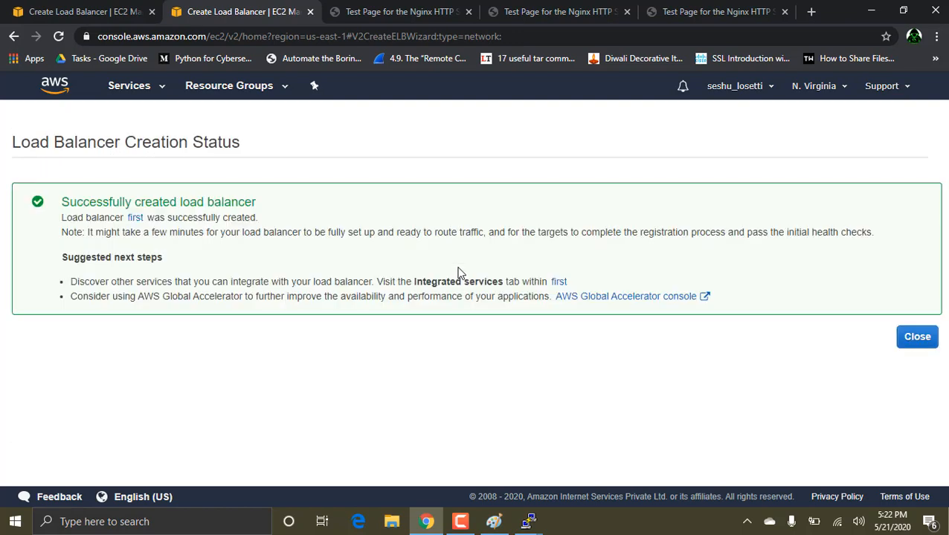
left_click(919, 338)
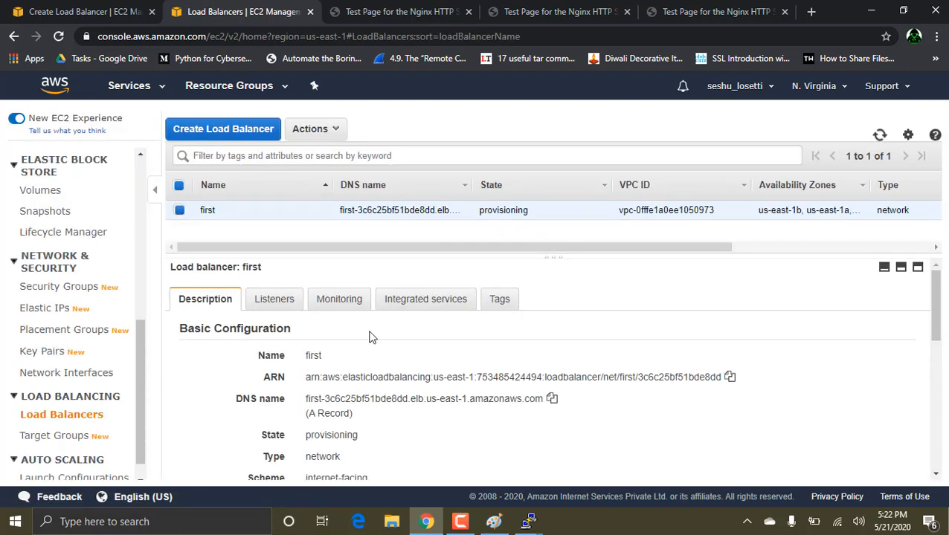
Step: View the load balancer's listeners and open the details of the firsttarget target group
left_click(289, 299)
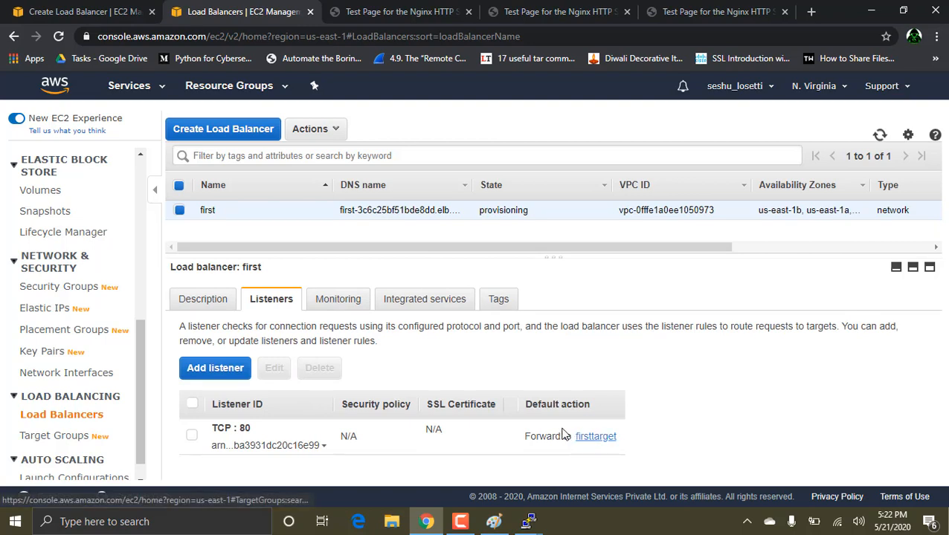
left_click(80, 439)
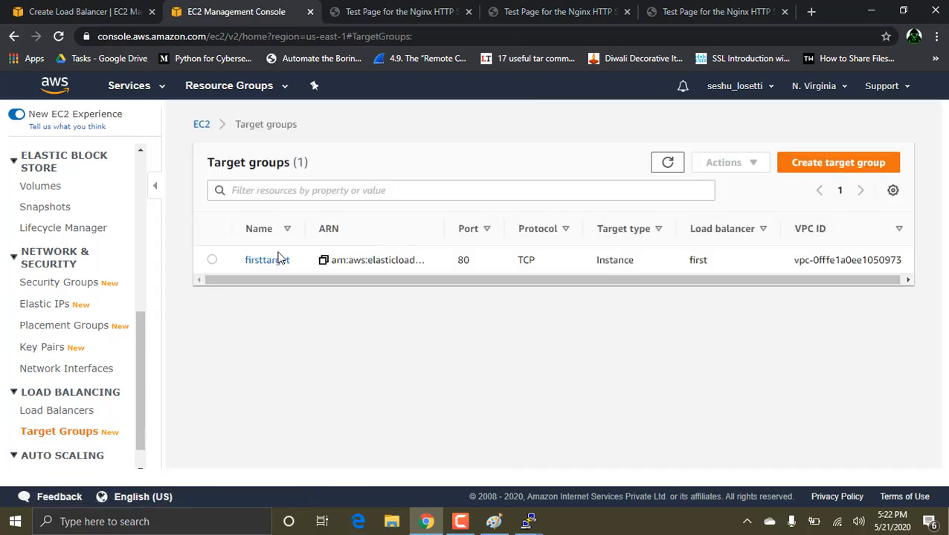
left_click(271, 263)
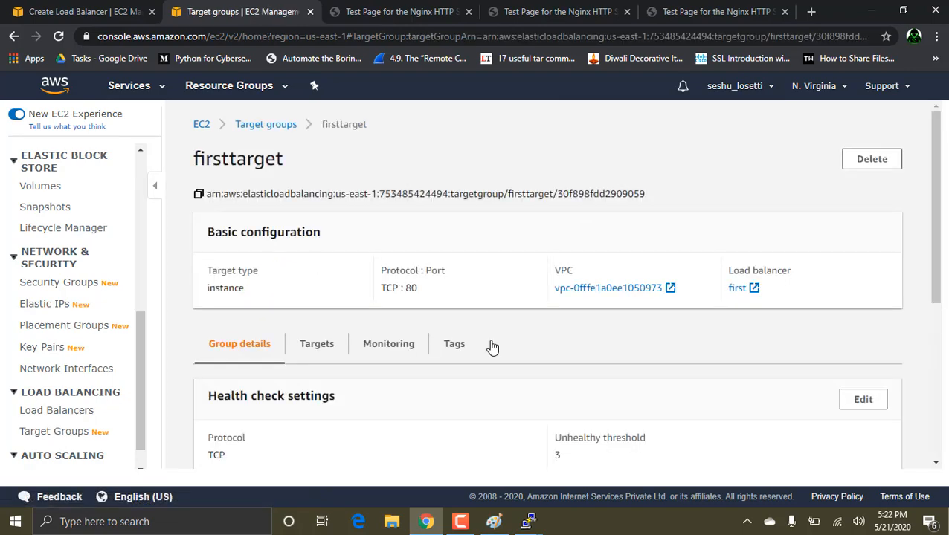
scroll(491, 345, "down", 4)
scroll(491, 346, "up", 4)
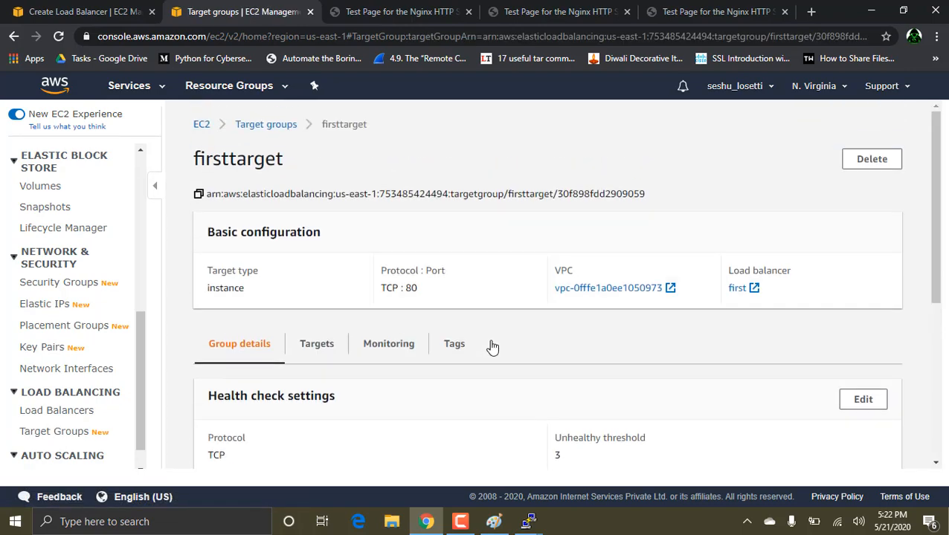
Step: Show the target group's registered targets and refresh their health status
left_click(322, 343)
scroll(462, 357, "down", 1)
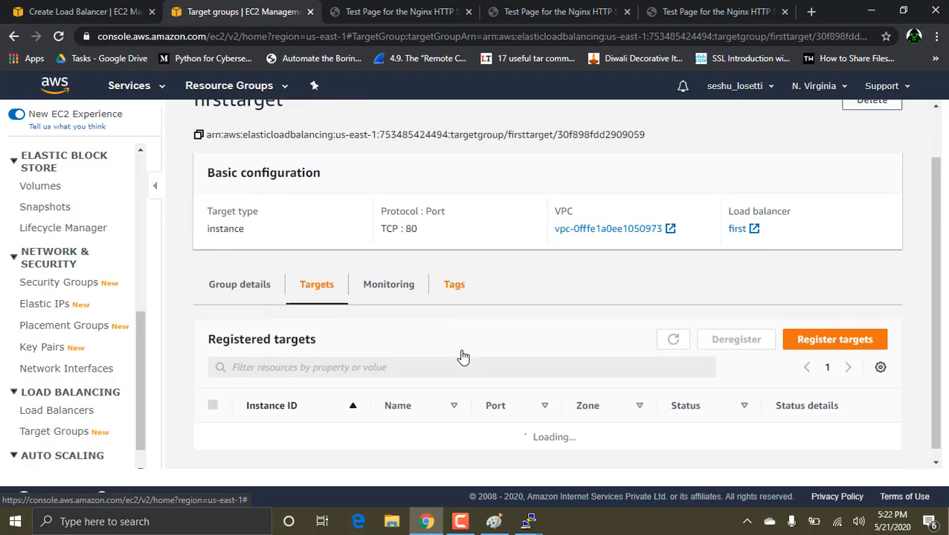
scroll(462, 353, "down", 1)
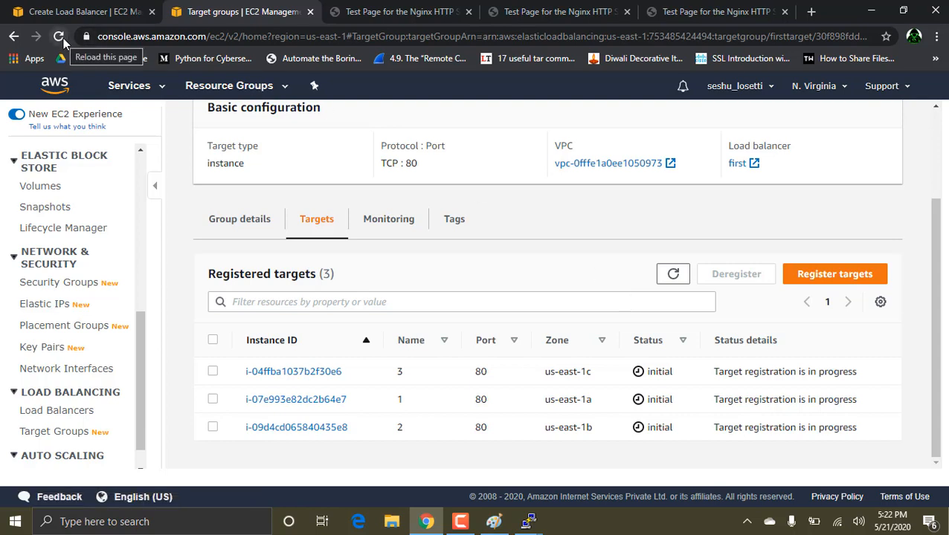
left_click(673, 274)
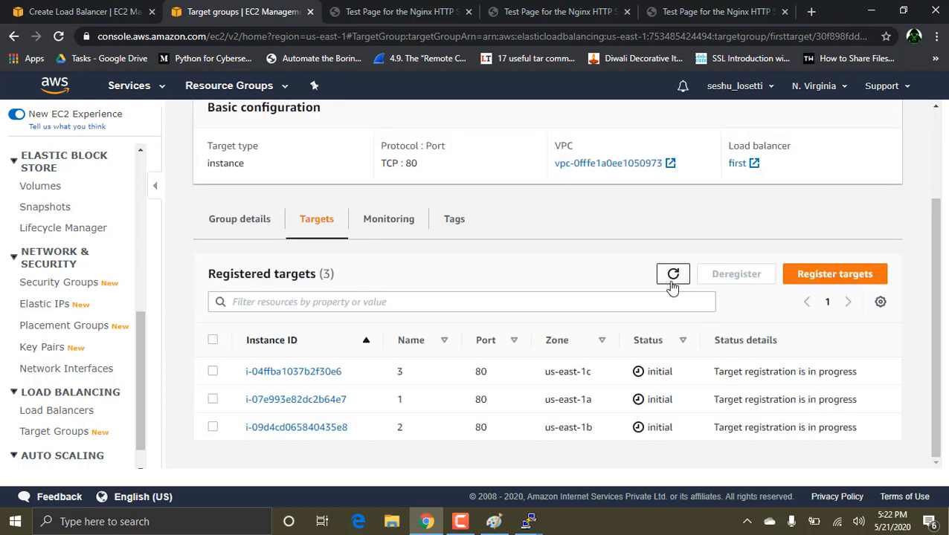
left_click(673, 287)
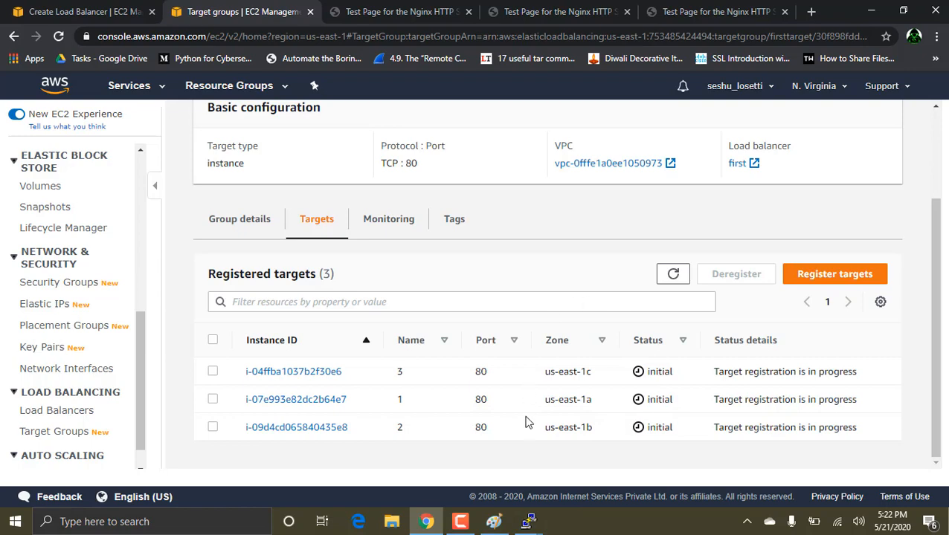
left_click(460, 521)
left_click(882, 455)
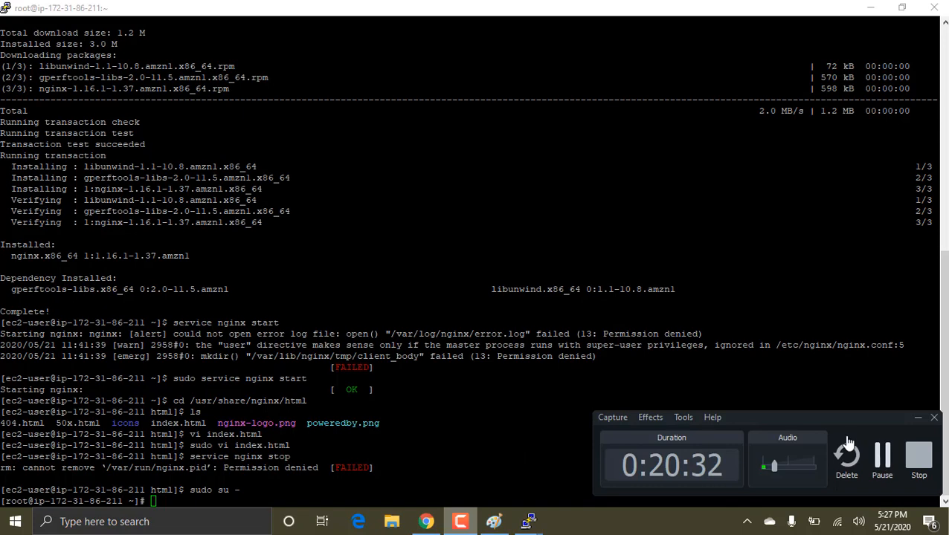
key("alt+Tab")
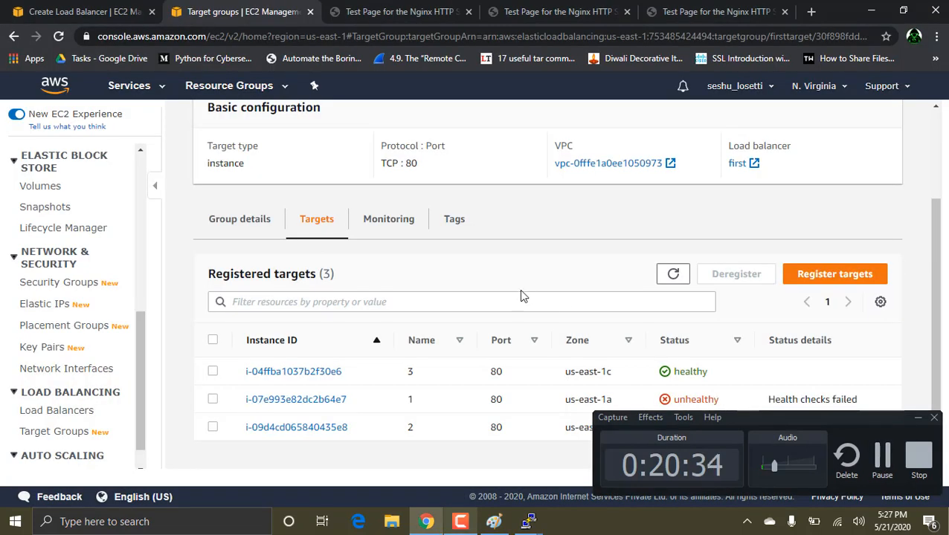
left_click(918, 418)
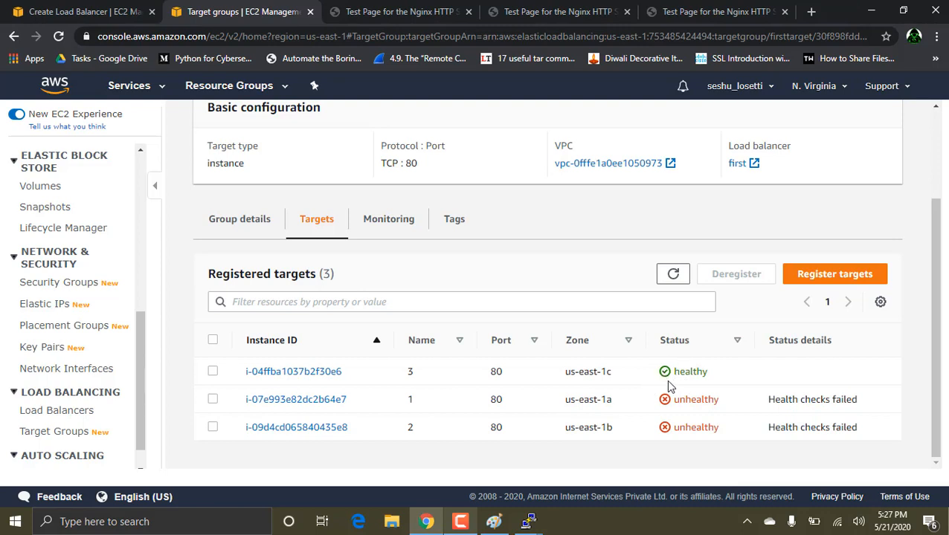
key("alt+Tab")
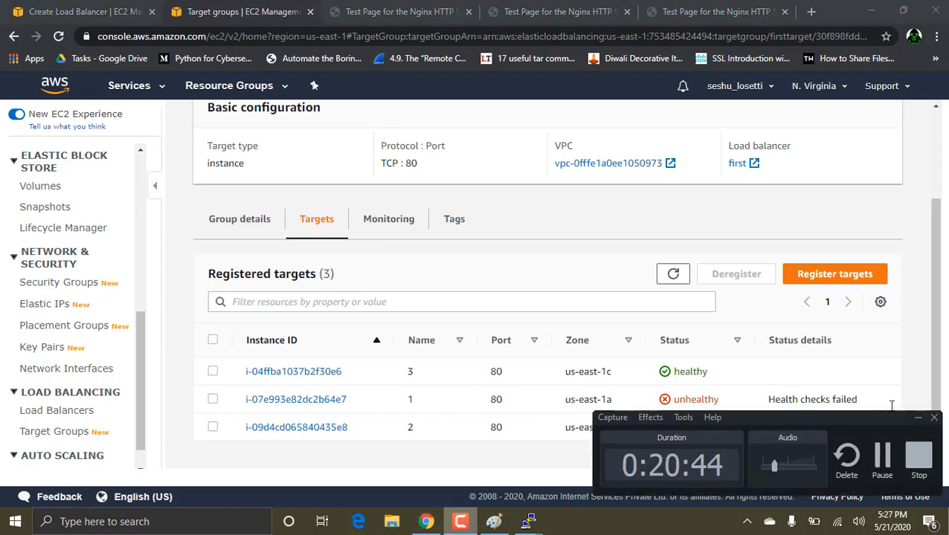
left_click(919, 421)
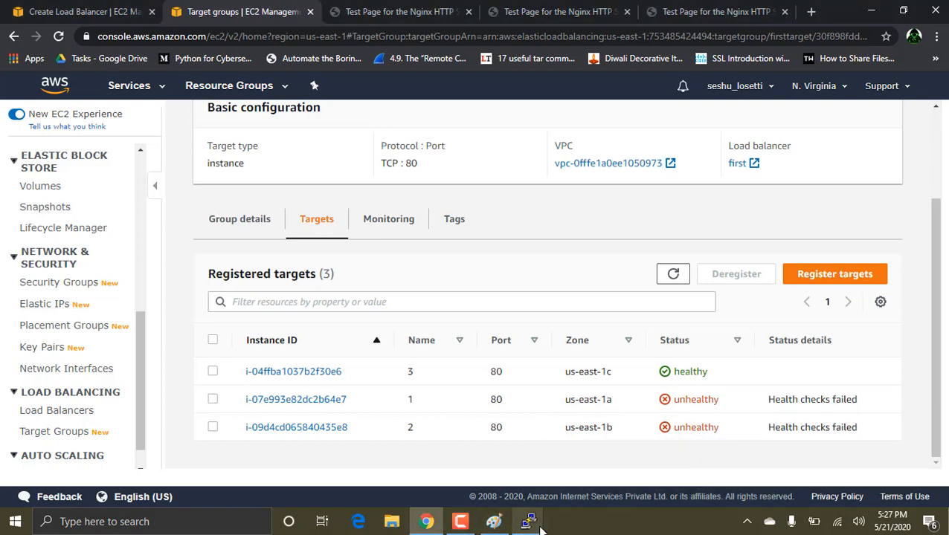
mouse_move(528, 521)
left_click(348, 432)
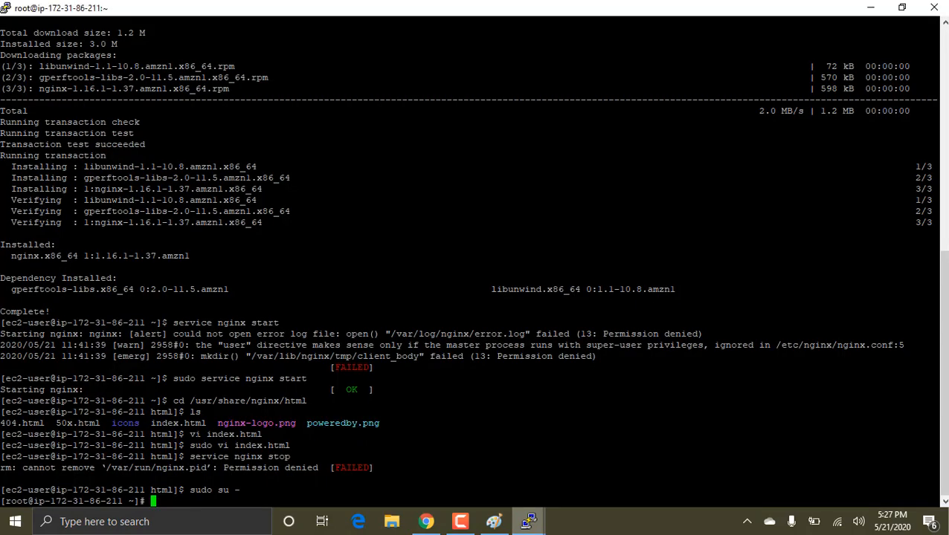
type("sud")
type("ervice")
type(" ngin")
type("x stop")
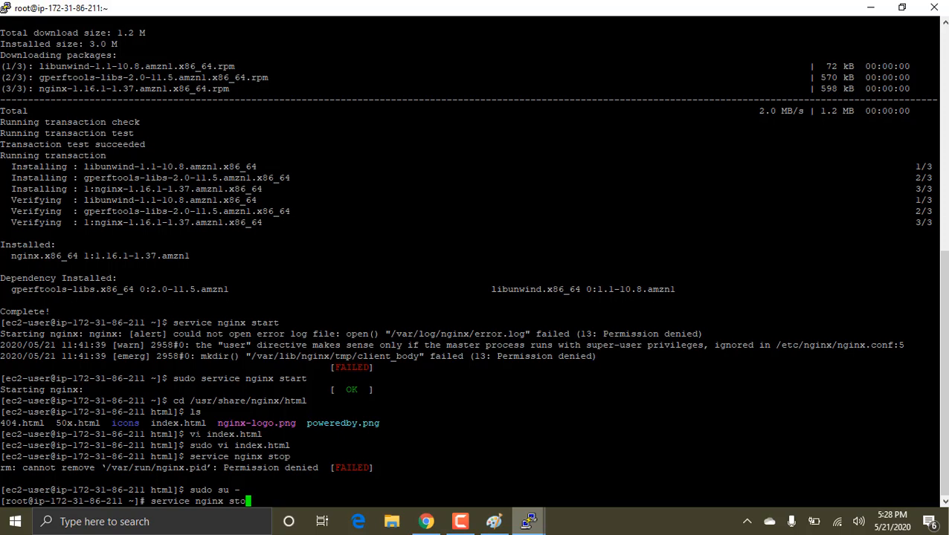
key("Return")
Step: Start the nginx service again on this server with "service nginx start"
type("serv")
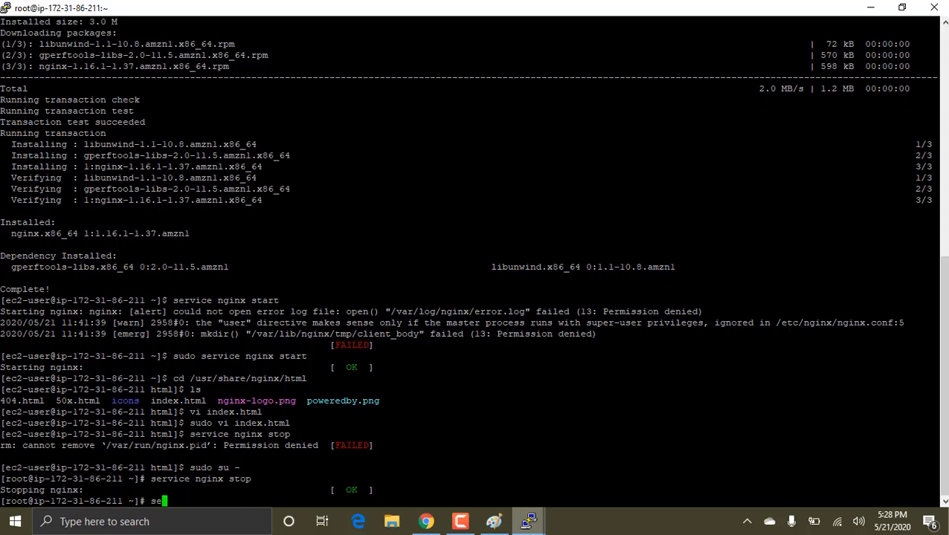
type("ice nginx start")
key("Return")
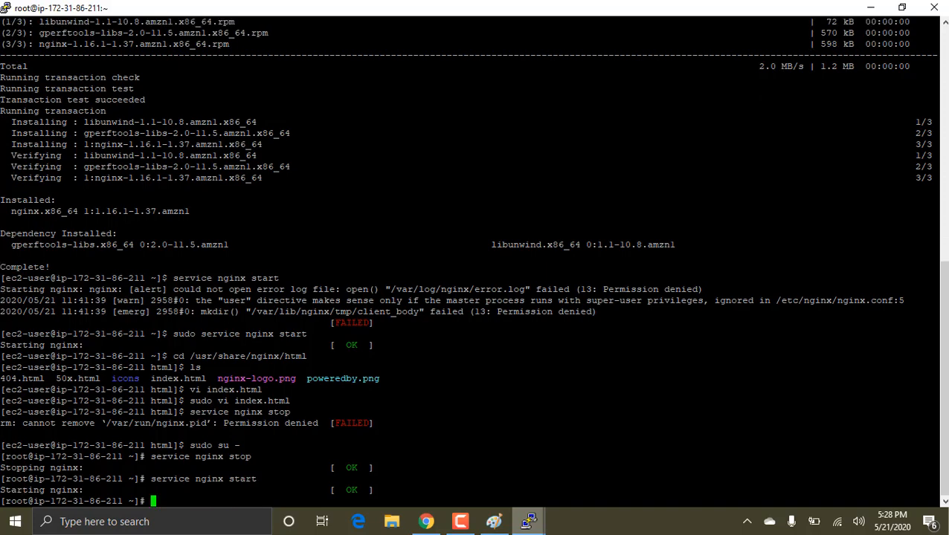
Step: Switch to the PuTTY session on ip-172-31-5-167 and stop the nginx service with "service nginx stop"
mouse_move(527, 518)
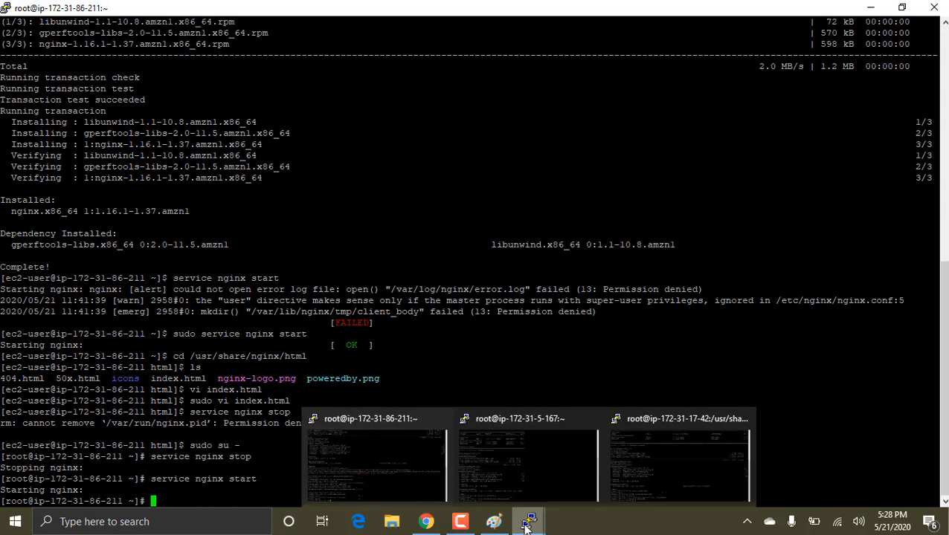
left_click(531, 481)
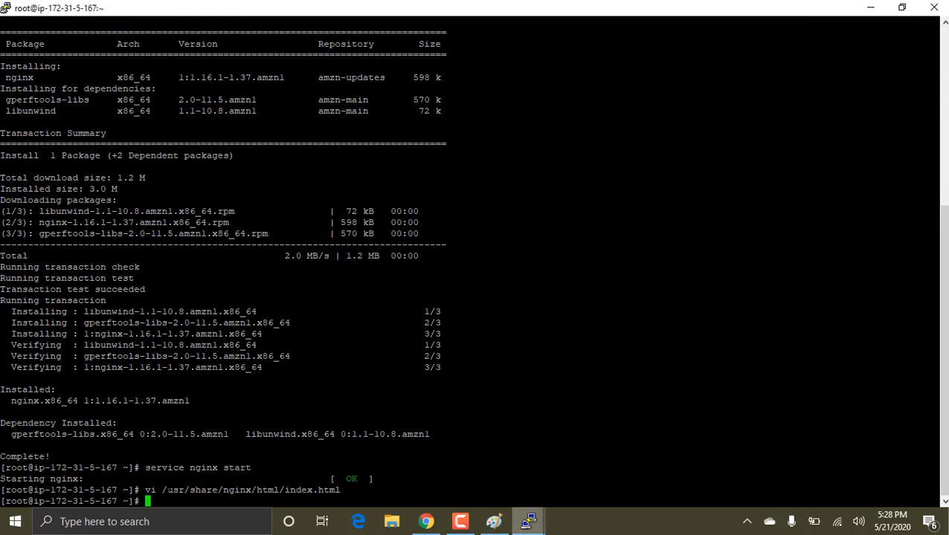
type("service nginx st")
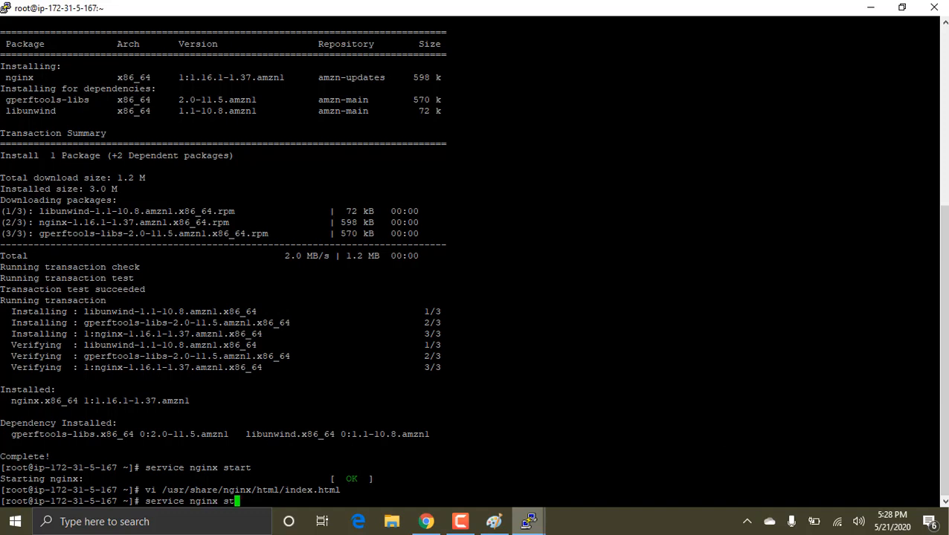
type("op")
key("Return")
Step: Start the nginx service again on ip-172-31-5-167 with "service nginx start"
type("serv")
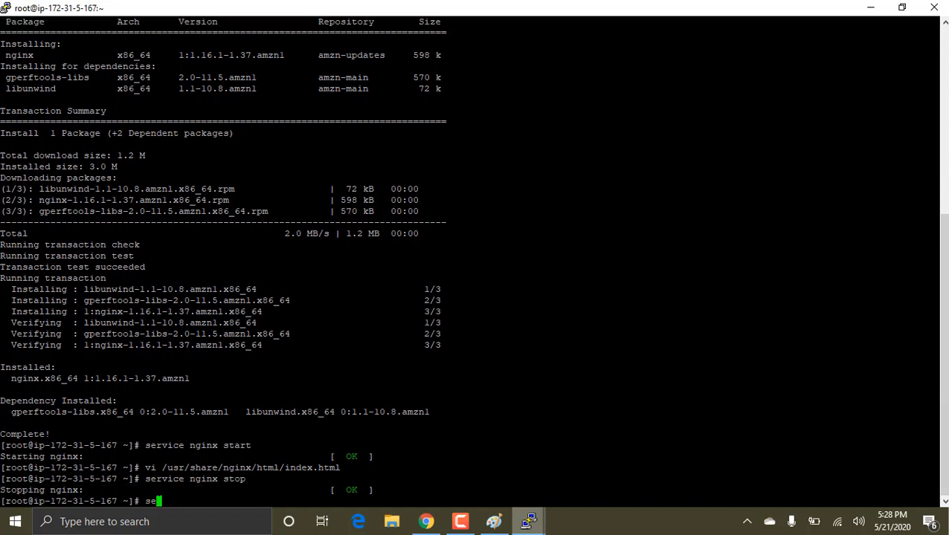
type("ice nginx start")
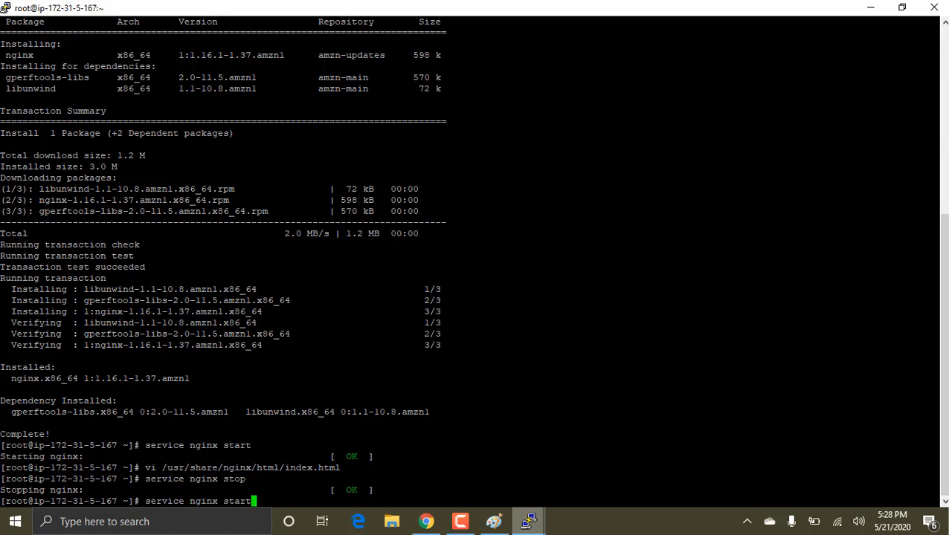
key("Return")
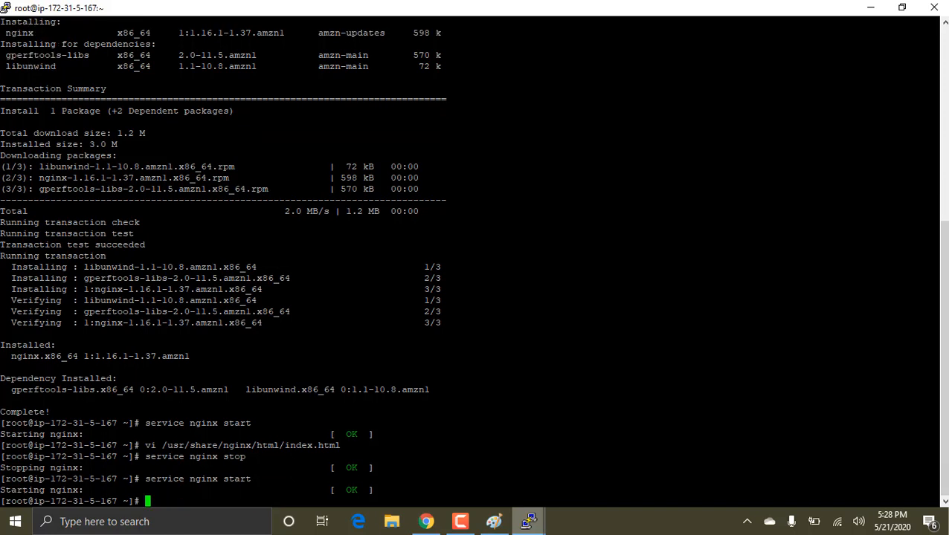
Step: Switch to the PuTTY session on ip-172-31-17-42 and stop the nginx service with "service nginx stop"
mouse_move(528, 521)
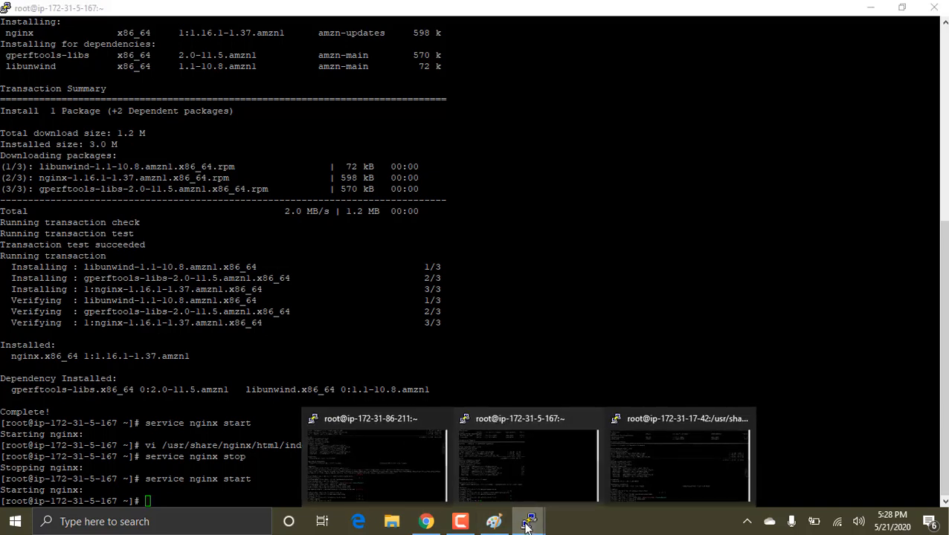
left_click(630, 441)
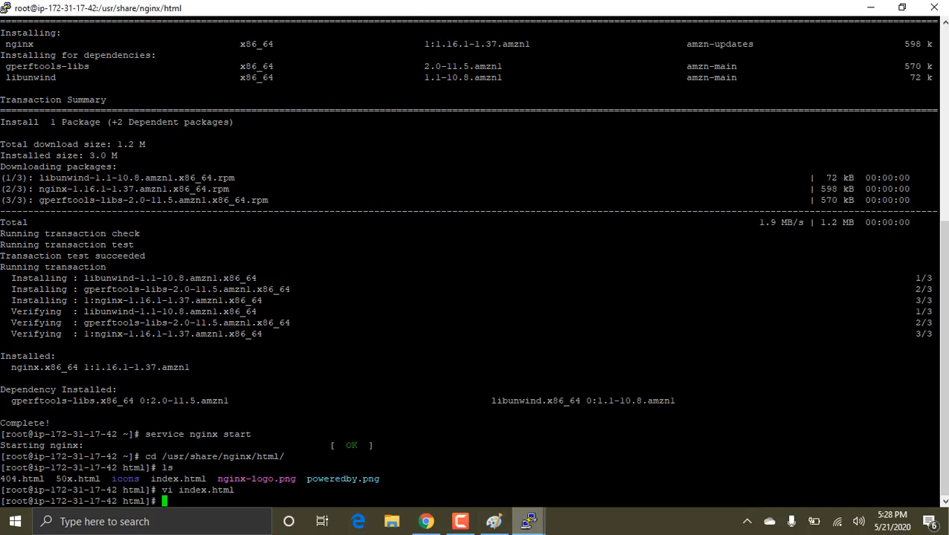
type("service nginx st")
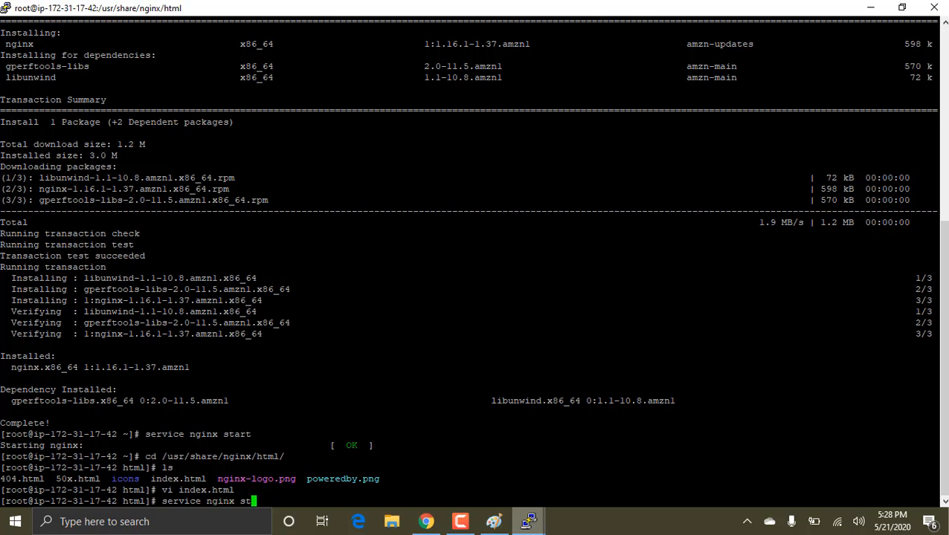
type("p")
key("BackSpace")
type("op")
key("Return")
Step: Start the nginx service again on ip-172-31-17-42 with "service nginx start"
type("ser")
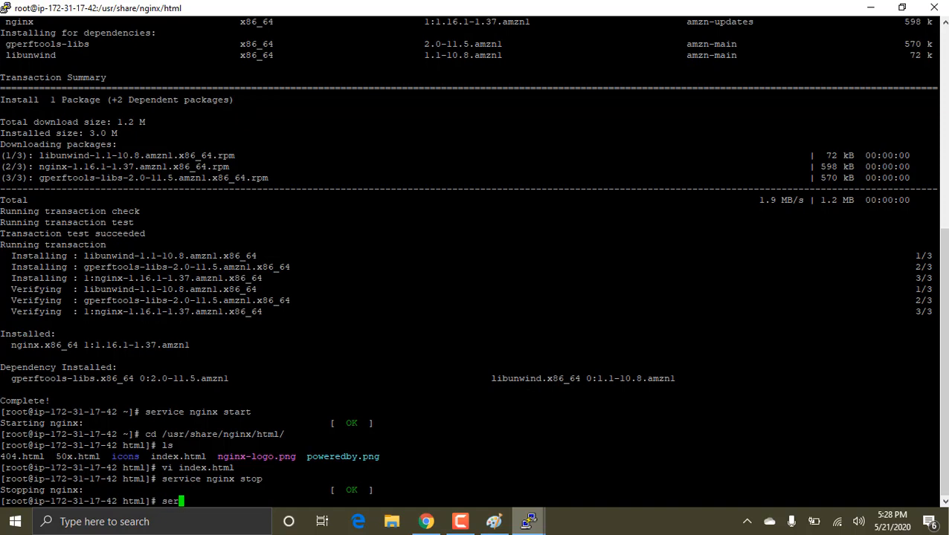
type("vice nginx start")
key("Return")
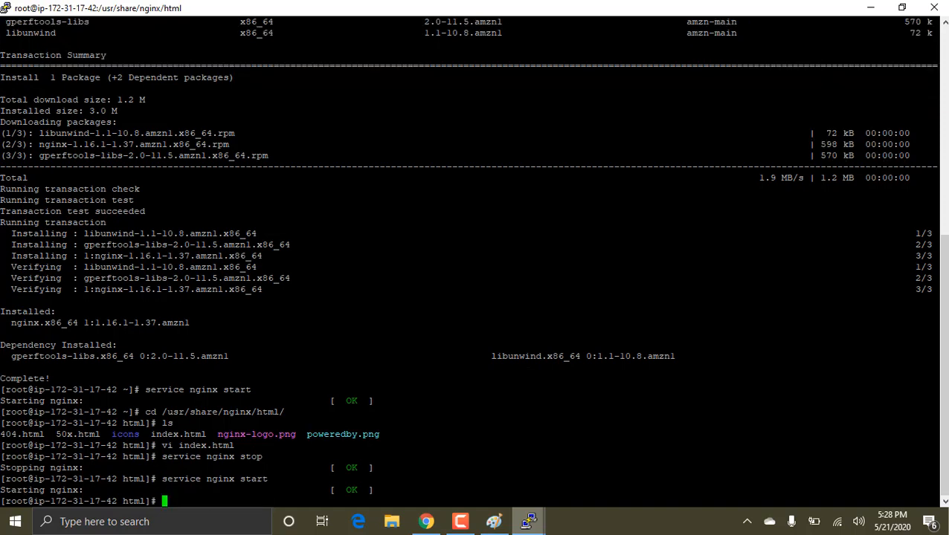
Step: Switch back to Chrome and close the three nginx test pages of the individual web servers
key("alt+Tab")
mouse_move(463, 529)
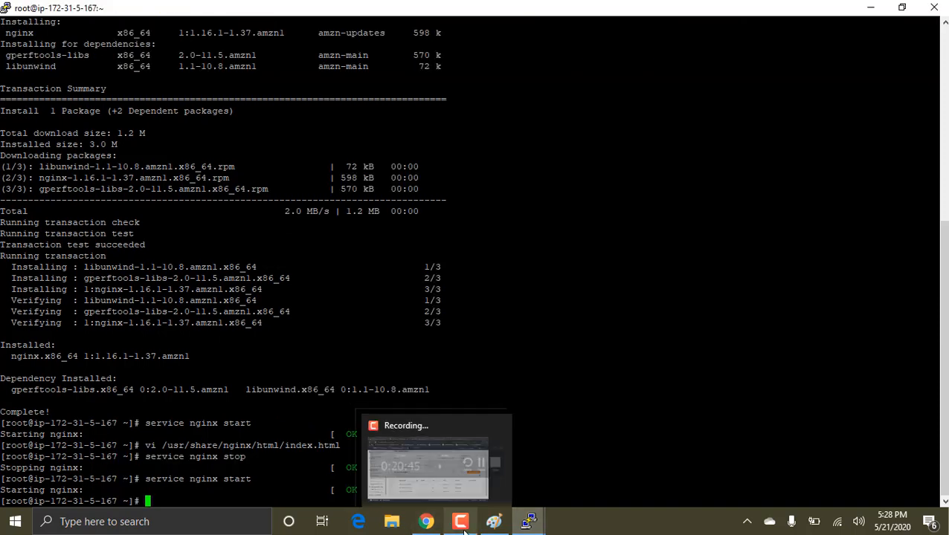
left_click(426, 522)
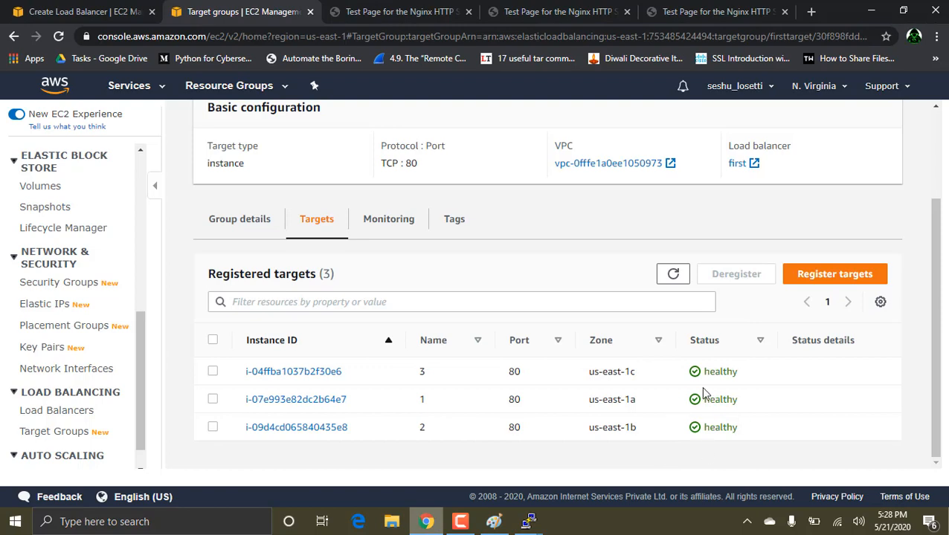
left_click(408, 11)
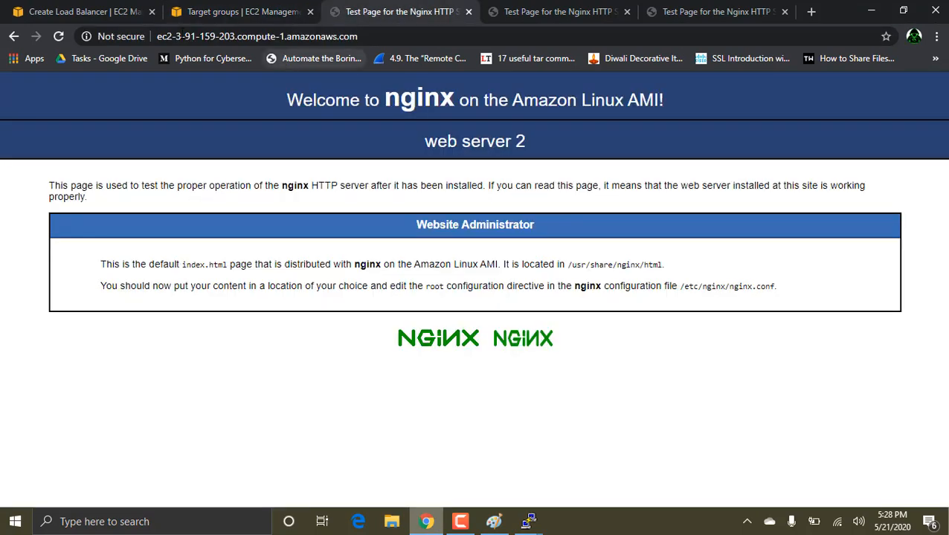
left_click(469, 12)
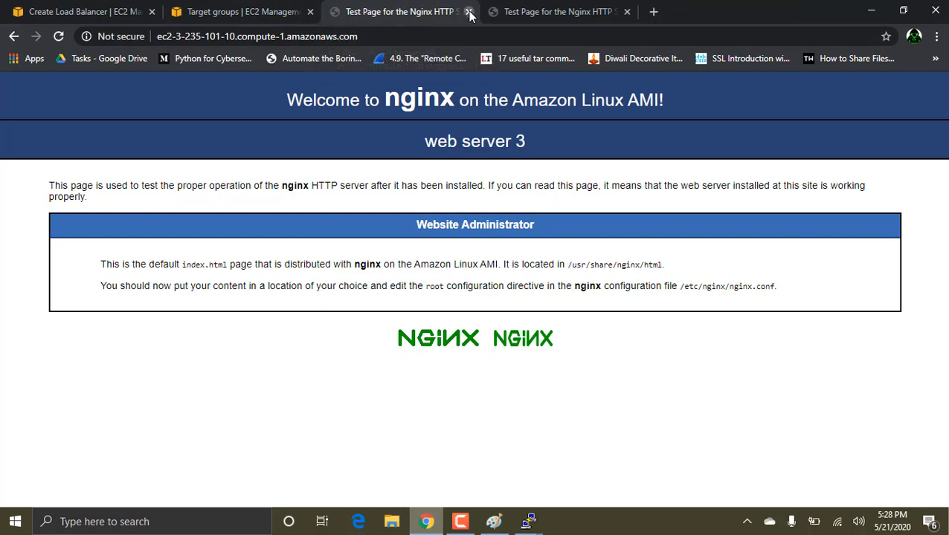
left_click(468, 12)
left_click(468, 12)
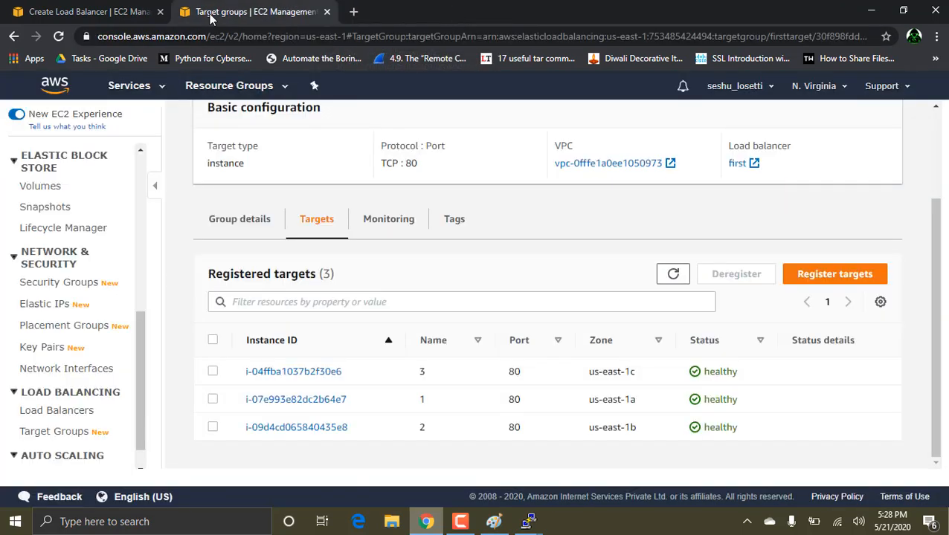
Step: Copy the DNS name from the description of the load balancer "first" and load it in a new browser tab
left_click(74, 415)
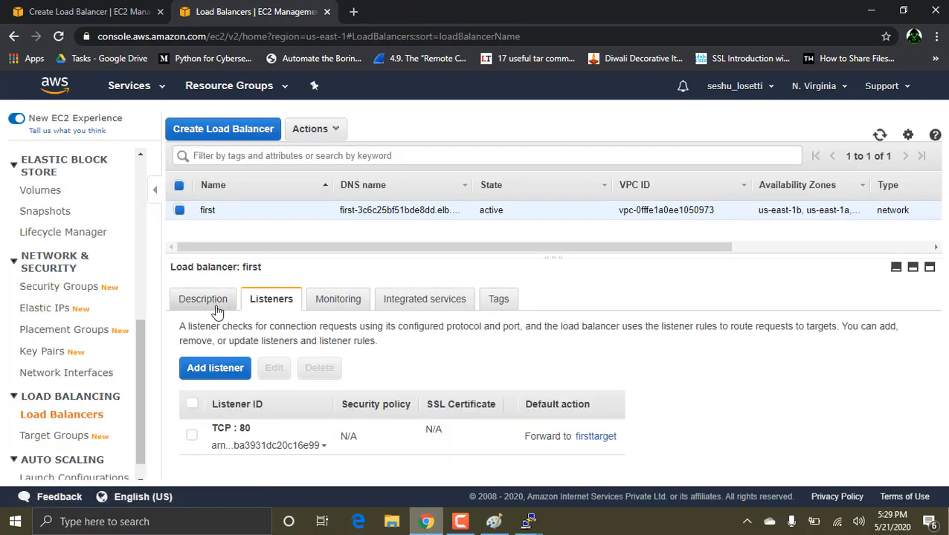
left_click(217, 308)
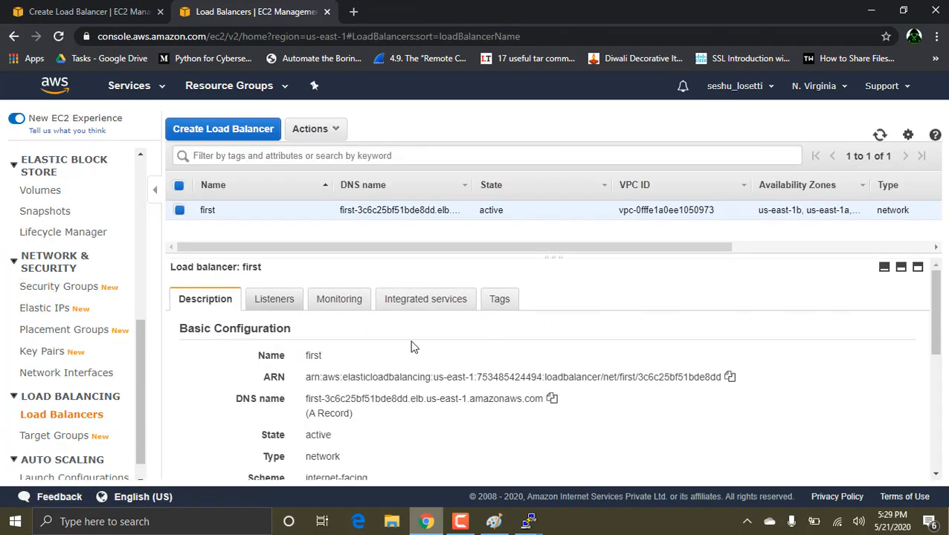
left_click(551, 403)
left_click(354, 12)
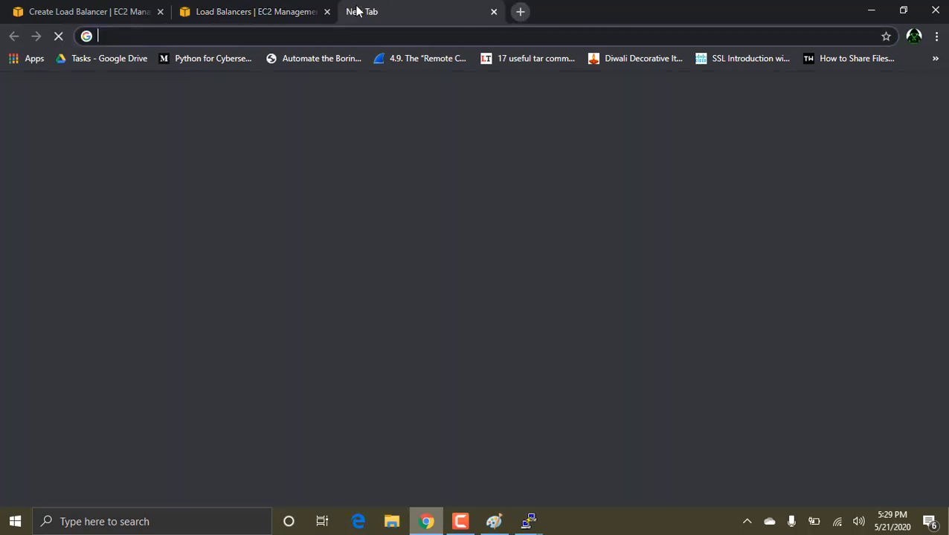
key("ctrl+v")
key("Return")
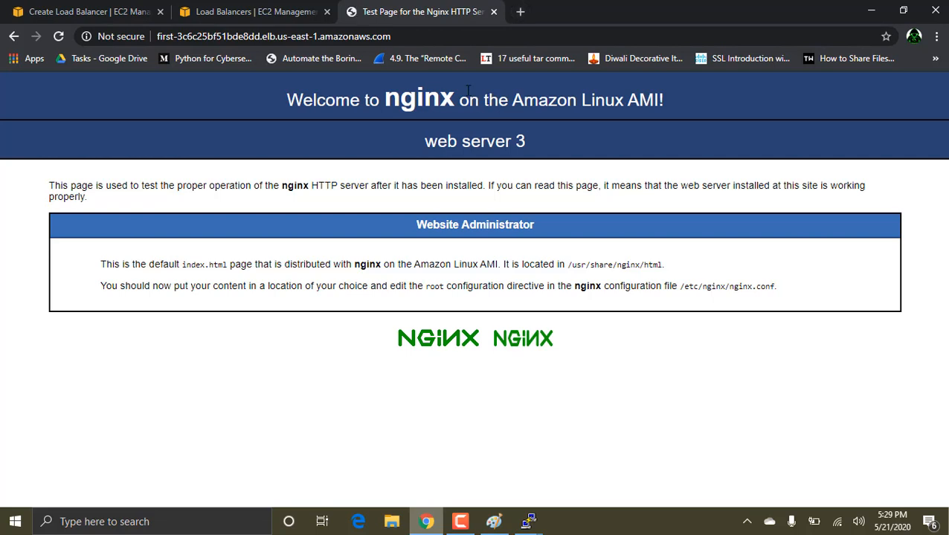
Step: Reload the load balancer's web page three times to check which web server responds
key("F5")
key("F5")
key("F5")
Step: Open the EC2 instances list and show the details of instance 3 to identify its private DNS name
left_click(263, 9)
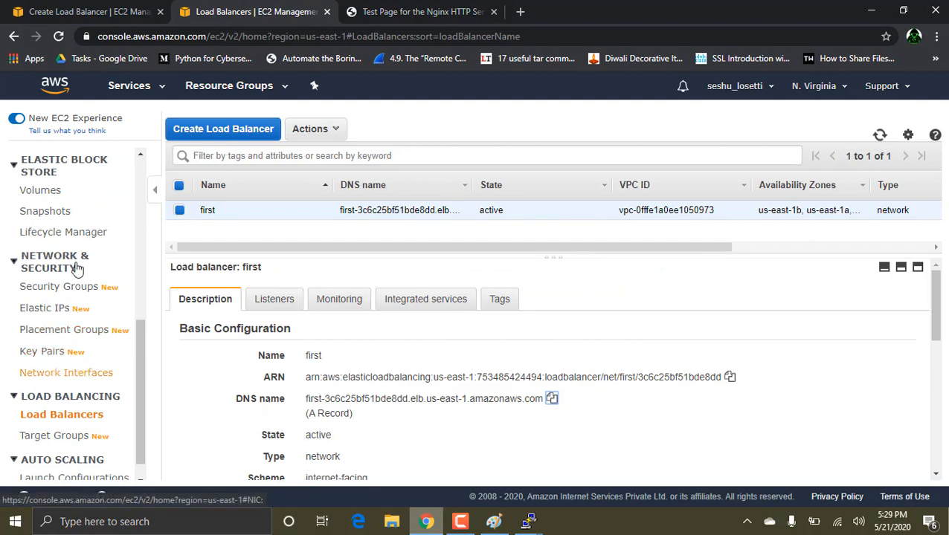
left_click(87, 9)
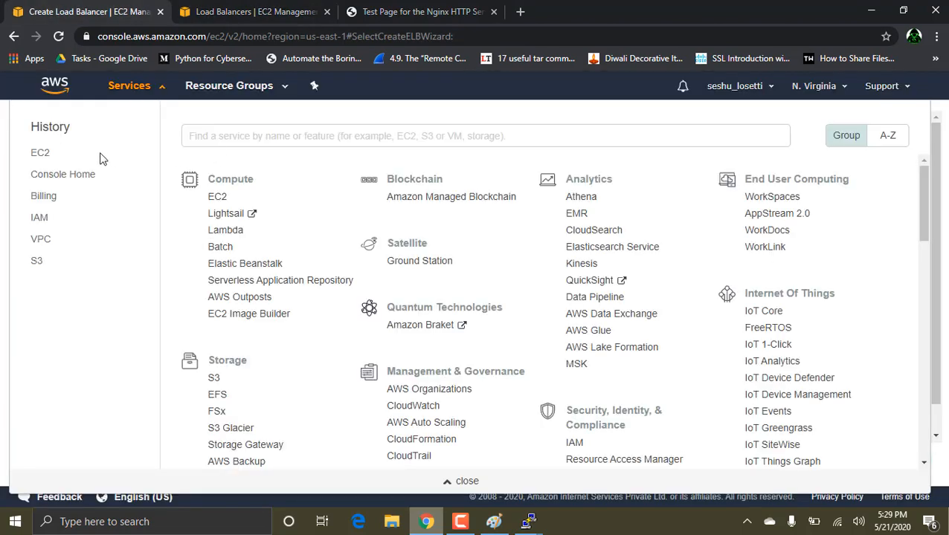
left_click(156, 89)
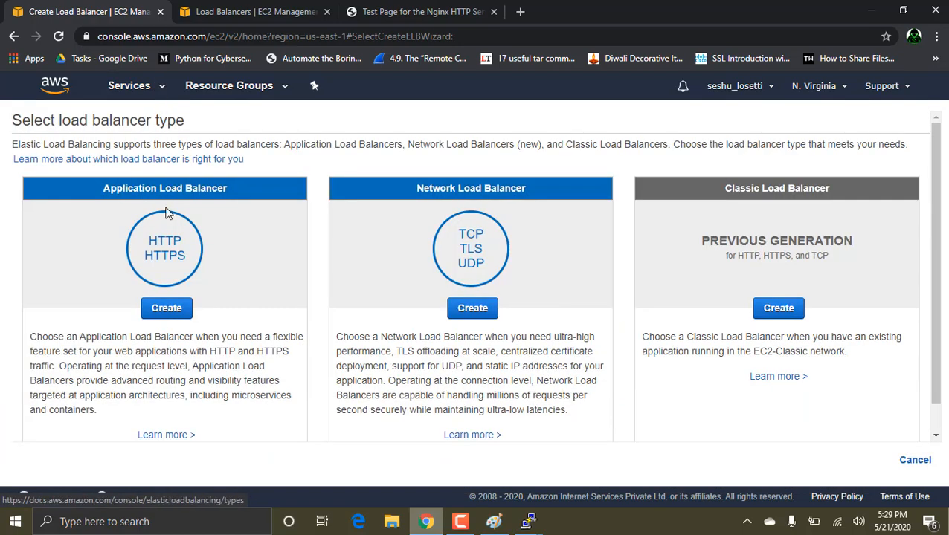
left_click(130, 97)
left_click(35, 172)
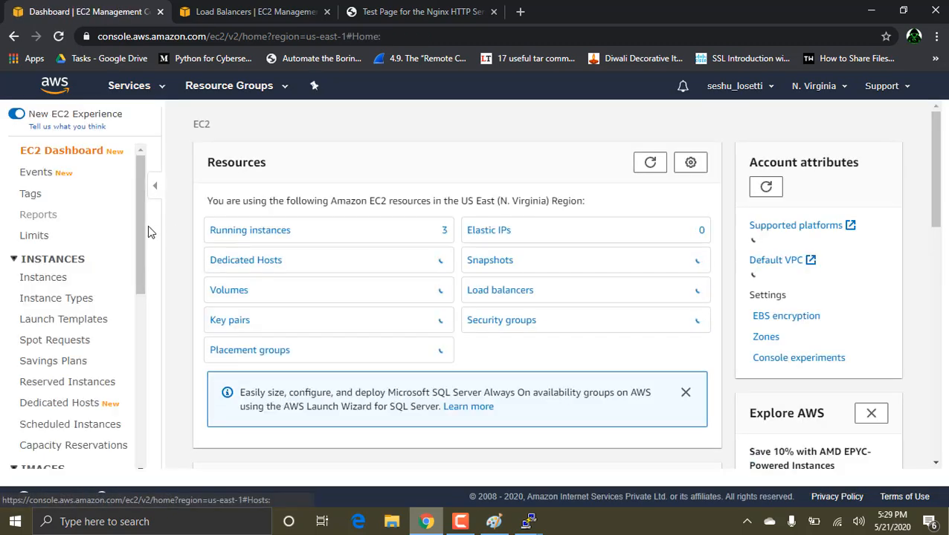
left_click(67, 277)
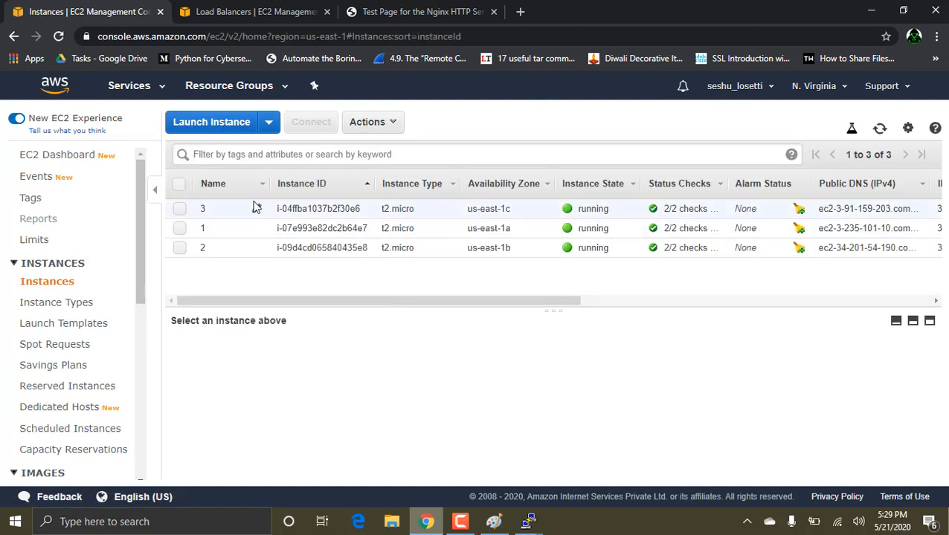
left_click(363, 211)
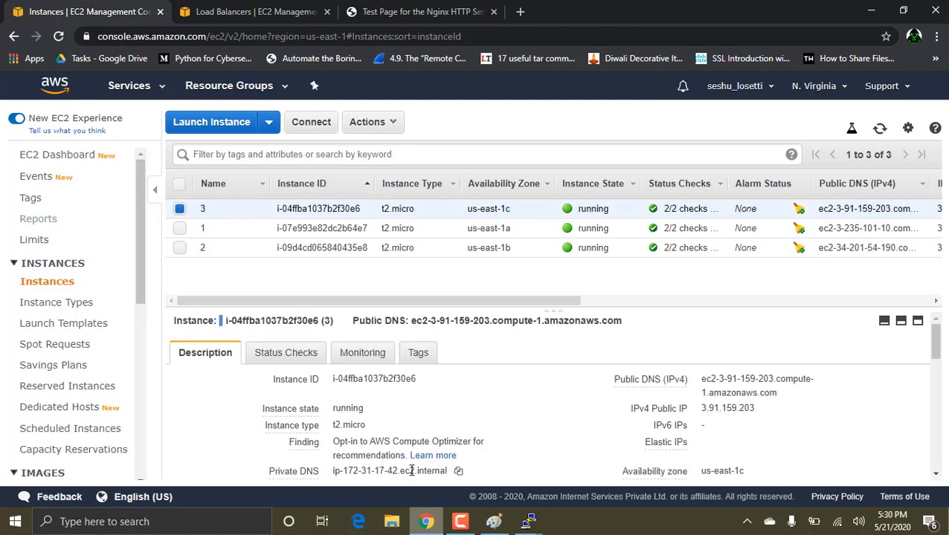
Step: Switch to the PuTTY session on ip-172-31-17-42 and stop nginx on instance 3 with "service nginx stop"
left_click(525, 521)
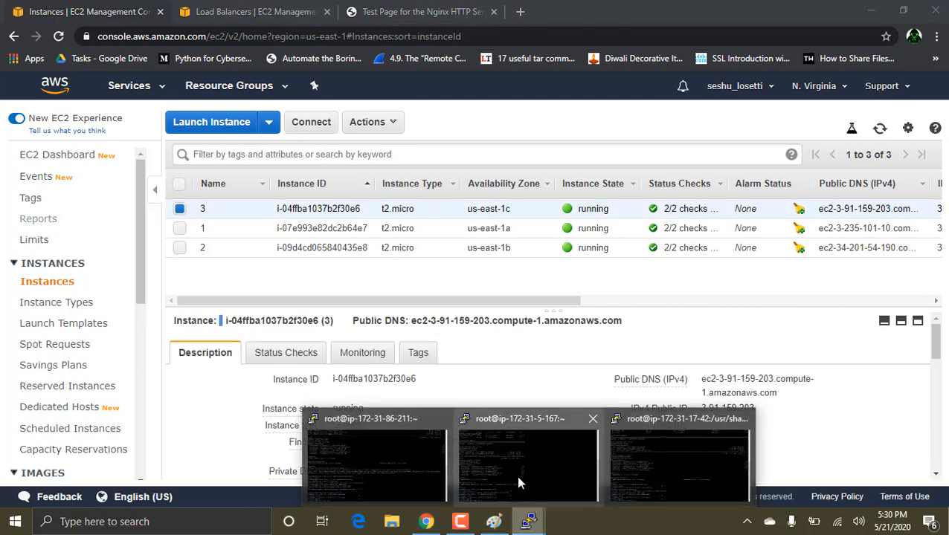
mouse_move(557, 471)
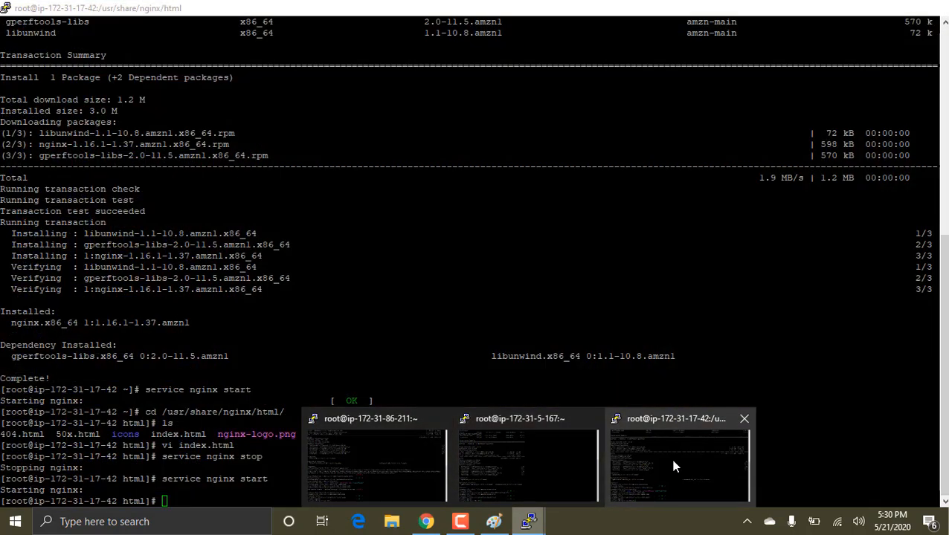
left_click(673, 463)
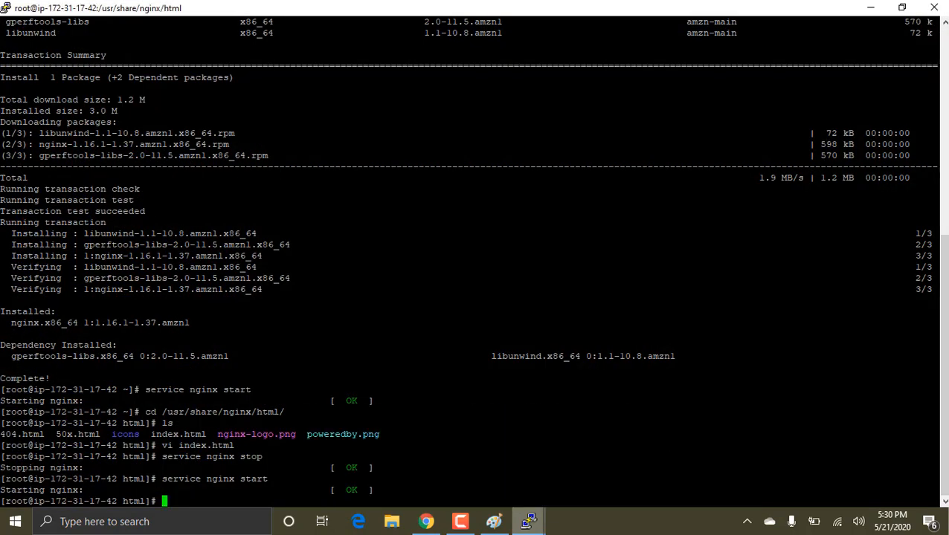
key("Up")
key("BackSpace")
key("BackSpace")
key("BackSpace")
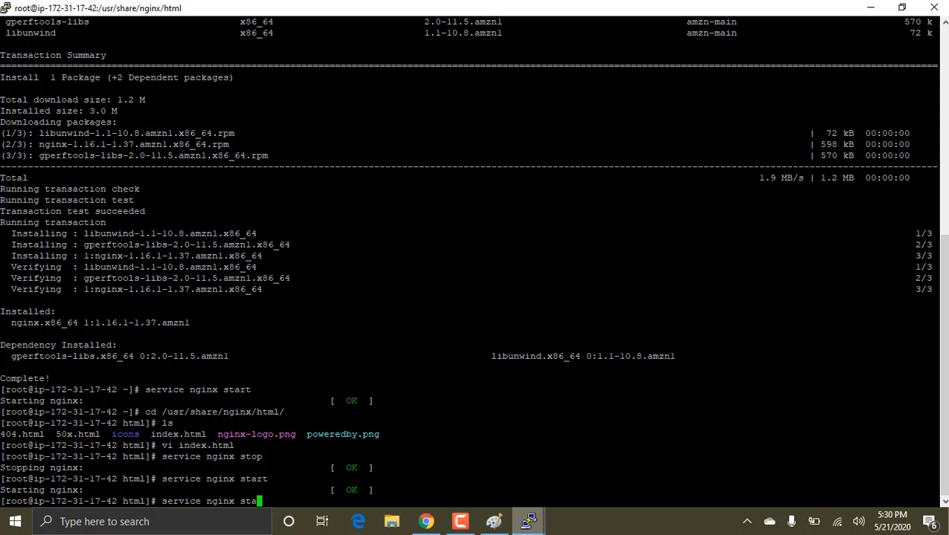
type("op")
key("Return")
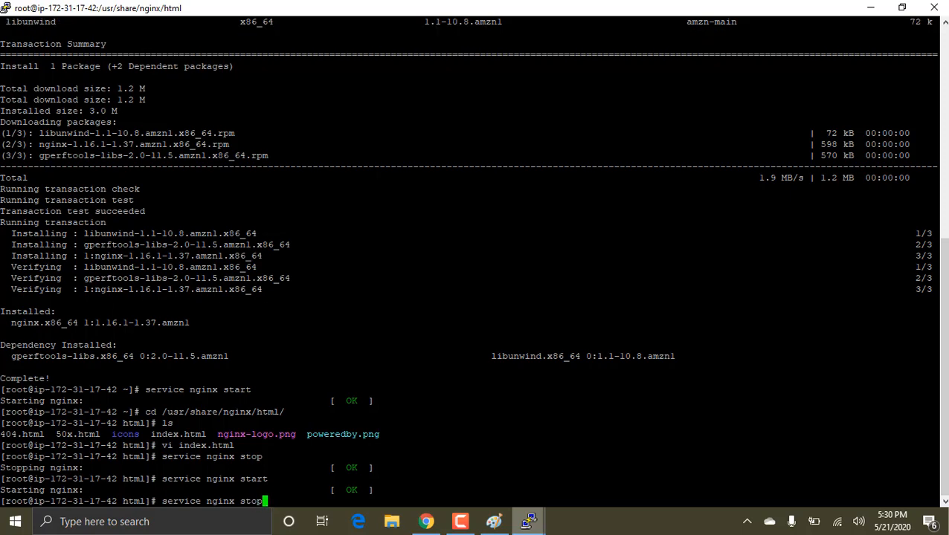
Step: Check the load balancer's page in Chrome and show the details of instance 1 in the EC2 instances list
key("alt+Tab")
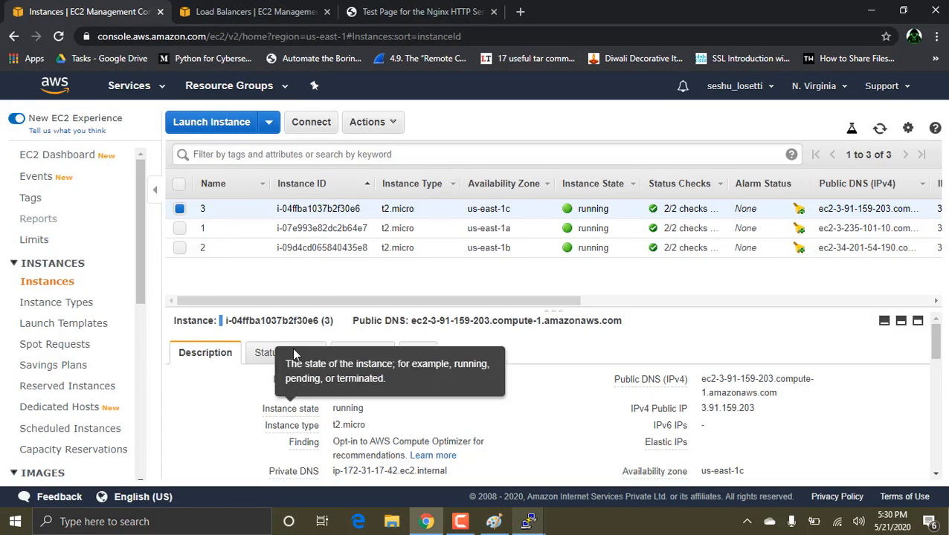
left_click(420, 11)
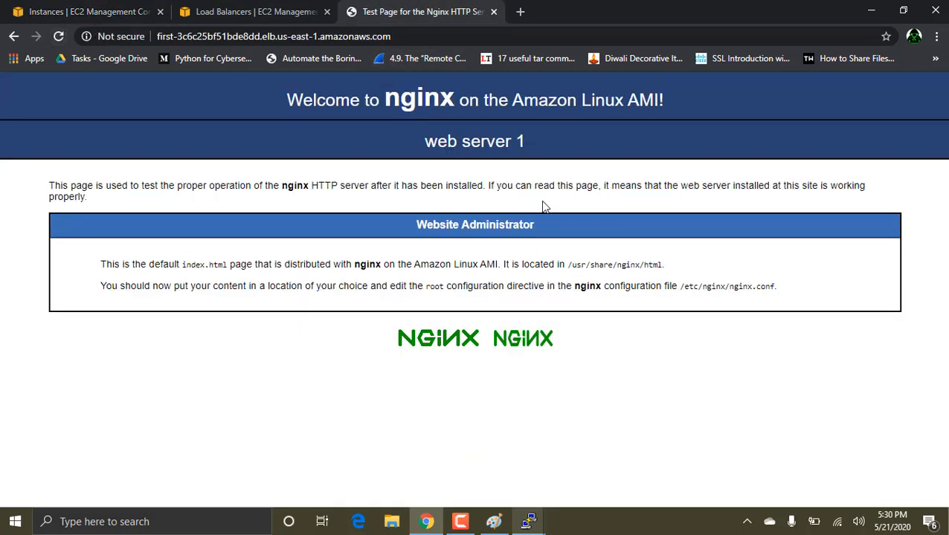
left_click(106, 9)
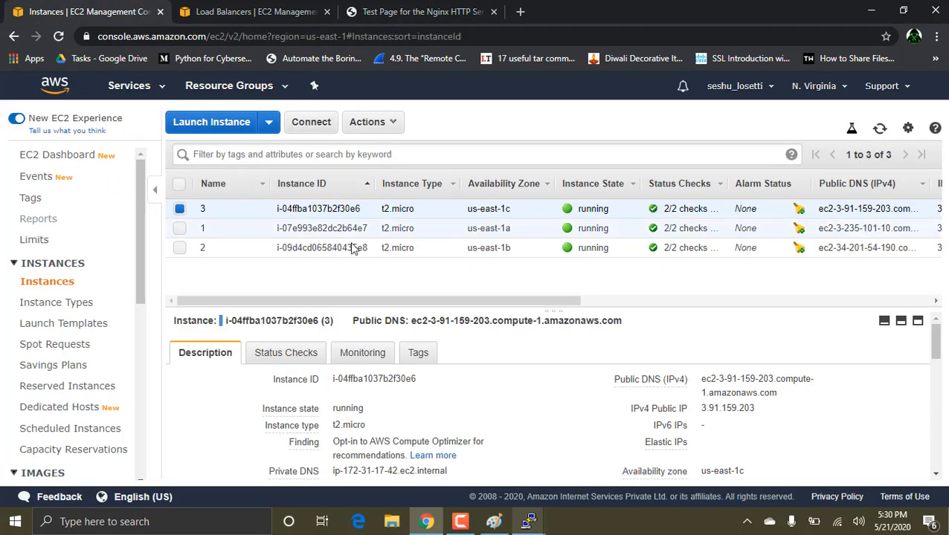
left_click(378, 230)
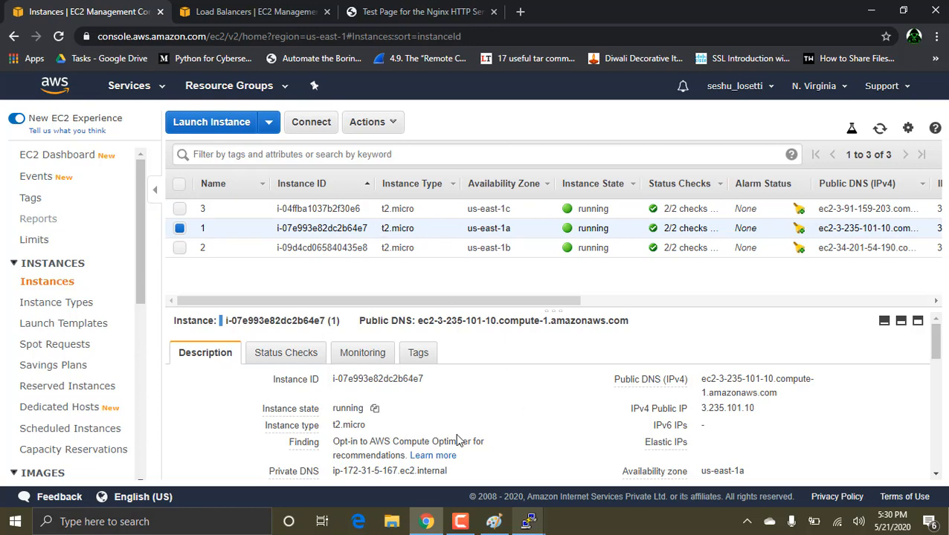
Step: Switch to the PuTTY session on ip-172-31-5-167 and stop nginx on instance 1 with "service nginx stop"
scroll(457, 440, "down", 1)
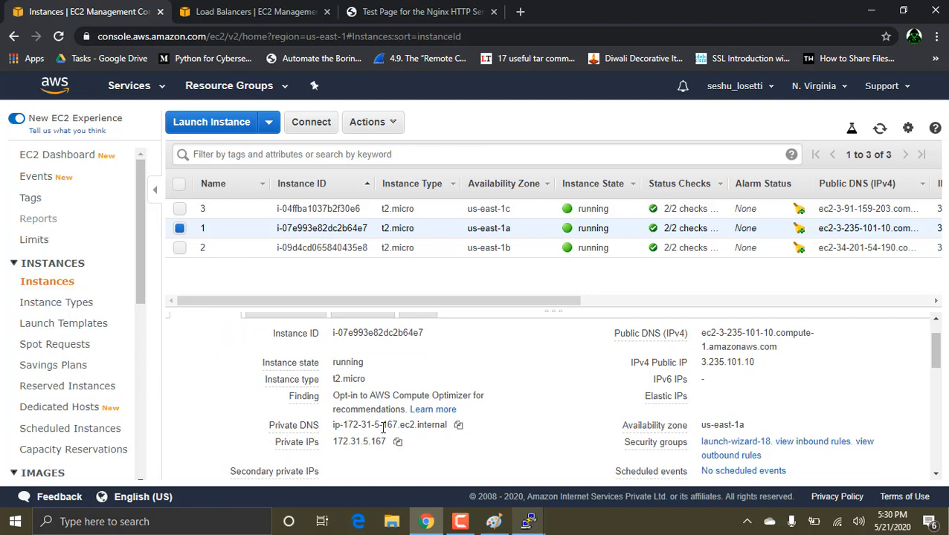
left_click(528, 522)
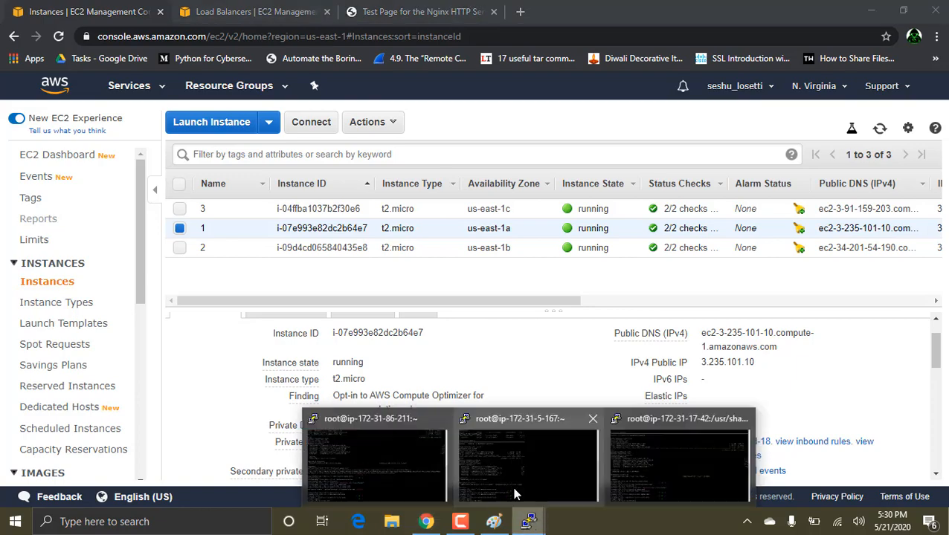
mouse_move(482, 472)
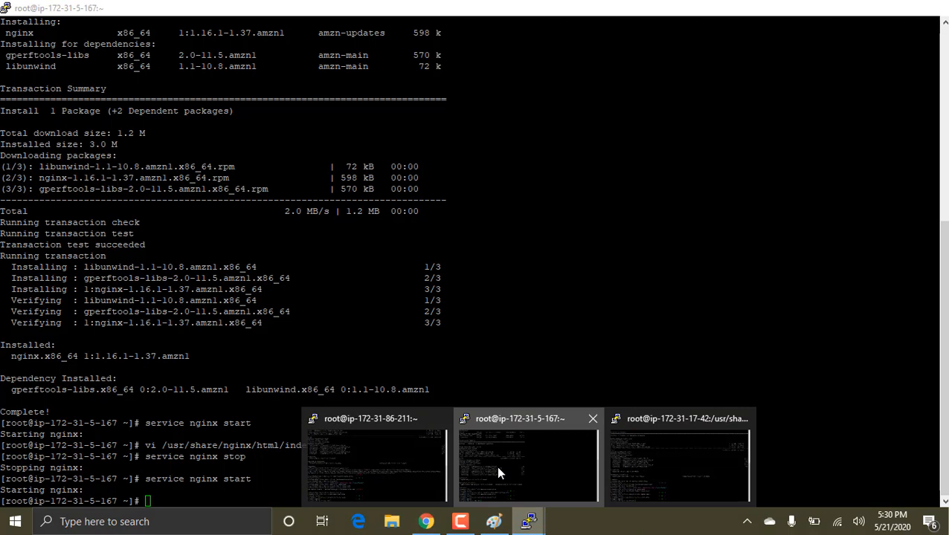
left_click(496, 465)
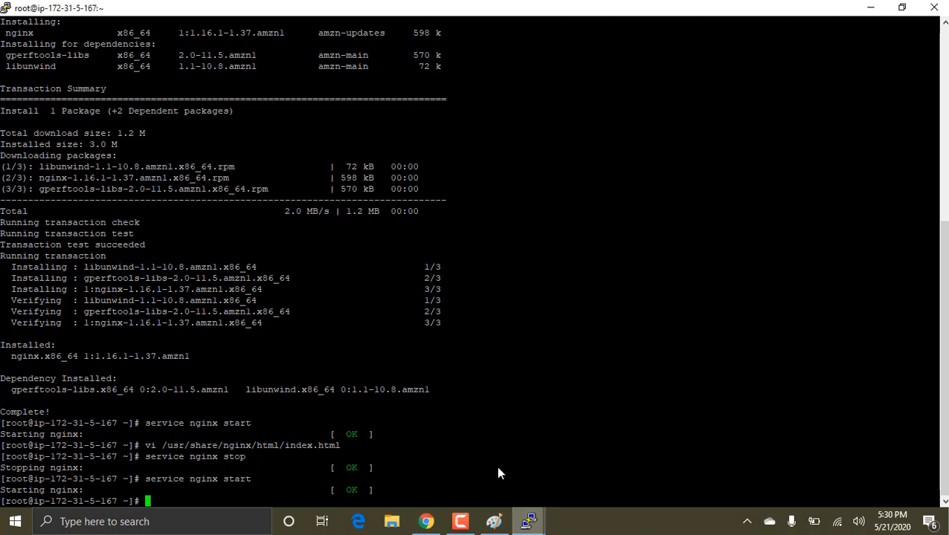
key("Up")
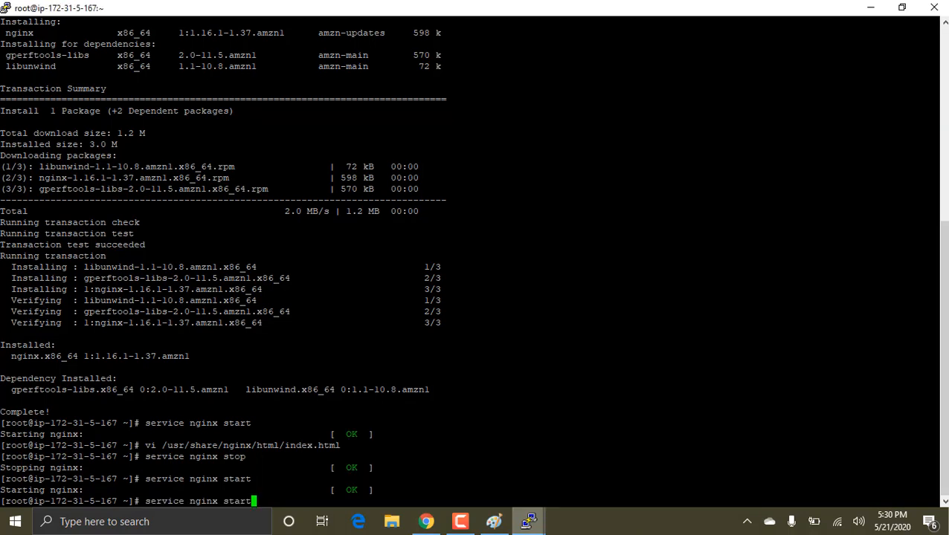
key("Up")
key("Return")
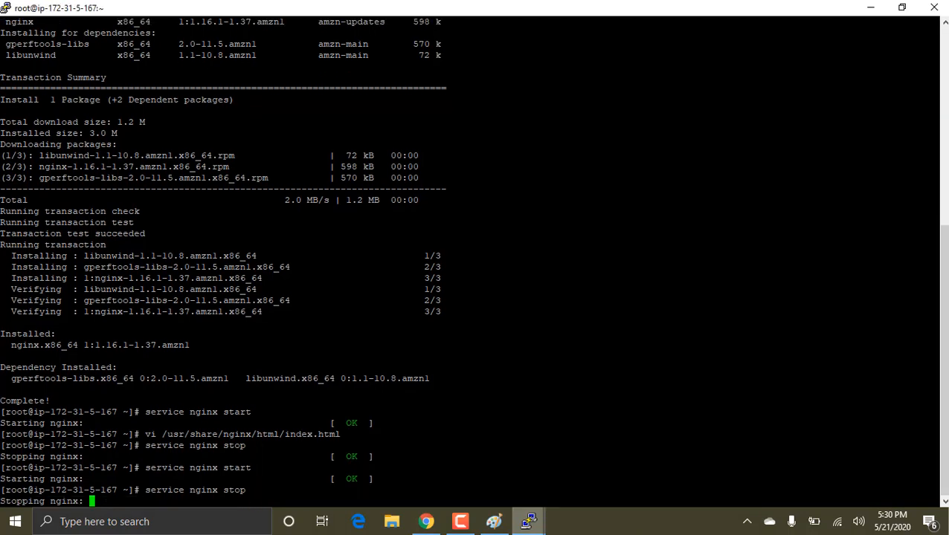
Step: Switch to Chrome and reload the load balancer's web page four times to check which web server responds
left_click(426, 521)
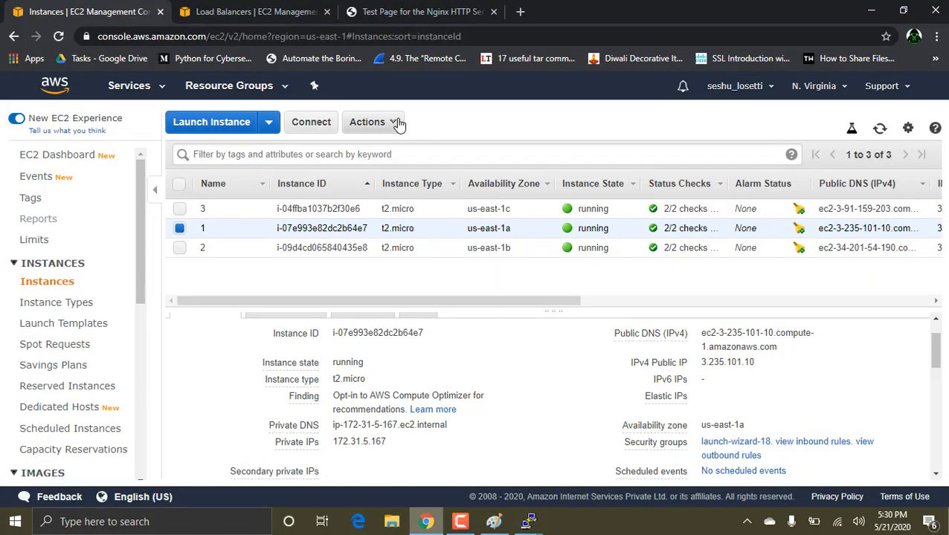
left_click(409, 11)
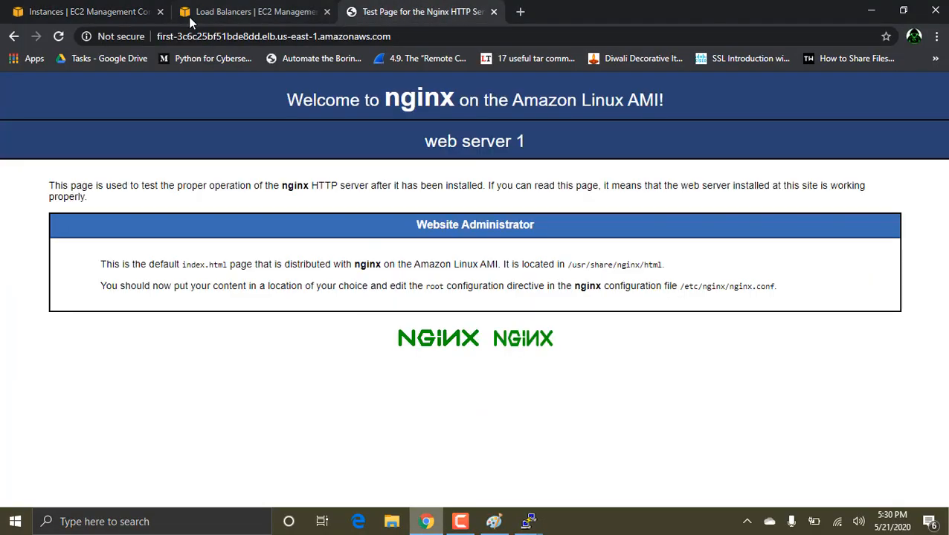
left_click(64, 39)
left_click(64, 39)
left_click(64, 40)
left_click(64, 40)
Step: Check the nginx stop command's output in the ip-172-31-5-167 PuTTY session and reload the load balancer's page in Chrome
left_click(534, 517)
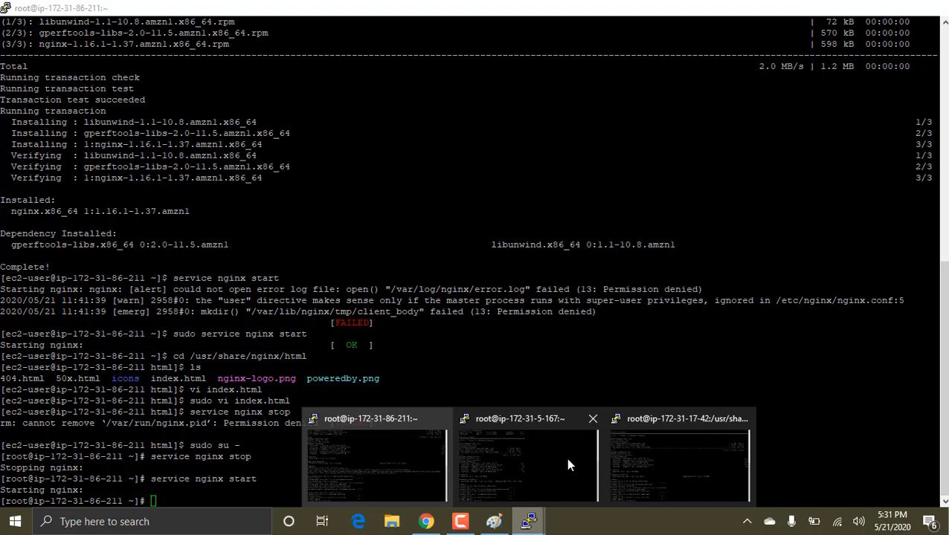
left_click(565, 458)
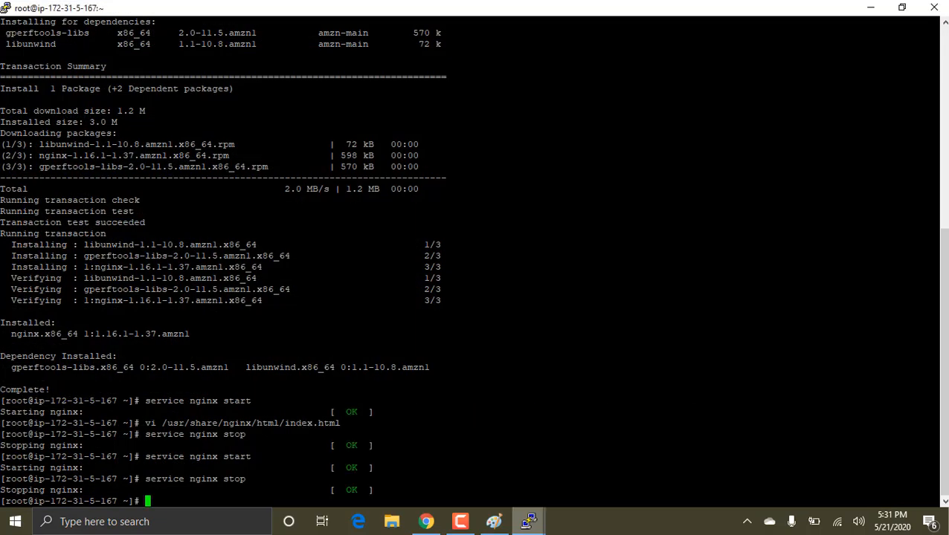
left_click(428, 523)
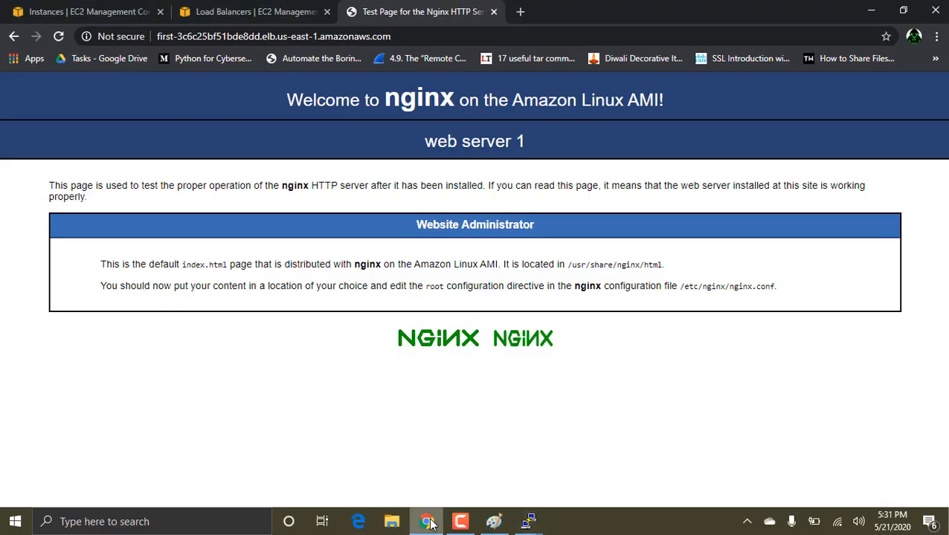
left_click(58, 37)
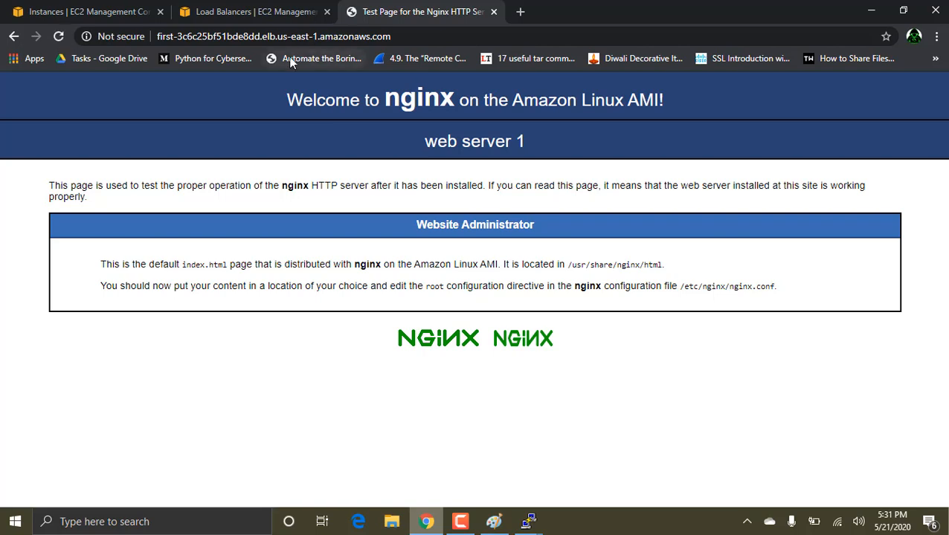
Step: Open the load balancer's DNS address in a new browser tab and reload it three times to check the responding server
left_click(350, 37)
key("ctrl+c")
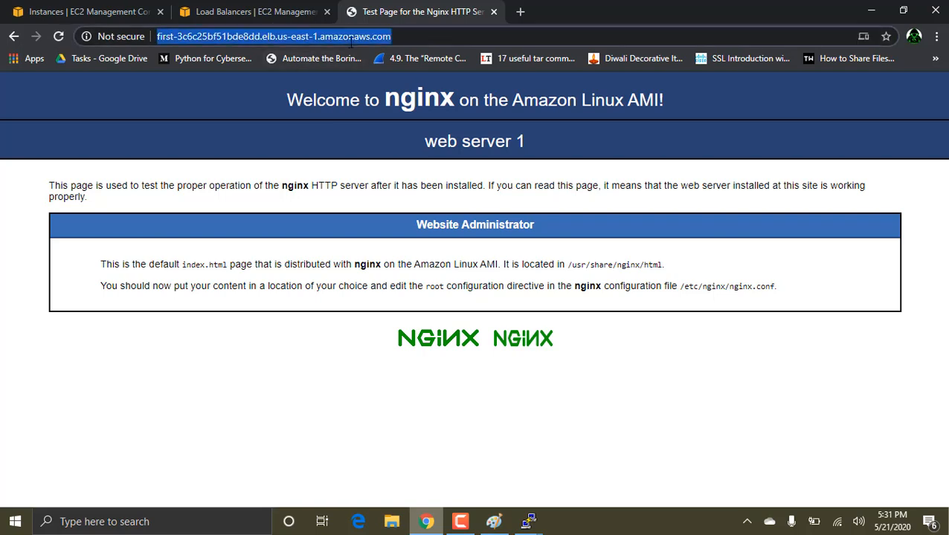
left_click(520, 11)
key("ctrl+v")
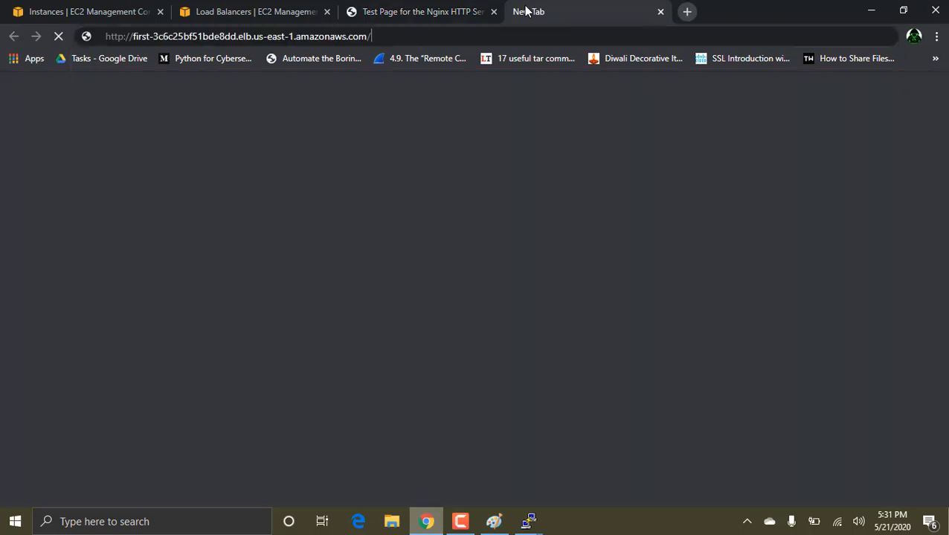
key("Return")
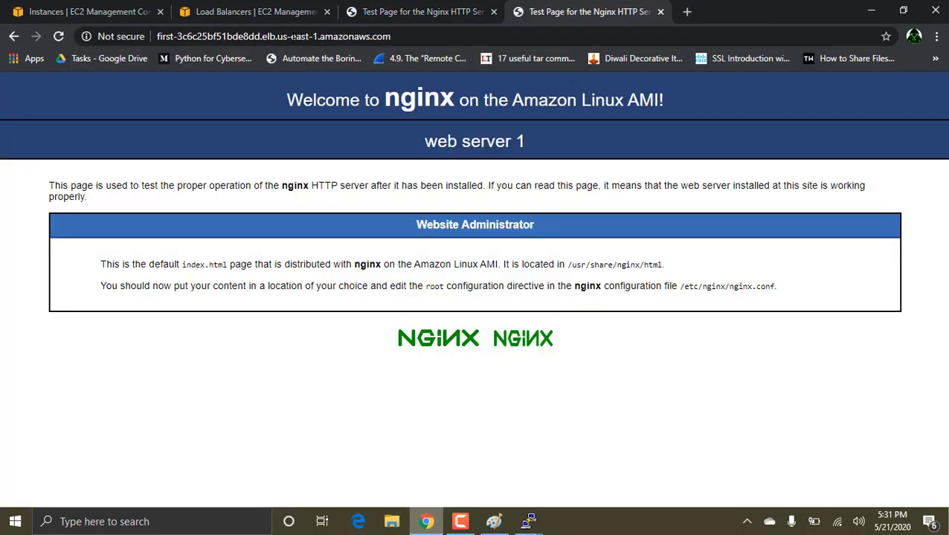
left_click(64, 40)
left_click(65, 40)
left_click(65, 39)
Step: Copy instance 2's public DNS from the EC2 instances list and open it in a new browser tab
left_click(51, 7)
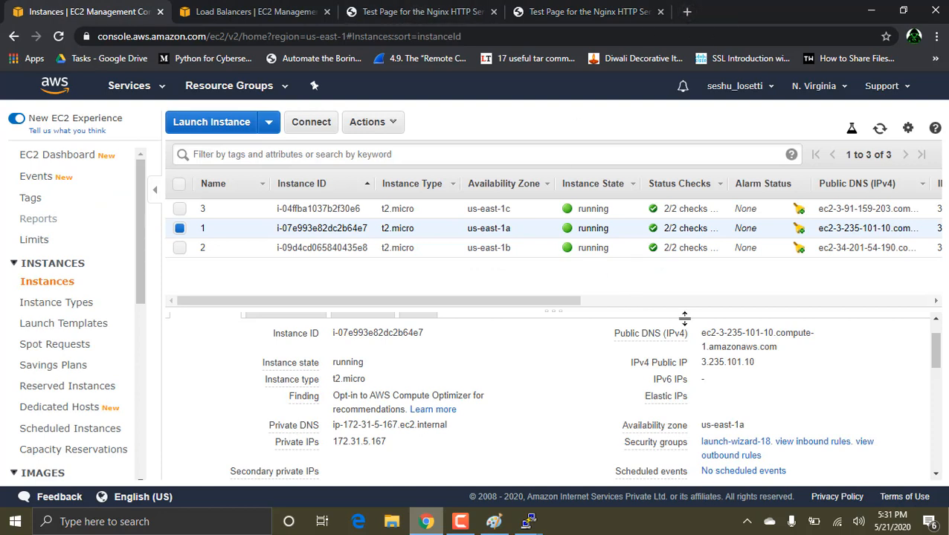
left_click(480, 249)
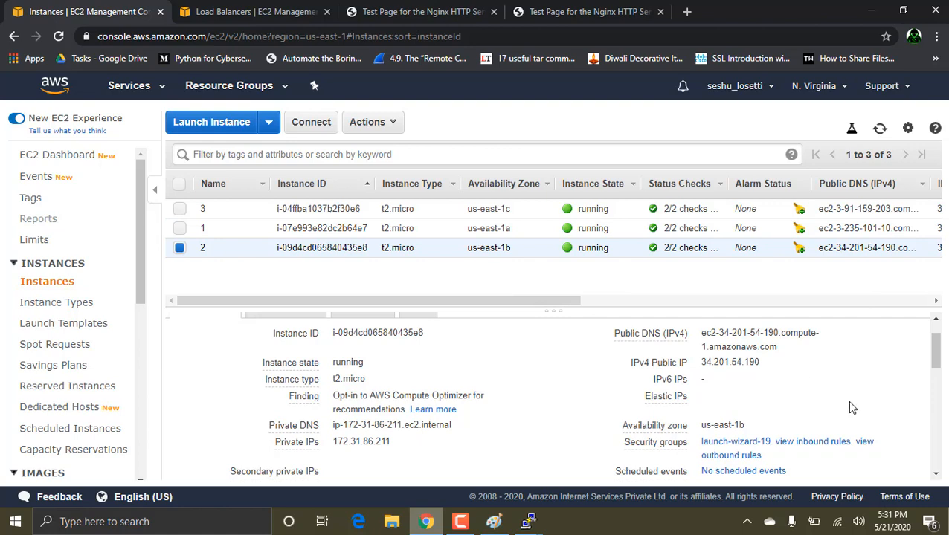
left_click(787, 346)
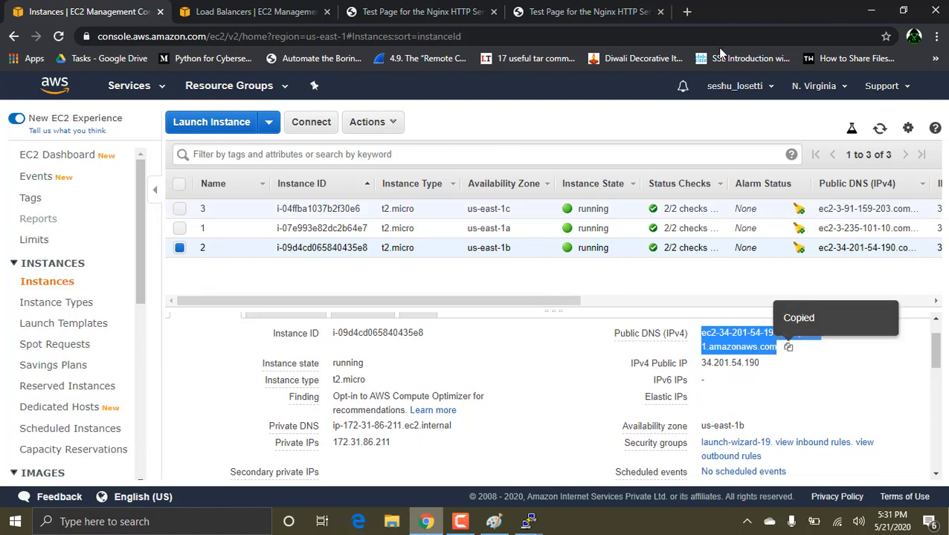
left_click(692, 18)
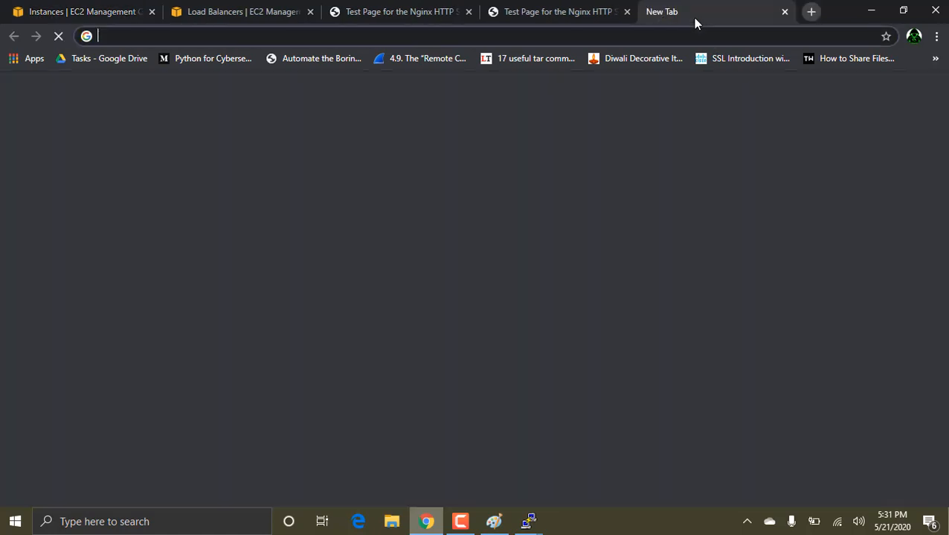
key("ctrl+v")
key("Return")
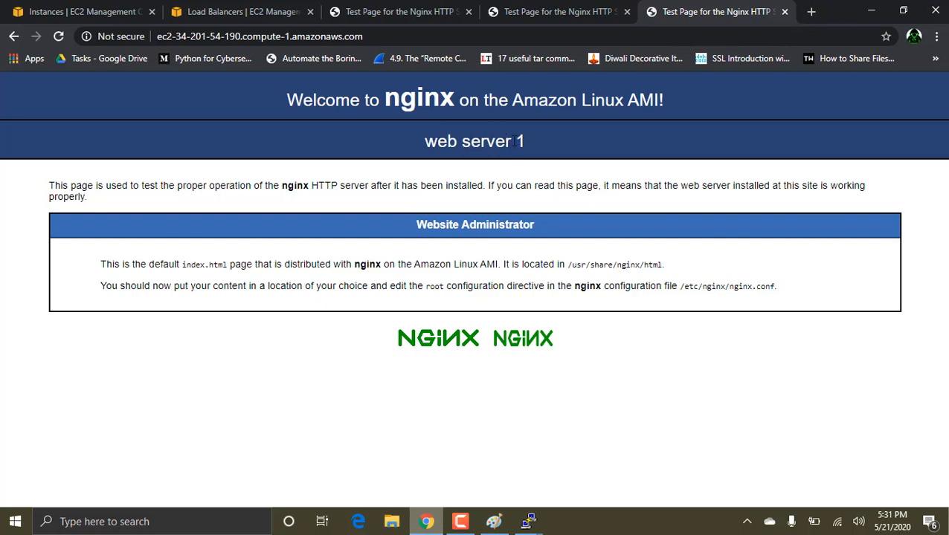
Step: Close the three nginx test page tabs, leaving only the two EC2 console tabs open
left_click(626, 12)
left_click(626, 13)
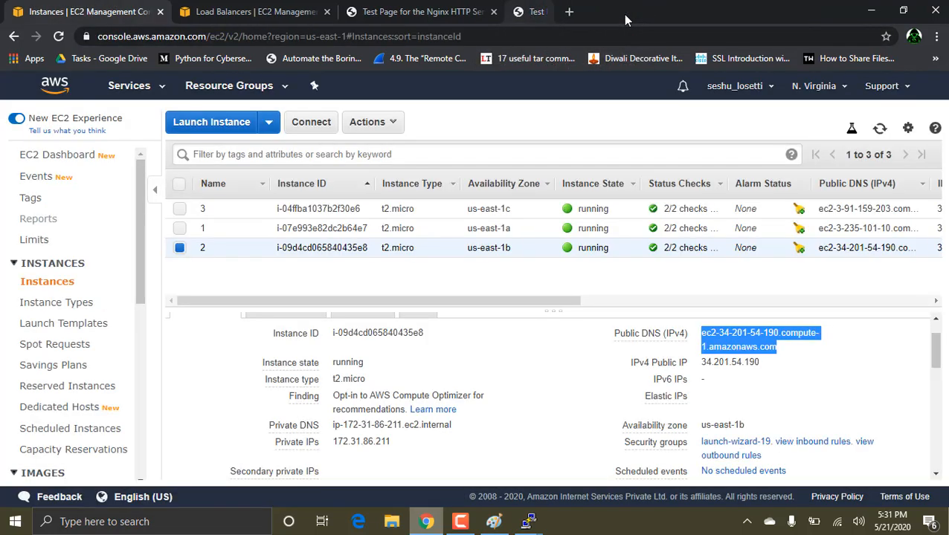
left_click(493, 13)
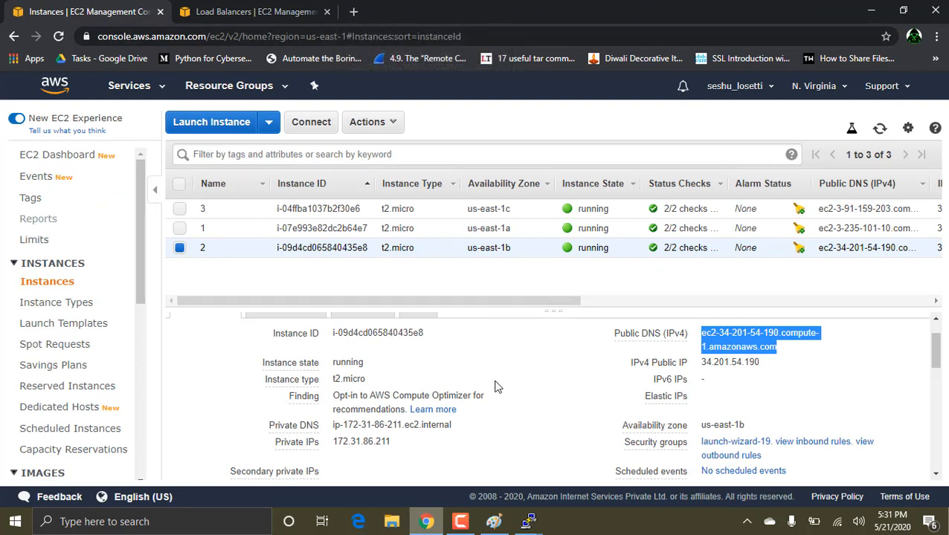
Step: Review the availability zone diagram in Paint and open the Target Groups list in the EC2 console in Chrome
left_click(493, 523)
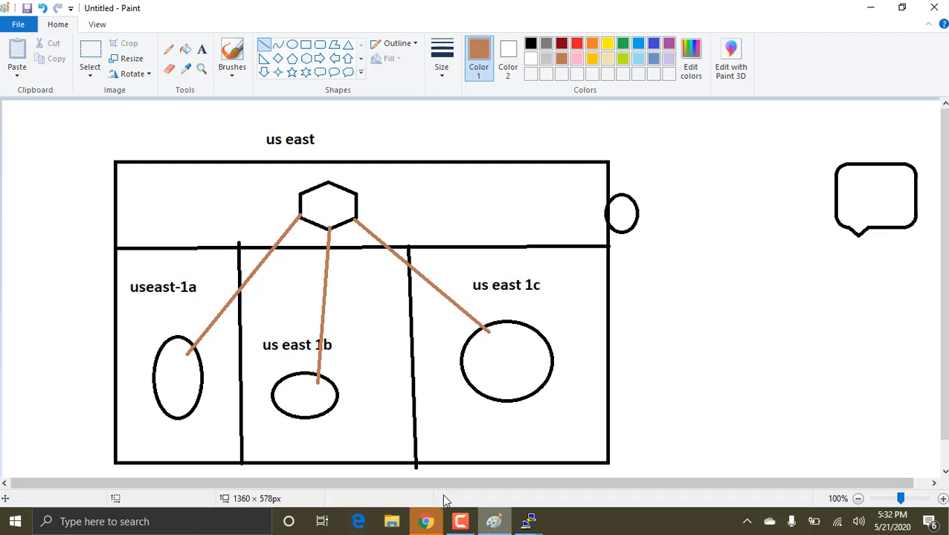
left_click(427, 525)
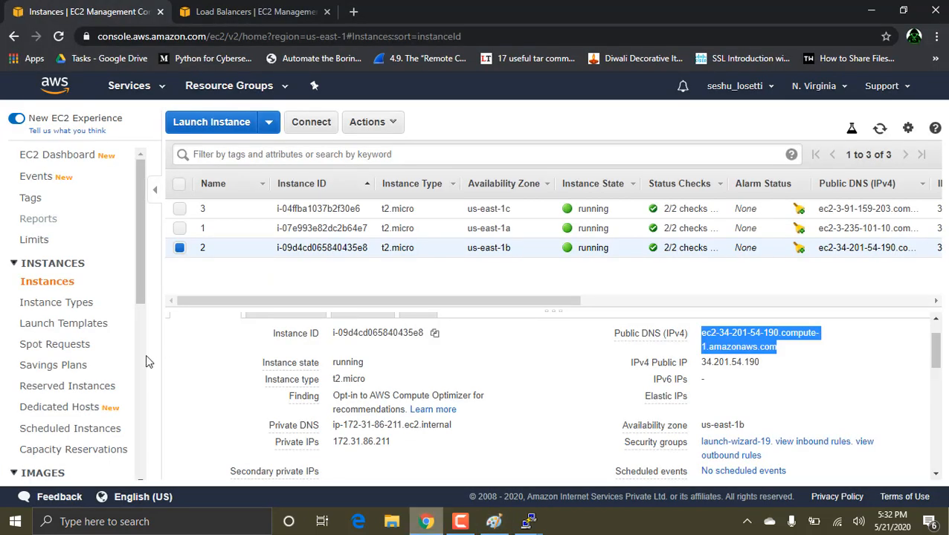
scroll(80, 373, "down", 3)
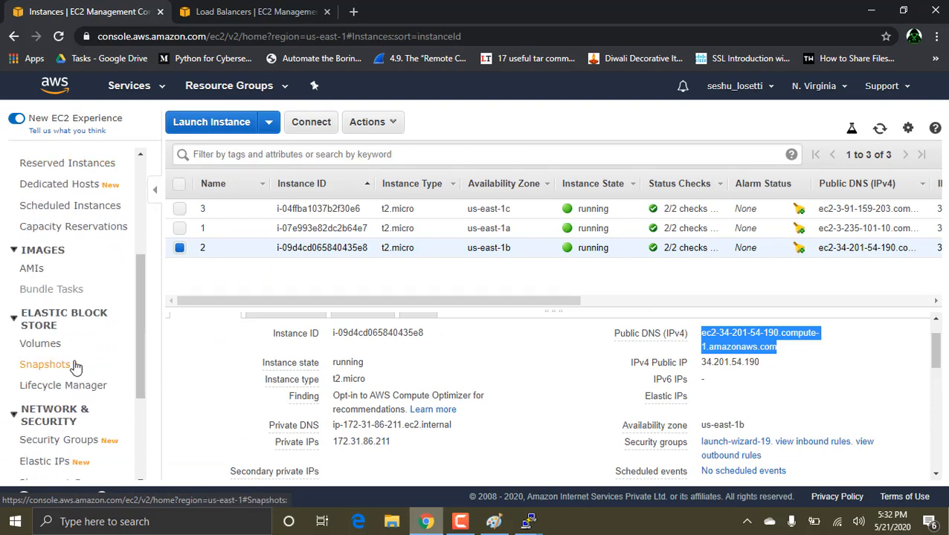
scroll(58, 440, "down", 2)
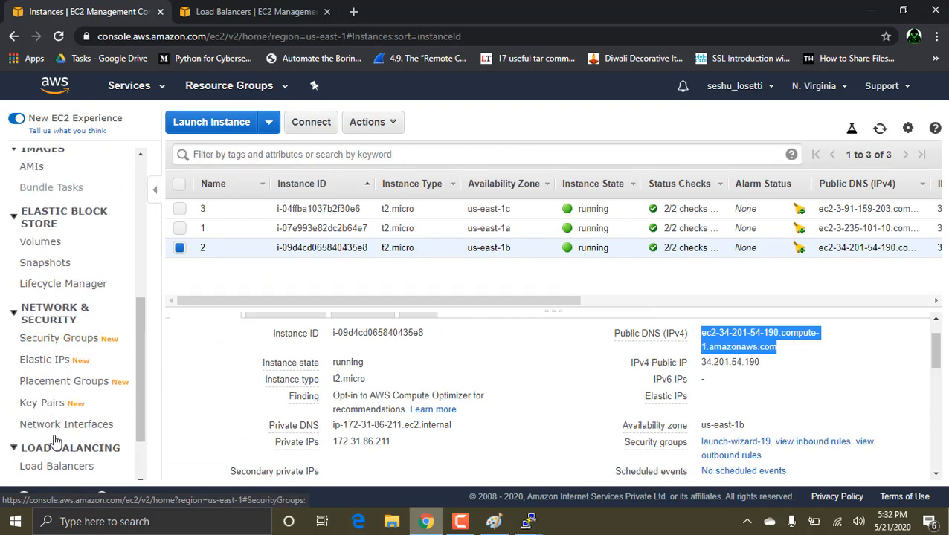
scroll(56, 442, "down", 2)
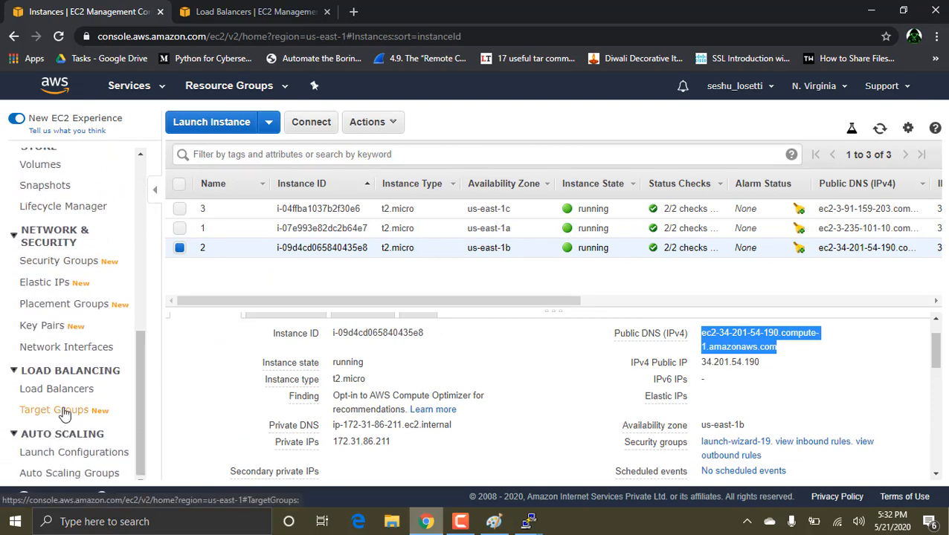
left_click(64, 413)
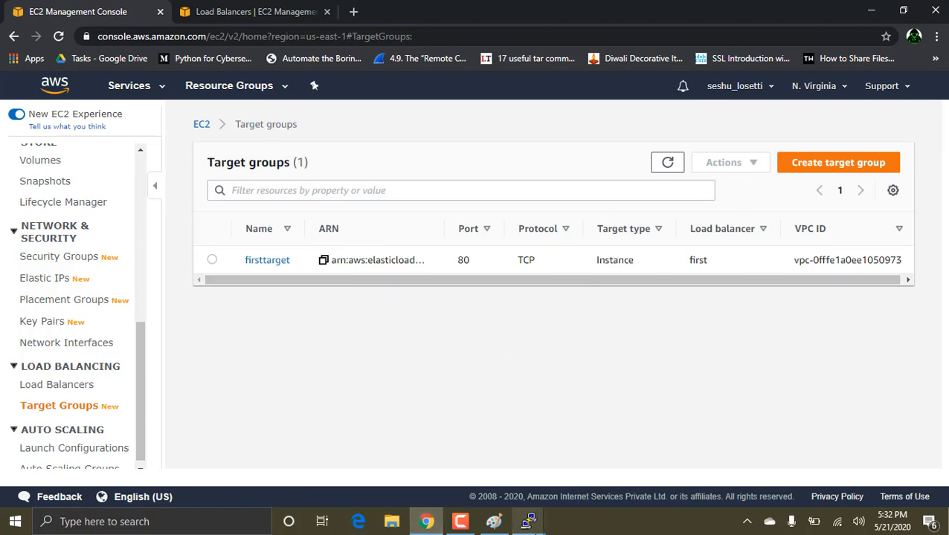
Step: Switch to Paint and start a new blank drawing, discarding the availability zone diagram without saving
left_click(494, 521)
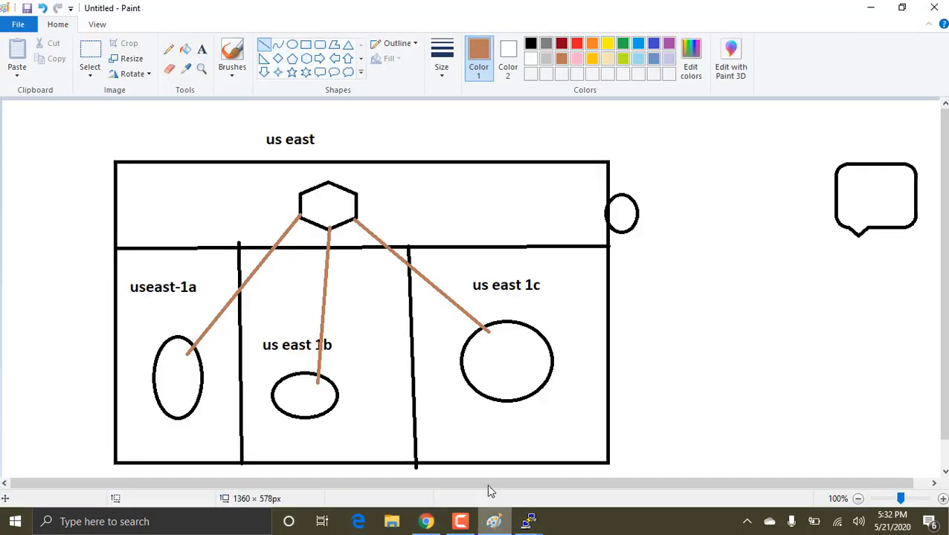
key("ctrl+n")
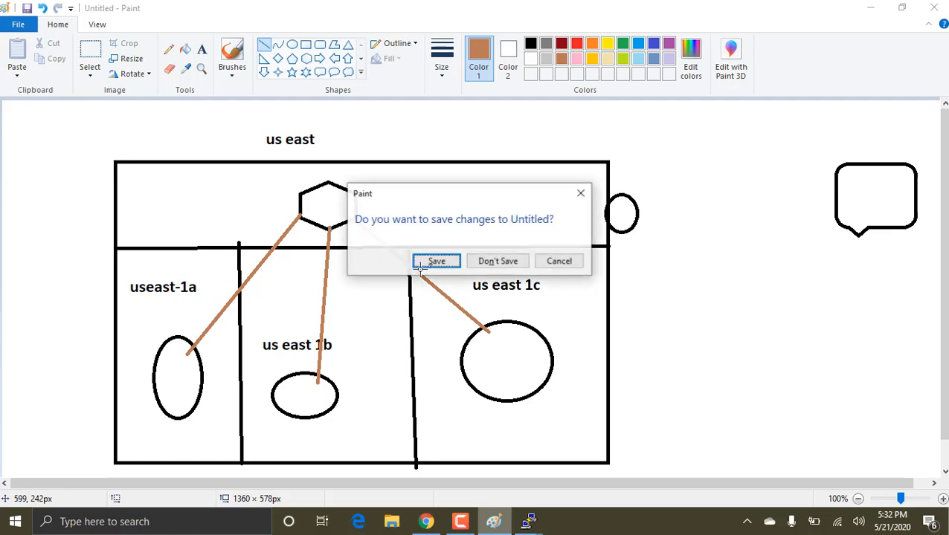
left_click(487, 261)
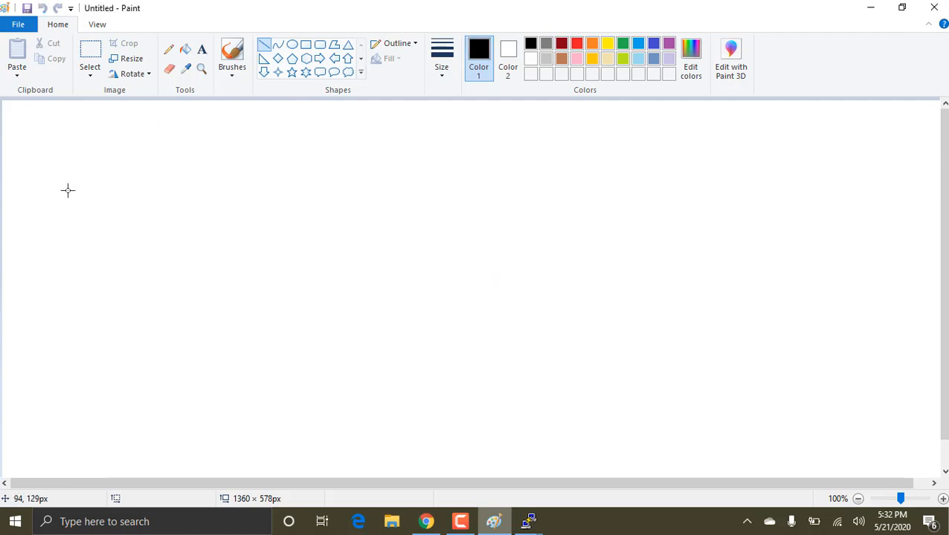
Step: Draw a black outlined rectangle about 347 × 377 px near the canvas's left edge
left_click_drag(59, 195, 270, 361)
key("ctrl+z")
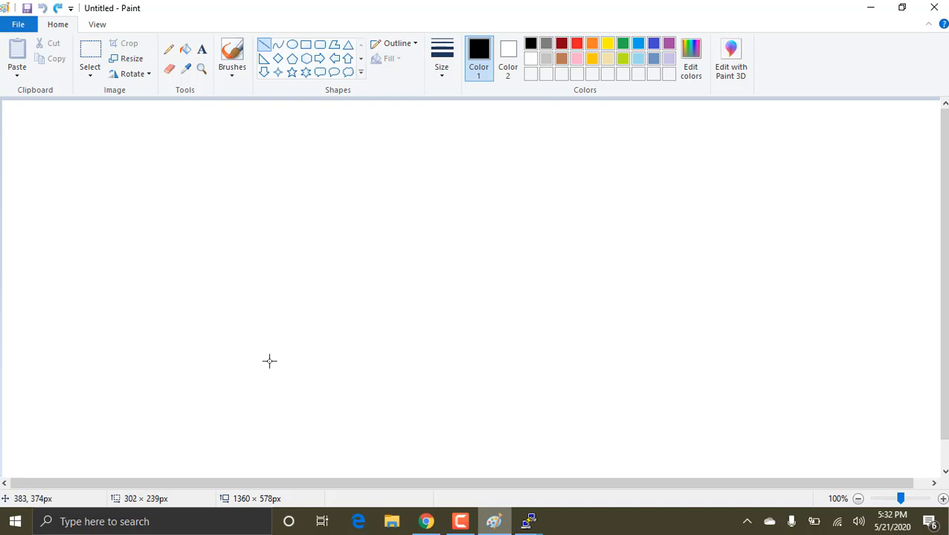
left_click(305, 47)
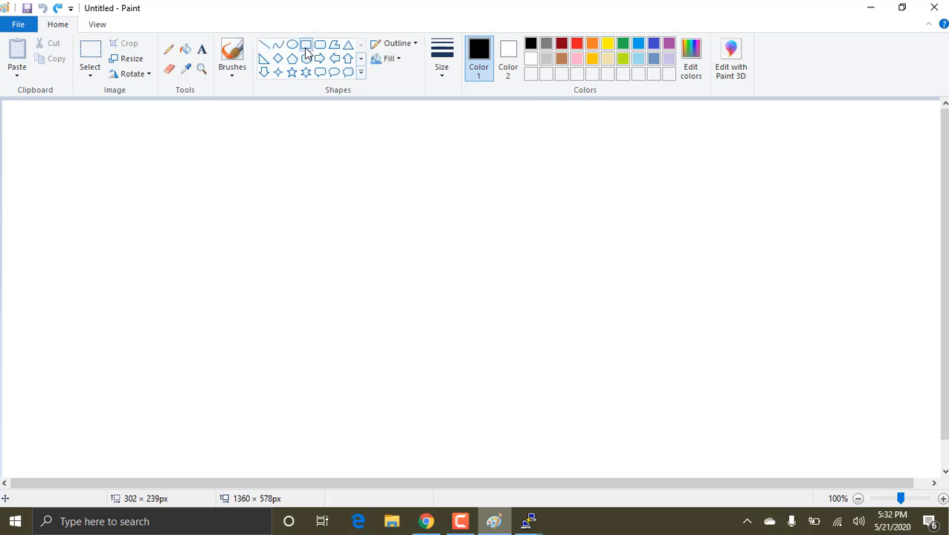
left_click_drag(50, 179, 292, 440)
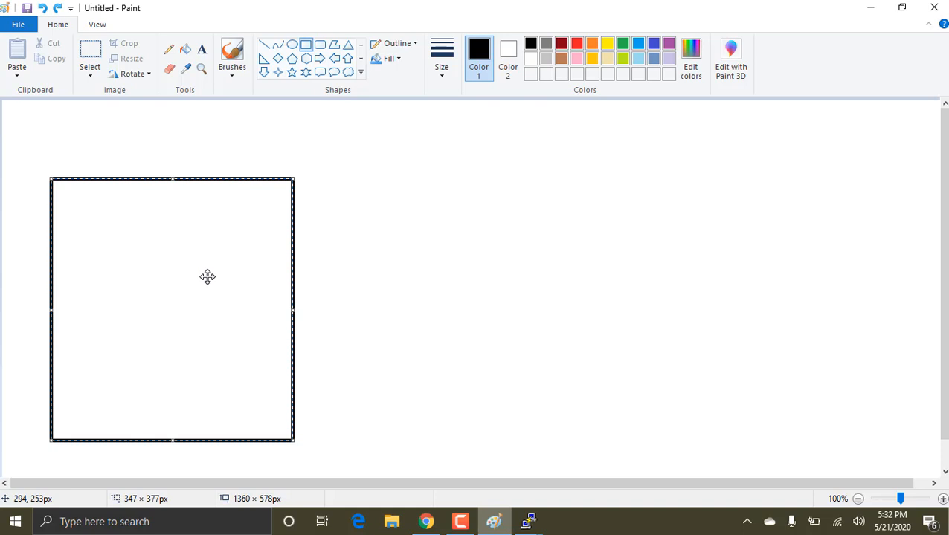
left_click(333, 195)
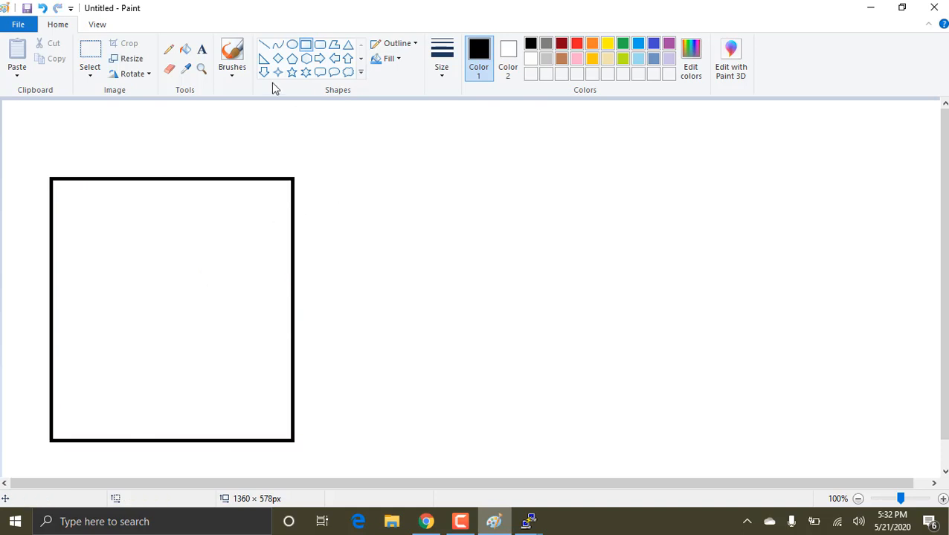
Step: Undo the tall rectangle and draw a black outlined rectangle about 416 × 320 px near the canvas's left edge
left_click(294, 46)
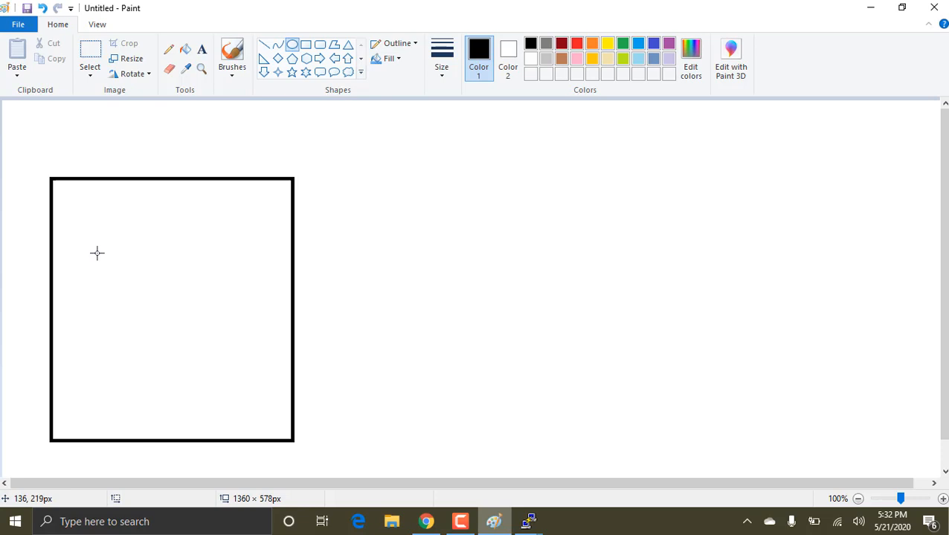
key("ctrl+z")
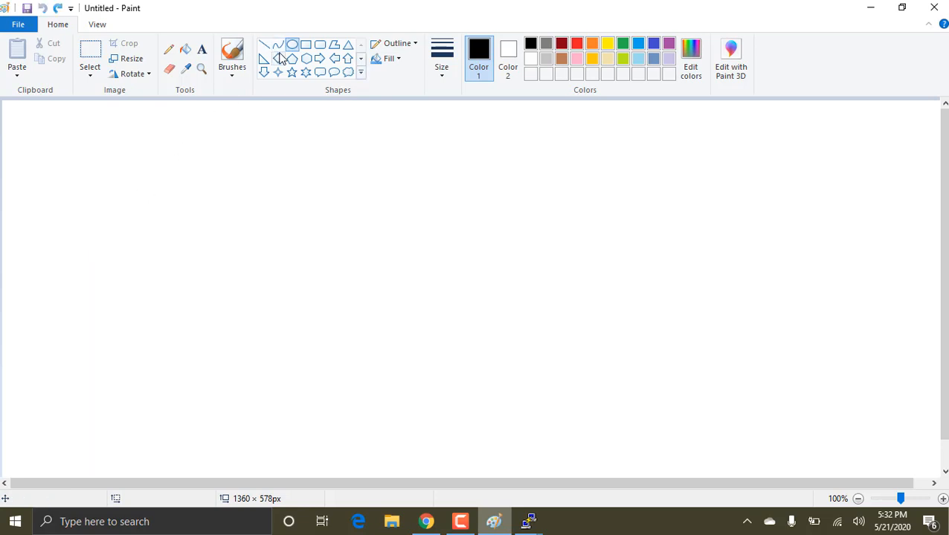
left_click(305, 46)
left_click_drag(51, 210, 348, 435)
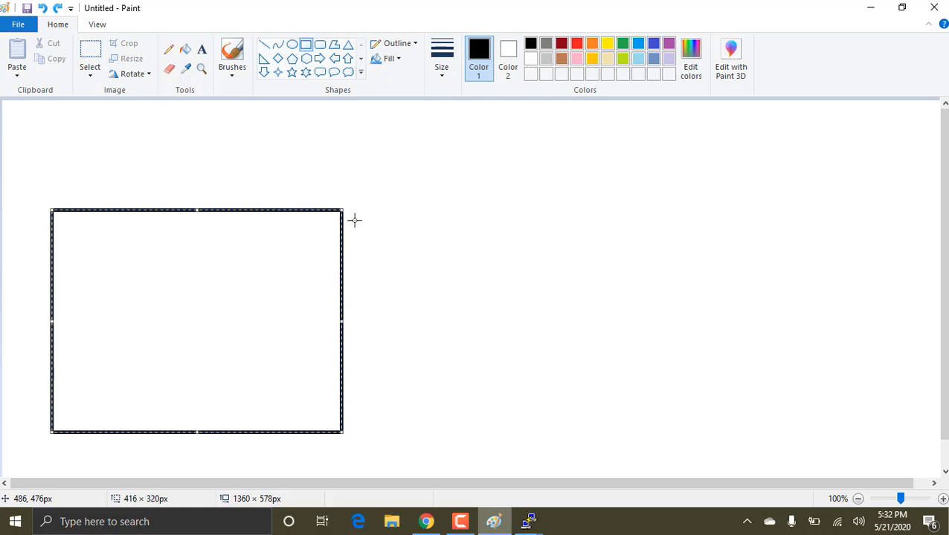
Step: Draw three rounded rectangles inside the left box: two in its upper half and one about 156 × 82 px below them
left_click(319, 46)
left_click_drag(77, 244, 179, 303)
left_click_drag(226, 254, 317, 316)
left_click_drag(122, 359, 230, 415)
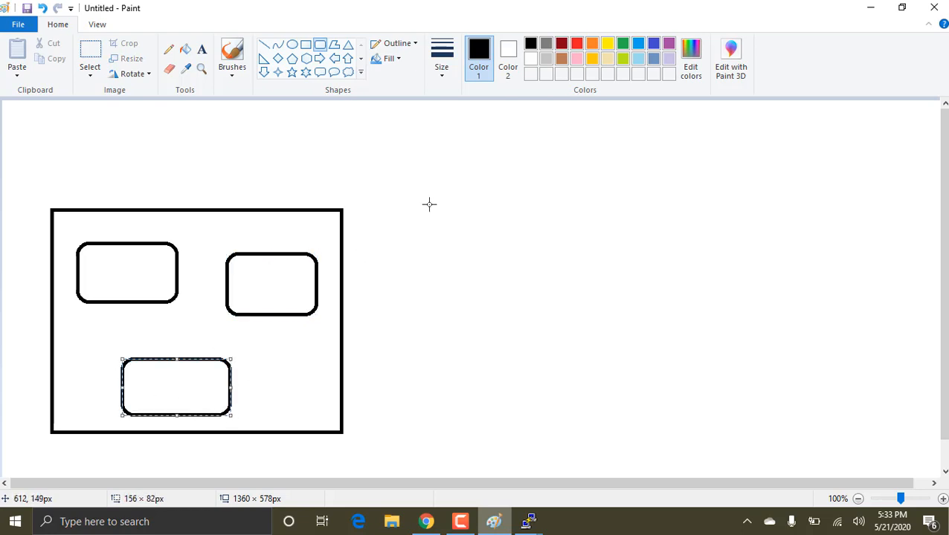
Step: Draw a second rectangle about 364 × 324 px beside the first box, with three separate ellipses inside it
left_click(310, 47)
left_click_drag(393, 208, 649, 435)
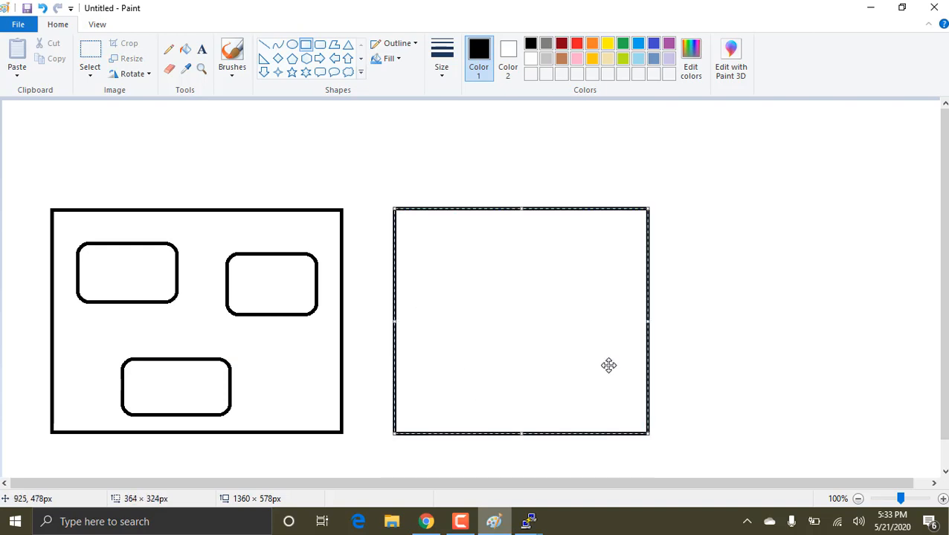
left_click(292, 45)
left_click_drag(458, 244, 421, 296)
left_click(567, 264)
left_click_drag(567, 264, 418, 400)
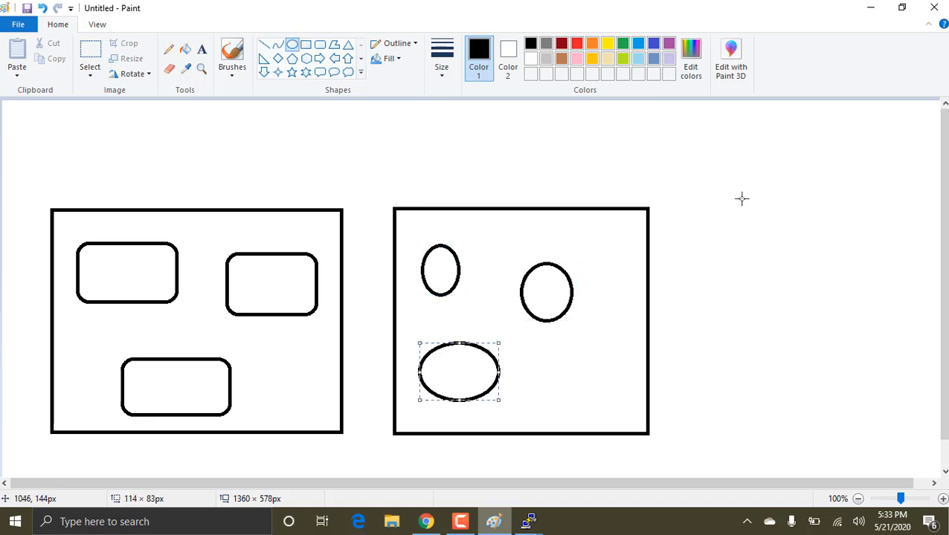
Step: Draw a third rectangle about 349 × 311 px near the canvas's right edge, with three separate ellipses inside it
left_click(306, 44)
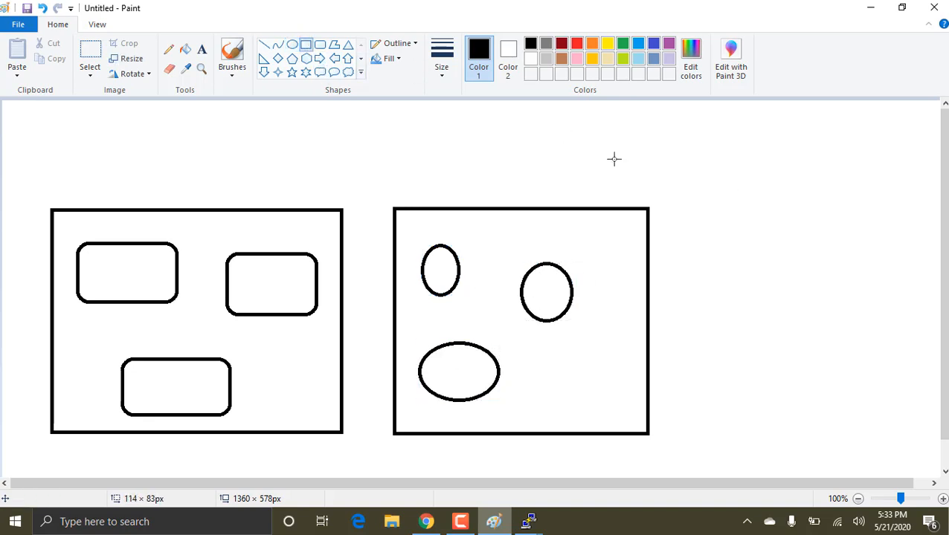
left_click_drag(690, 211, 934, 427)
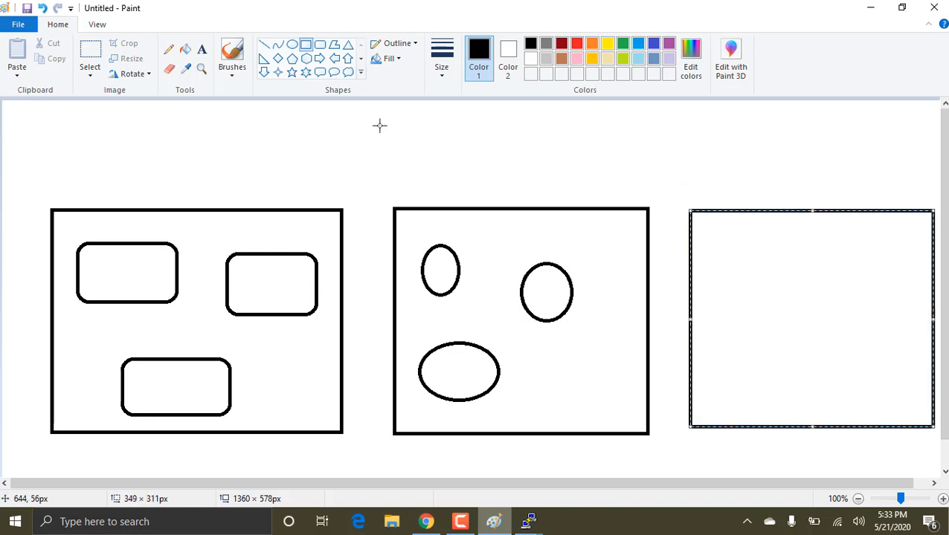
left_click(292, 44)
left_click_drag(828, 245, 760, 295)
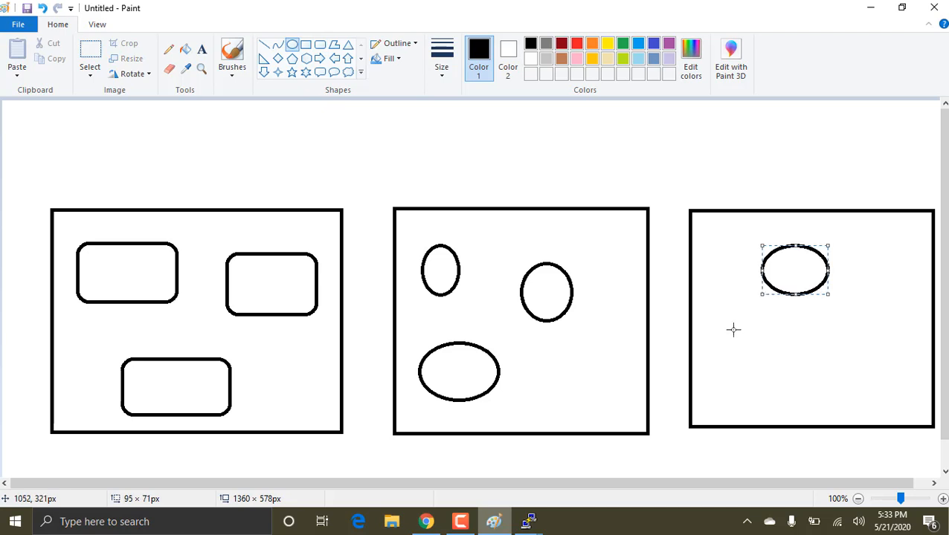
left_click_drag(731, 337, 704, 407)
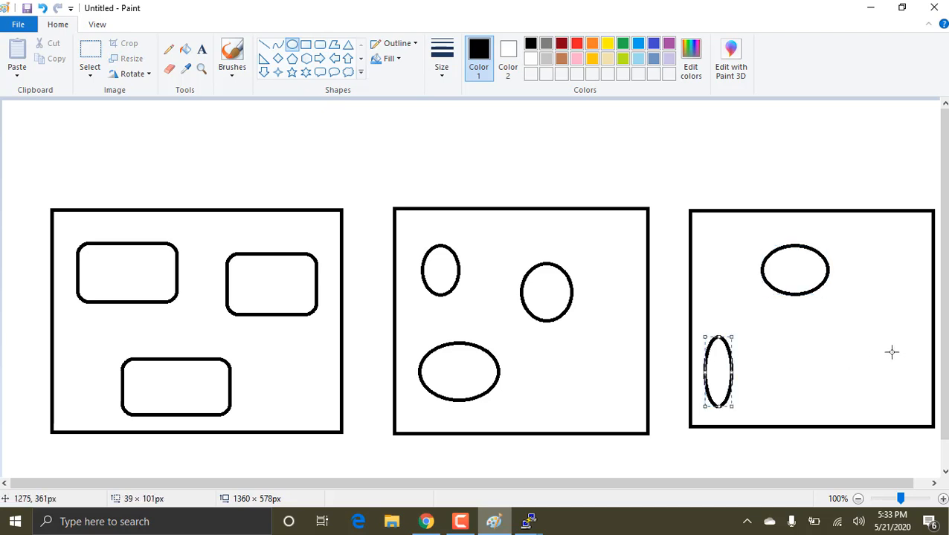
left_click_drag(892, 350, 797, 410)
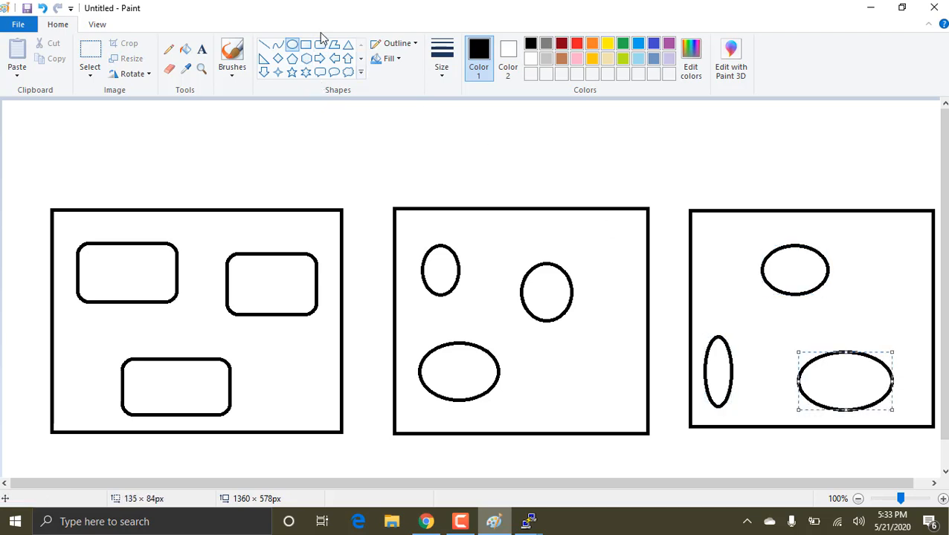
Step: Draw a pentagon about 108 × 91 px above the middle box
left_click(291, 58)
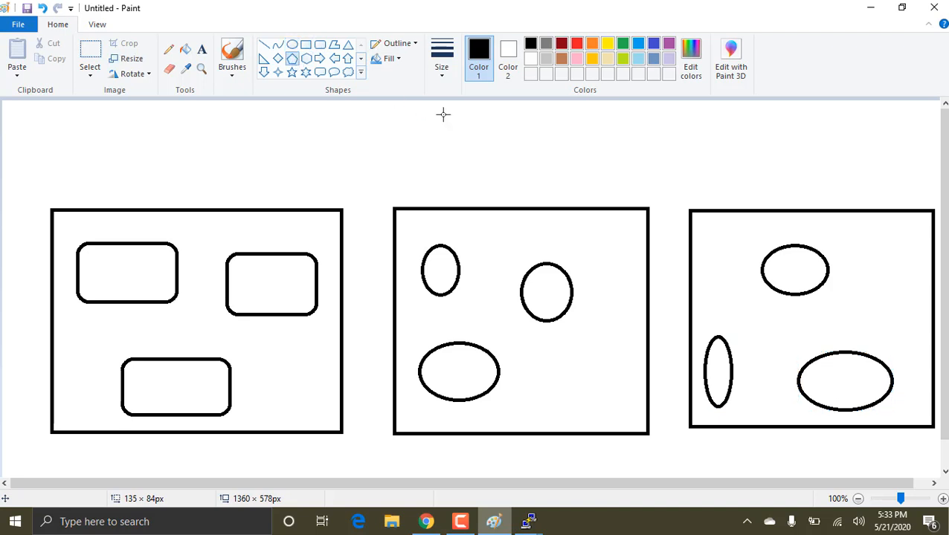
left_click_drag(484, 120, 409, 184)
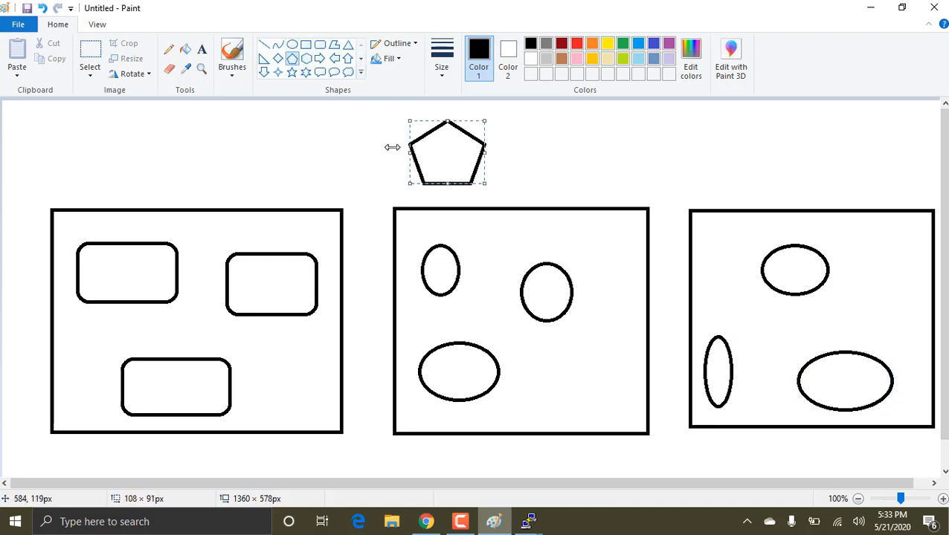
left_click(269, 49)
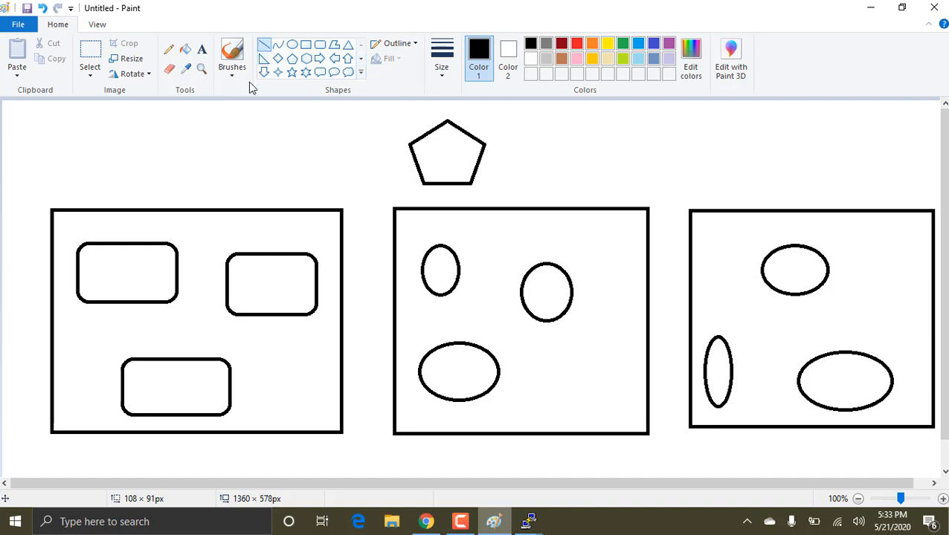
Step: Add the text label "flipcart" above the left box
left_click(201, 49)
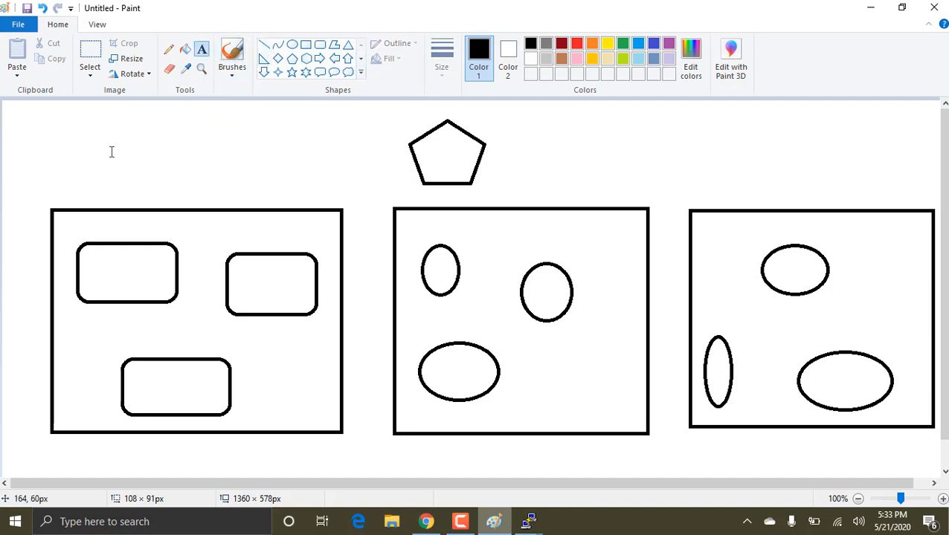
left_click(116, 191)
type("fli")
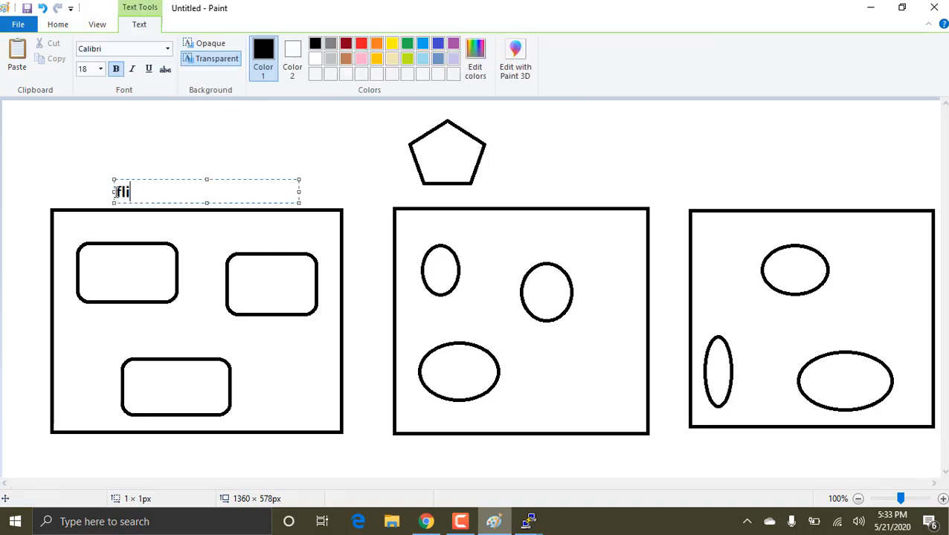
type("pcart")
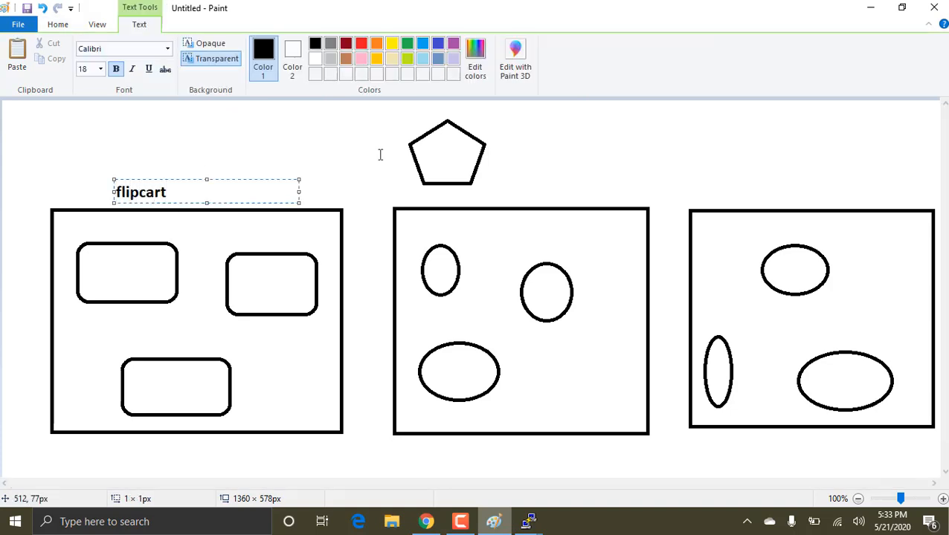
left_click(482, 196)
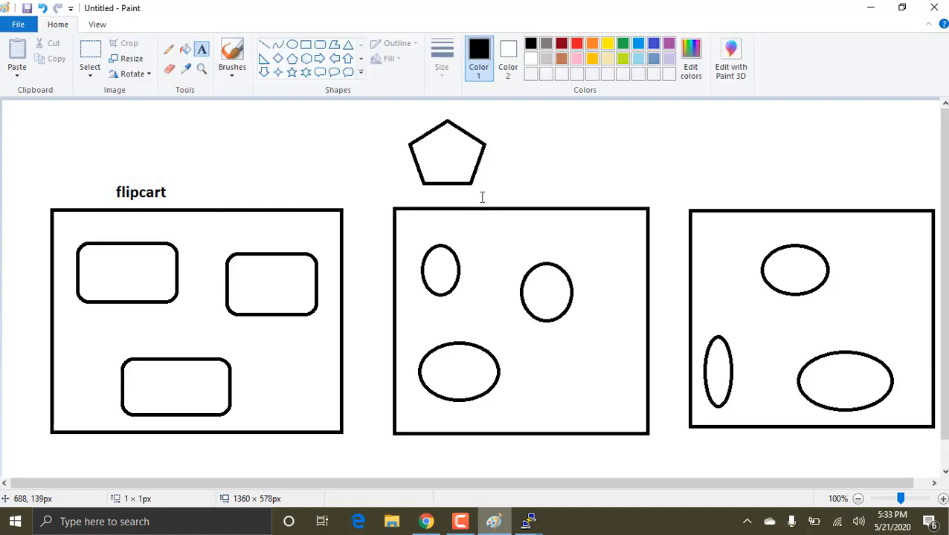
Step: Label the middle box "amazon" and the right box "ebay" with text placed above them
left_click(482, 197)
type("amazon")
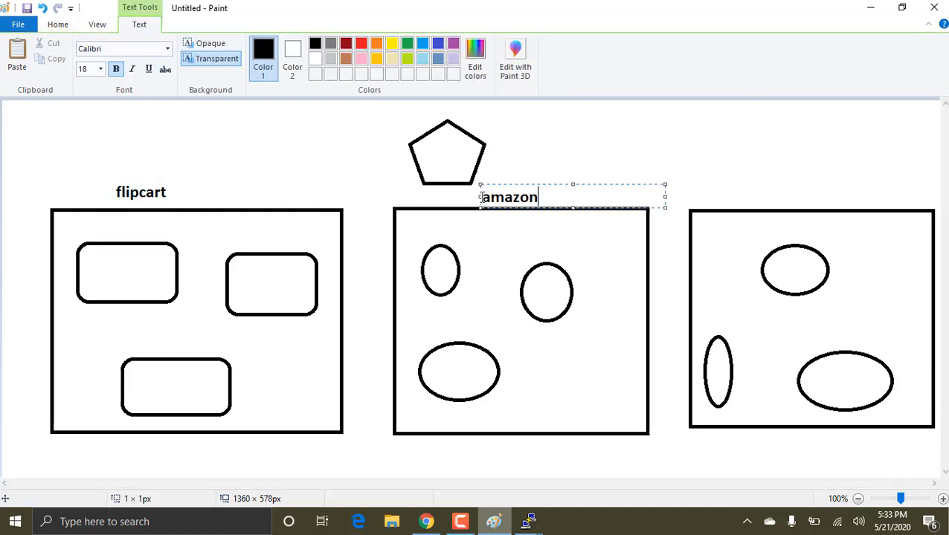
left_click(607, 149)
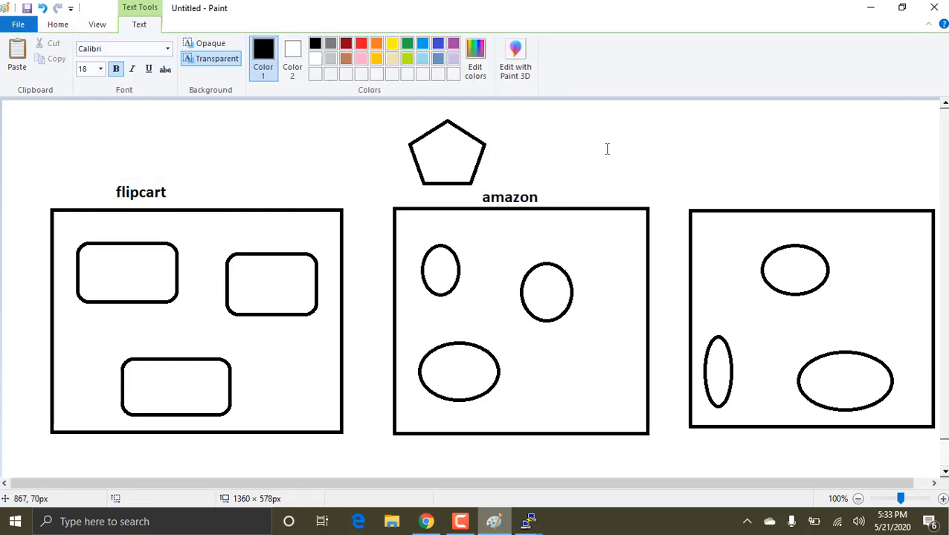
left_click(727, 179)
type("ebay")
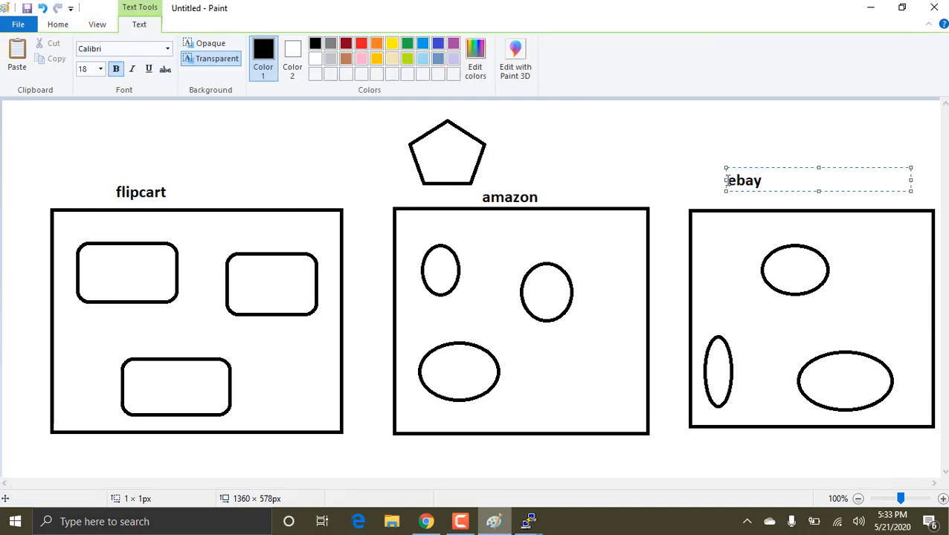
left_click(811, 155)
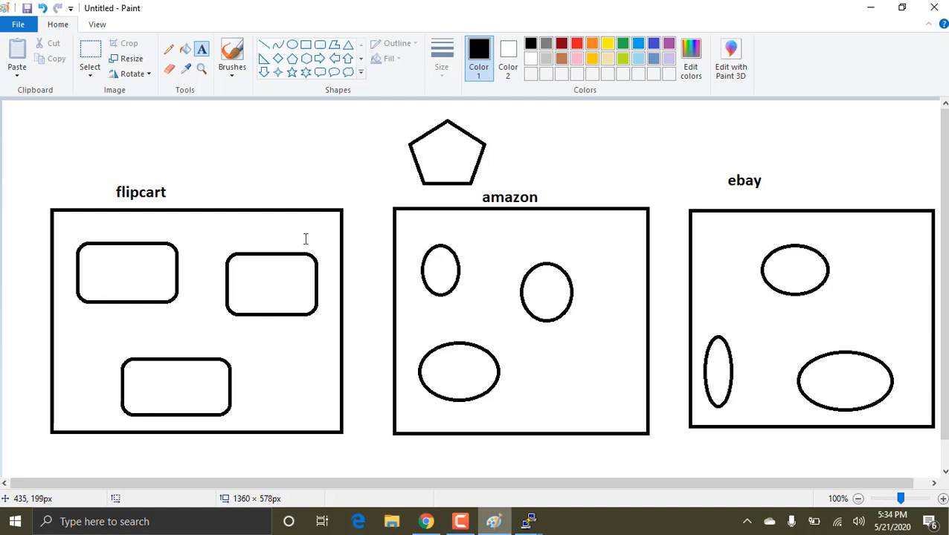
Step: Activate the Line tool for drawing straight lines in the diagram
left_click(264, 45)
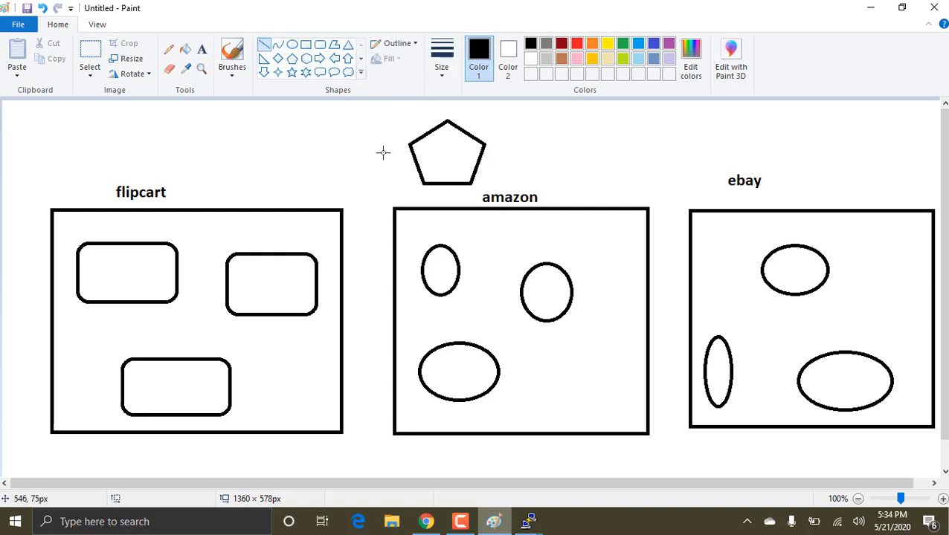
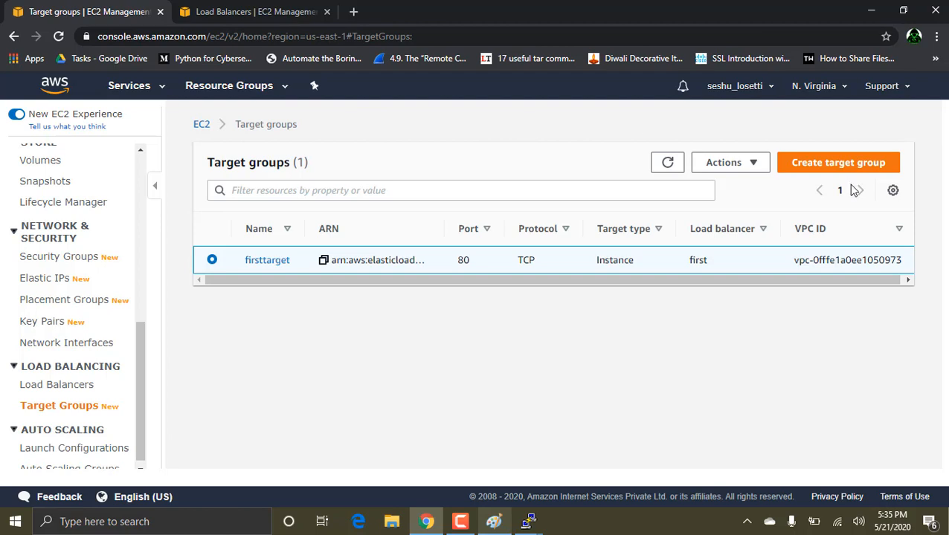
Step: Delete the firsttarget target group and confirm its deletion
left_click(727, 163)
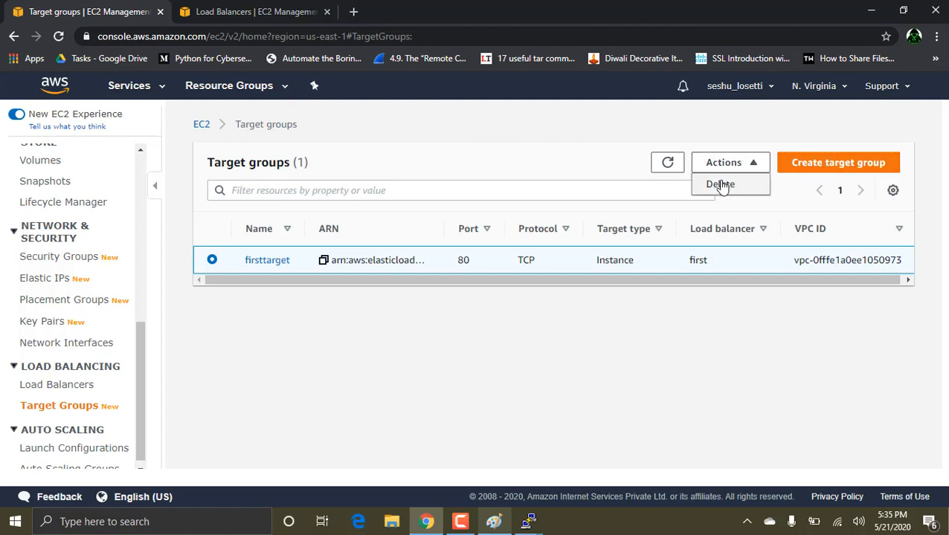
left_click(721, 185)
left_click(712, 381)
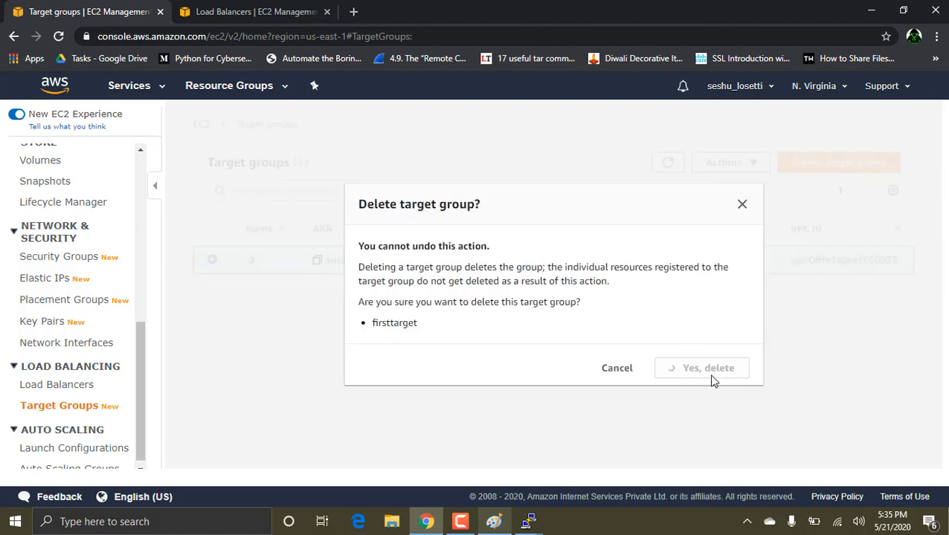
Step: Start creating a new Network Load Balancer and name it second
left_click(60, 385)
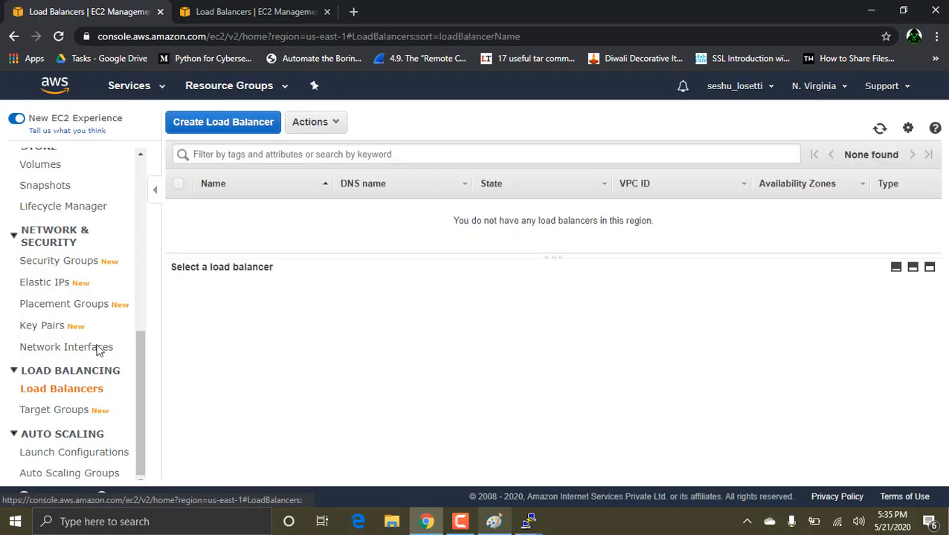
left_click(253, 129)
left_click(472, 307)
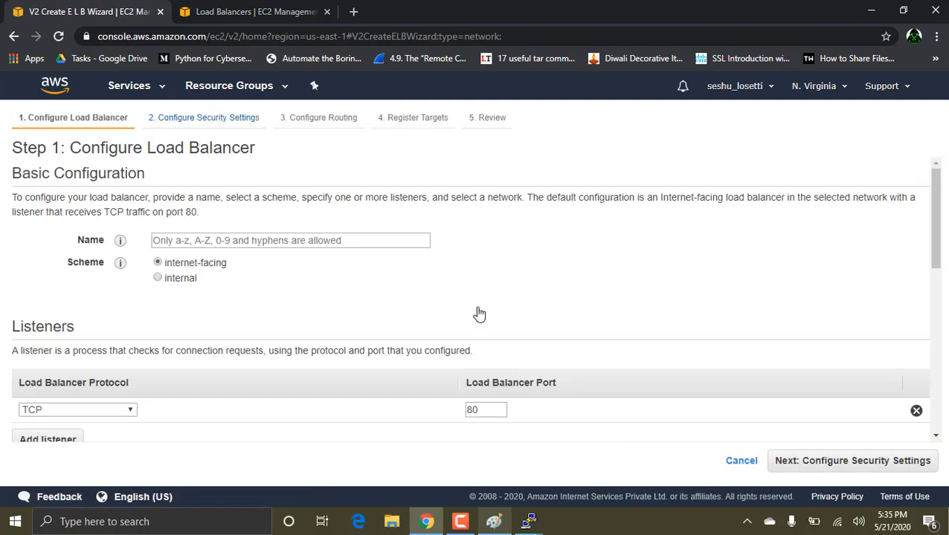
left_click(197, 242)
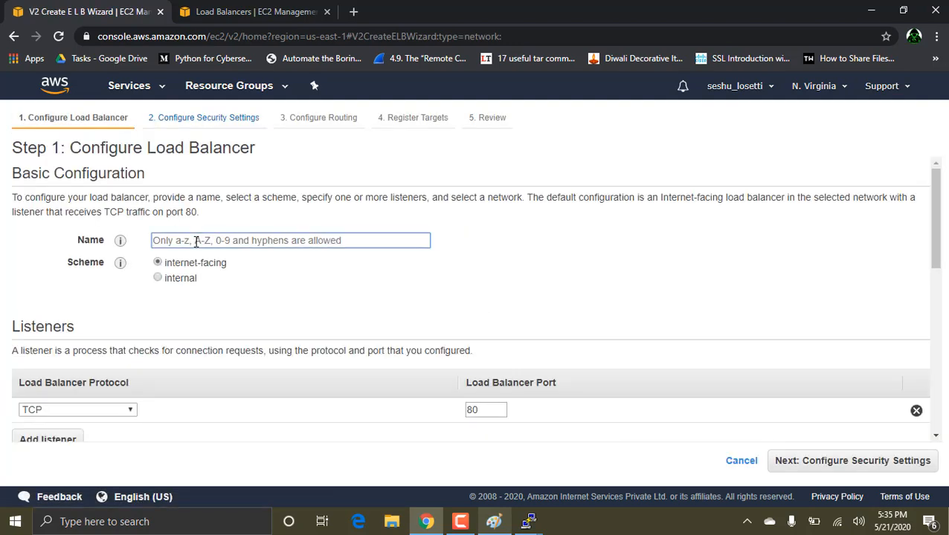
type("second")
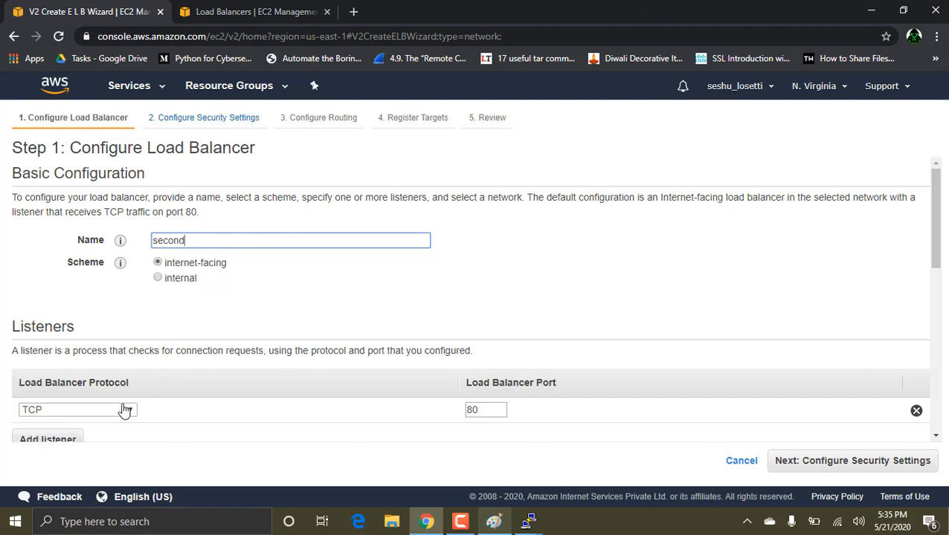
scroll(324, 327, "down", 3)
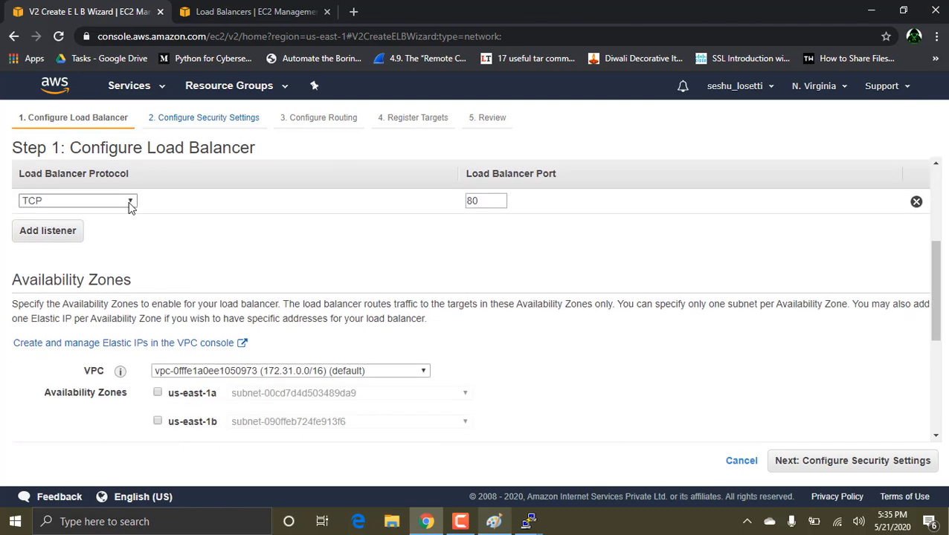
key("alt+Tab")
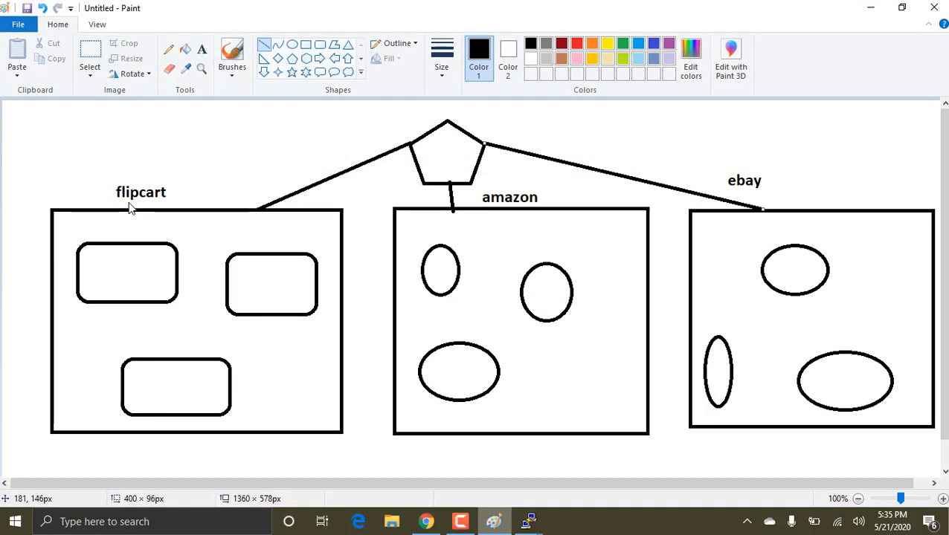
key("alt+Tab")
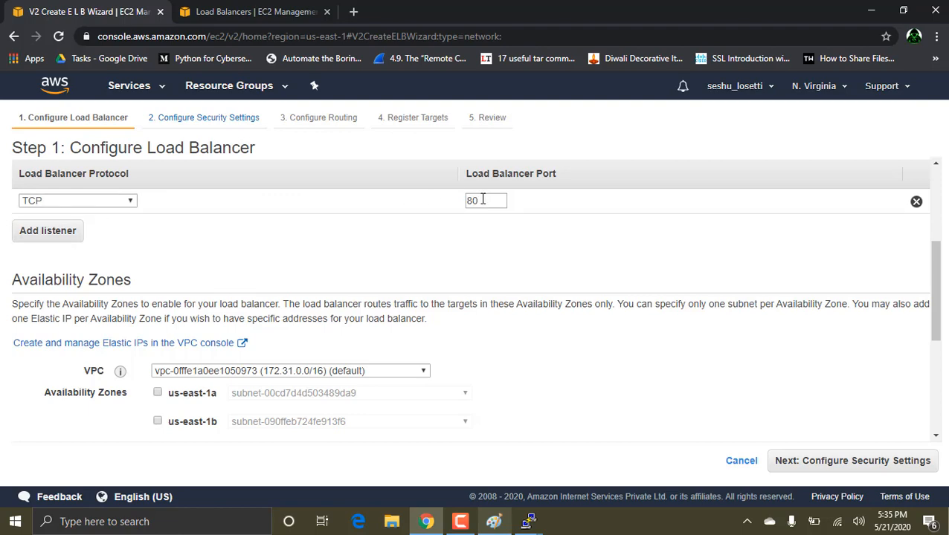
key("alt+Tab")
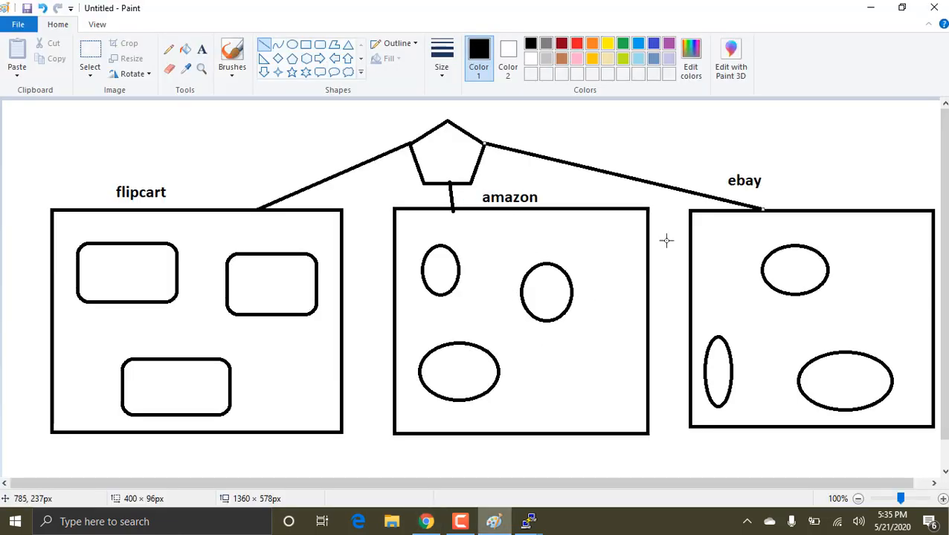
key("alt+Tab")
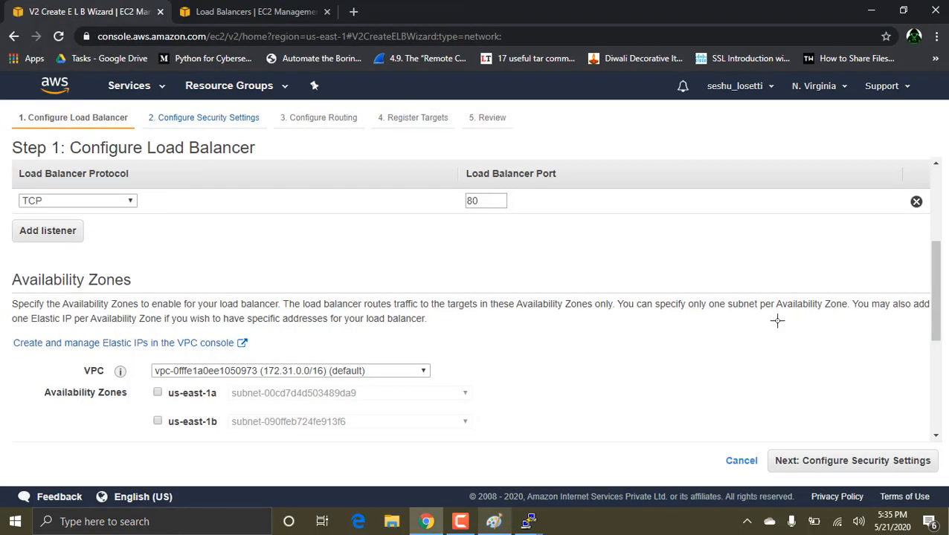
Step: Add a second listener with the TCP protocol on port 8080
left_click(49, 232)
left_click(78, 228)
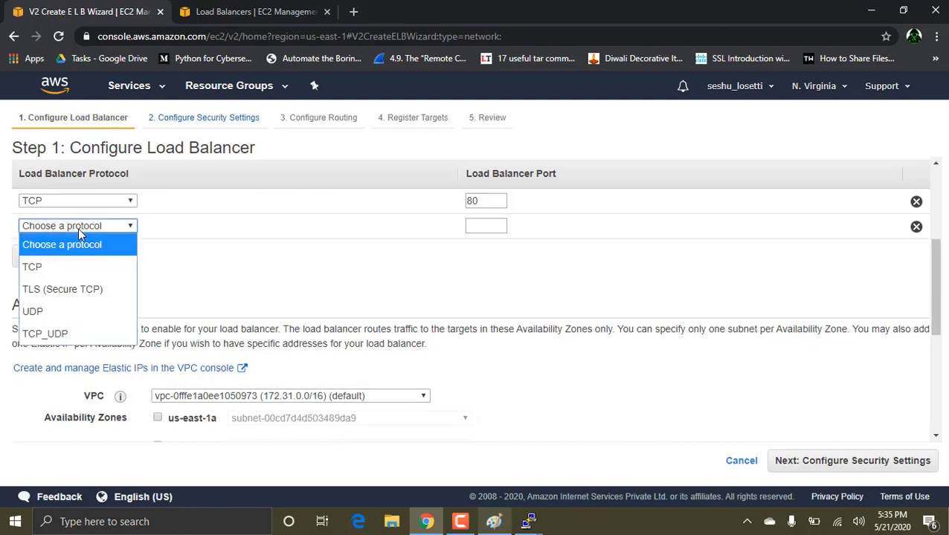
left_click(65, 269)
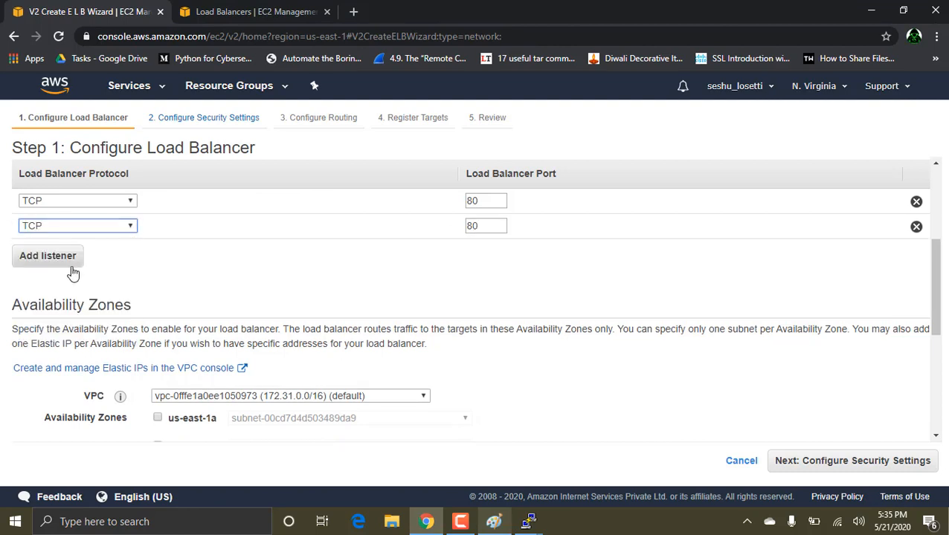
left_click(490, 229)
type("80")
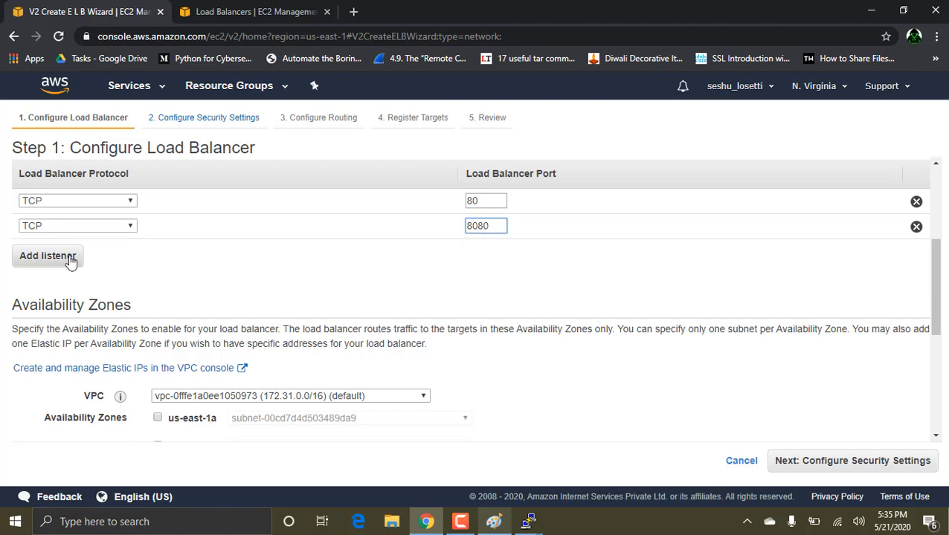
Step: Add a third listener with the TCP protocol on port 8090
left_click(79, 257)
left_click(86, 251)
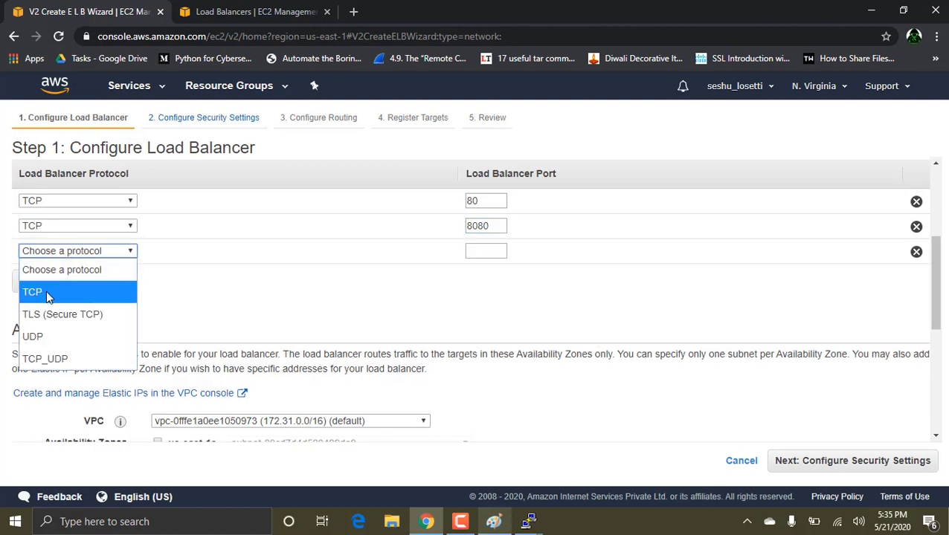
left_click(46, 291)
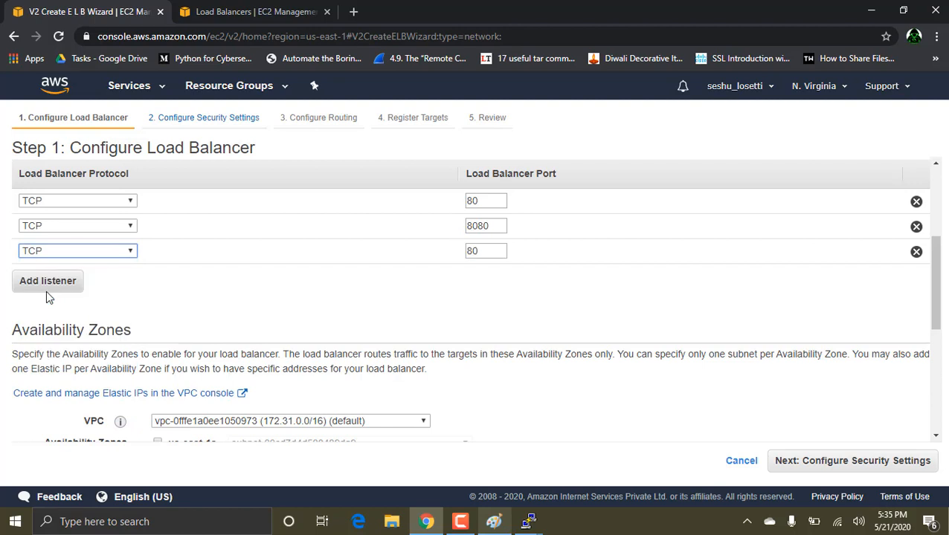
left_click(490, 252)
type("90")
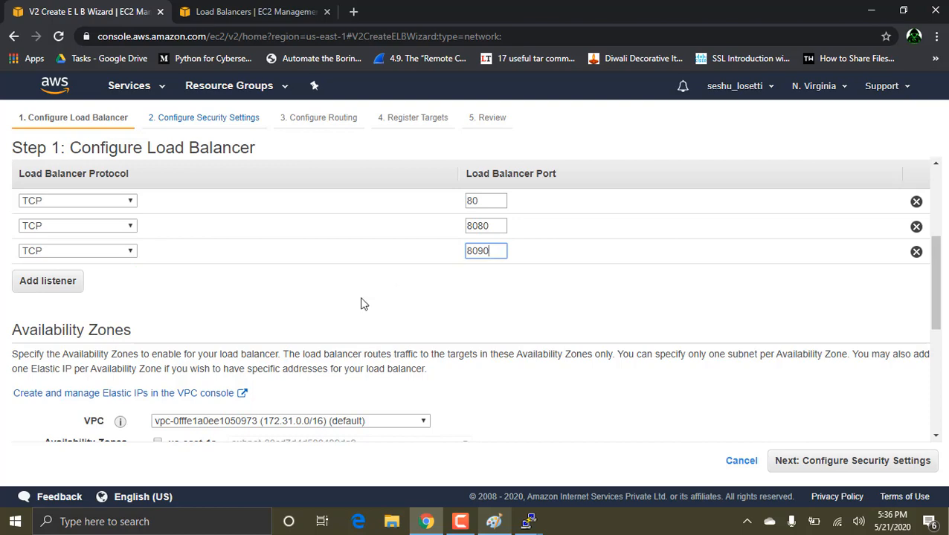
Step: Enable availability zones us-east-1a, us-east-1b and us-east-1c, and continue past the security settings to the routing configuration
scroll(351, 310, "down", 3)
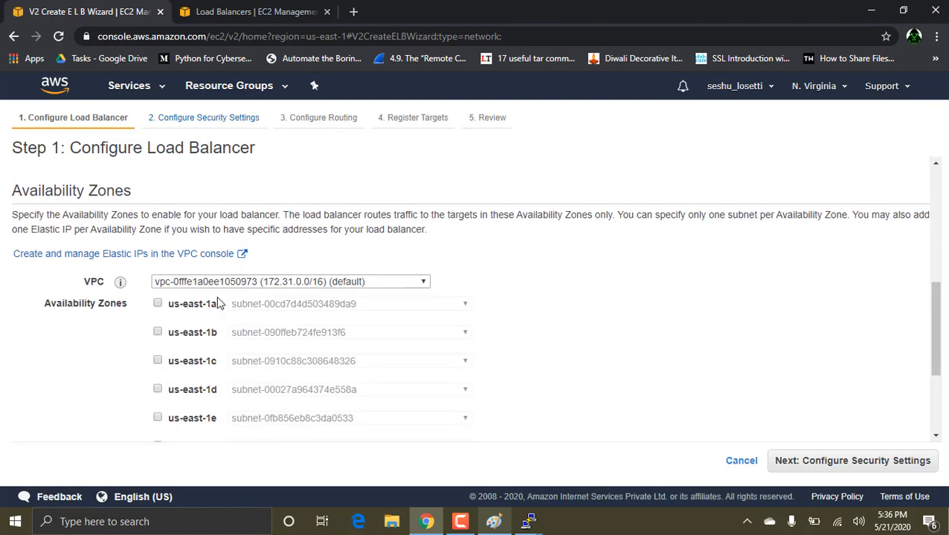
left_click(158, 304)
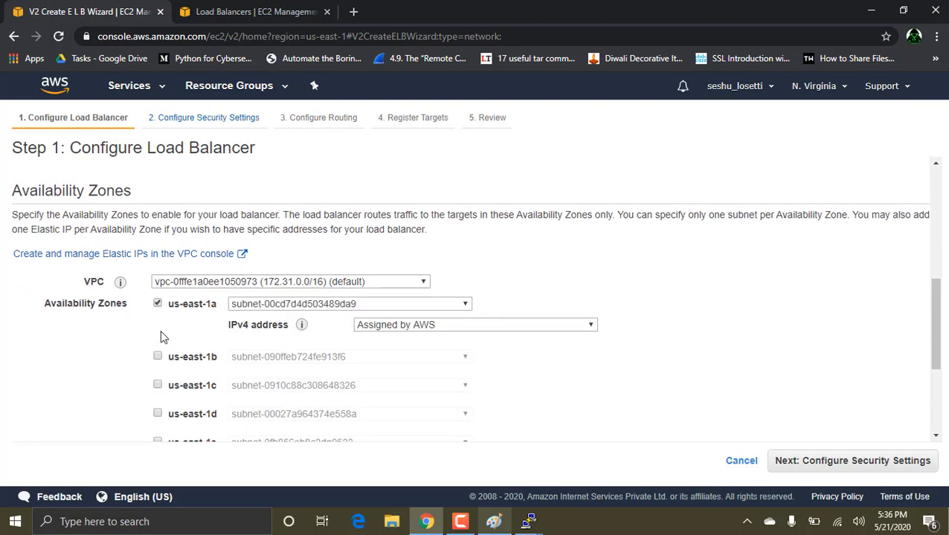
left_click(158, 357)
scroll(159, 359, "down", 3)
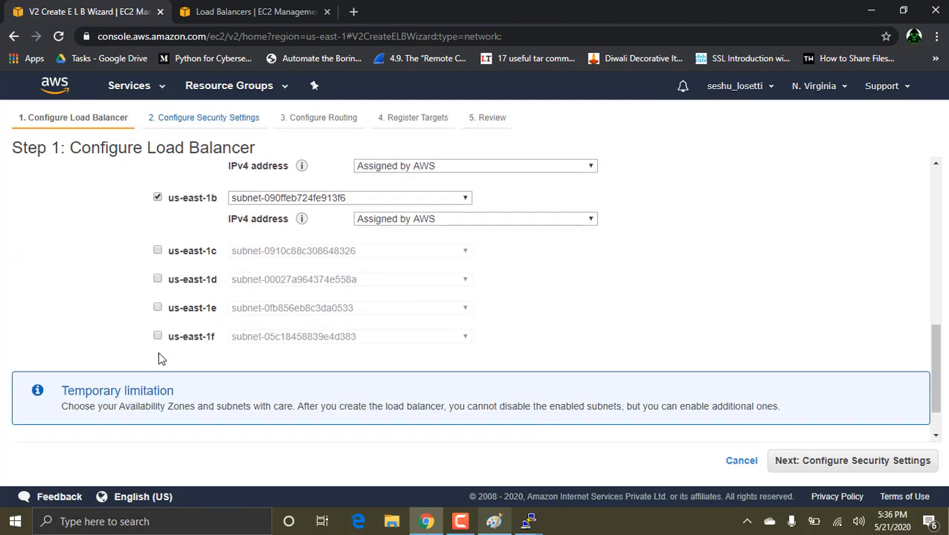
left_click(158, 248)
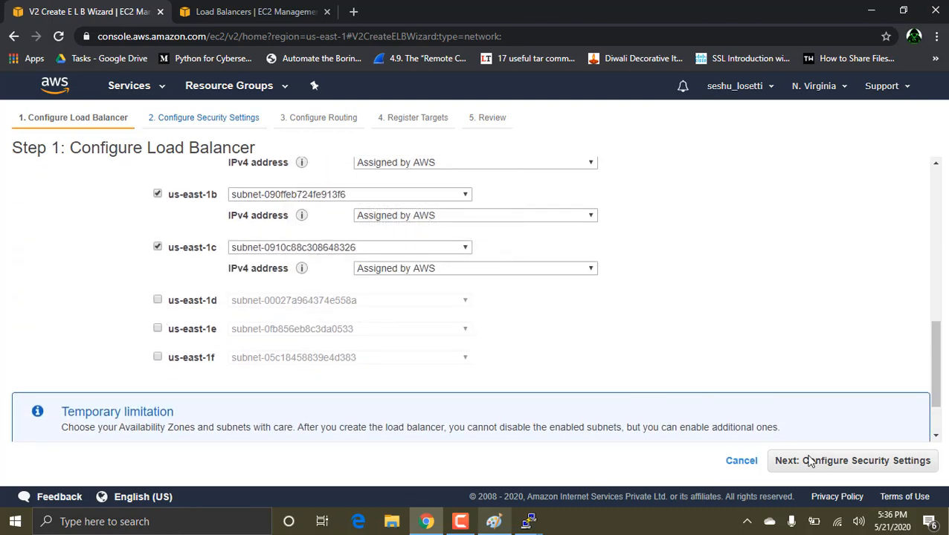
left_click(833, 463)
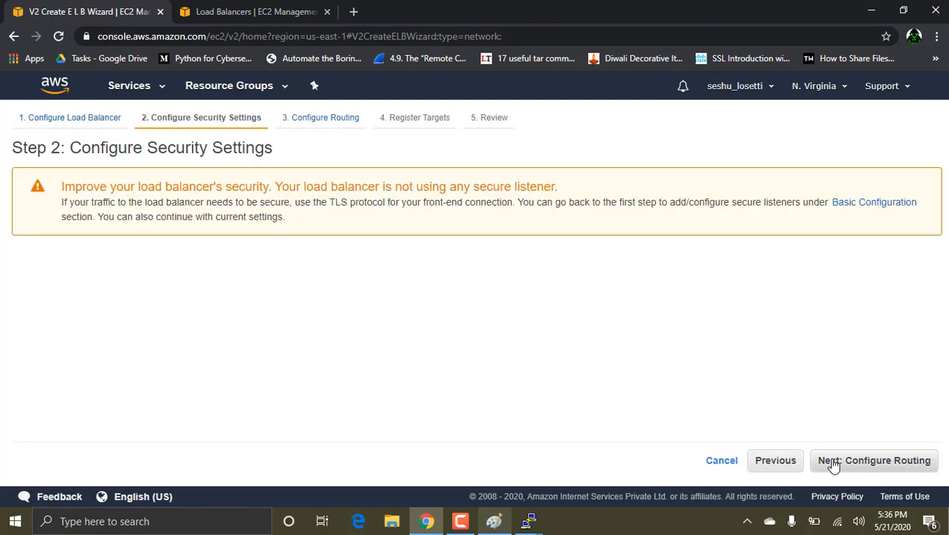
left_click(830, 463)
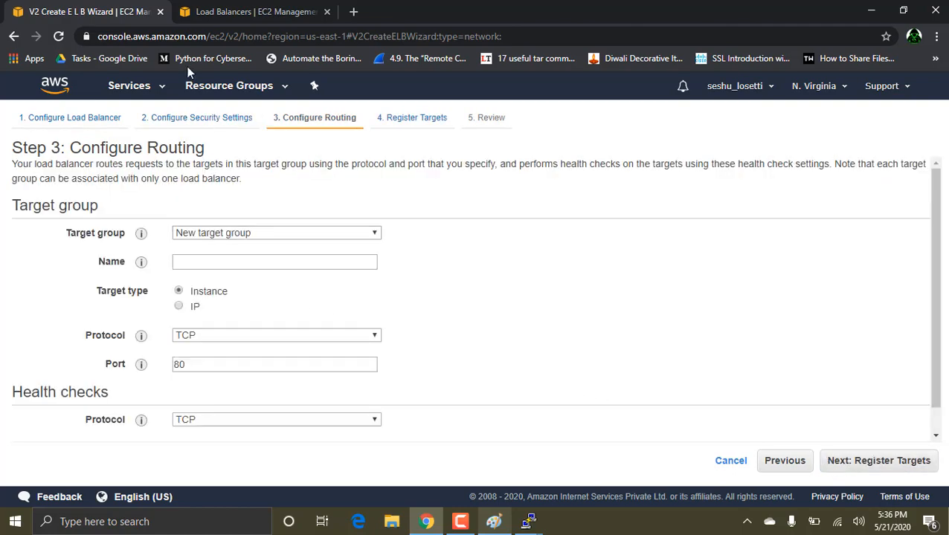
Step: Check the list of existing target groups in the other console tab and return to the load balancer wizard
left_click(197, 9)
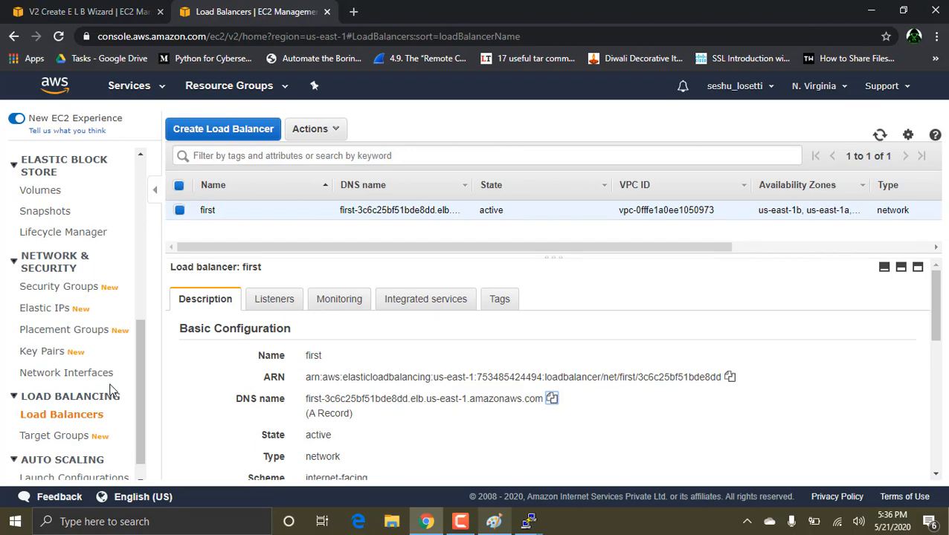
left_click(47, 443)
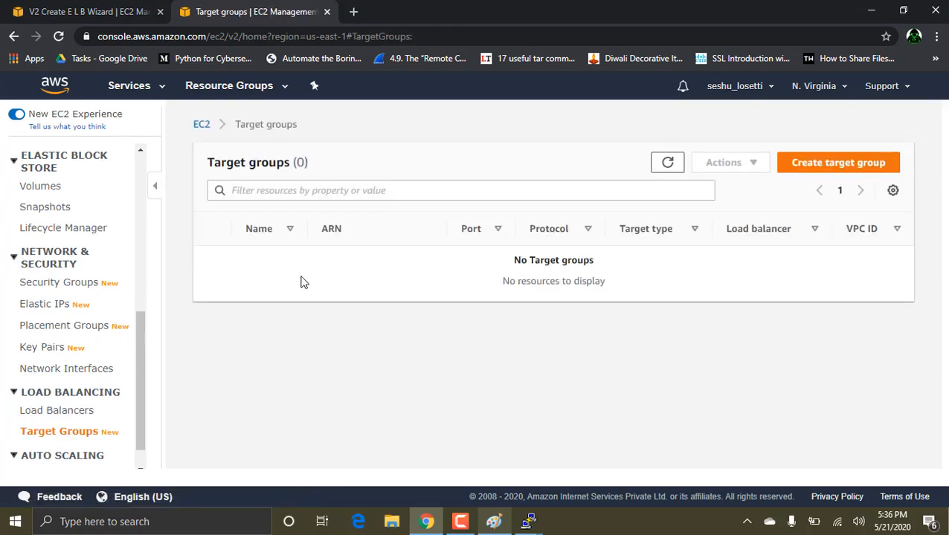
left_click(105, 9)
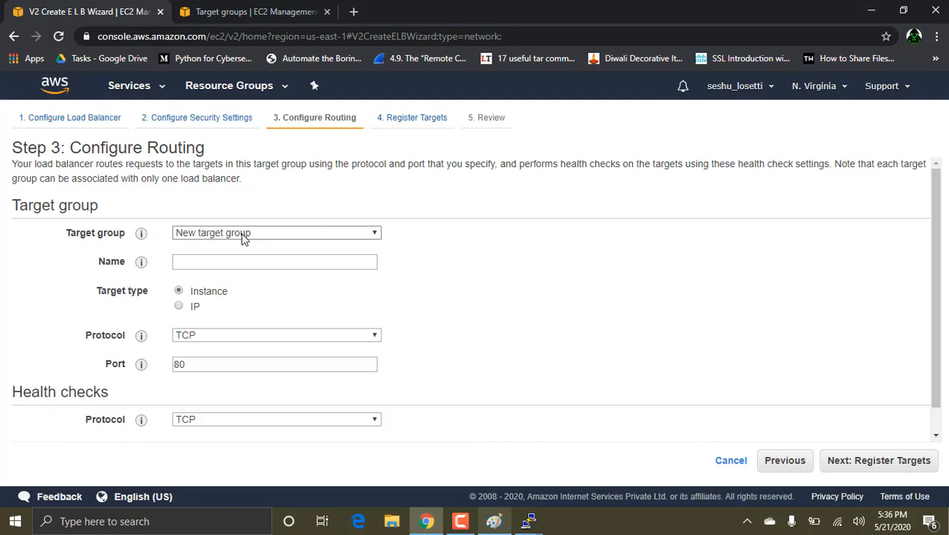
Step: Name the new target group amazon and create the load balancer without registering any targets
left_click(230, 264)
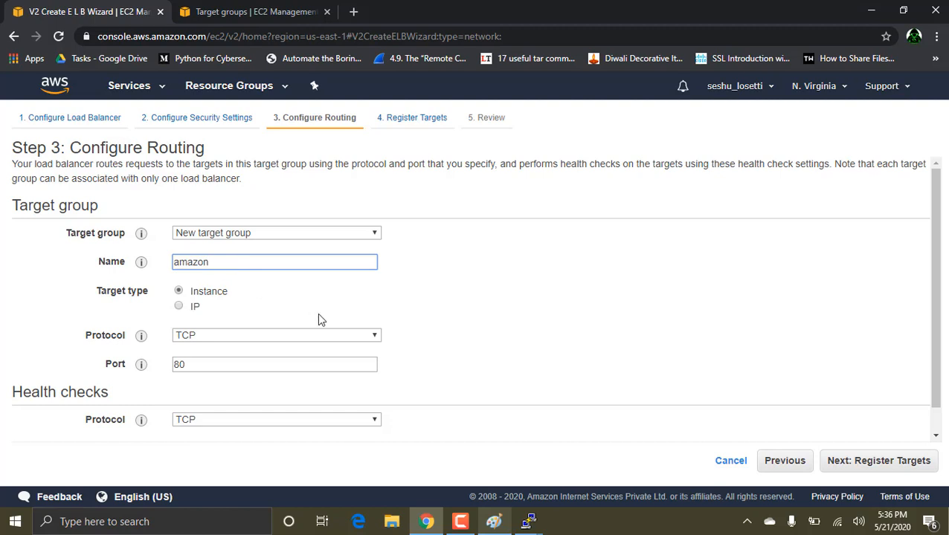
scroll(318, 320, "down", 1)
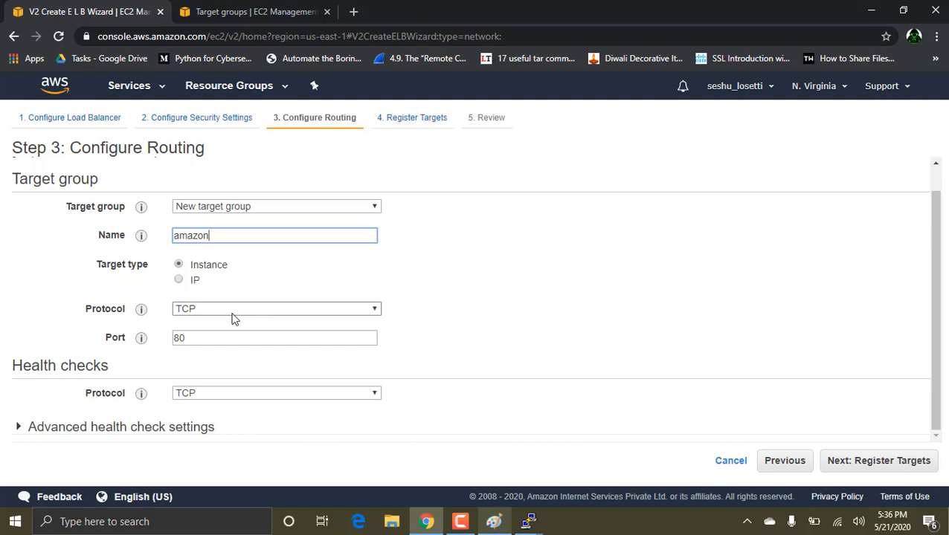
left_click(861, 465)
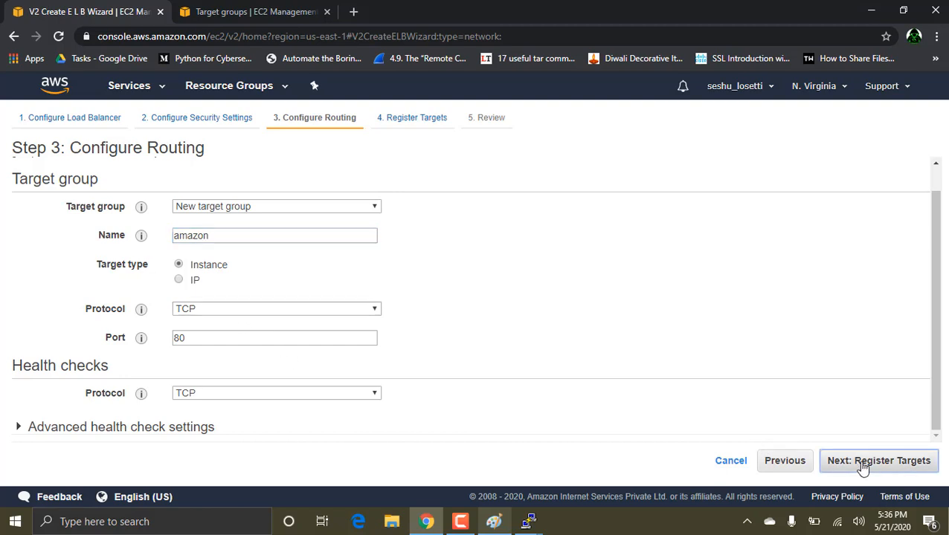
left_click(917, 462)
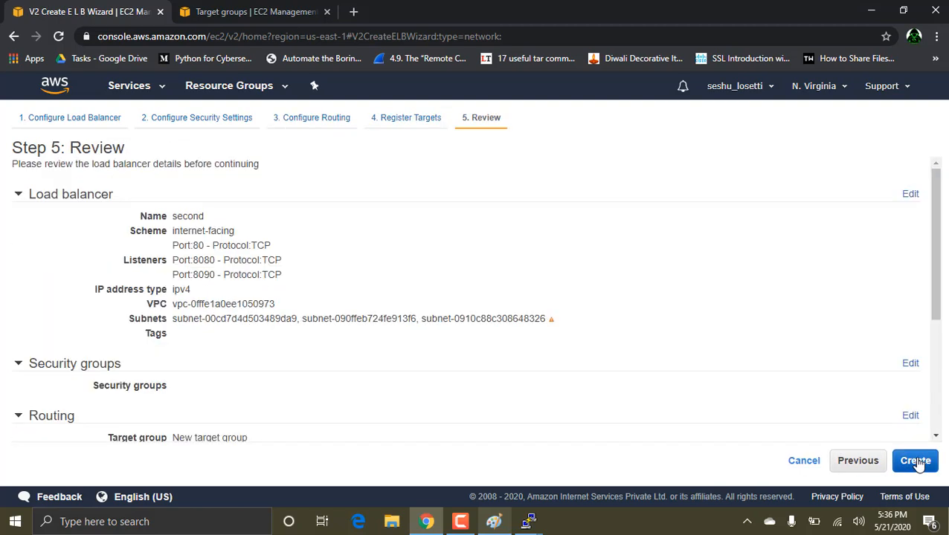
left_click(915, 461)
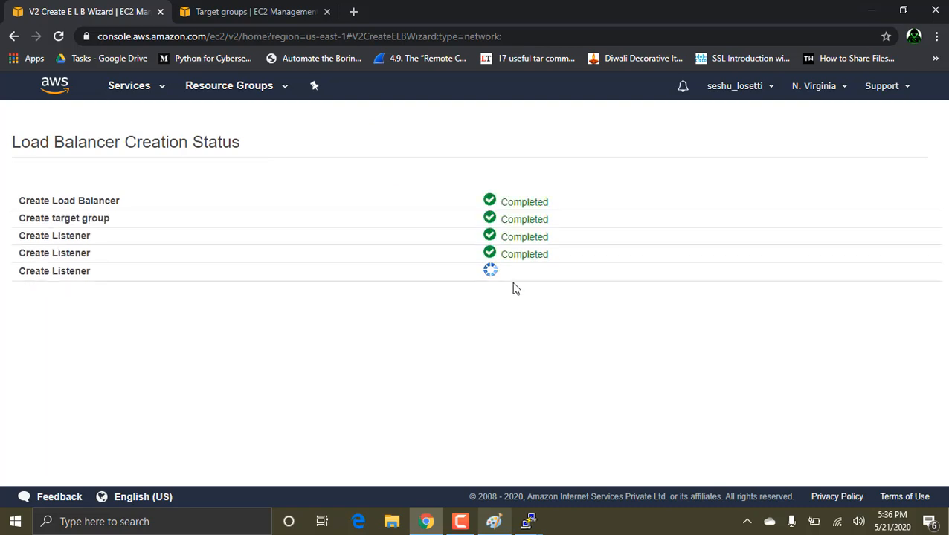
left_click(917, 339)
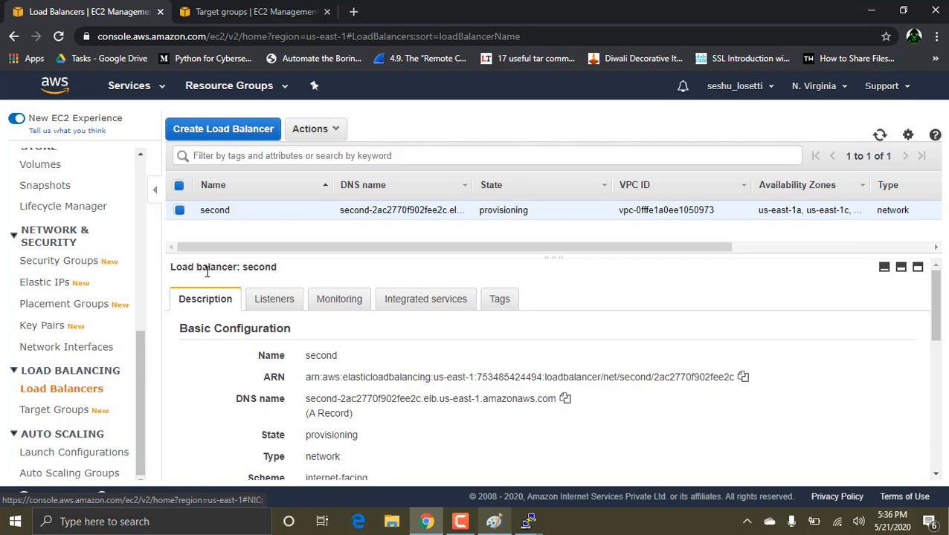
Step: Open the TCP 8080 listener of load balancer second and start editing its default forward action
left_click(273, 299)
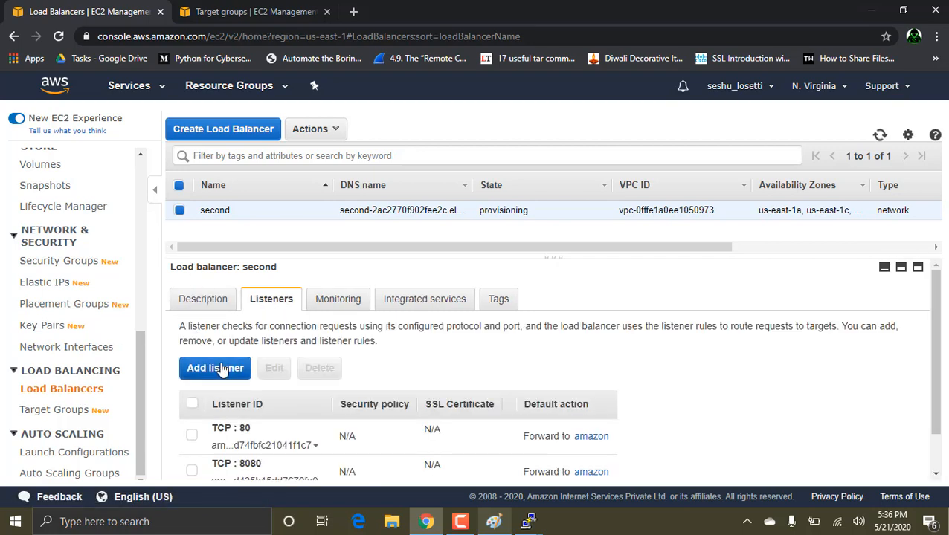
scroll(221, 369, "down", 1)
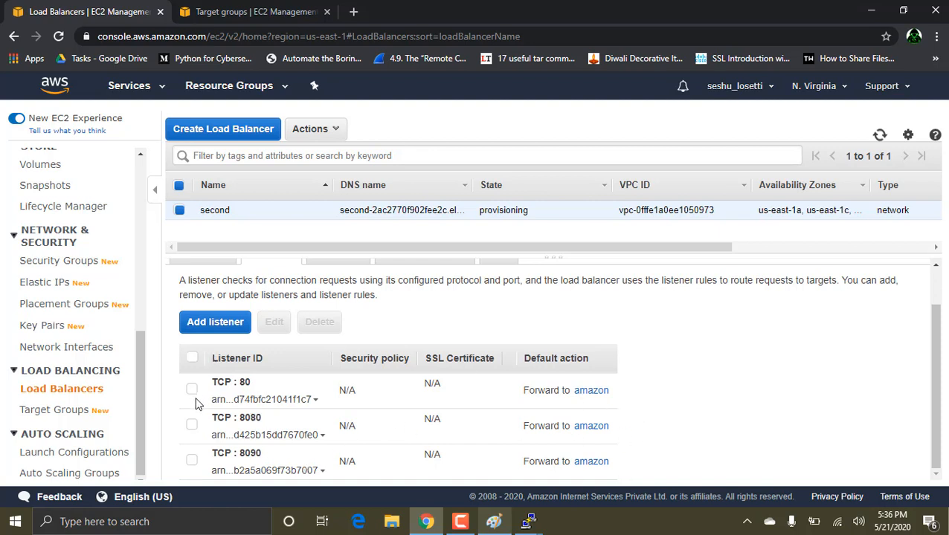
left_click(192, 428)
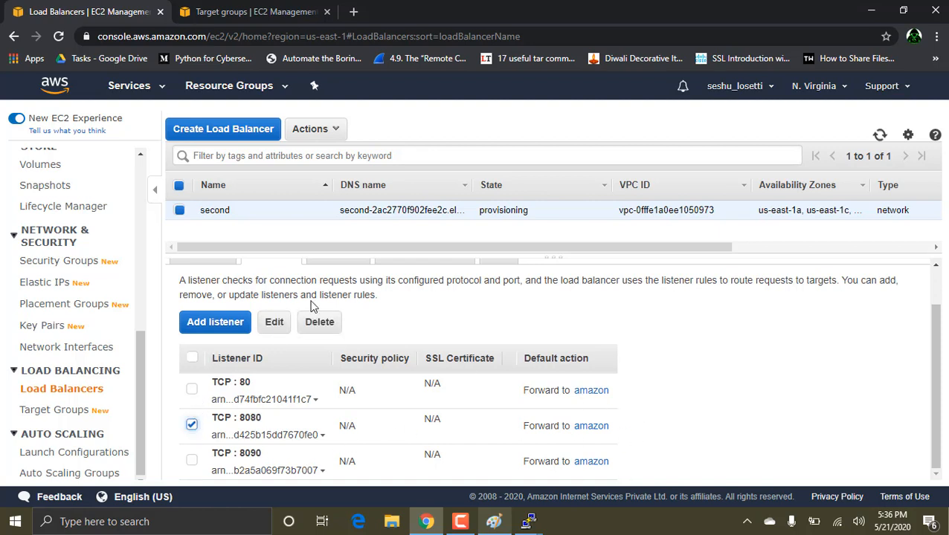
left_click(270, 325)
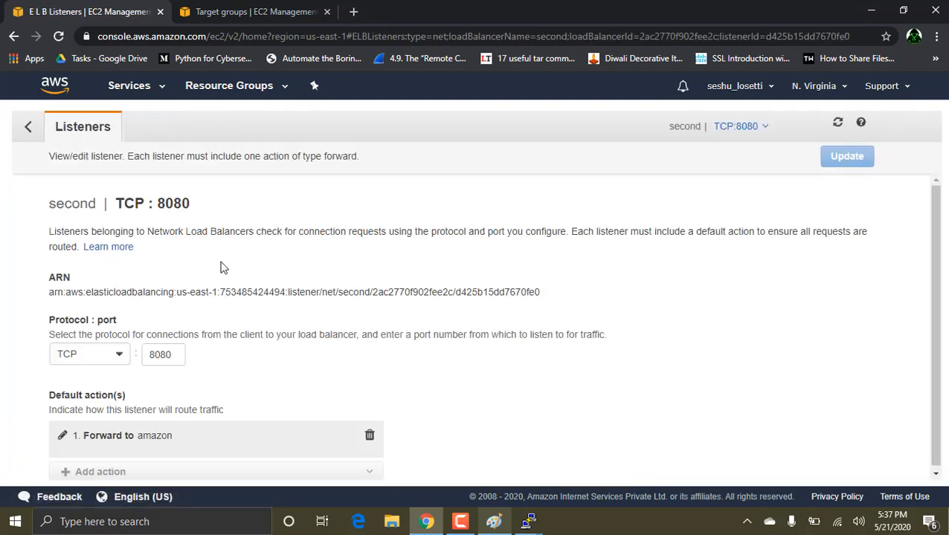
scroll(109, 411, "down", 1)
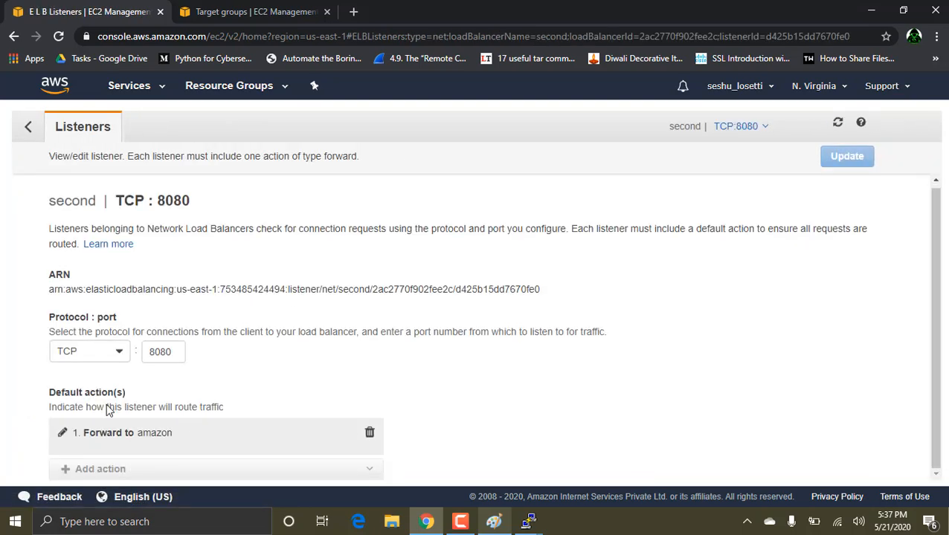
left_click(62, 432)
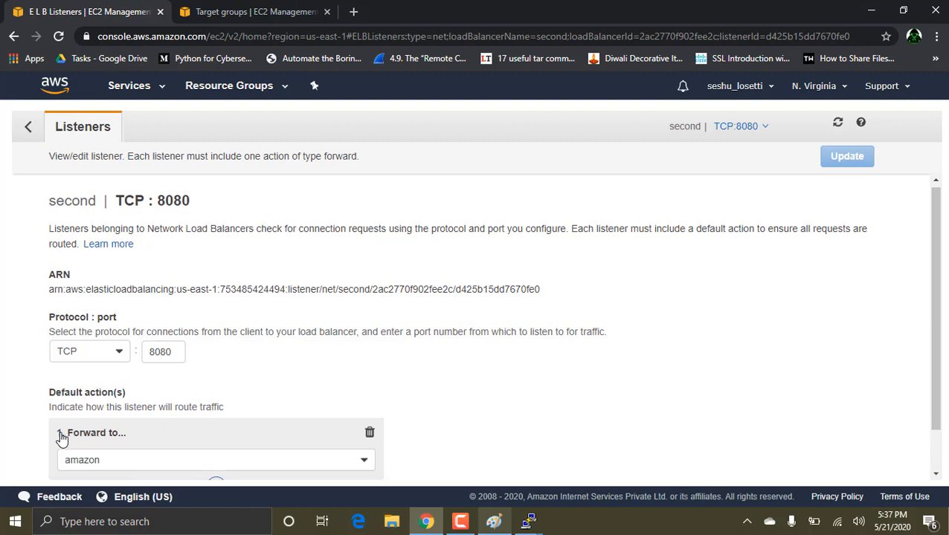
scroll(113, 447, "down", 1)
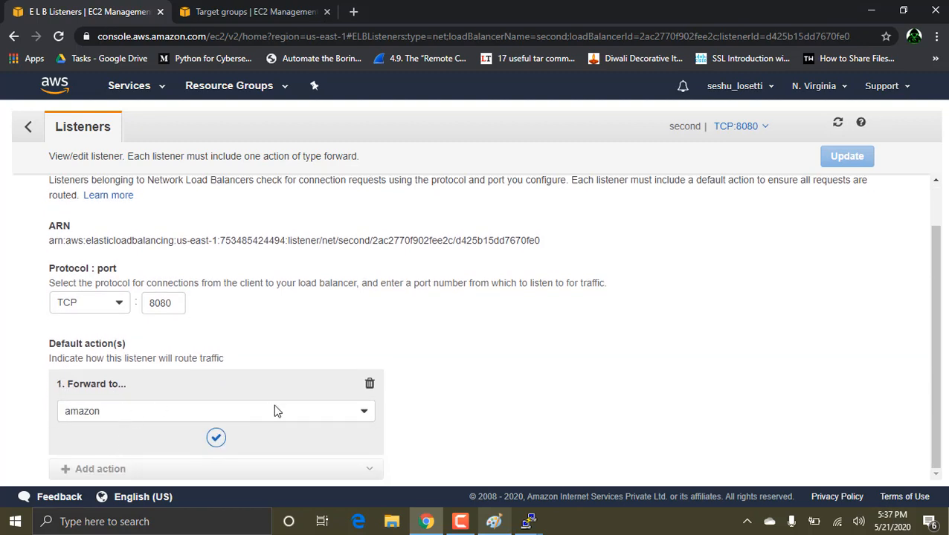
Step: Start a new target group in the other console tab, using the TCP protocol on port 8080
left_click(249, 12)
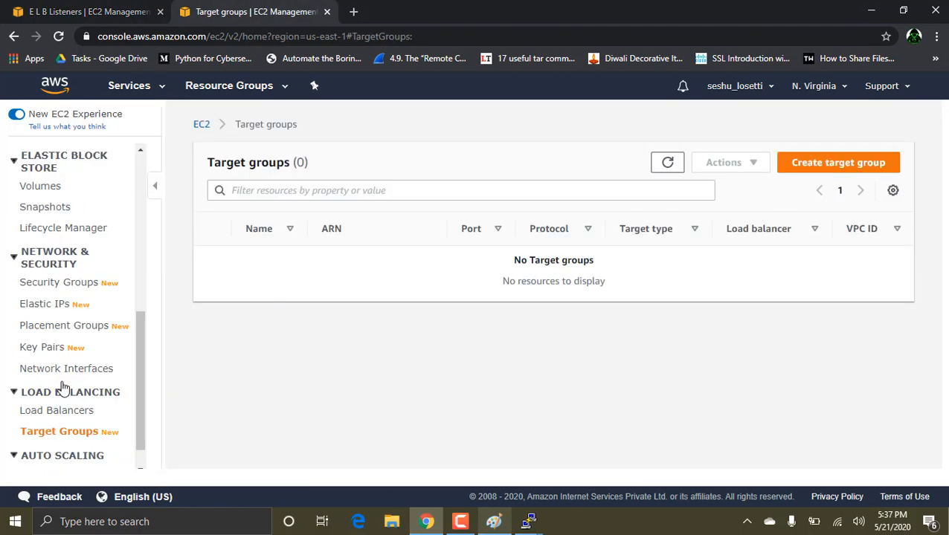
left_click(816, 173)
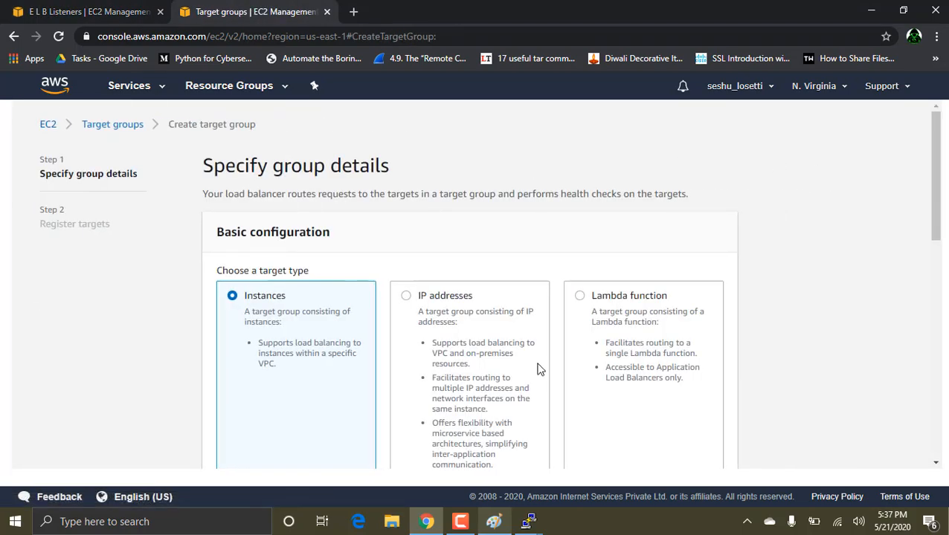
scroll(537, 369, "down", 2)
scroll(540, 370, "down", 3)
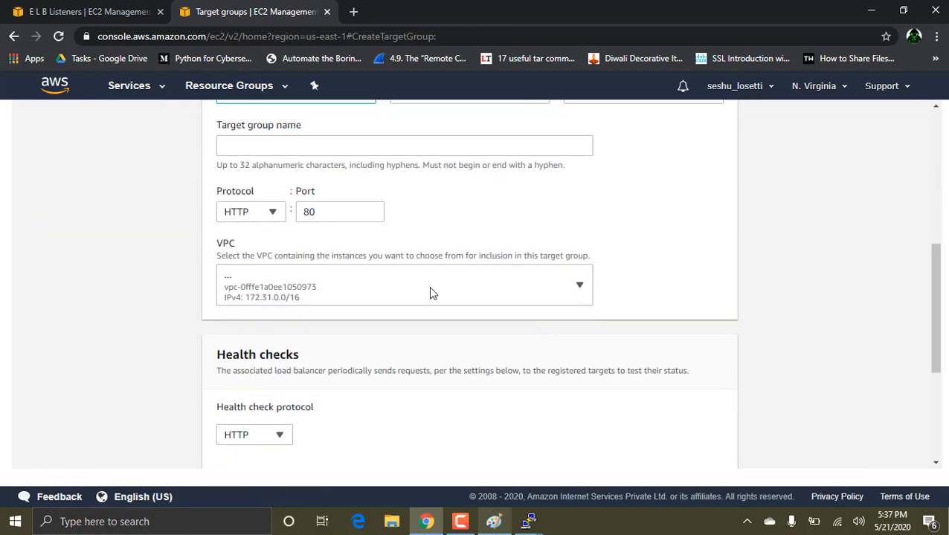
left_click(330, 213)
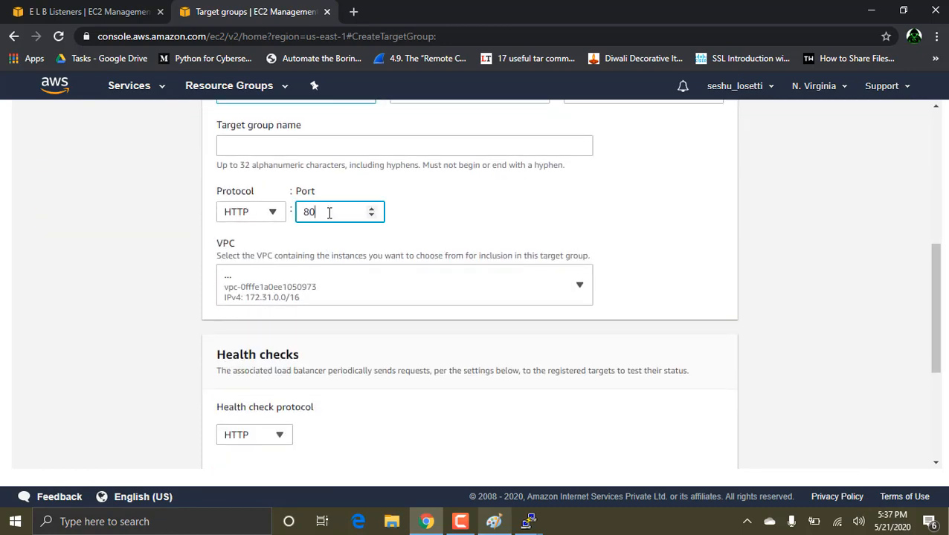
left_click(270, 215)
left_click(253, 274)
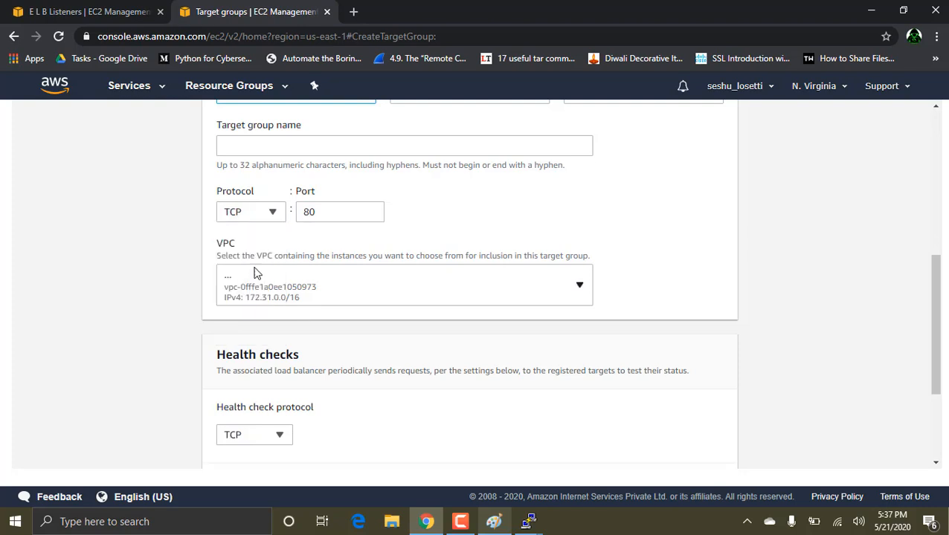
left_click(318, 212)
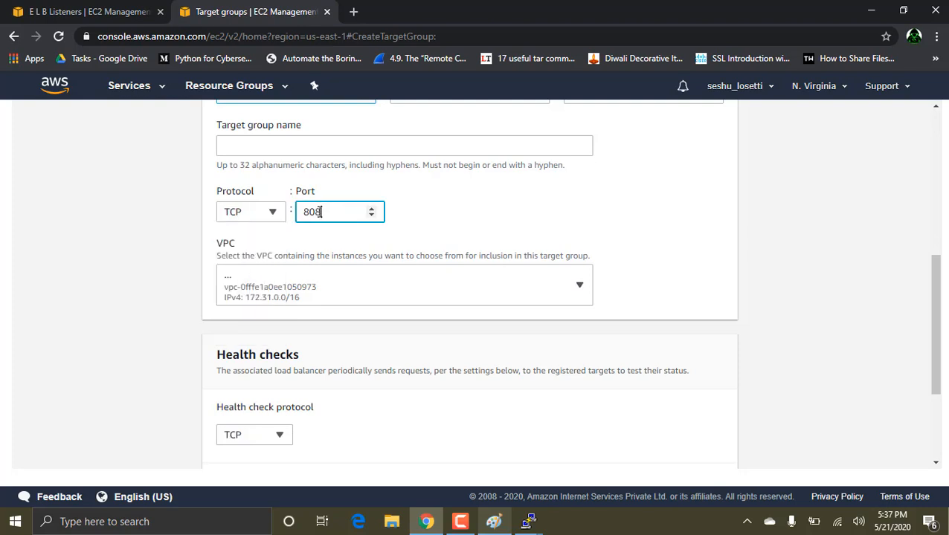
scroll(354, 242, "down", 3)
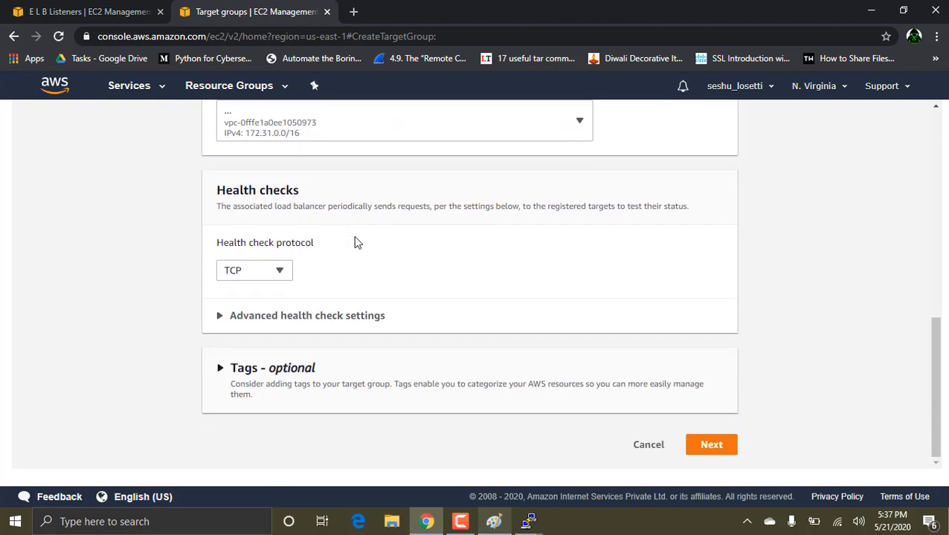
left_click(715, 445)
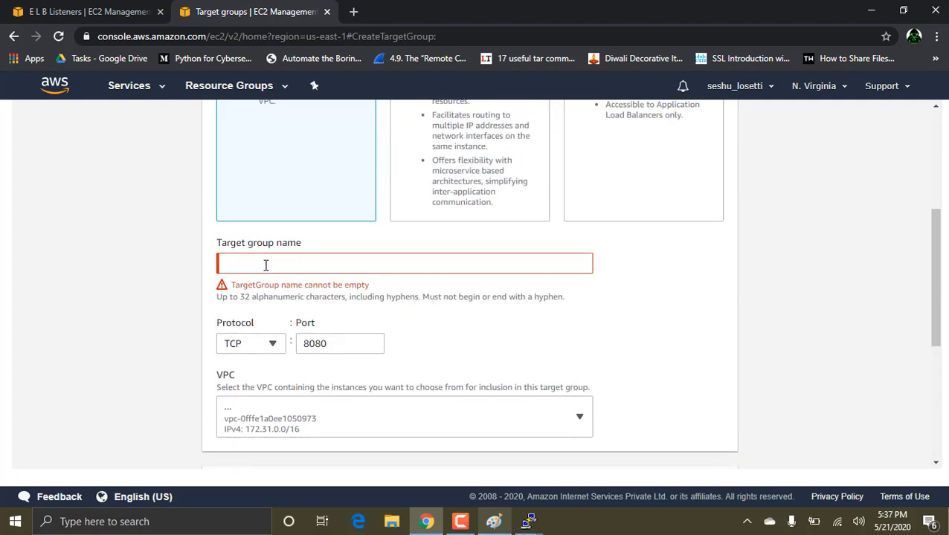
Step: Name the target group flicart and continue to target registration
left_click(266, 264)
type("flicart")
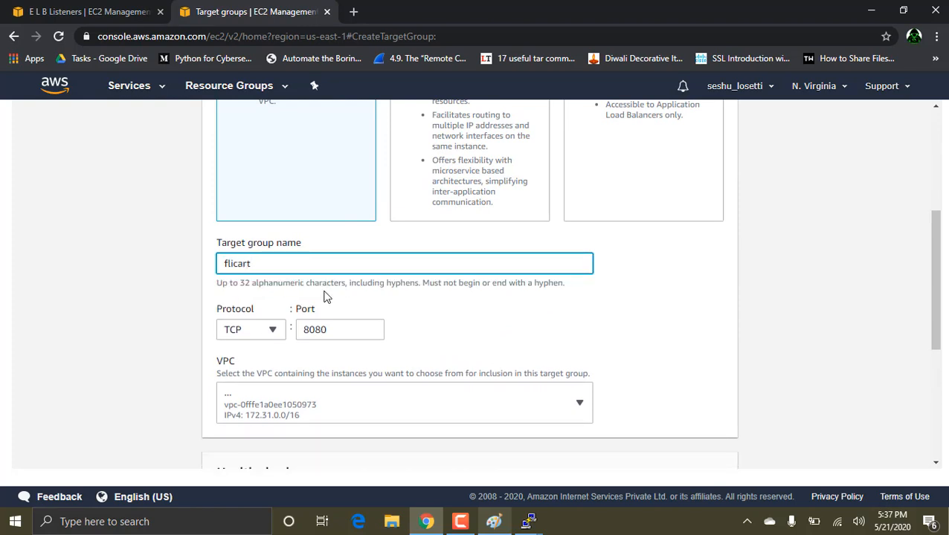
scroll(324, 296, "down", 4)
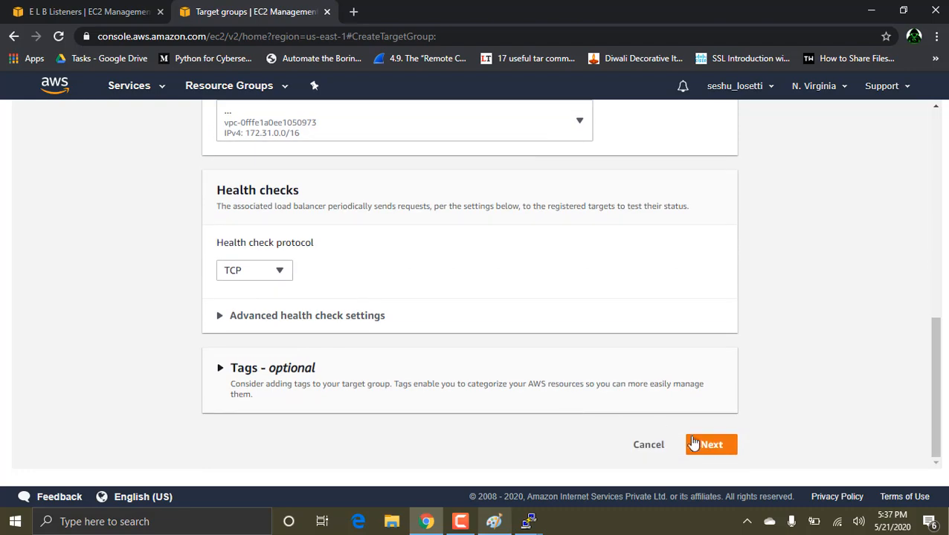
left_click(707, 450)
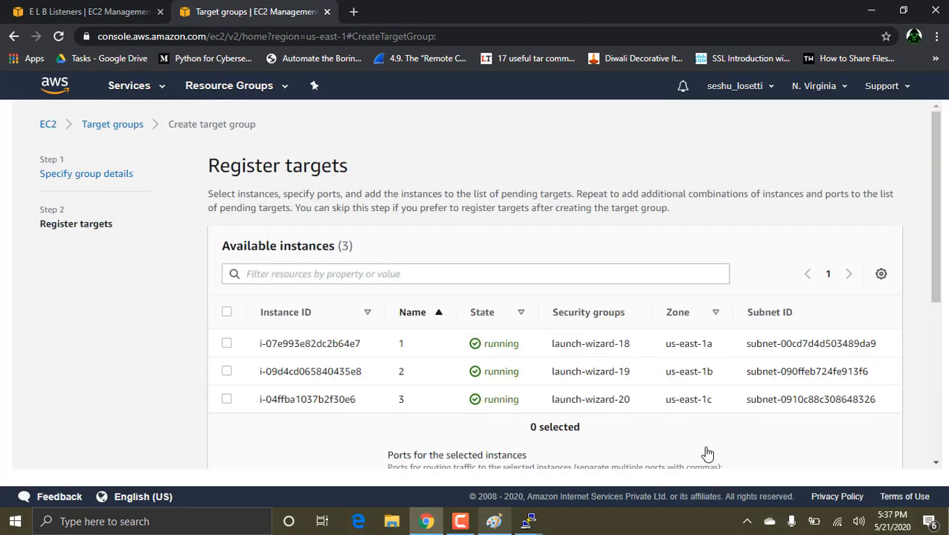
Step: Add all three available instances as pending targets on port 8080 and create the target group
scroll(707, 453, "down", 3)
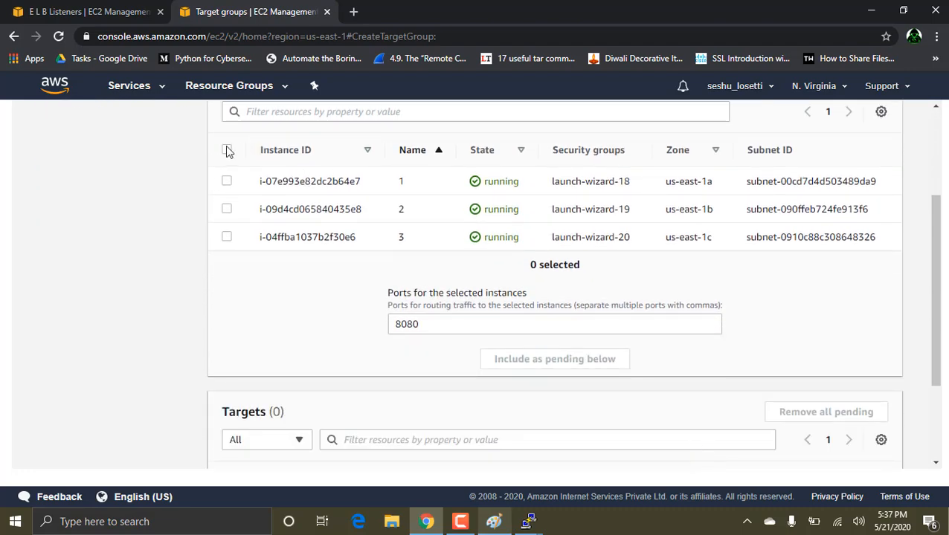
left_click(227, 152)
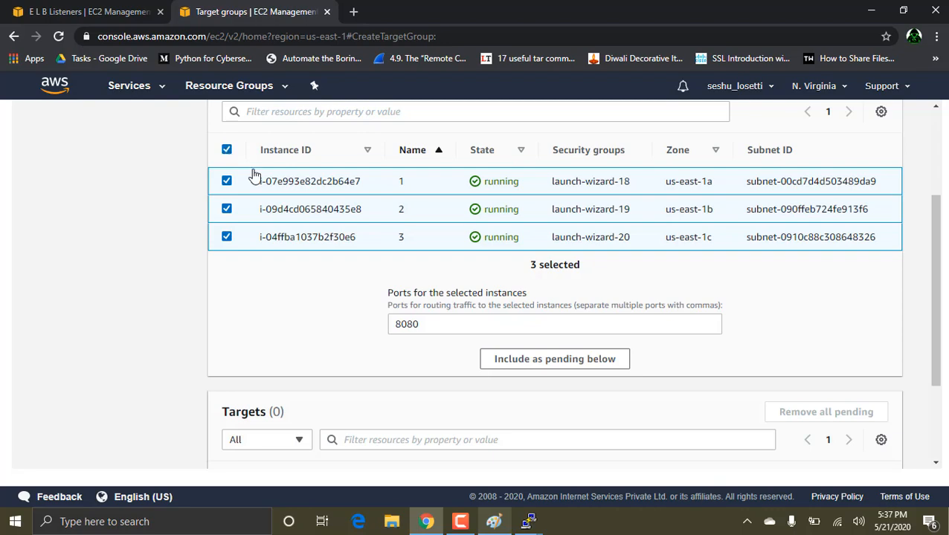
left_click(514, 363)
scroll(518, 364, "down", 3)
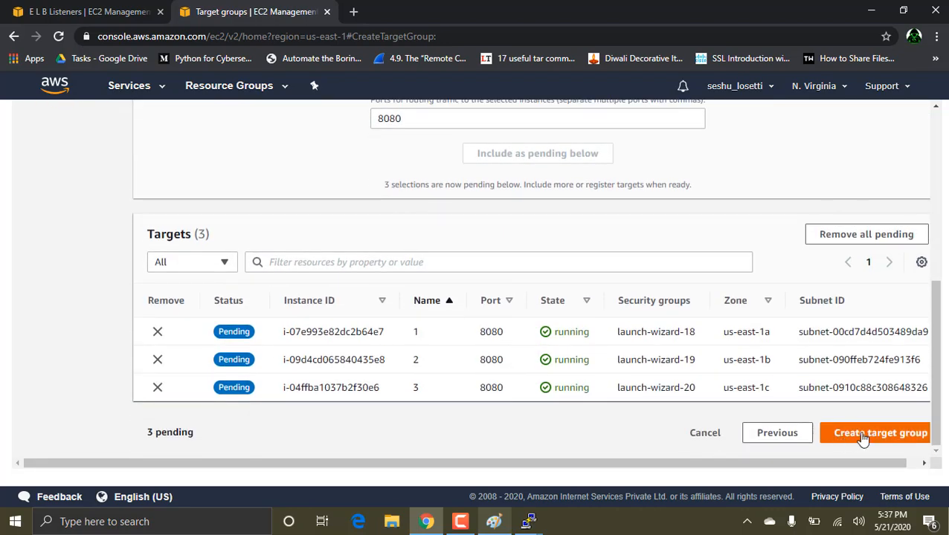
left_click(862, 437)
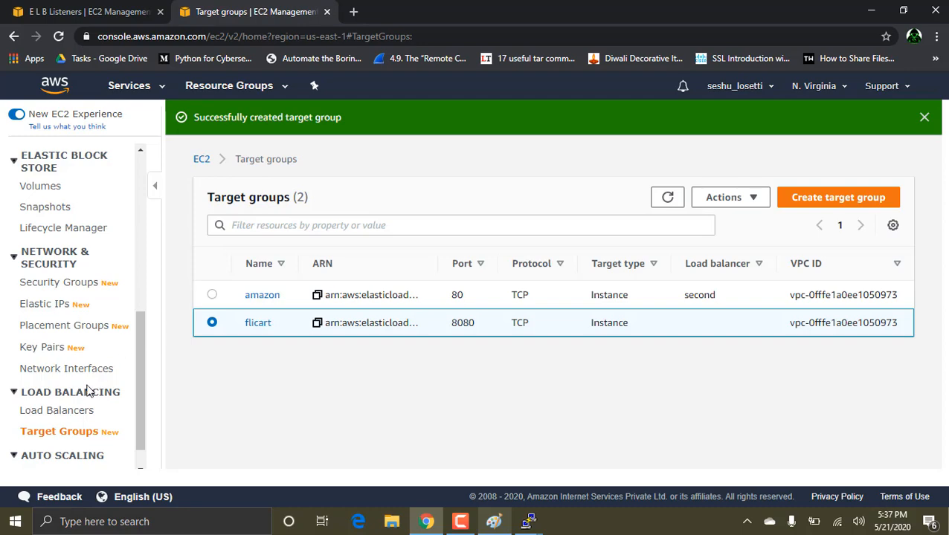
Step: Make the TCP 8080 listener of load balancer second forward to flicart, save the update and return to the load balancer list
left_click(72, 413)
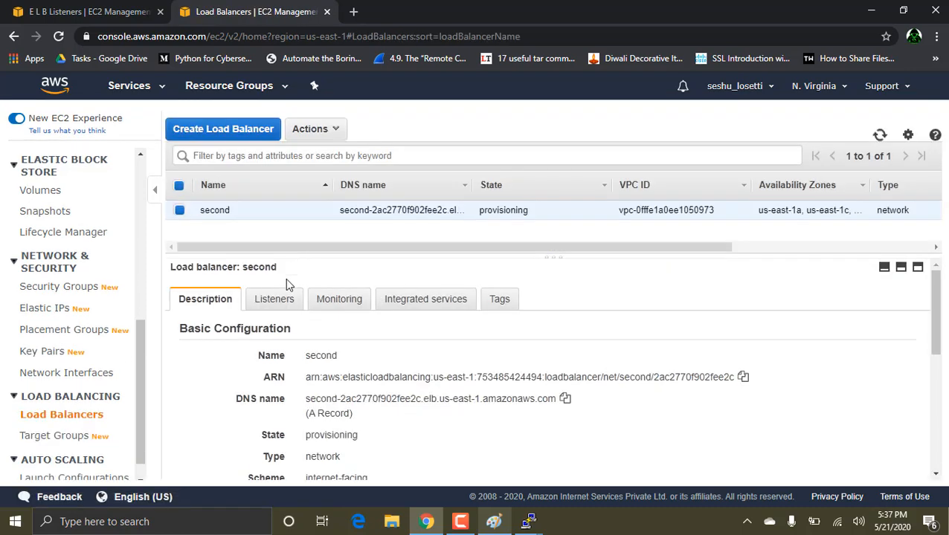
left_click(274, 301)
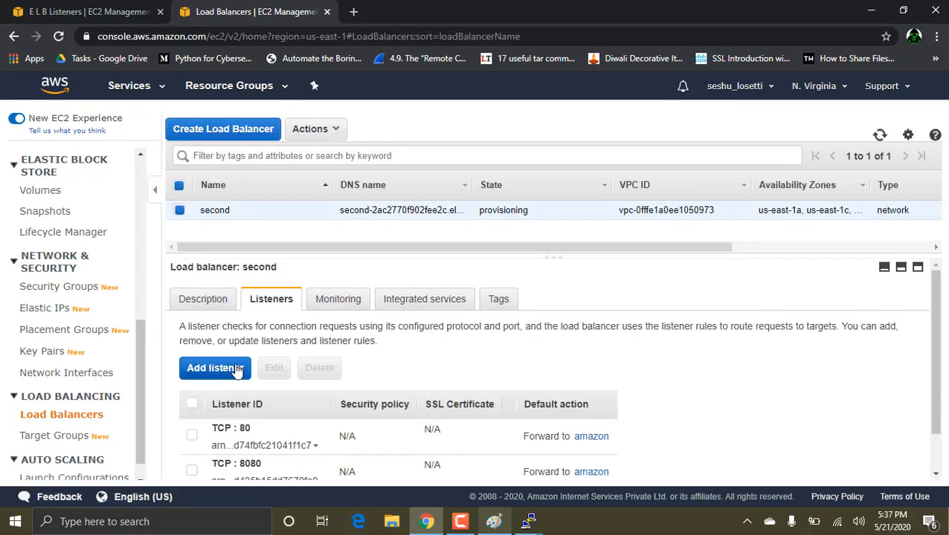
scroll(237, 370, "down", 1)
left_click(191, 425)
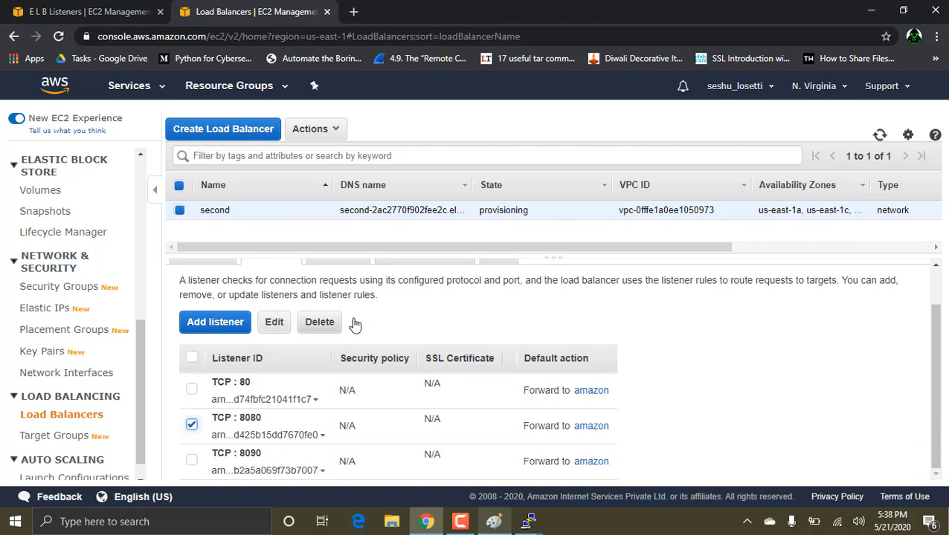
left_click(274, 322)
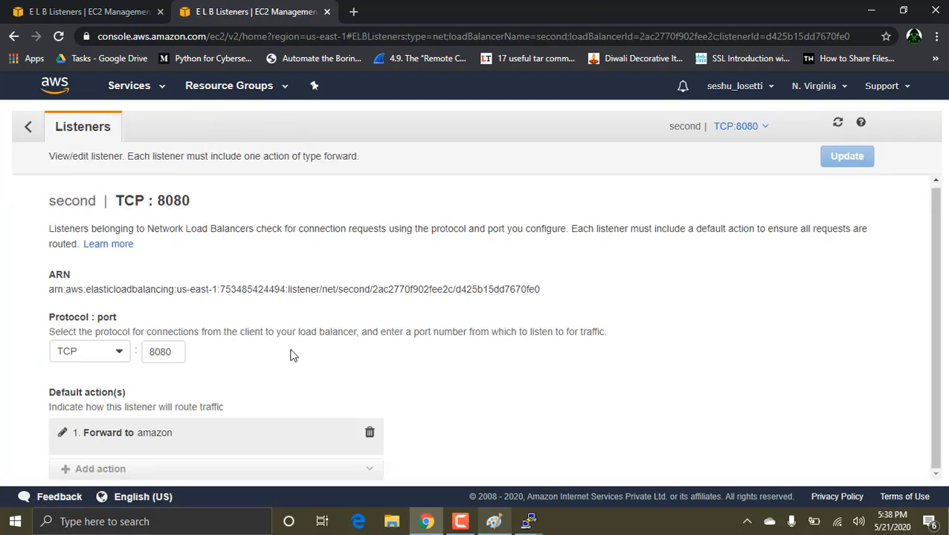
left_click(62, 434)
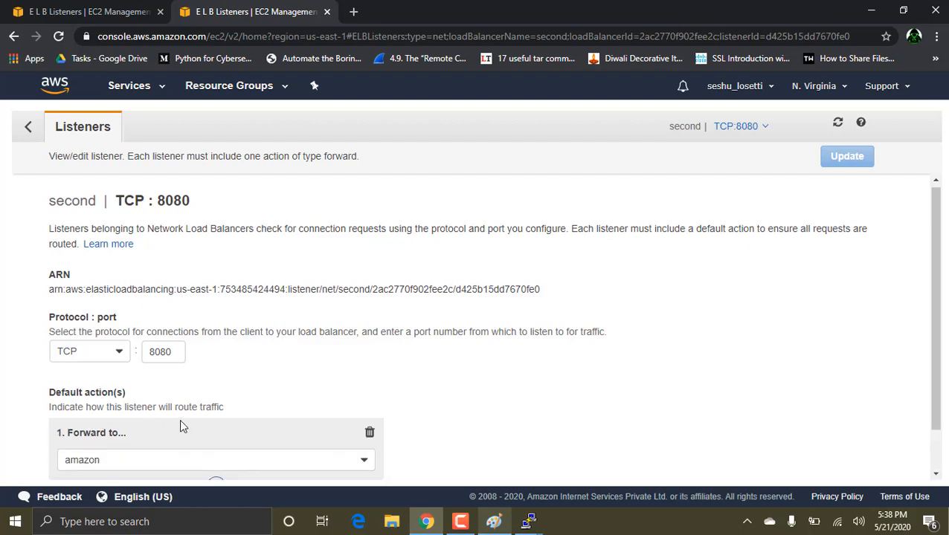
scroll(180, 426, "down", 1)
left_click(218, 412)
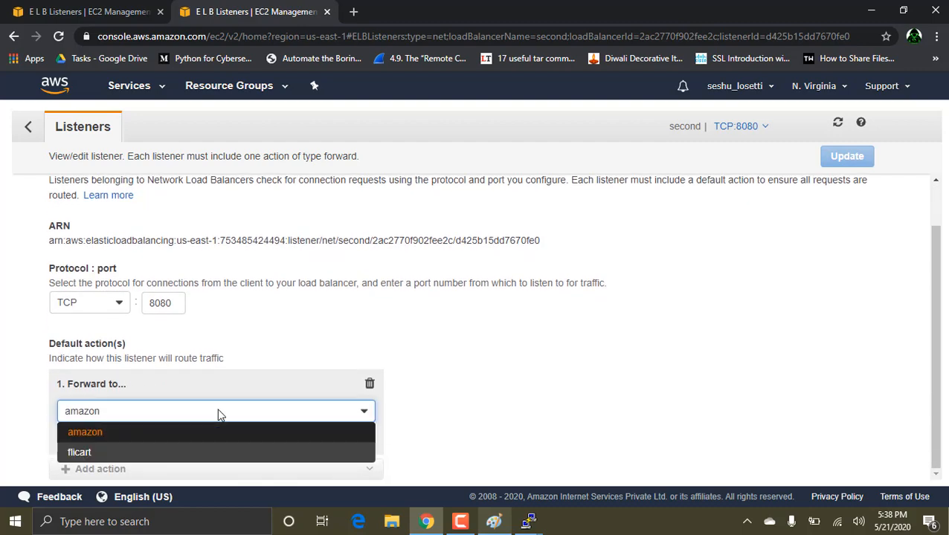
left_click(128, 459)
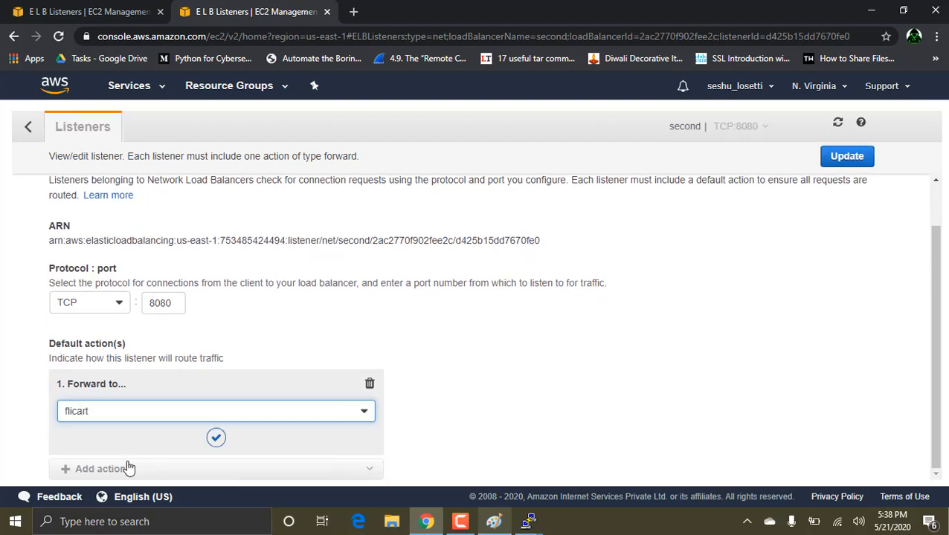
left_click(836, 162)
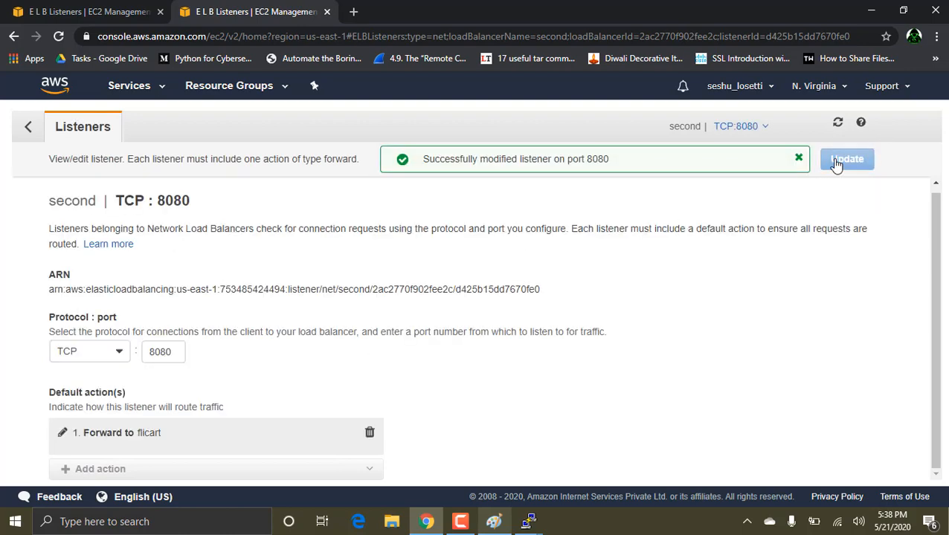
left_click(26, 130)
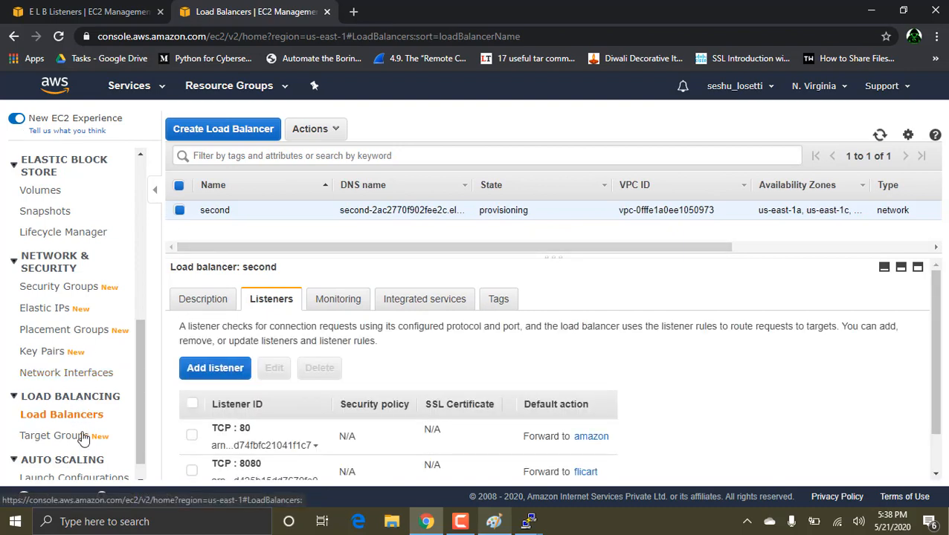
Step: Start a new target group named ebay with the TCP protocol on port 80 and continue to target registration
left_click(84, 438)
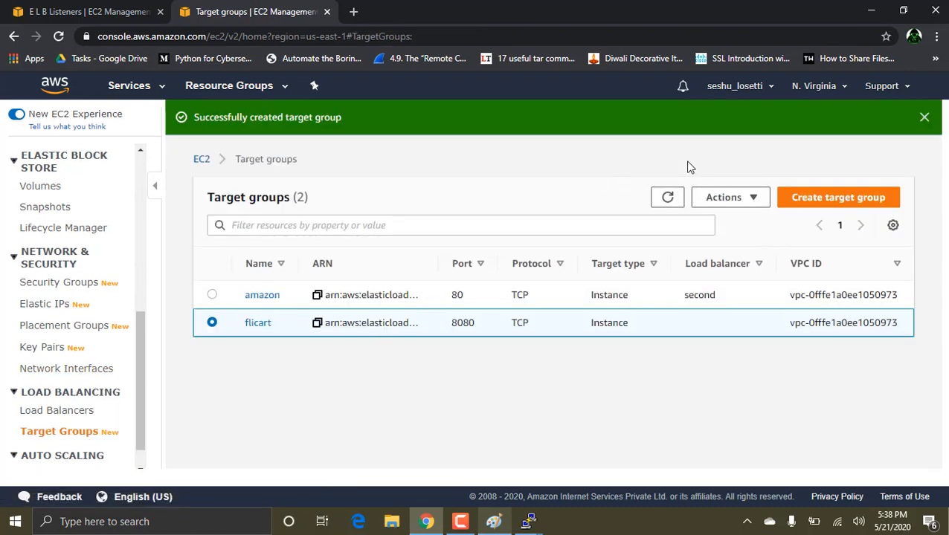
left_click(810, 202)
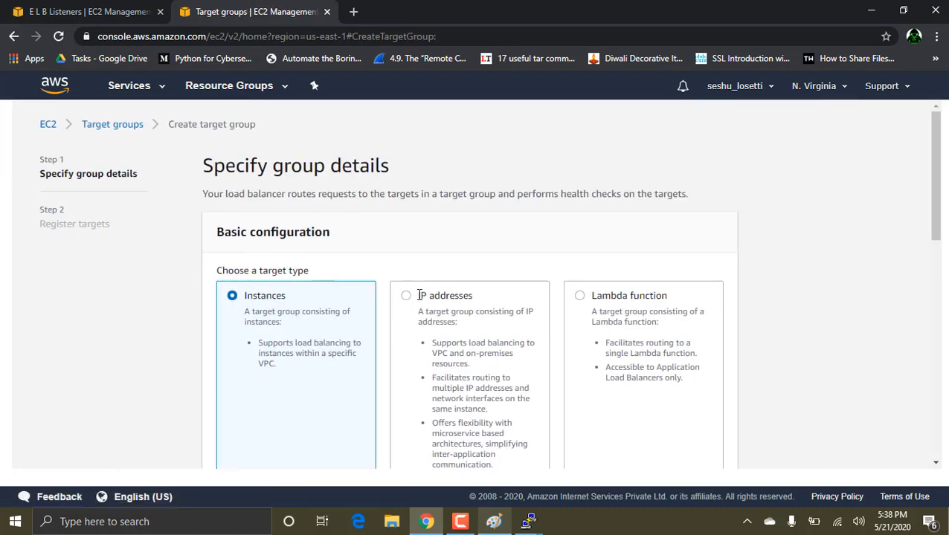
scroll(371, 329, "down", 5)
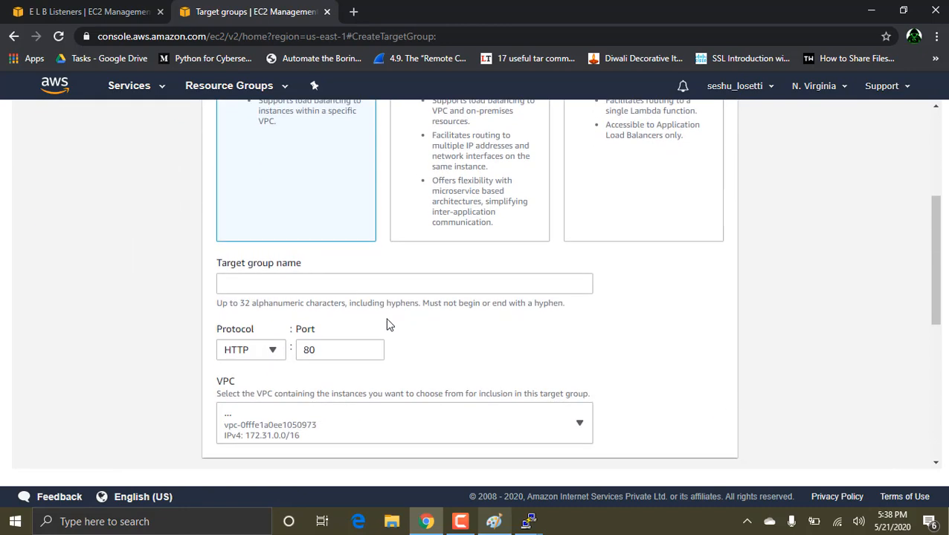
left_click(267, 149)
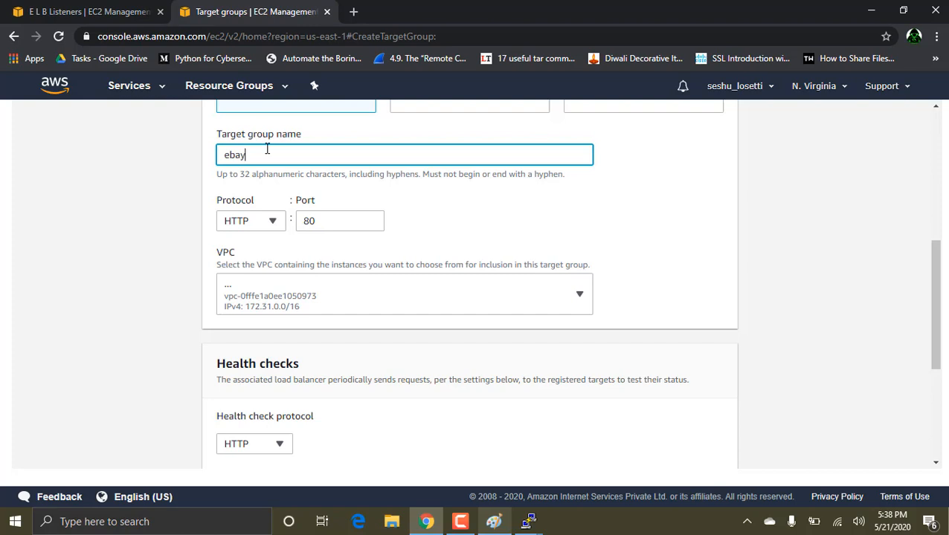
type("ebay")
left_click(256, 222)
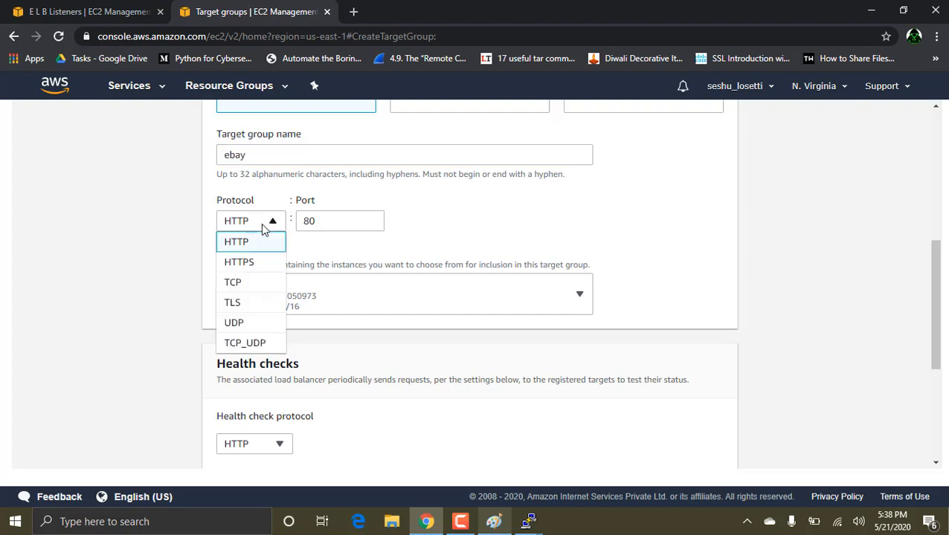
left_click(243, 286)
scroll(325, 306, "down", 3)
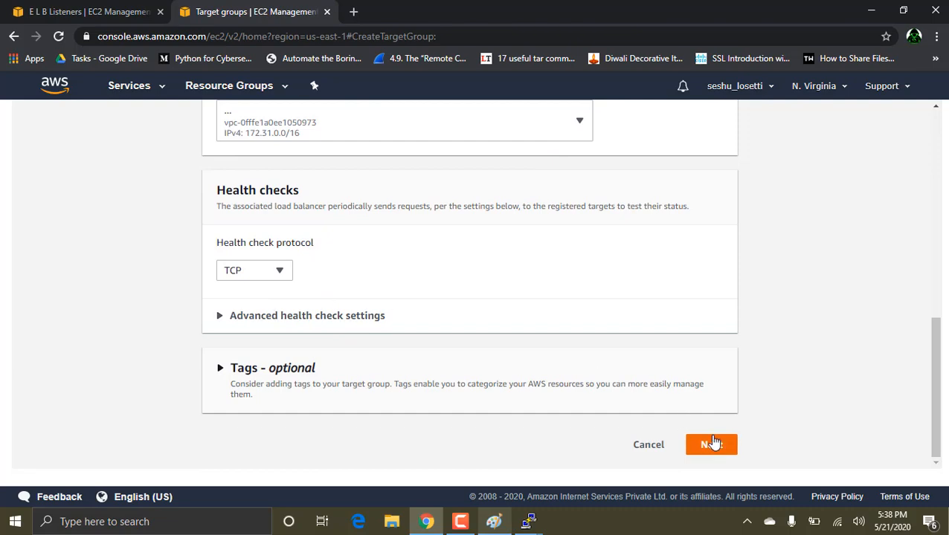
left_click(710, 444)
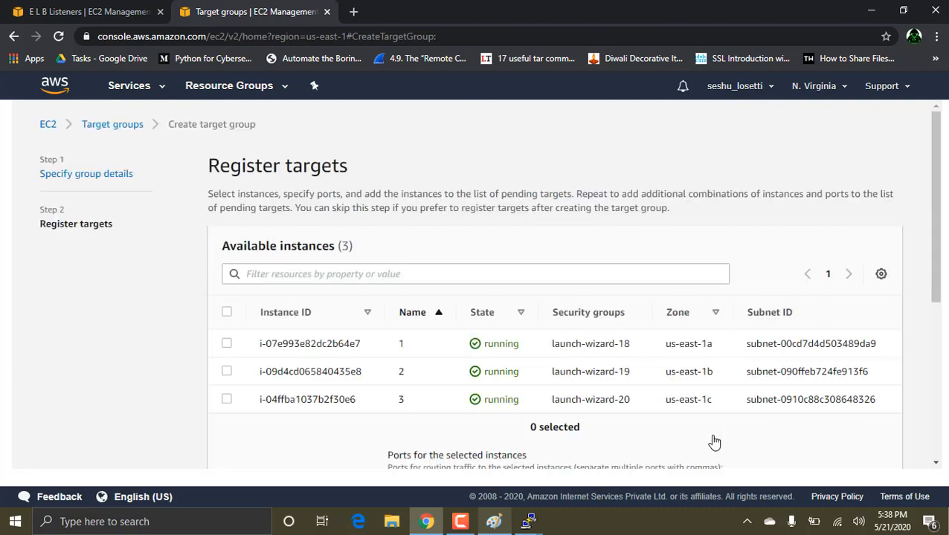
Step: Add all three available instances as pending targets on port 80 and create the ebay target group
left_click(226, 312)
scroll(612, 414, "down", 4)
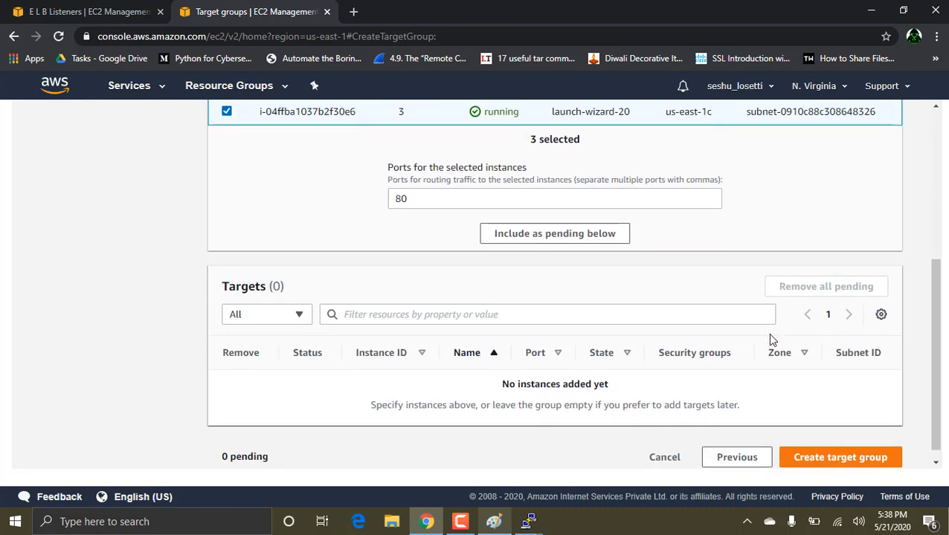
scroll(771, 334, "down", 1)
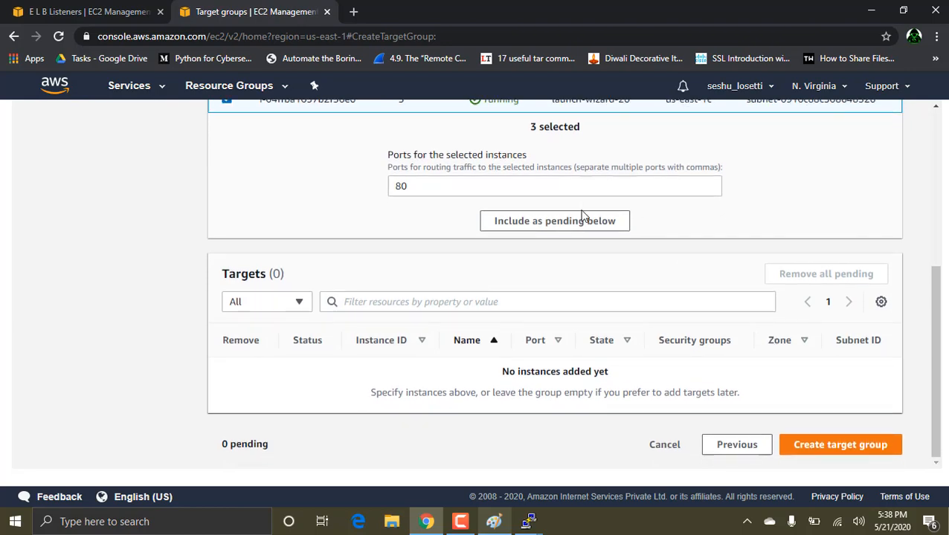
left_click(584, 217)
scroll(804, 378, "down", 1)
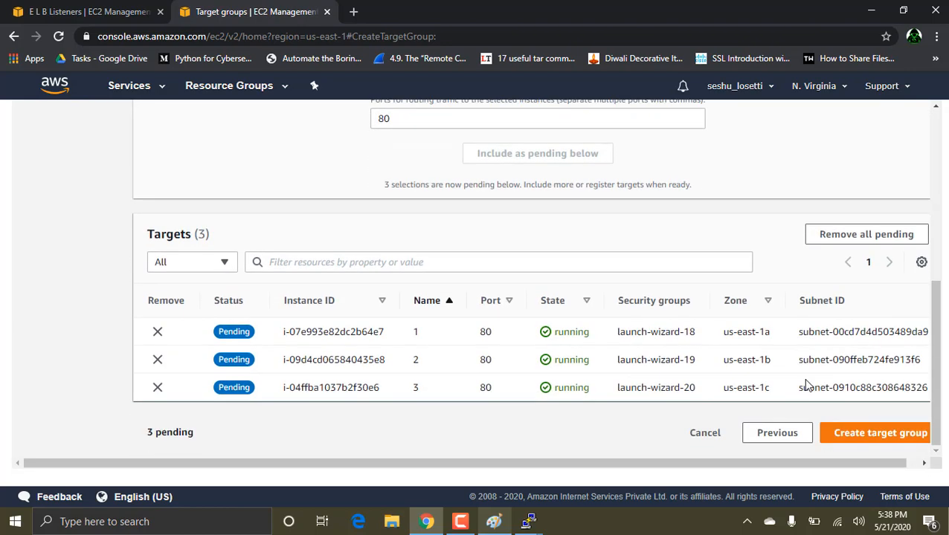
left_click(893, 436)
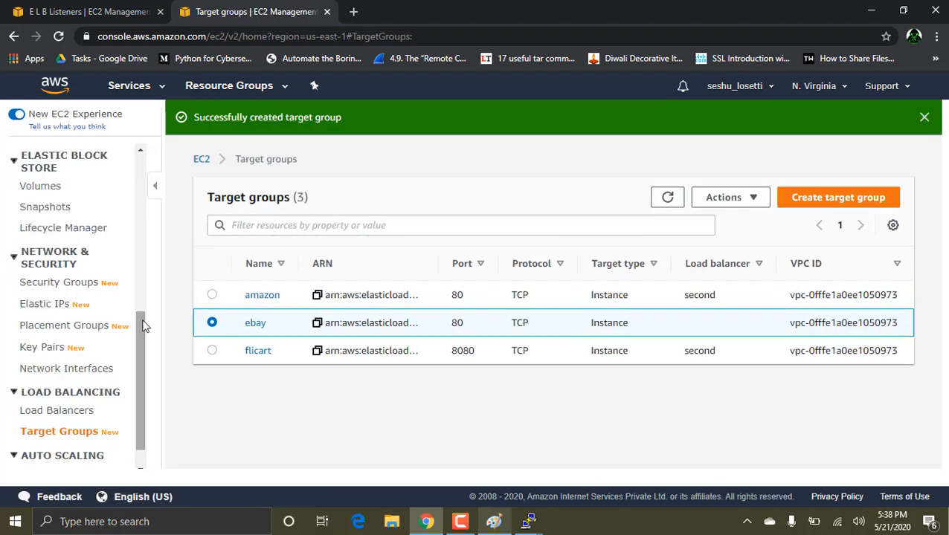
Step: Return to load balancer second and select its TCP 8090 listener
left_click(38, 410)
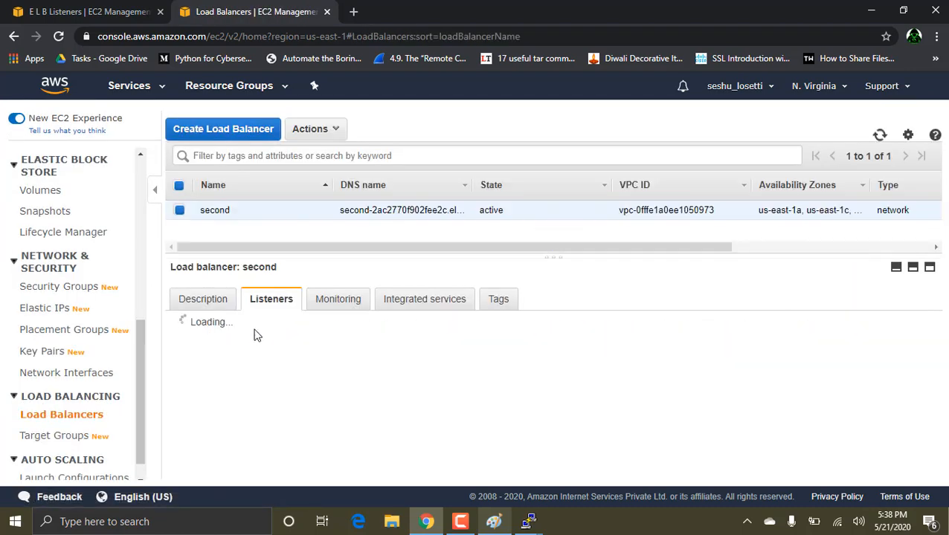
scroll(247, 360, "down", 1)
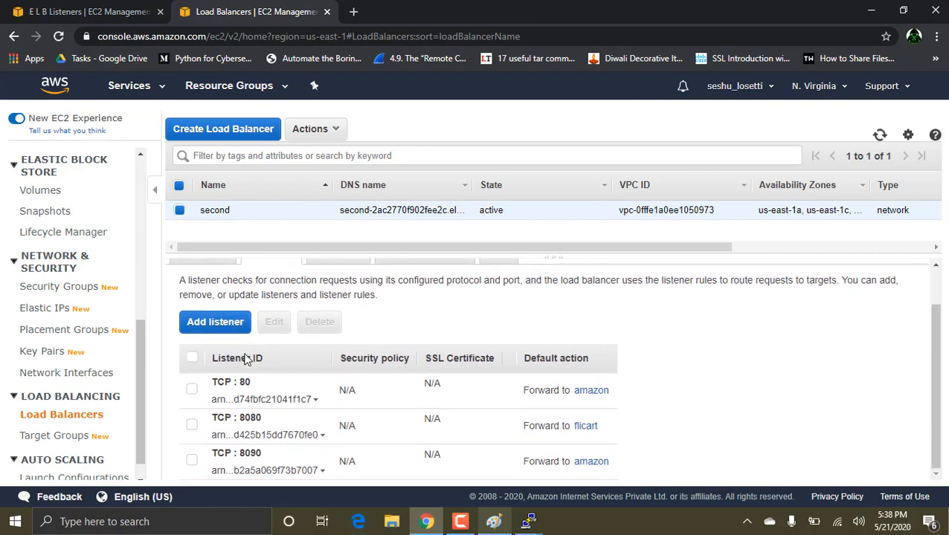
left_click(193, 461)
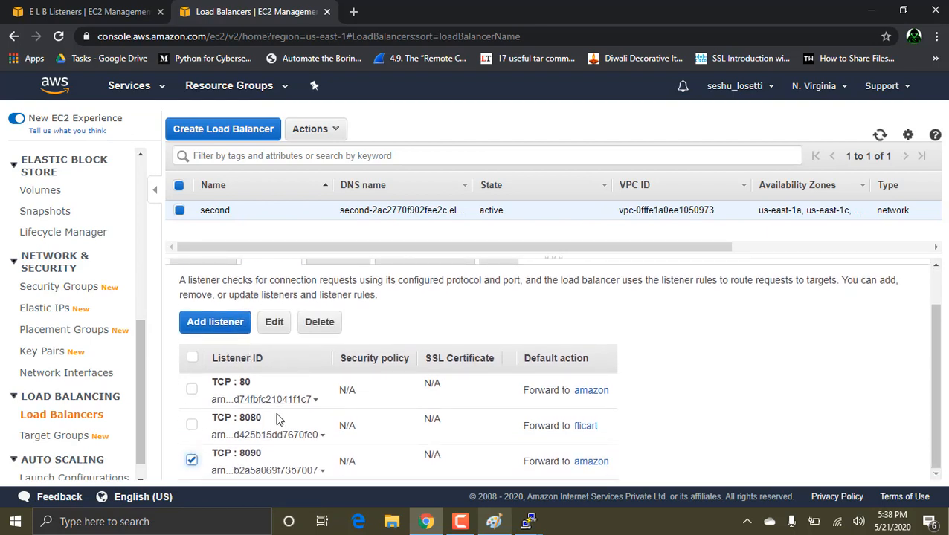
Step: Delete the ebay target group that uses port 80
left_click(79, 440)
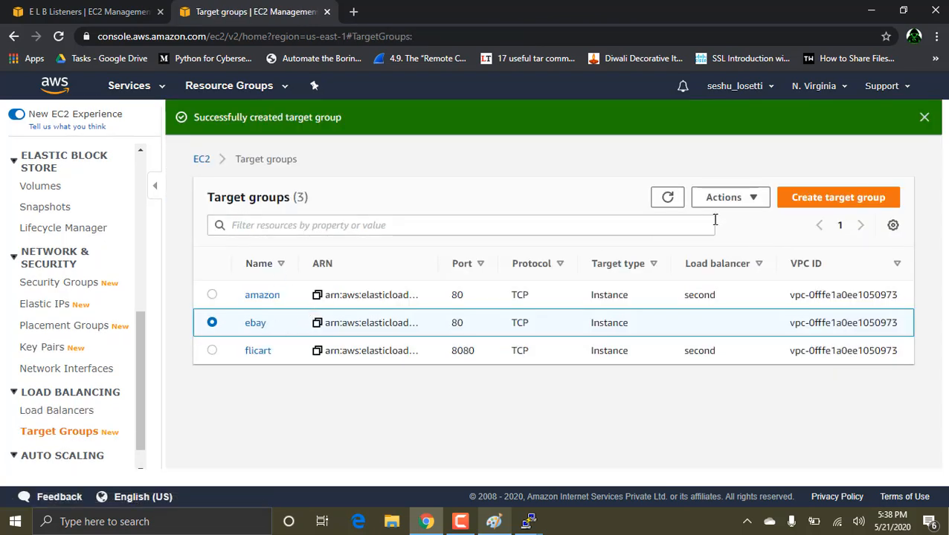
left_click(744, 198)
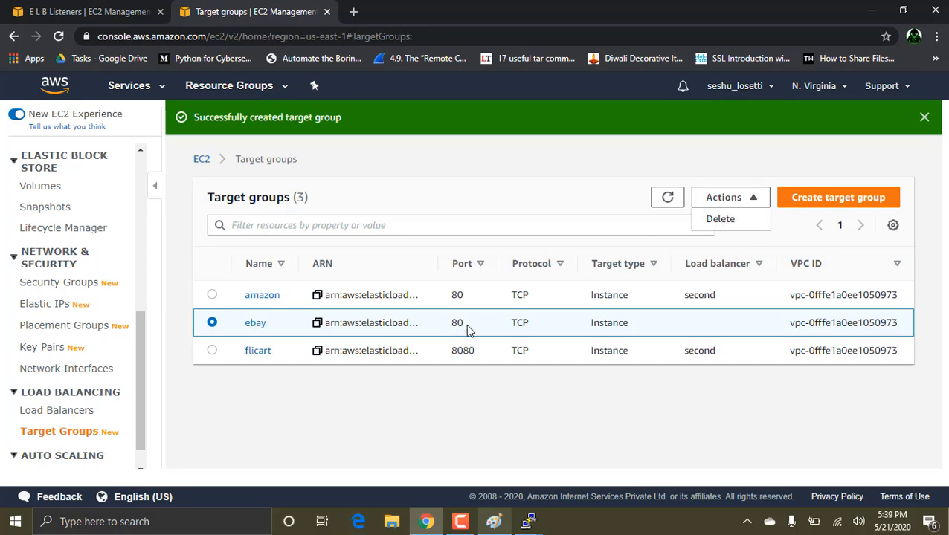
left_click(723, 223)
left_click(712, 368)
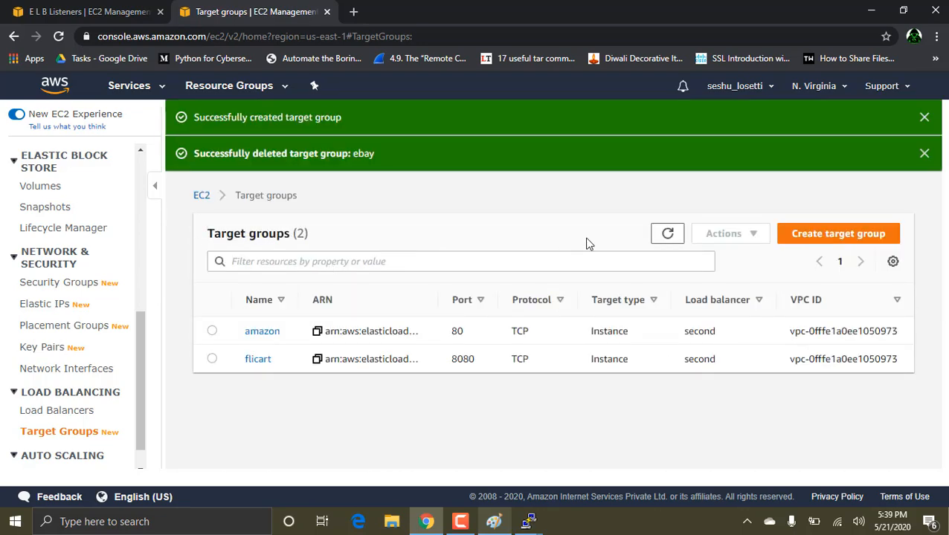
Step: Start a new target group named ebay using TCP on port 8089 and continue to target registration
left_click(873, 240)
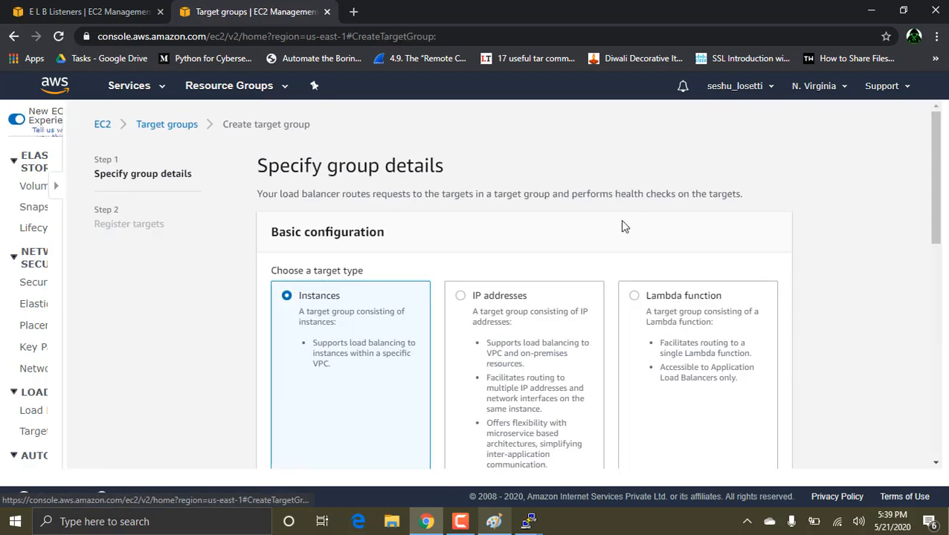
scroll(435, 413, "down", 4)
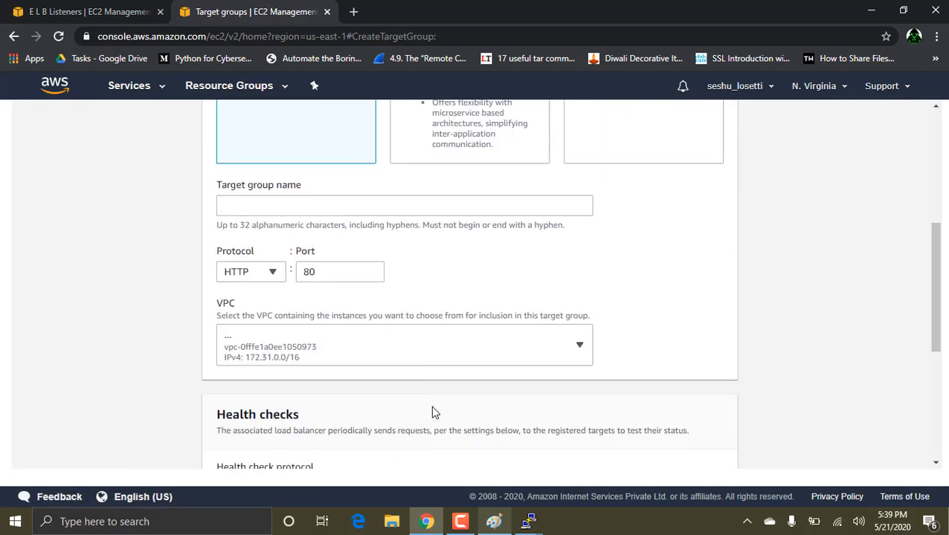
left_click(273, 212)
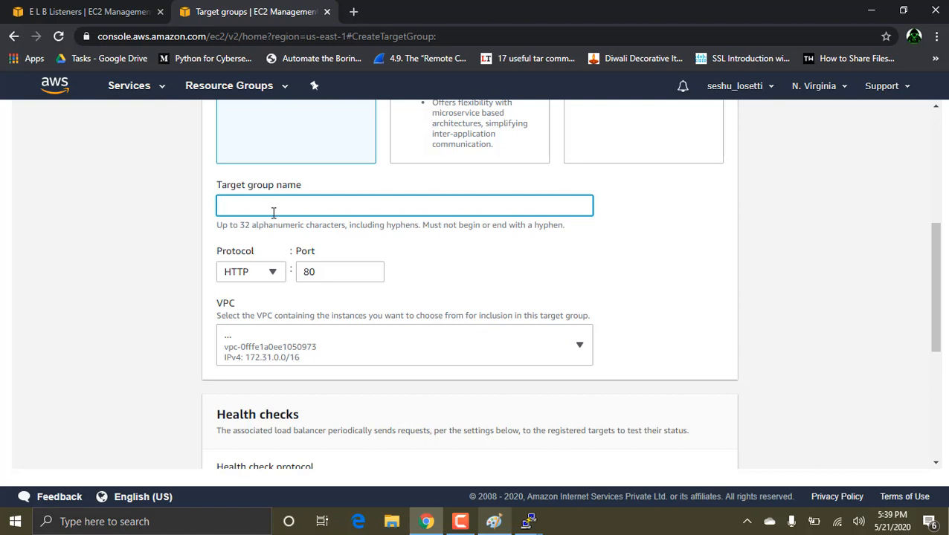
left_click(253, 270)
left_click(245, 337)
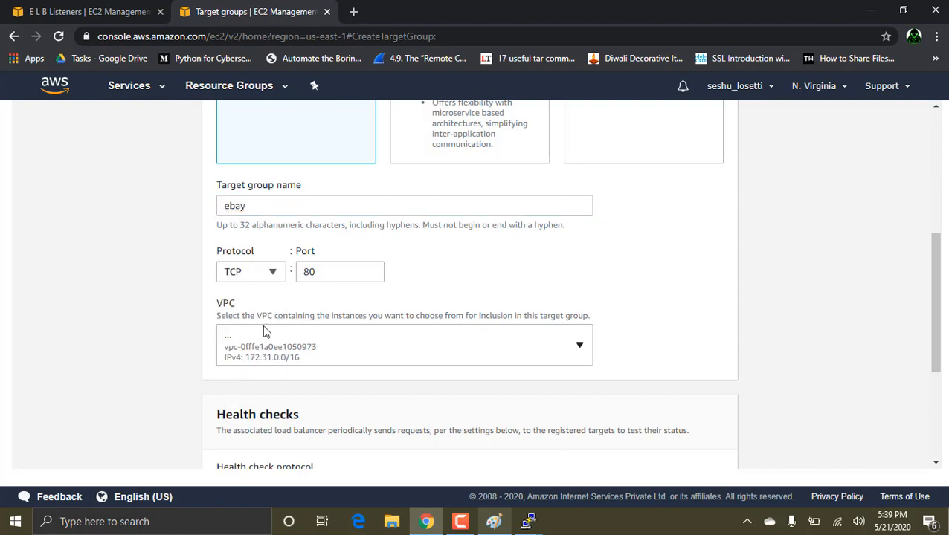
left_click(322, 277)
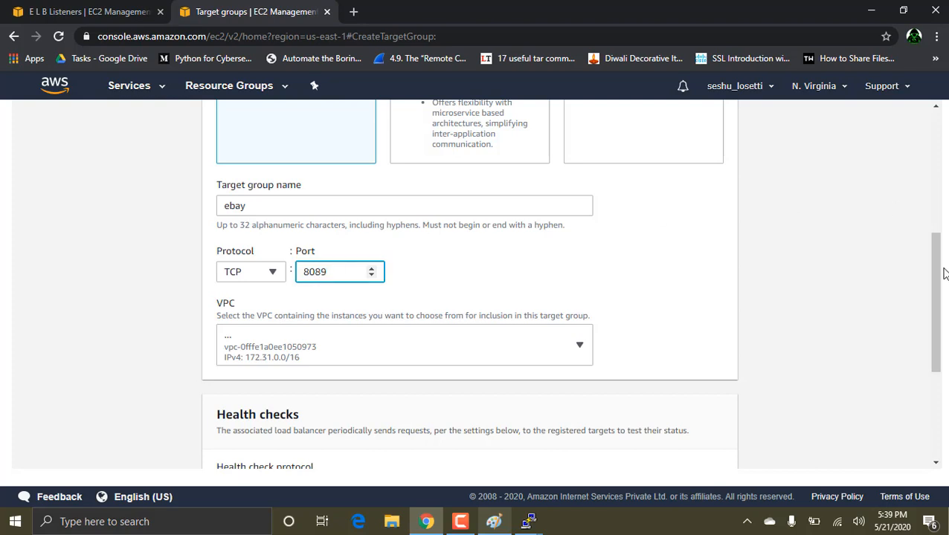
left_click_drag(943, 273, 943, 358)
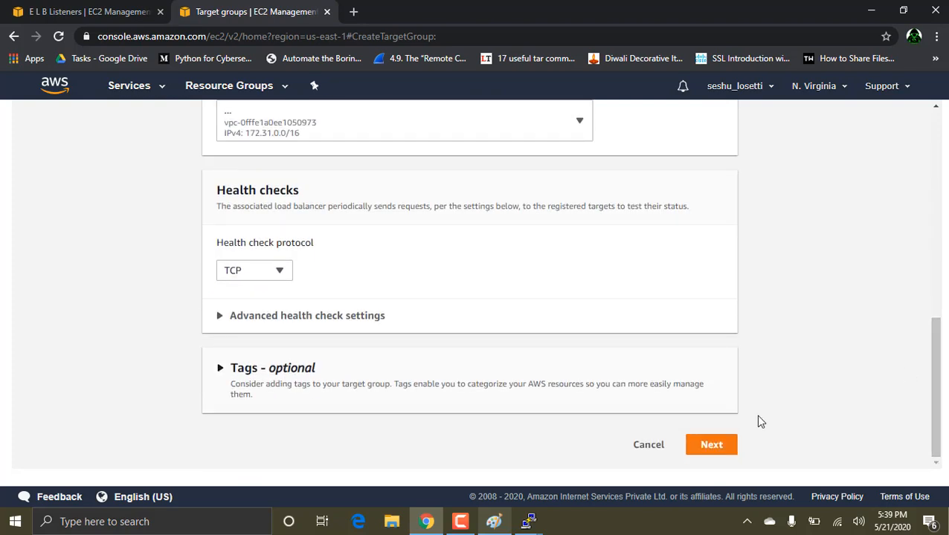
left_click(711, 444)
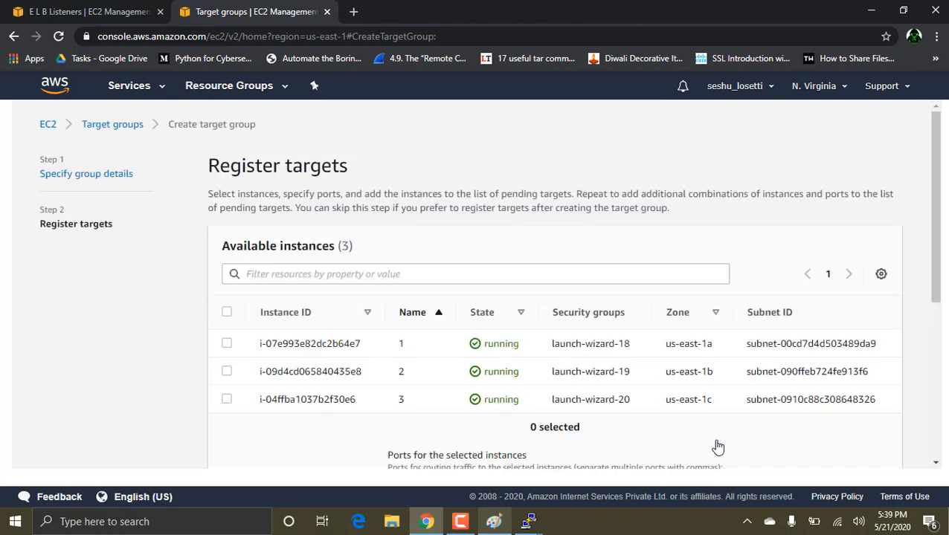
Step: Add all three available instances as pending targets on port 8089 and create the ebay target group
left_click(227, 312)
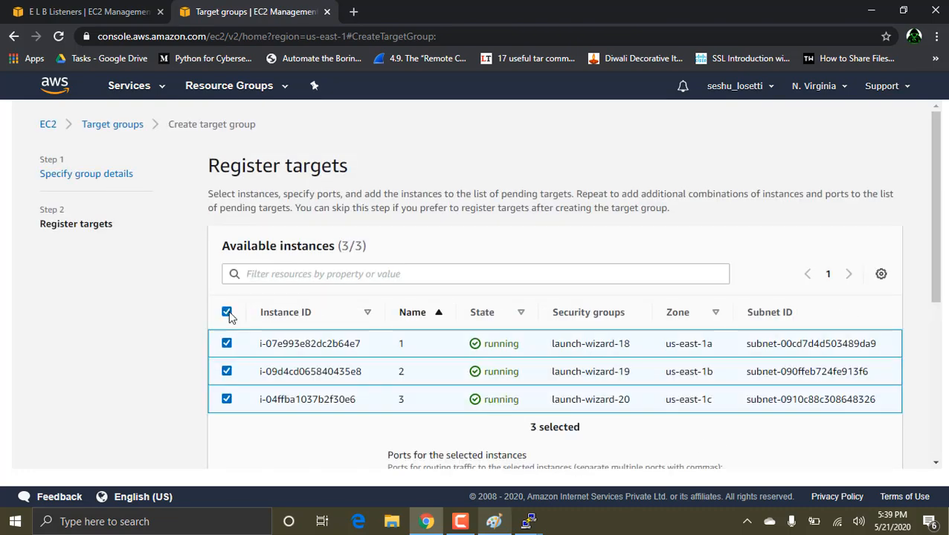
scroll(496, 392, "down", 4)
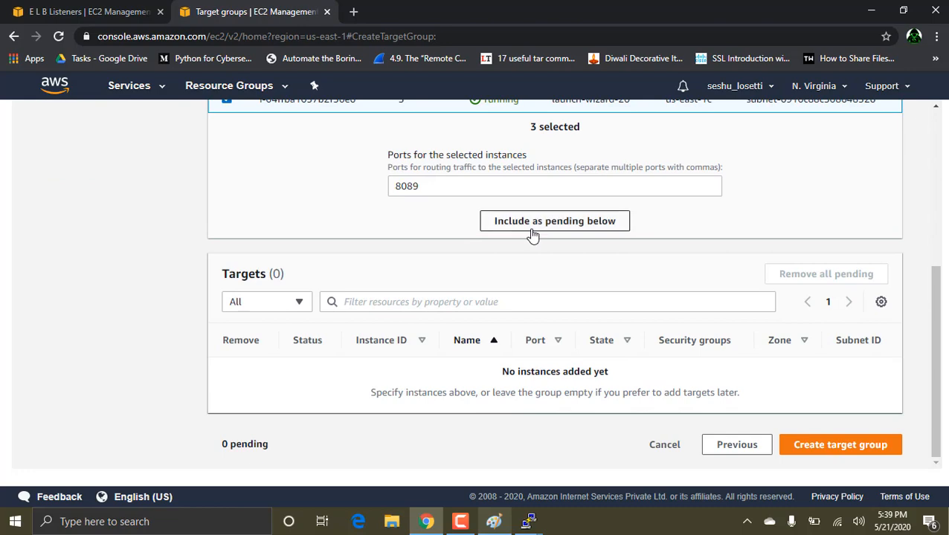
left_click(533, 232)
scroll(831, 387, "down", 1)
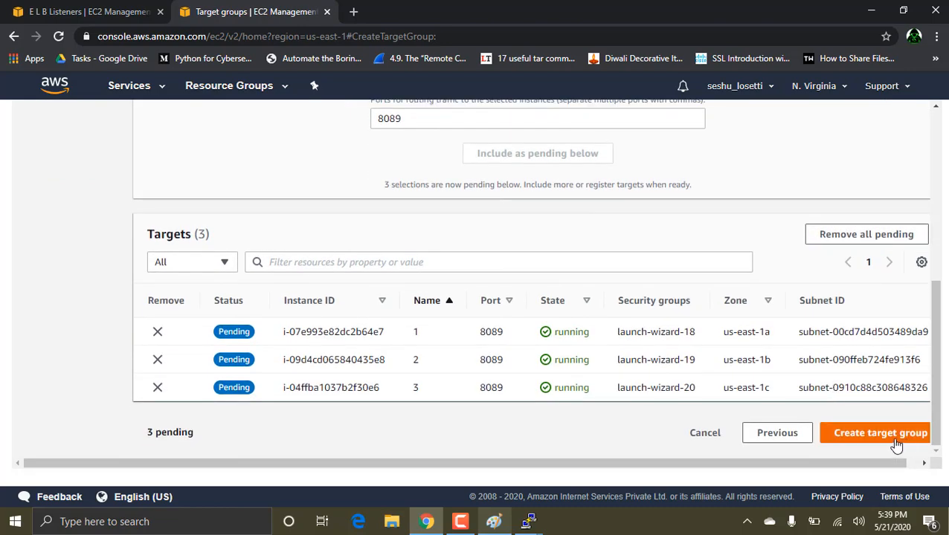
left_click(890, 442)
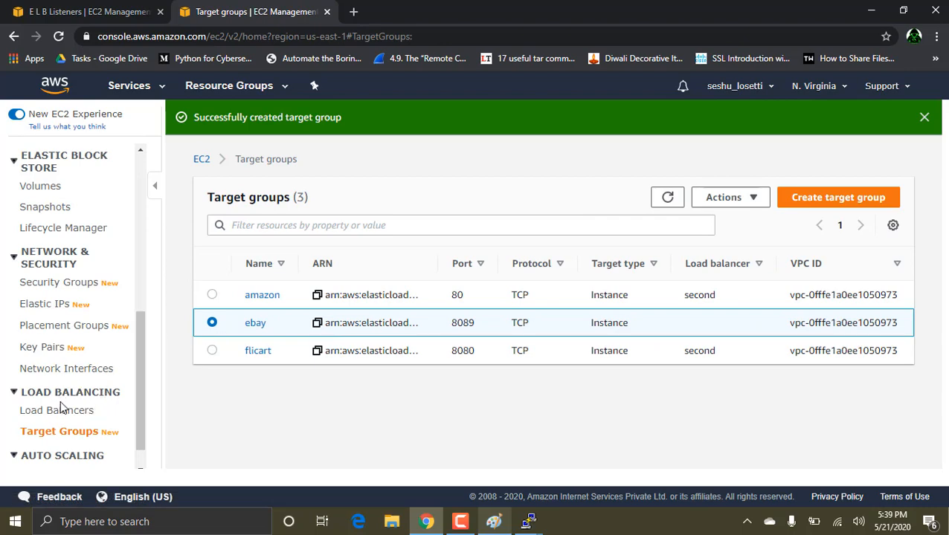
Step: Open the TCP 8090 listener of load balancer second for editing
left_click(56, 410)
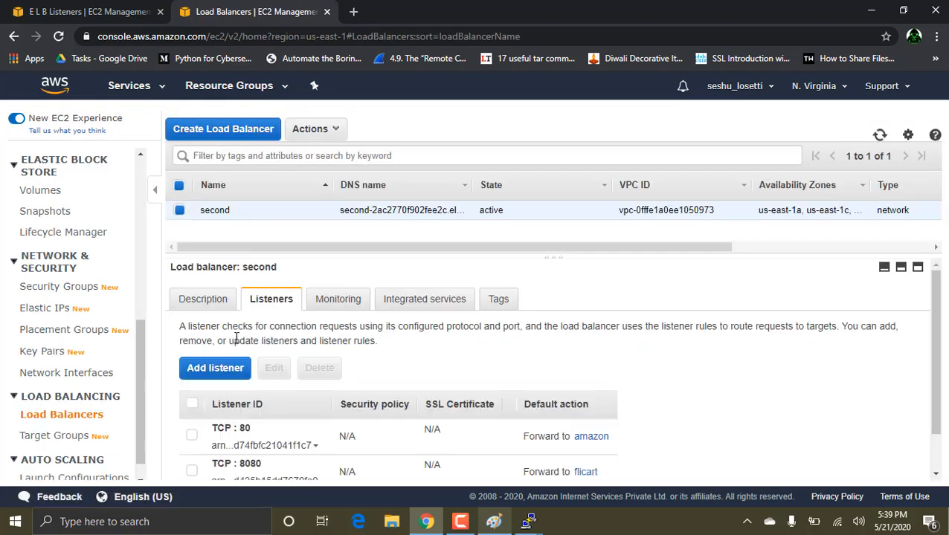
scroll(224, 358, "down", 1)
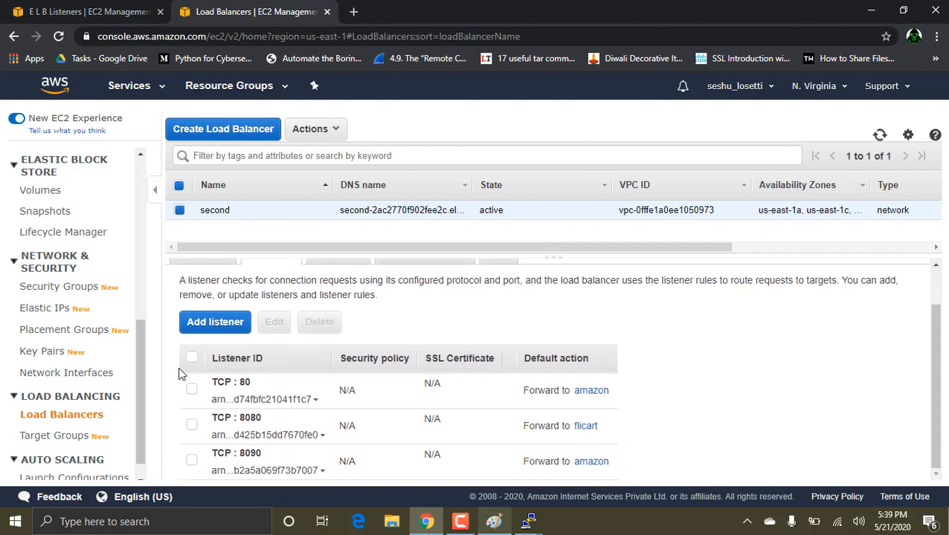
left_click(193, 392)
left_click(191, 462)
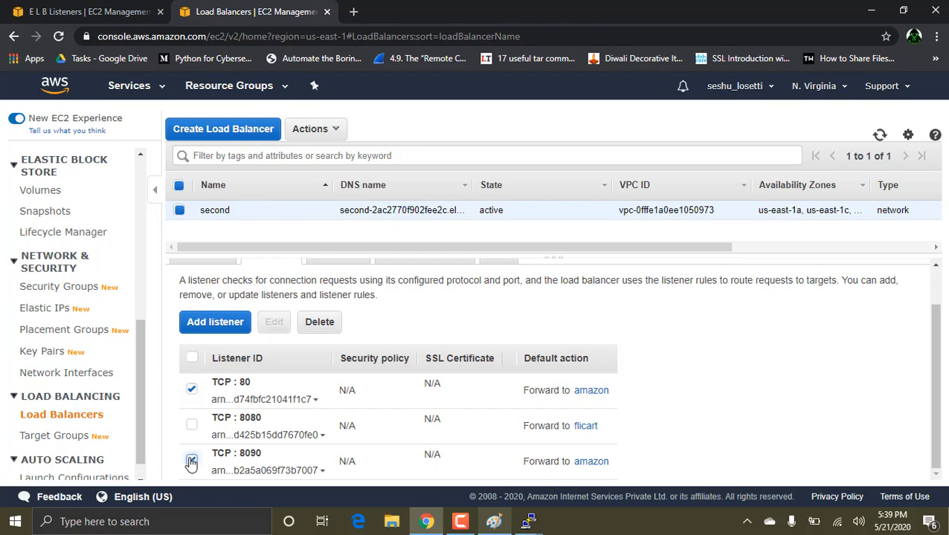
left_click(193, 394)
left_click(273, 324)
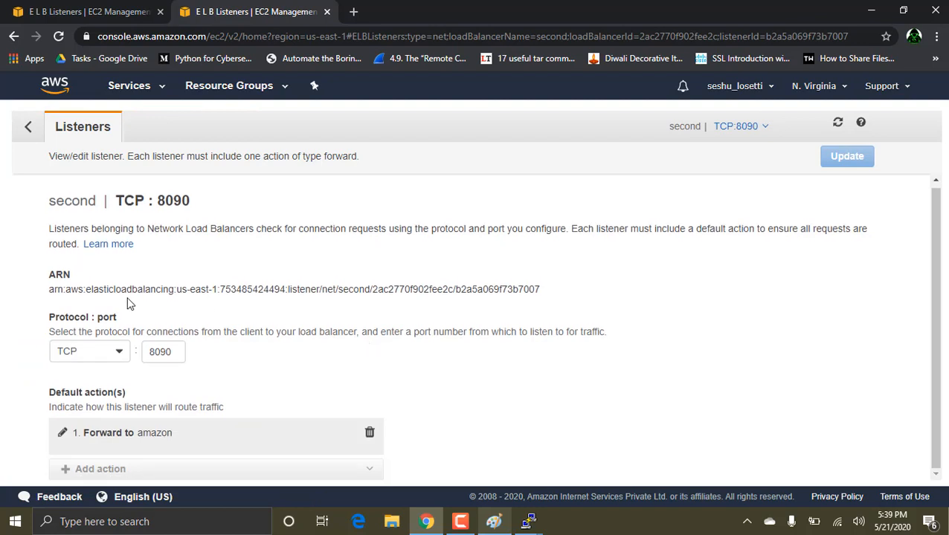
left_click(63, 432)
scroll(192, 402, "down", 1)
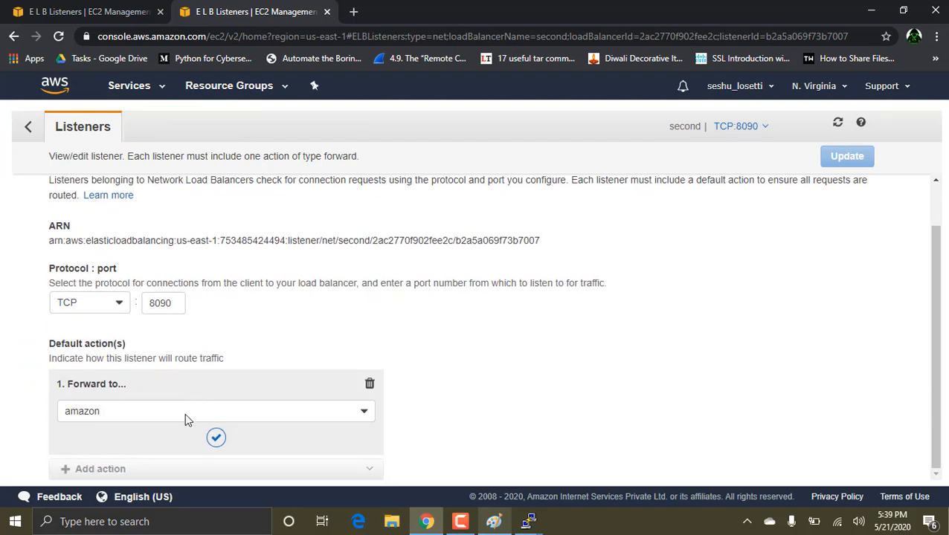
left_click(214, 444)
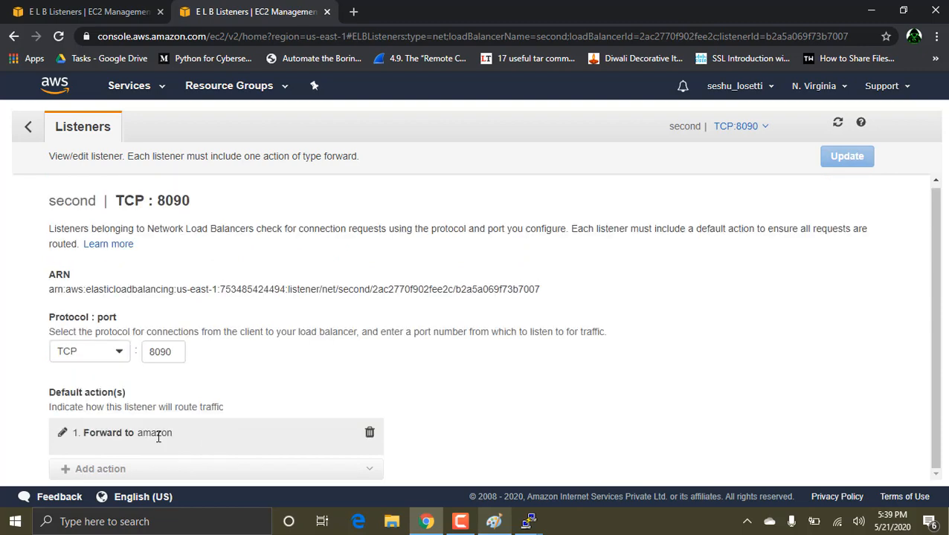
Step: Make the TCP 8090 listener forward to ebay, save the update and return to the load balancer list
left_click(62, 433)
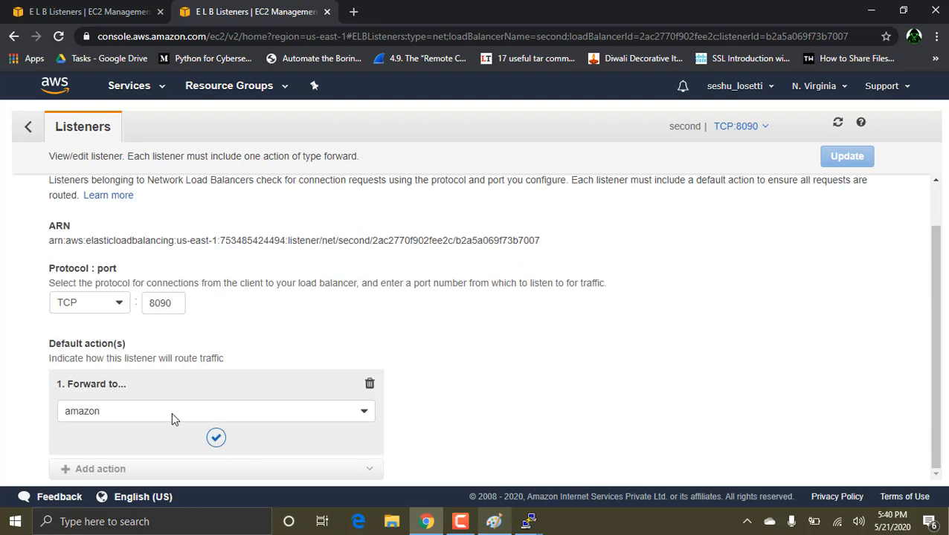
left_click(171, 412)
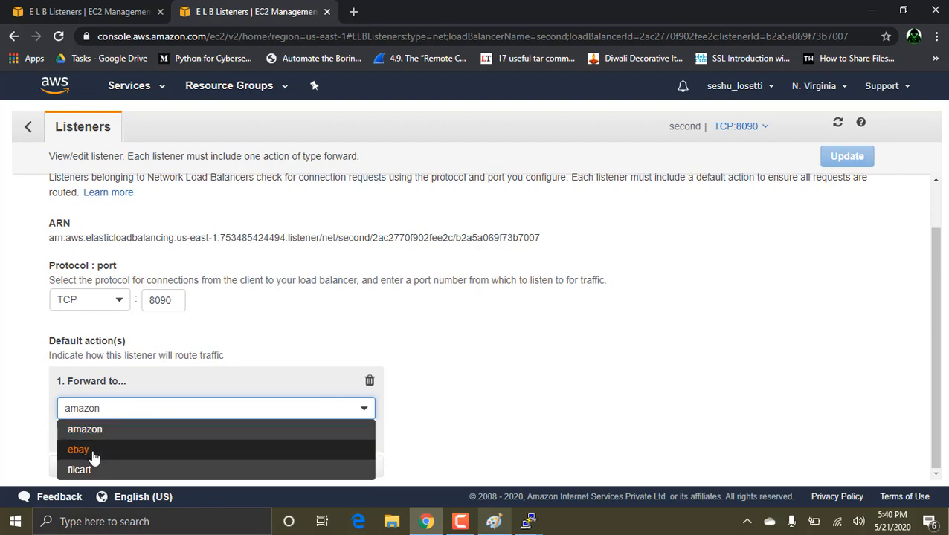
left_click(91, 452)
left_click(846, 157)
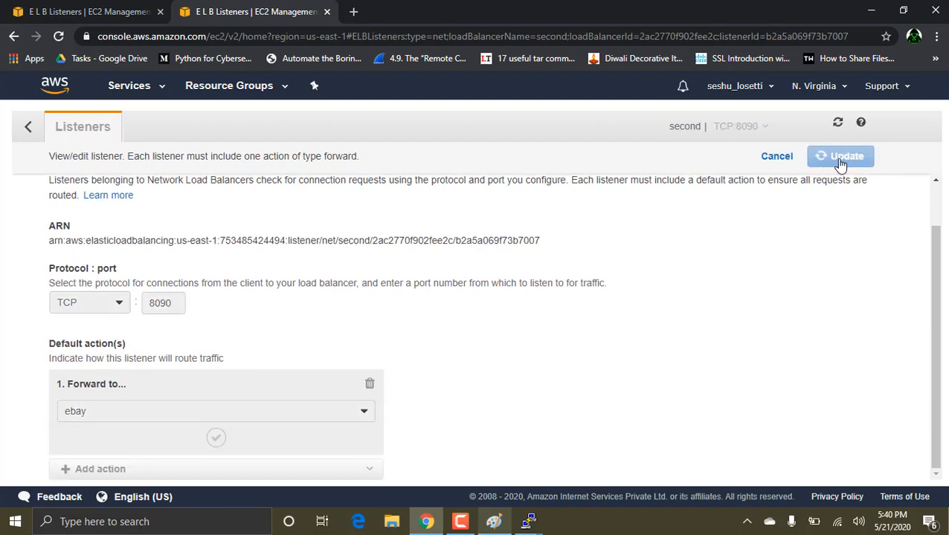
left_click(28, 126)
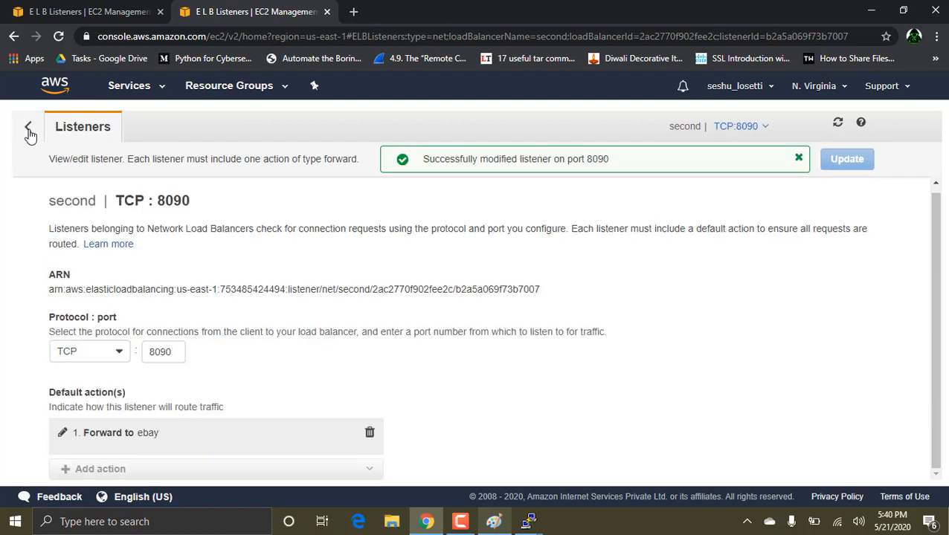
Step: Switch to the Paint diagram and choose the rounded rectangle shape
left_click(493, 521)
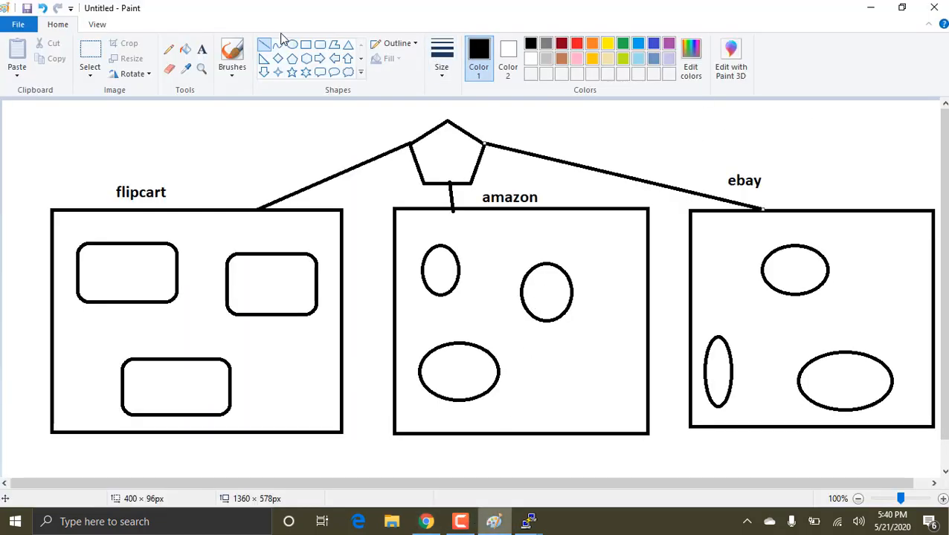
left_click(319, 44)
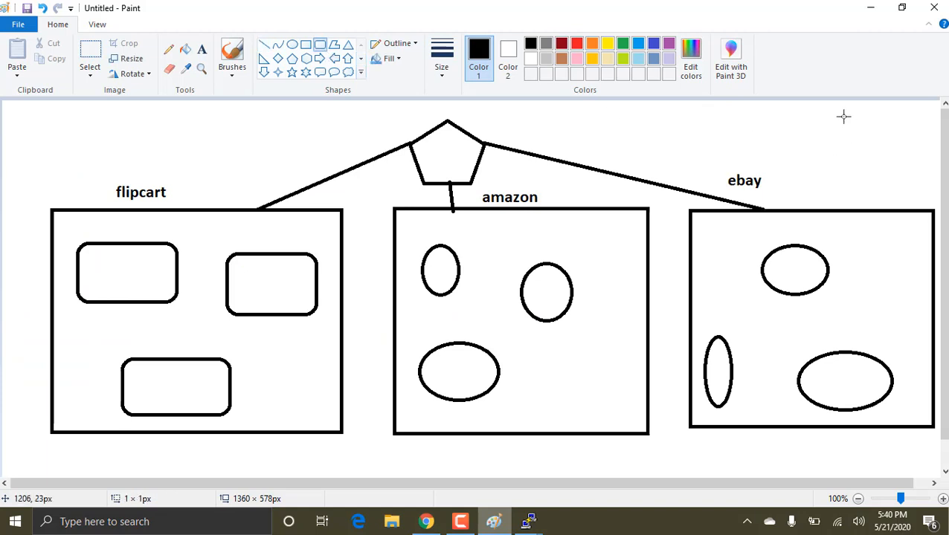
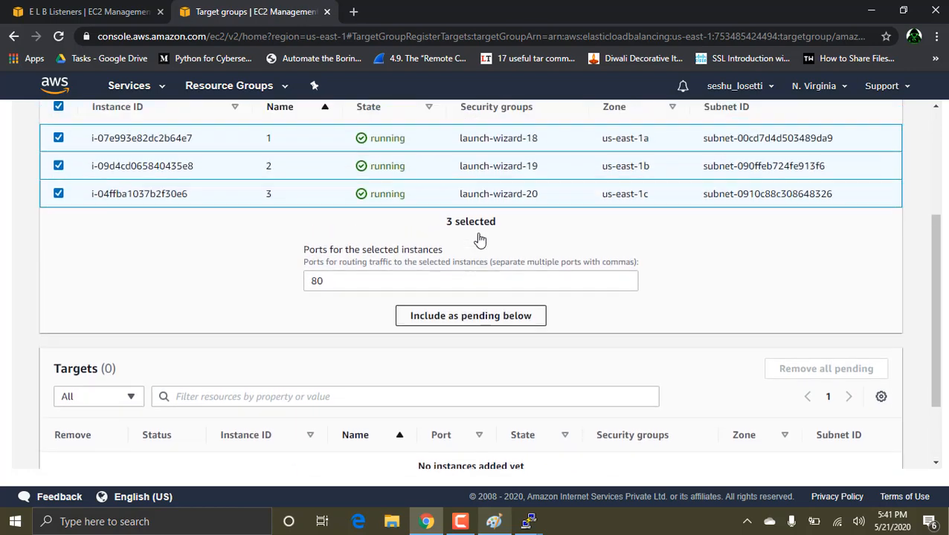
Step: Include the three selected instances as pending on port 80 and register them with the amazon target group
scroll(478, 239, "down", 3)
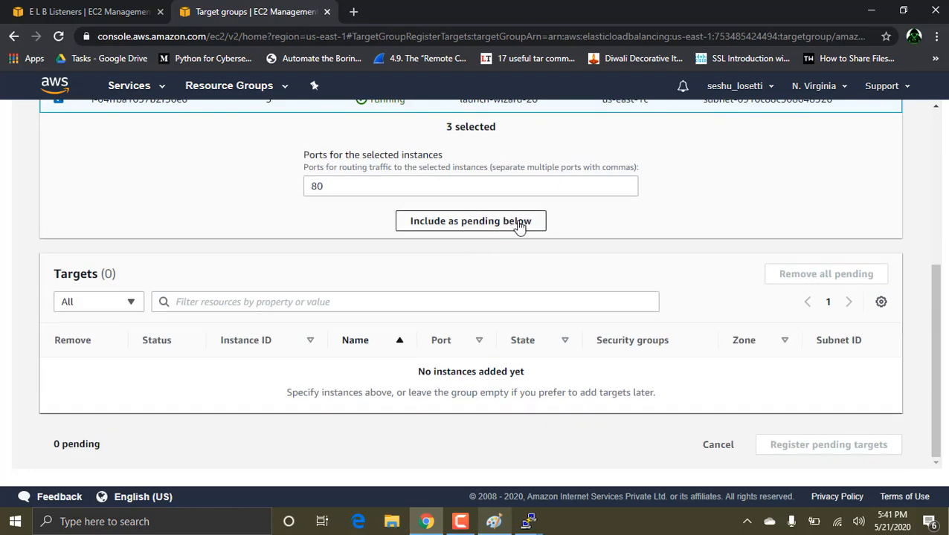
left_click(497, 229)
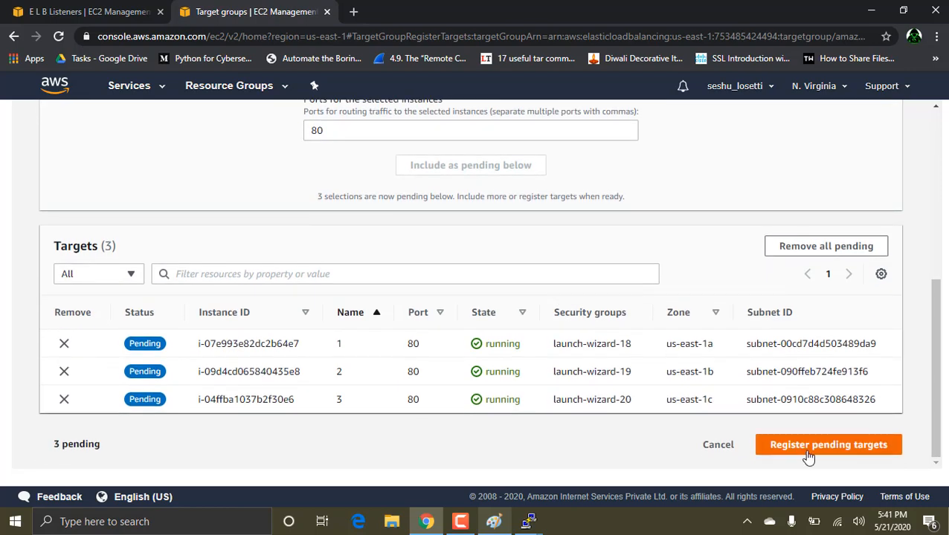
left_click(830, 447)
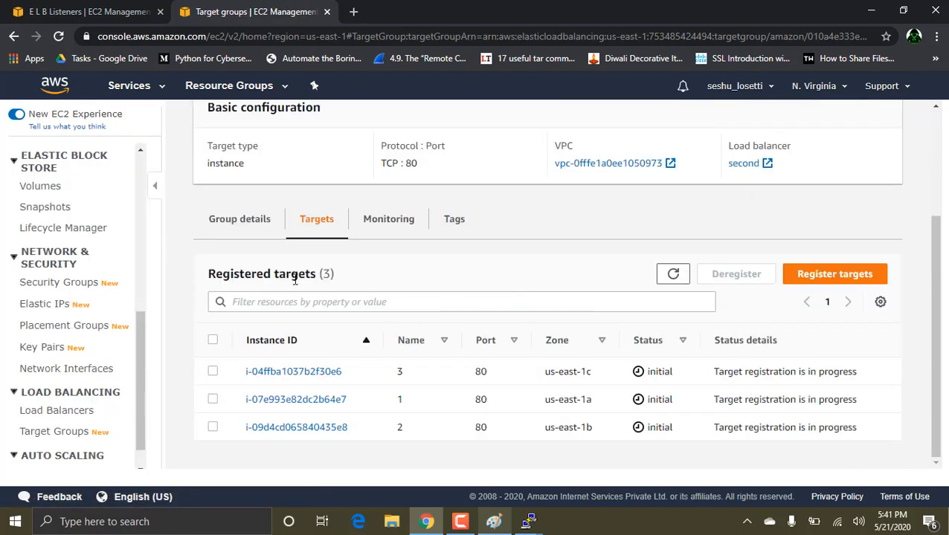
Step: Review the amazon group's target registration page and return to the target group list
left_click(850, 280)
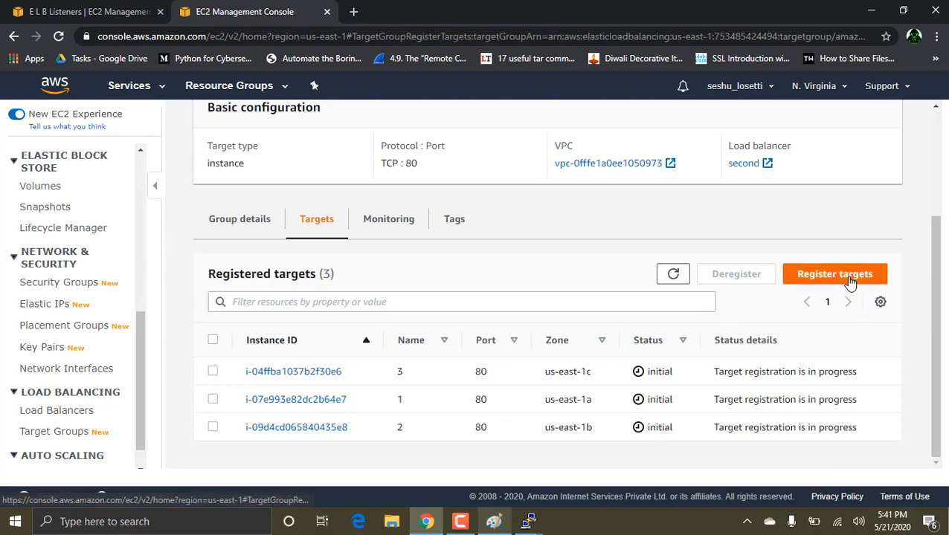
scroll(655, 275, "down", 3)
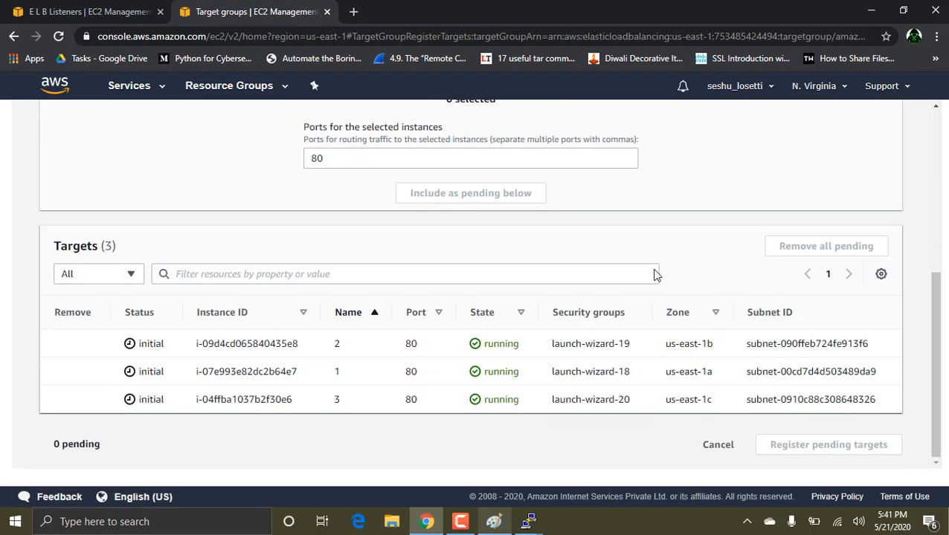
scroll(654, 275, "up", 5)
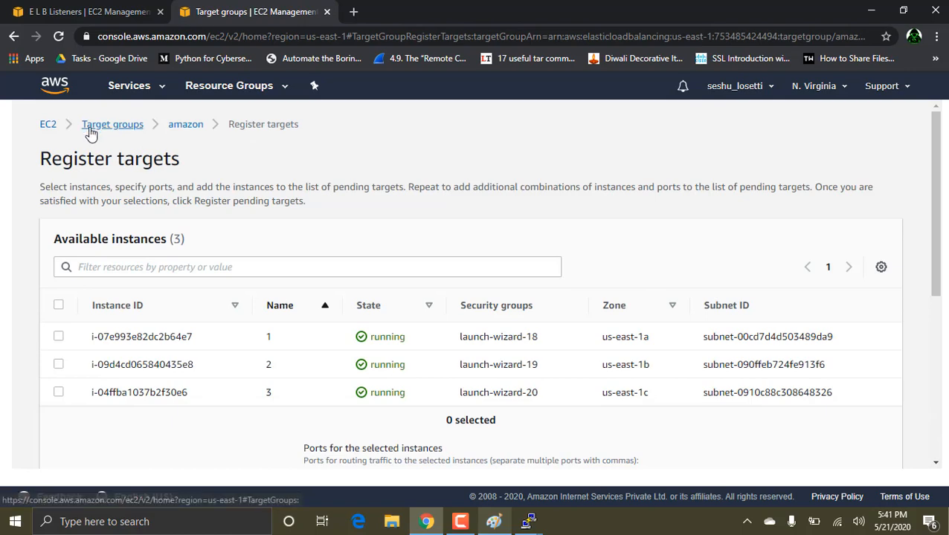
left_click(53, 127)
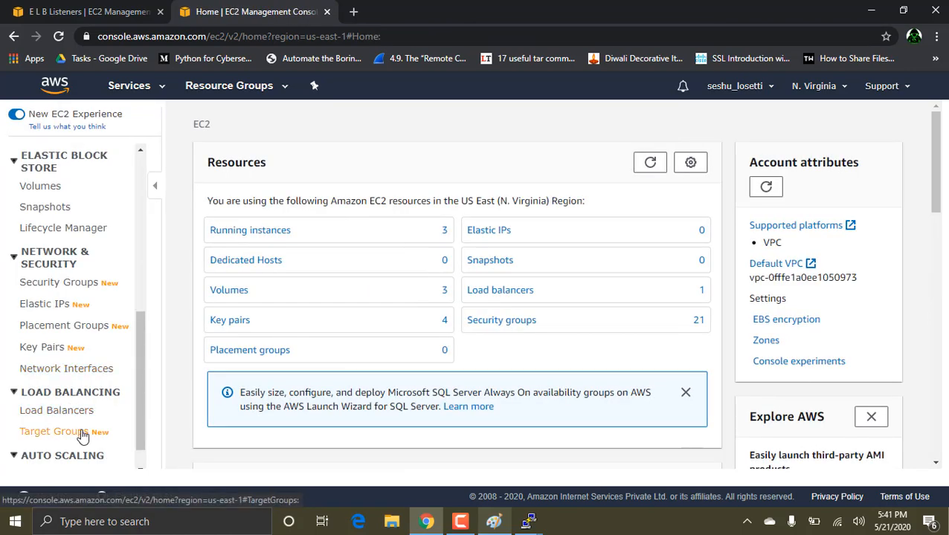
left_click(53, 431)
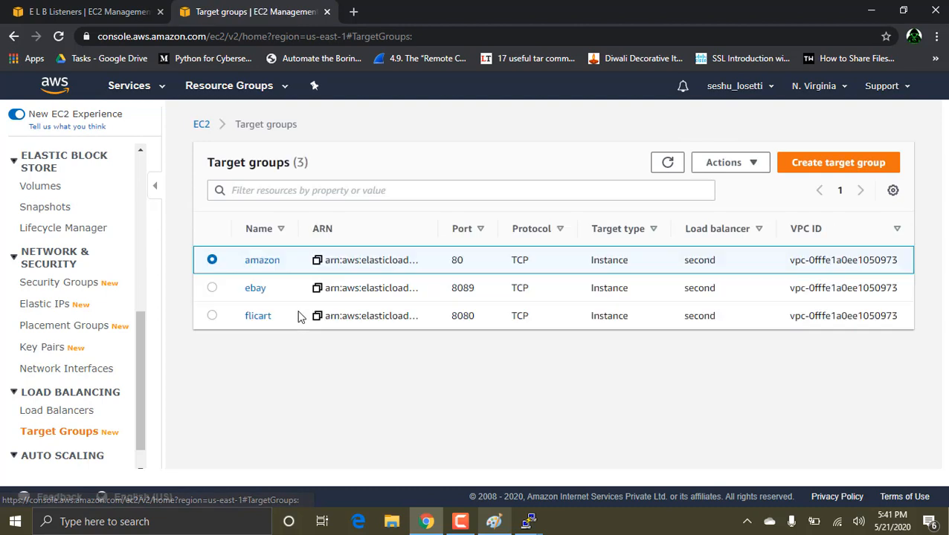
Step: Open the ebay target group and examine its registered targets and their ports
left_click(256, 289)
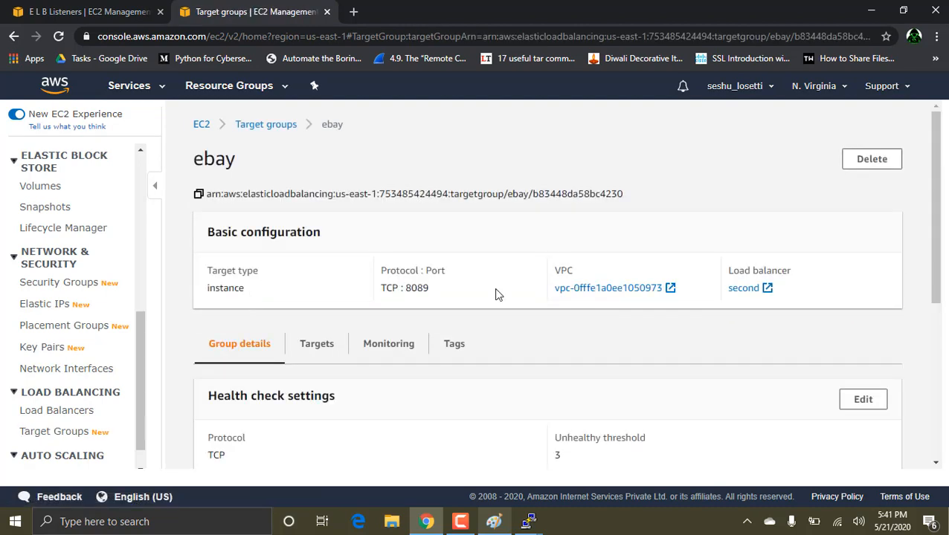
scroll(494, 290, "down", 1)
left_click(333, 277)
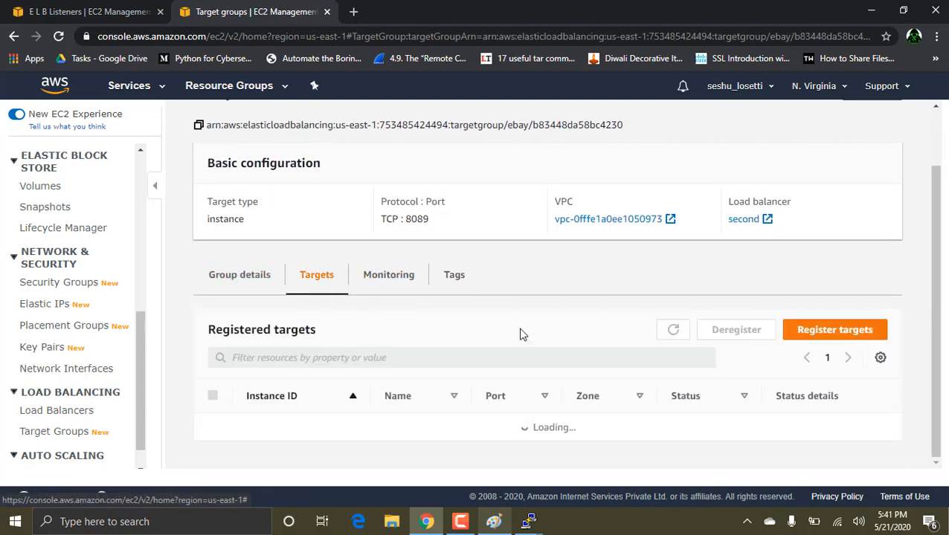
scroll(520, 335, "down", 1)
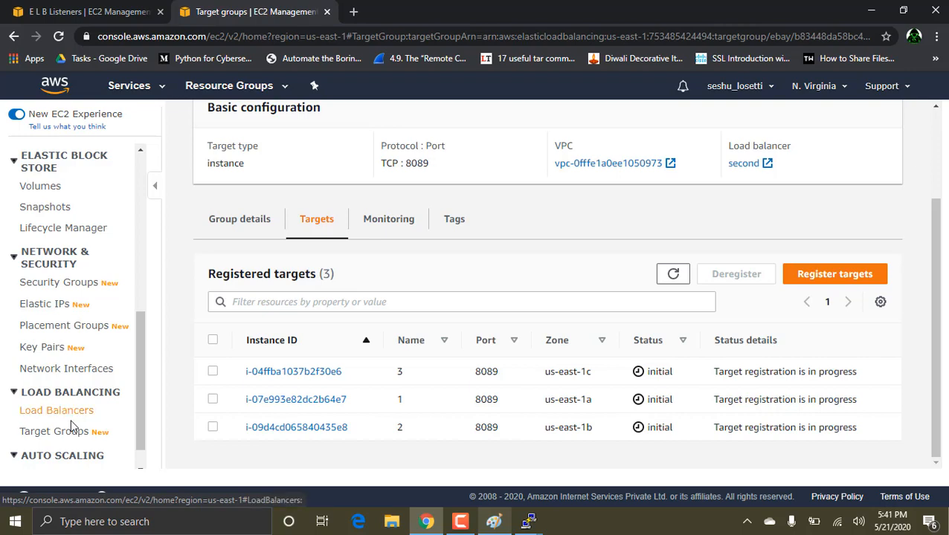
scroll(253, 344, "up", 3)
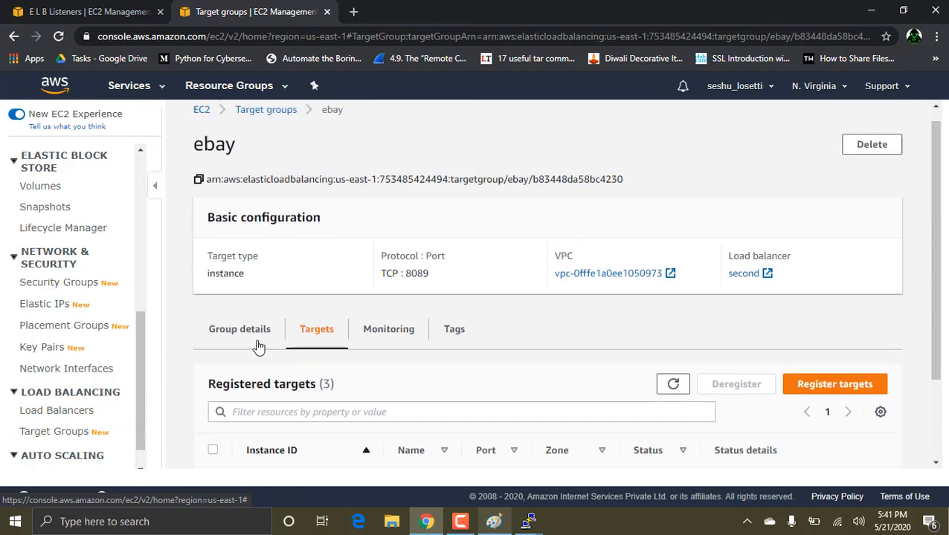
Step: Open the flicart target group from the target group list and examine its registered targets and their status
left_click(261, 125)
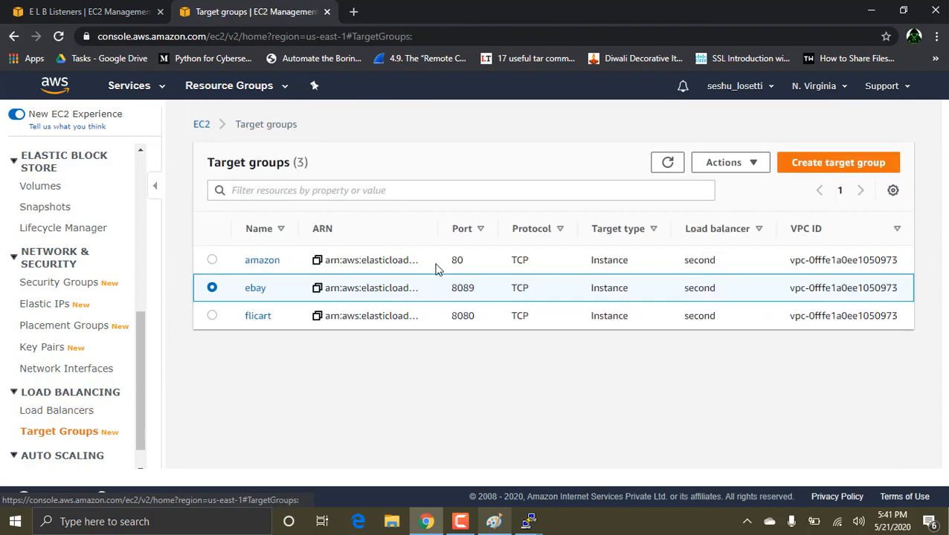
left_click(260, 318)
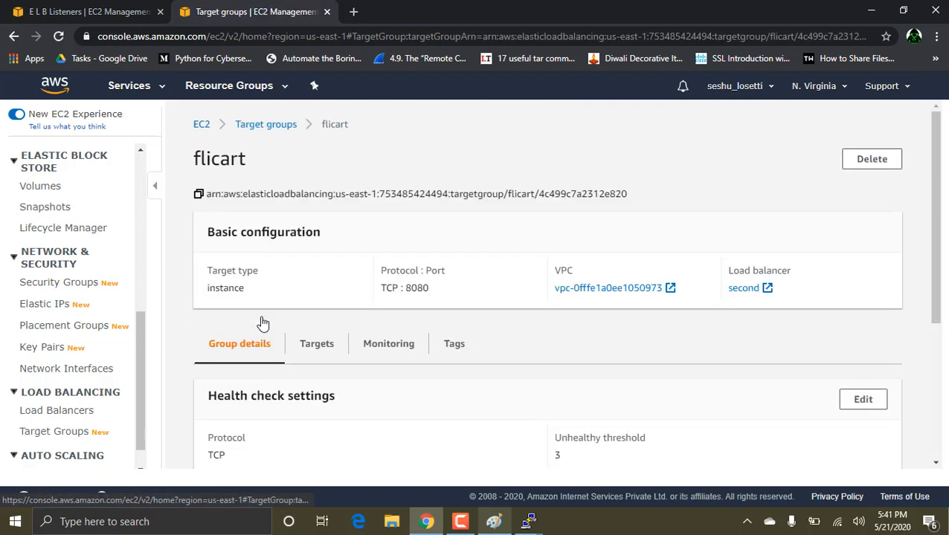
scroll(427, 338, "down", 4)
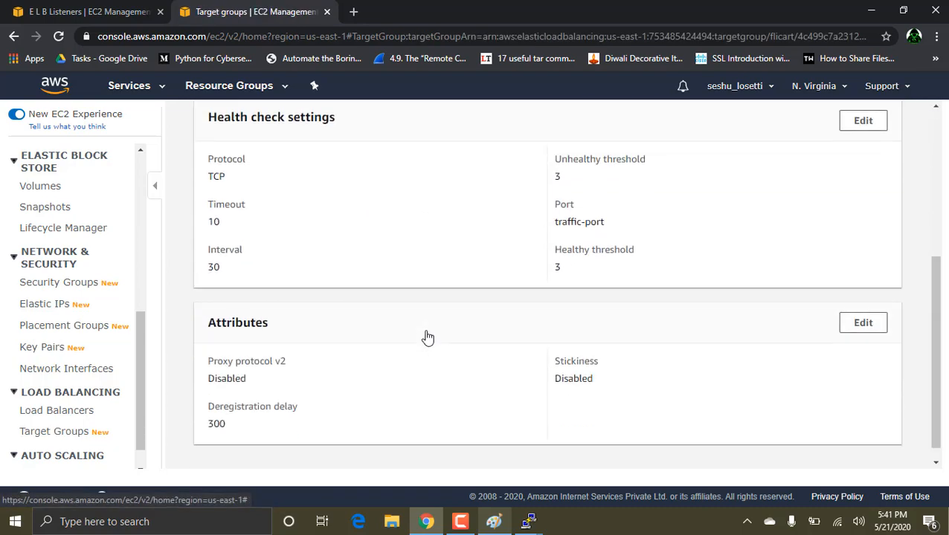
scroll(426, 336, "up", 3)
left_click(307, 296)
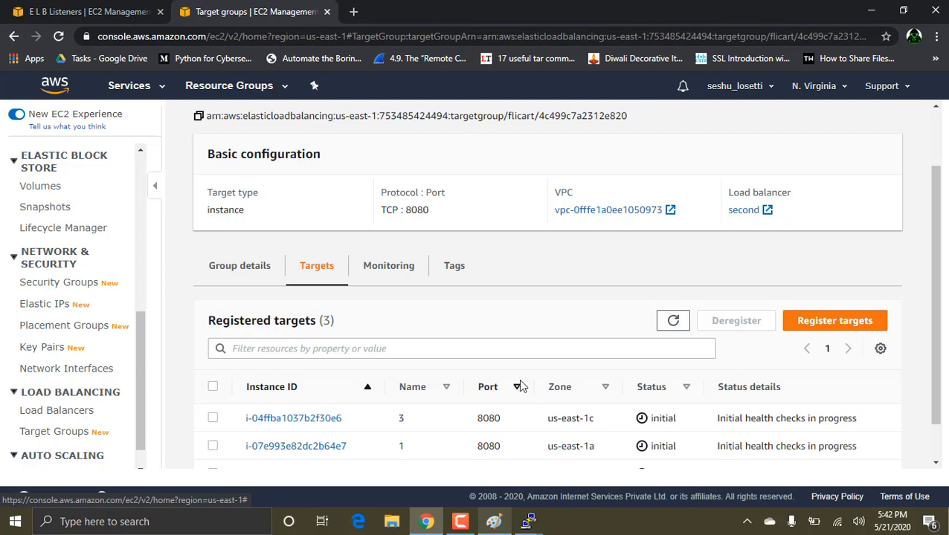
scroll(518, 378, "down", 1)
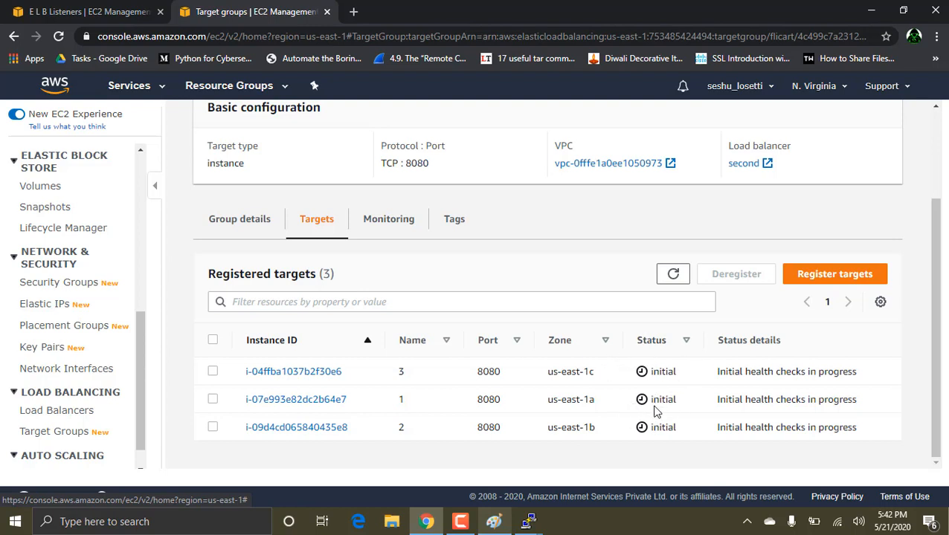
left_click(461, 522)
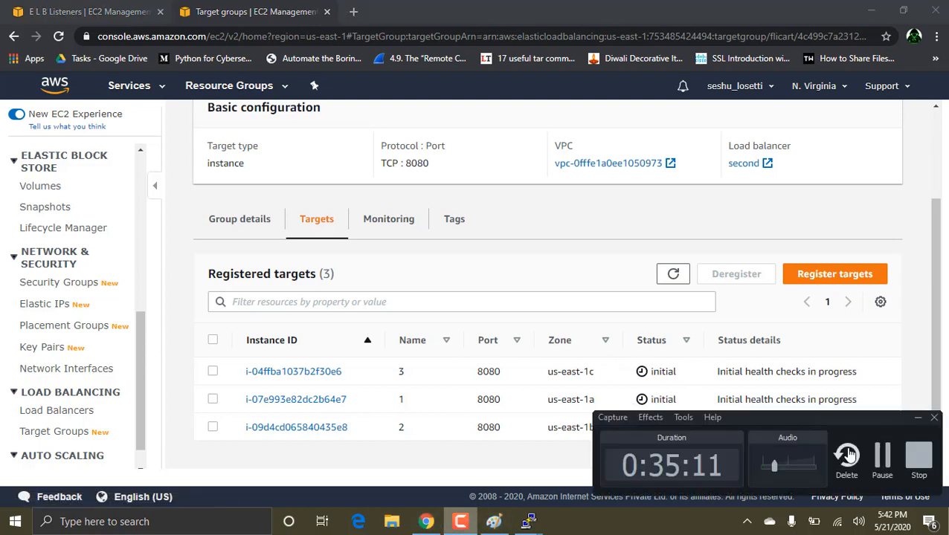
left_click(881, 462)
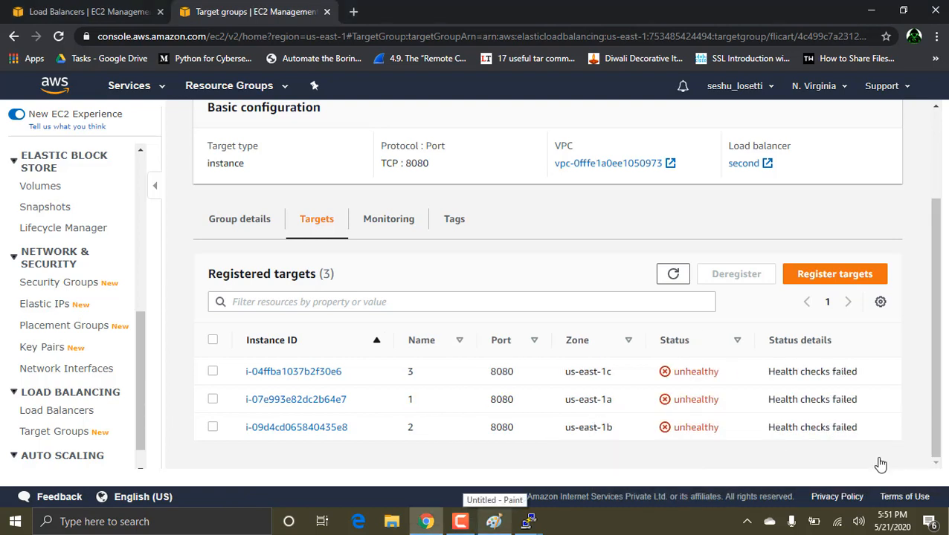
Step: Check the health status of the targets registered in the amazon target group
left_click(64, 436)
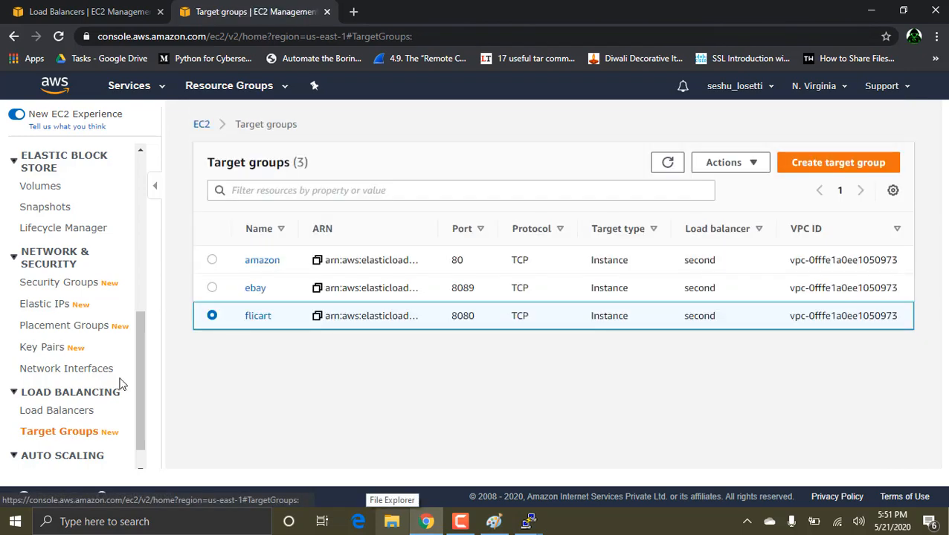
left_click(262, 260)
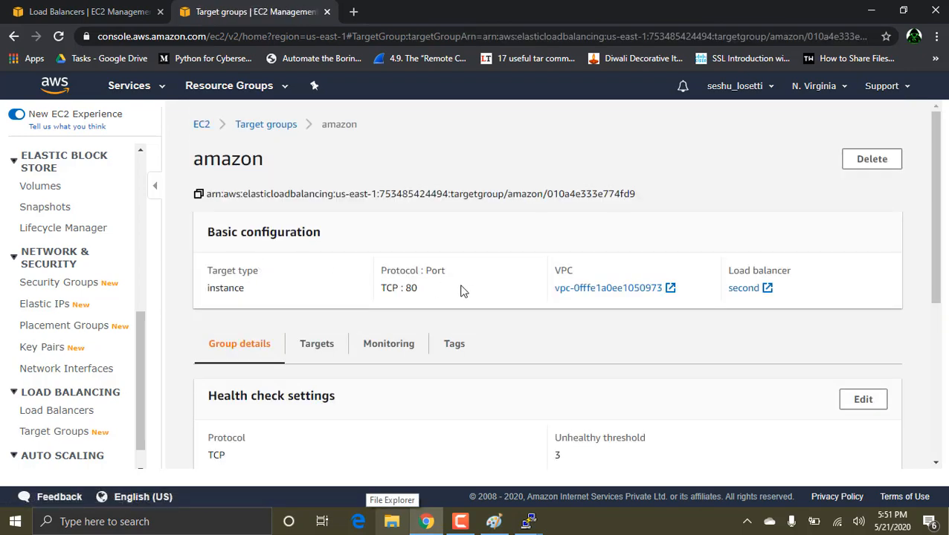
scroll(461, 290, "down", 2)
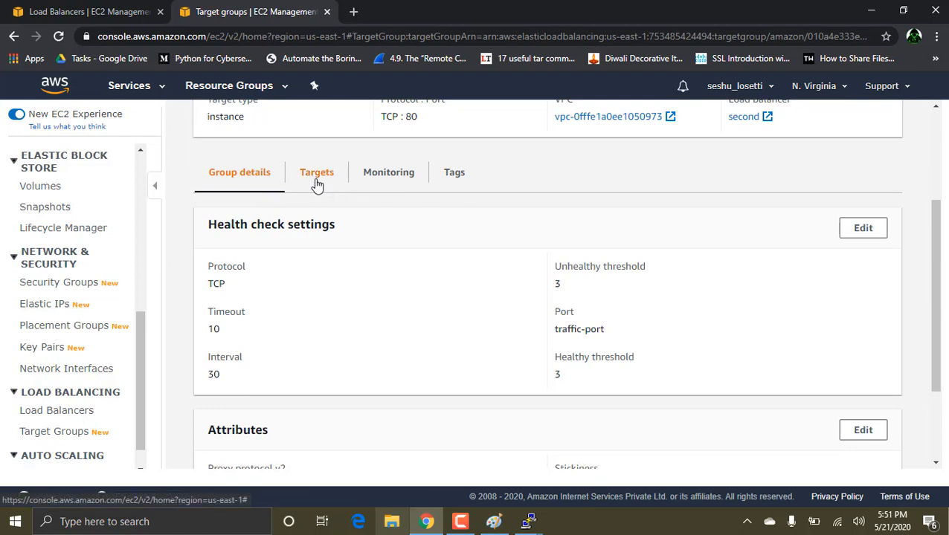
left_click(315, 183)
scroll(472, 312, "down", 1)
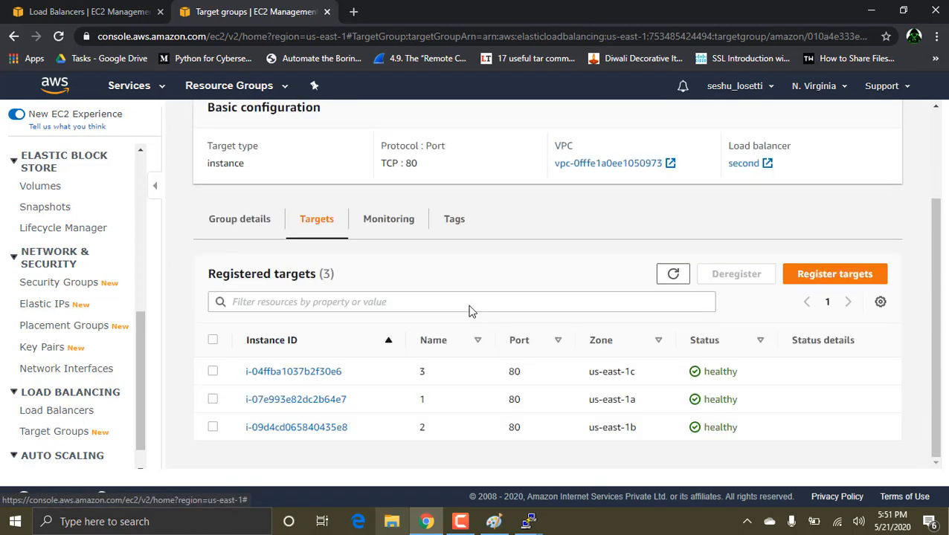
Step: Check the health status of the targets registered in the ebay target group
left_click(70, 433)
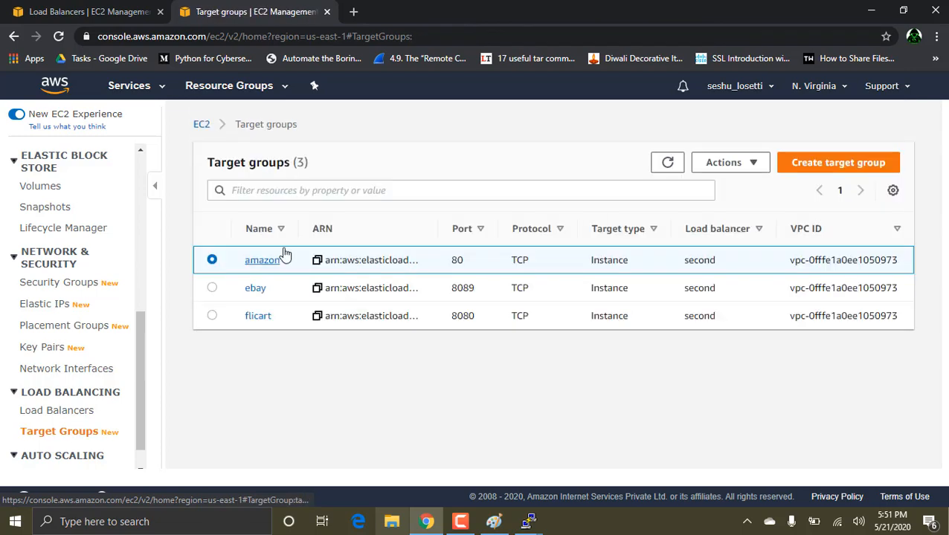
left_click(255, 289)
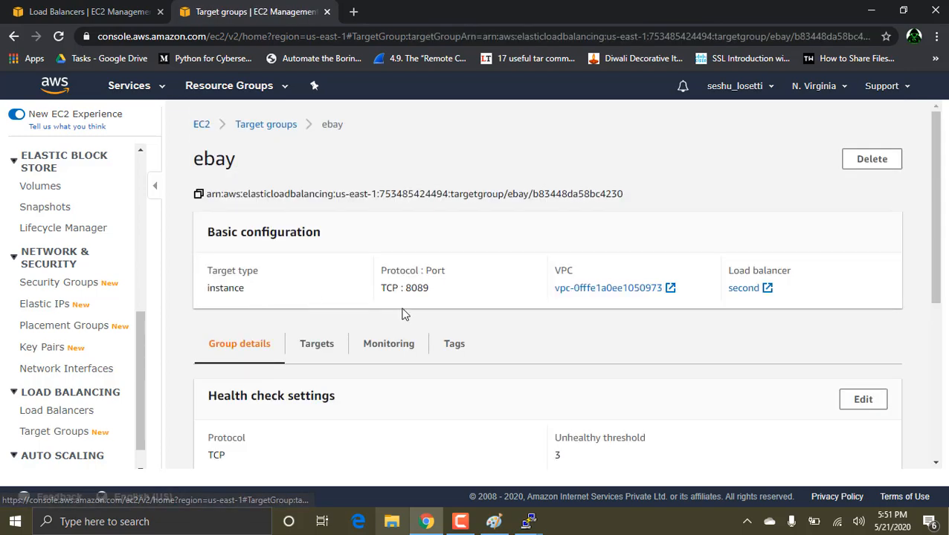
left_click(316, 343)
scroll(313, 339, "down", 3)
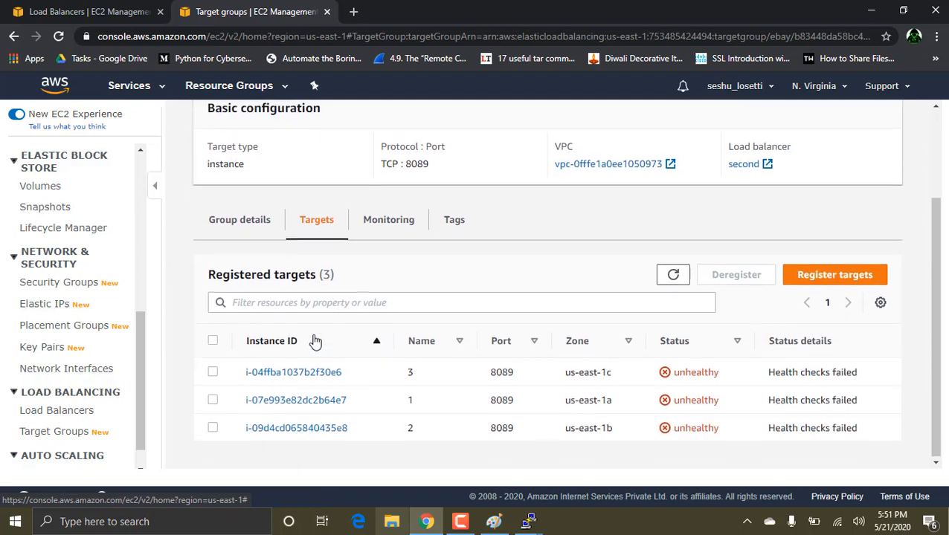
Step: Check the flicart target group's health check settings and the health status of its registered targets
left_click(63, 431)
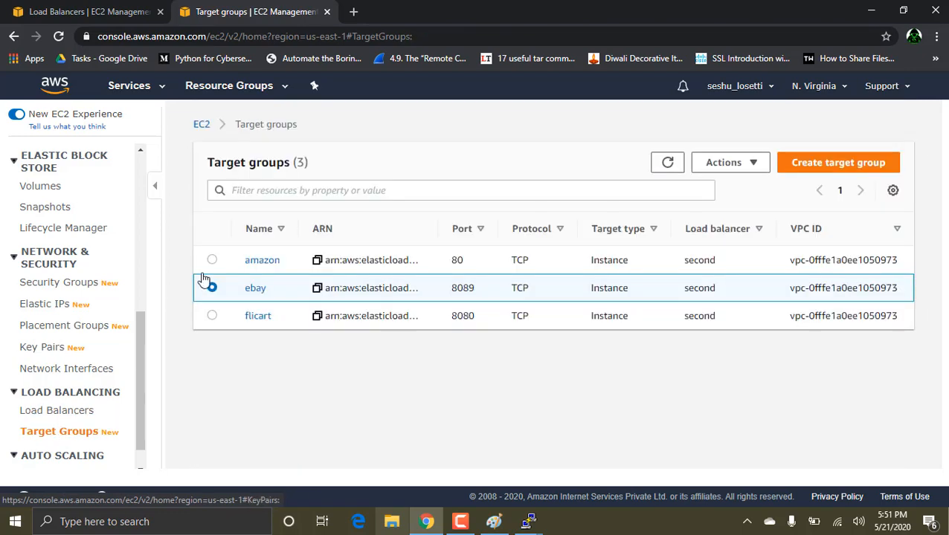
left_click(259, 318)
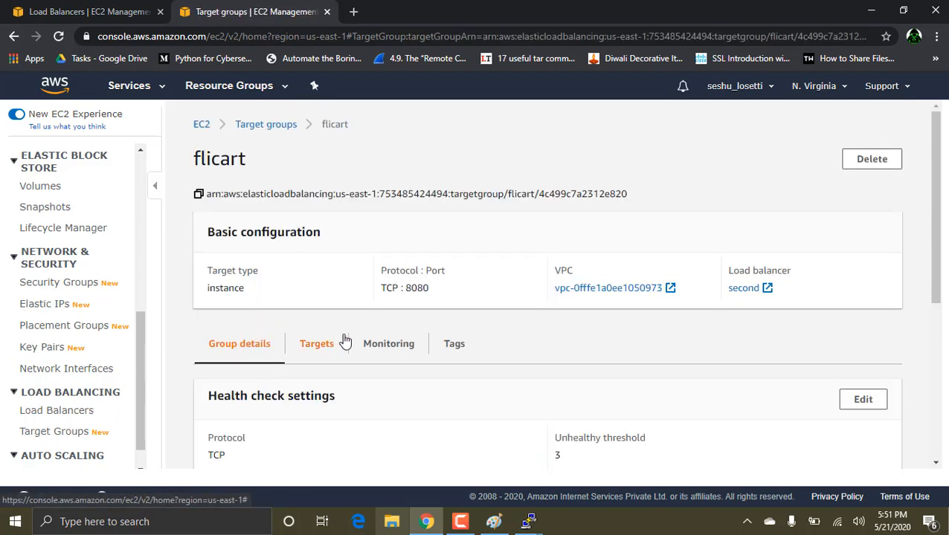
scroll(345, 341, "down", 2)
scroll(345, 341, "down", 3)
scroll(345, 339, "up", 4)
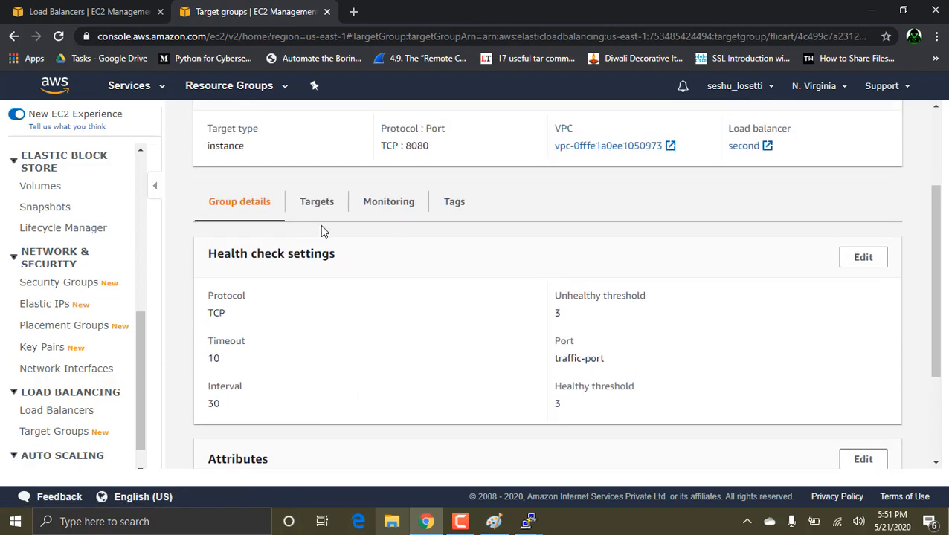
left_click(318, 211)
scroll(380, 276, "down", 1)
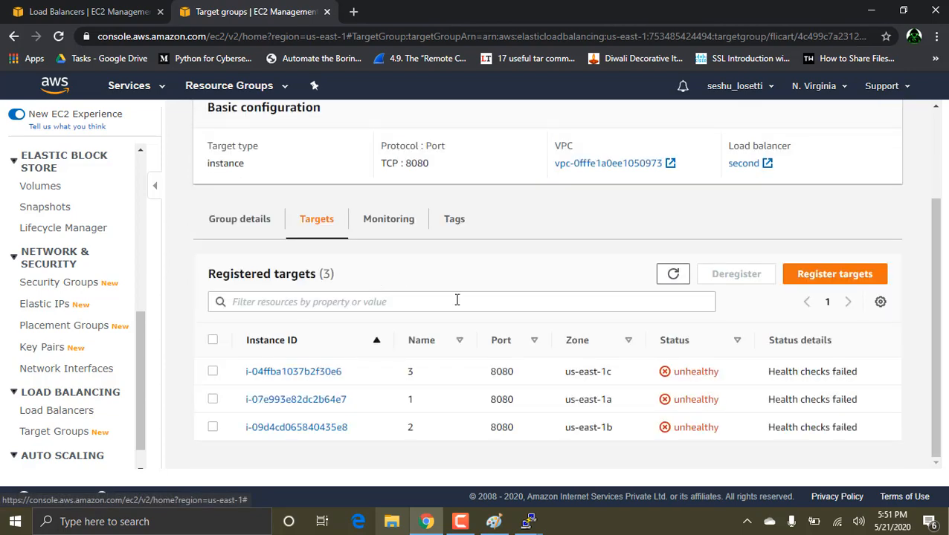
scroll(457, 300, "up", 3)
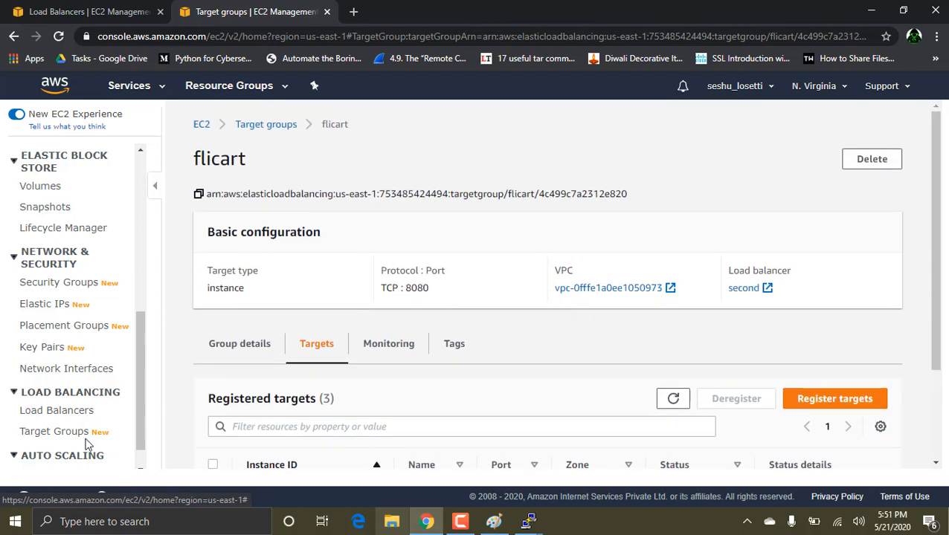
Step: Try to delete the flicart target group from the target group list
left_click(61, 432)
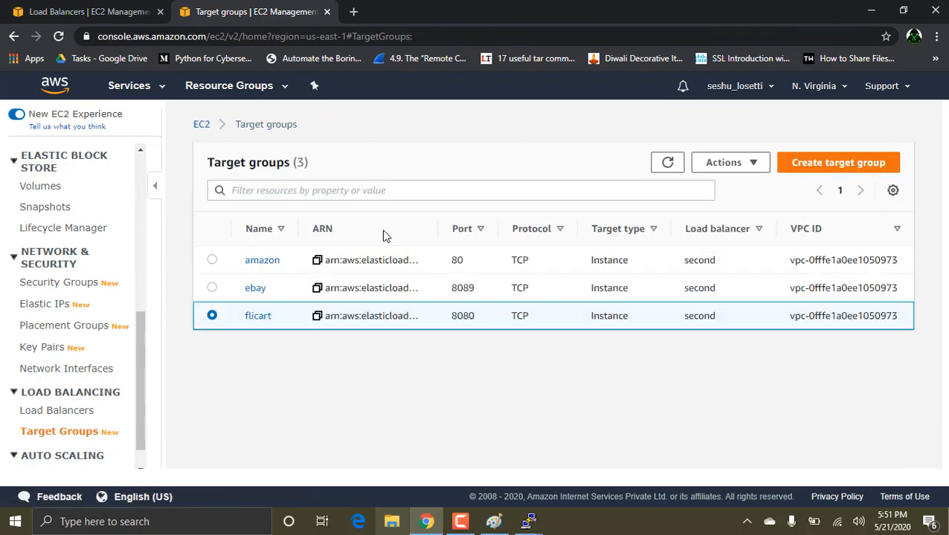
left_click(733, 168)
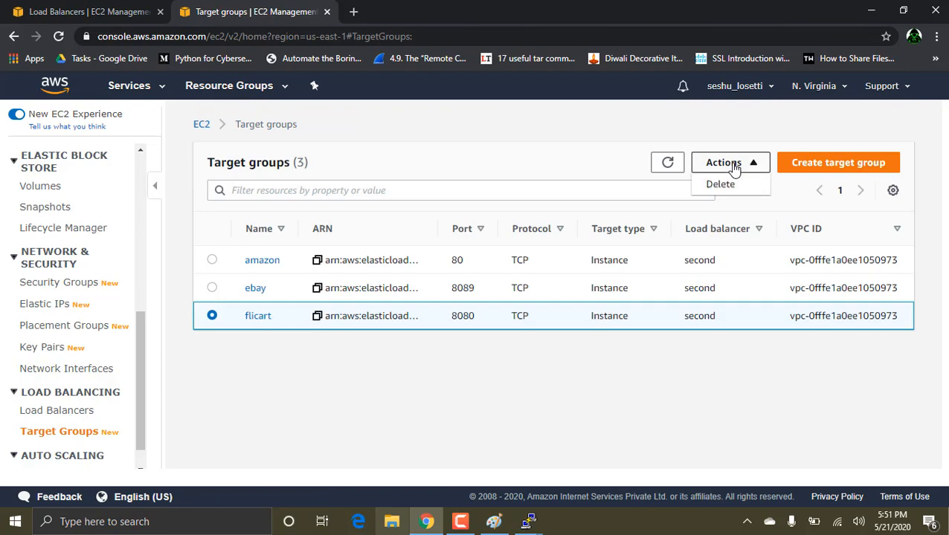
left_click(725, 185)
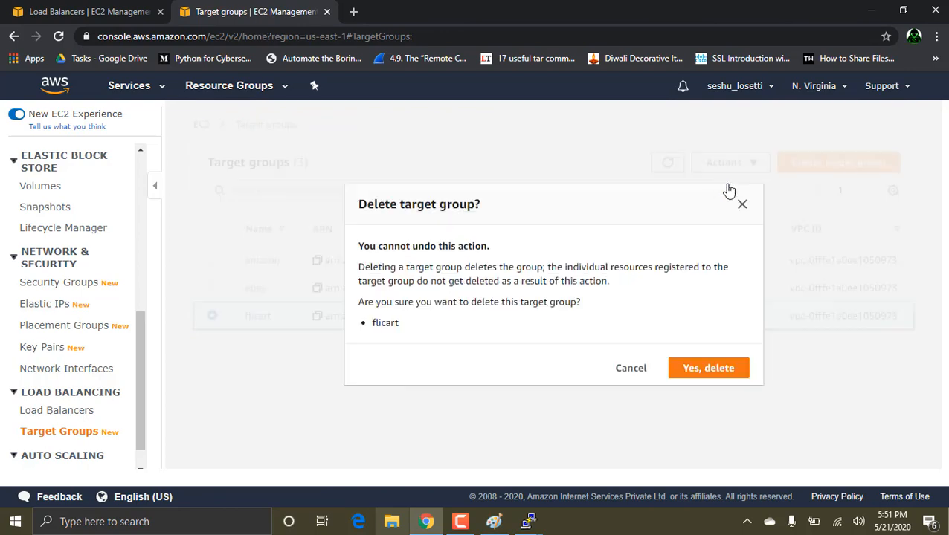
left_click(708, 369)
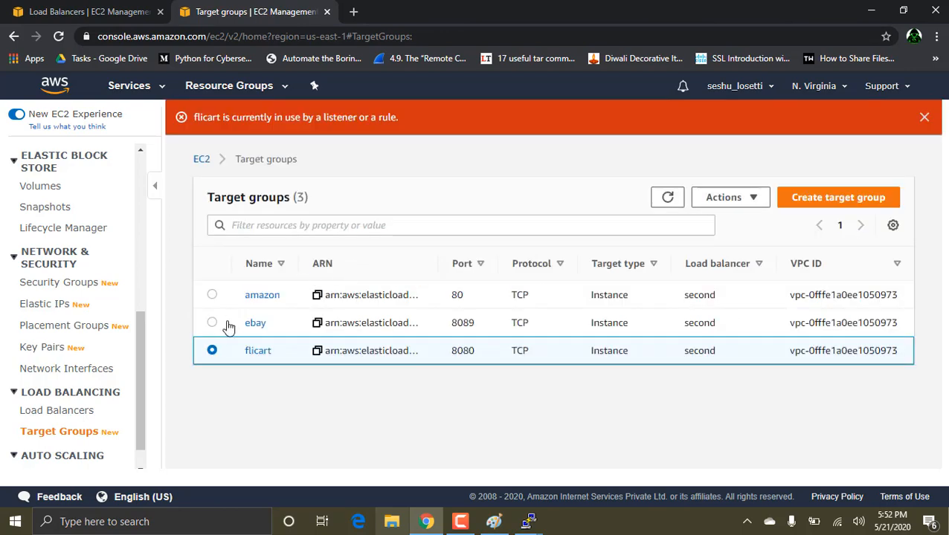
Step: Delete the TCP 8080 and TCP 8089 listeners from the load balancer second
left_click(60, 413)
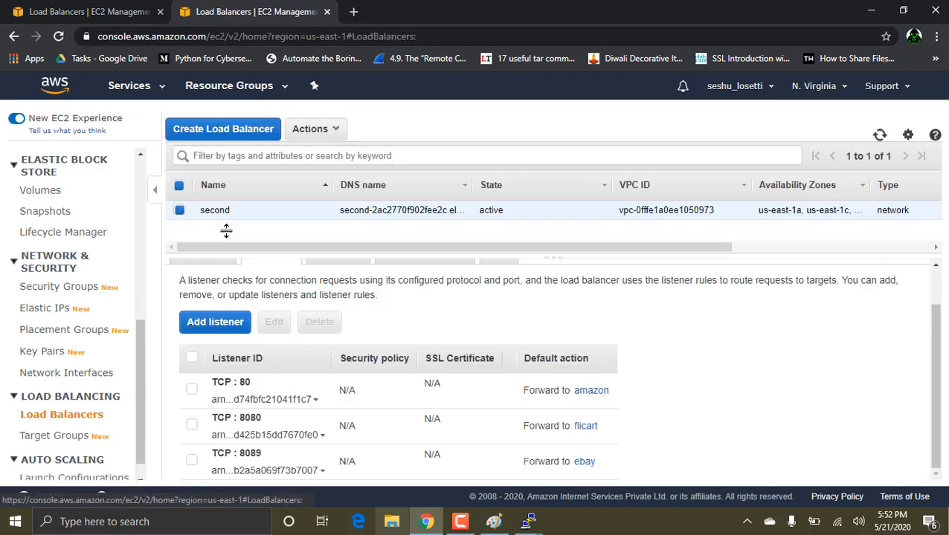
scroll(317, 287, "down", 1)
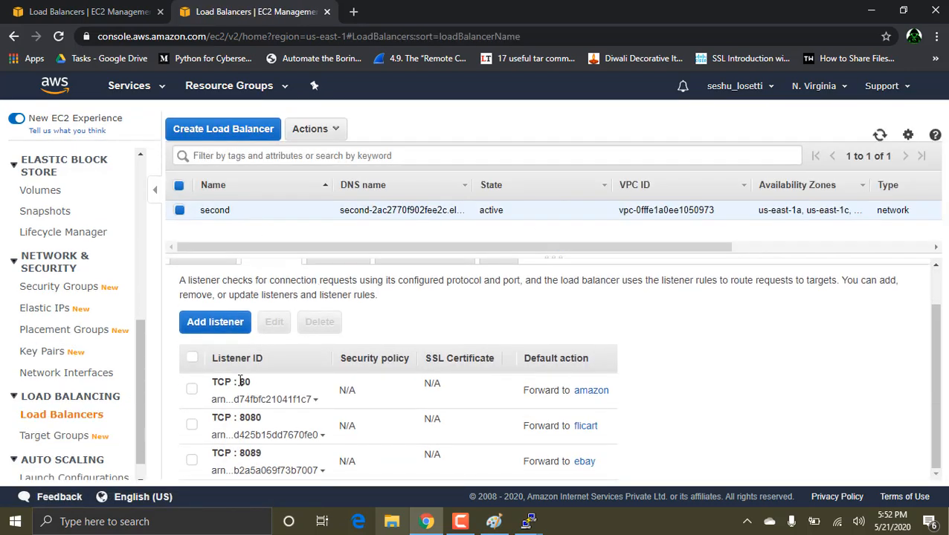
left_click(192, 426)
left_click(320, 322)
left_click(605, 348)
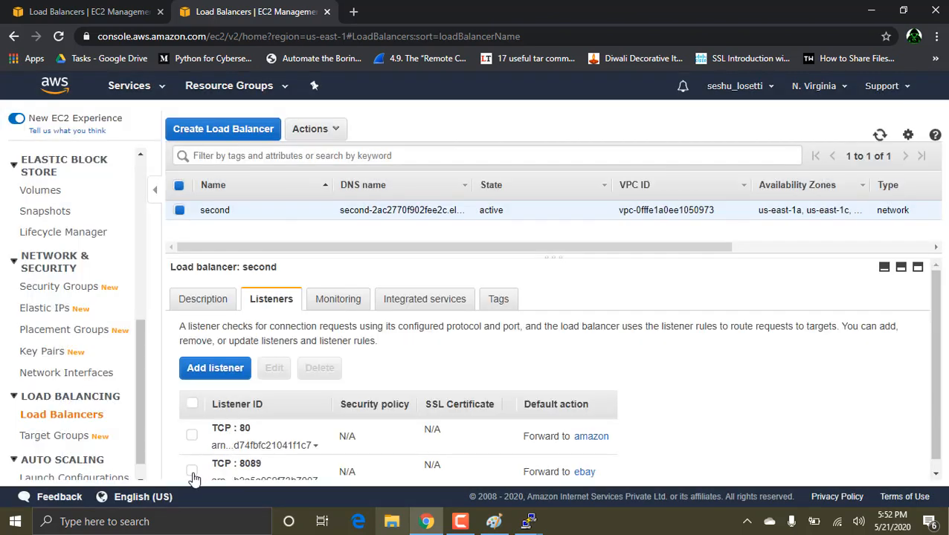
left_click(192, 472)
left_click(318, 370)
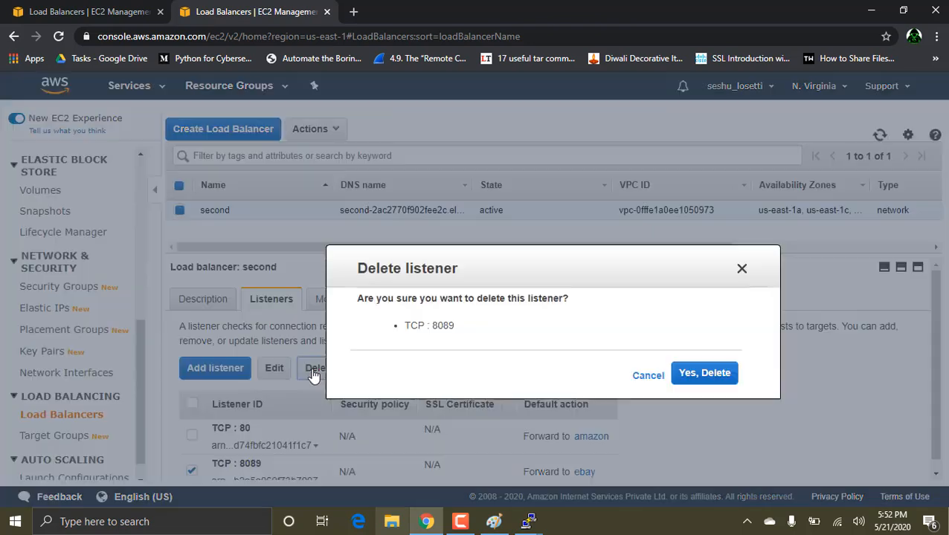
left_click(687, 351)
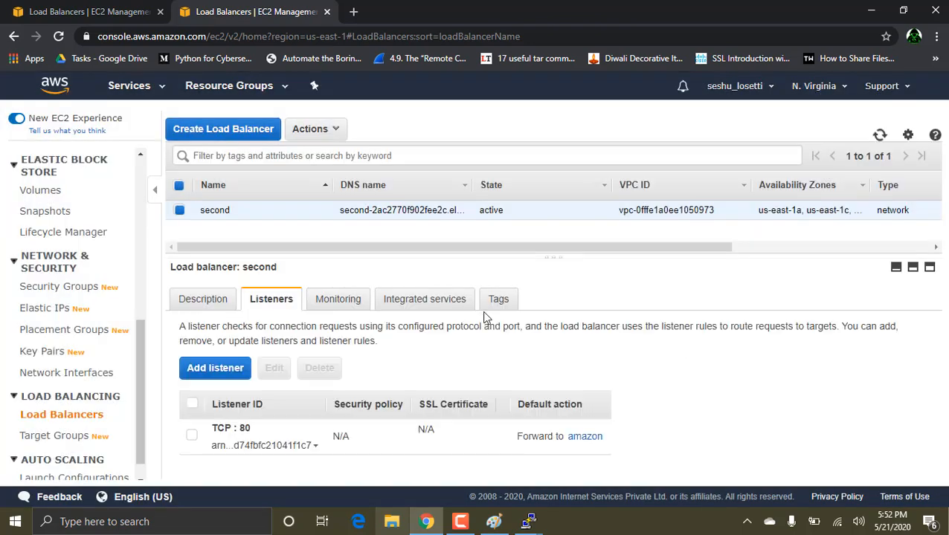
Step: Delete the flicart target group from the target group list
left_click(60, 436)
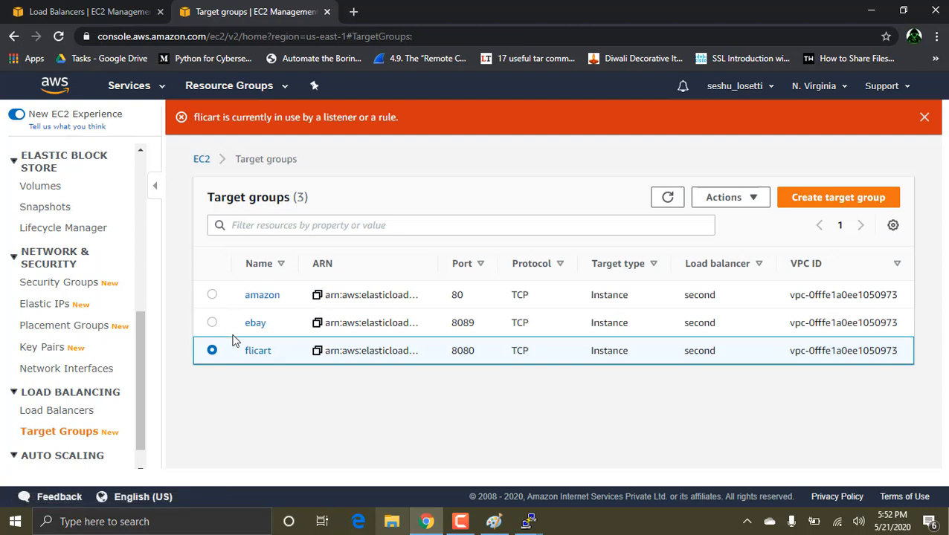
left_click(748, 198)
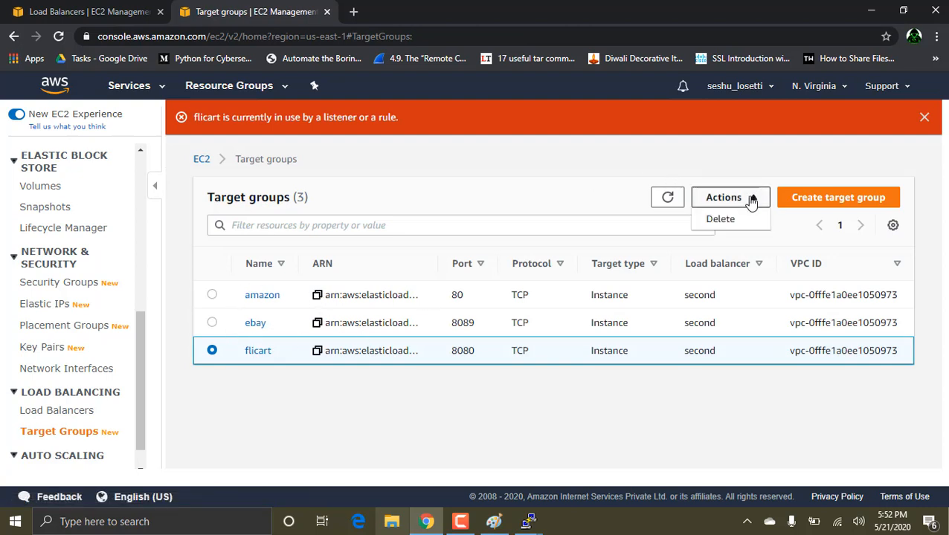
left_click(729, 225)
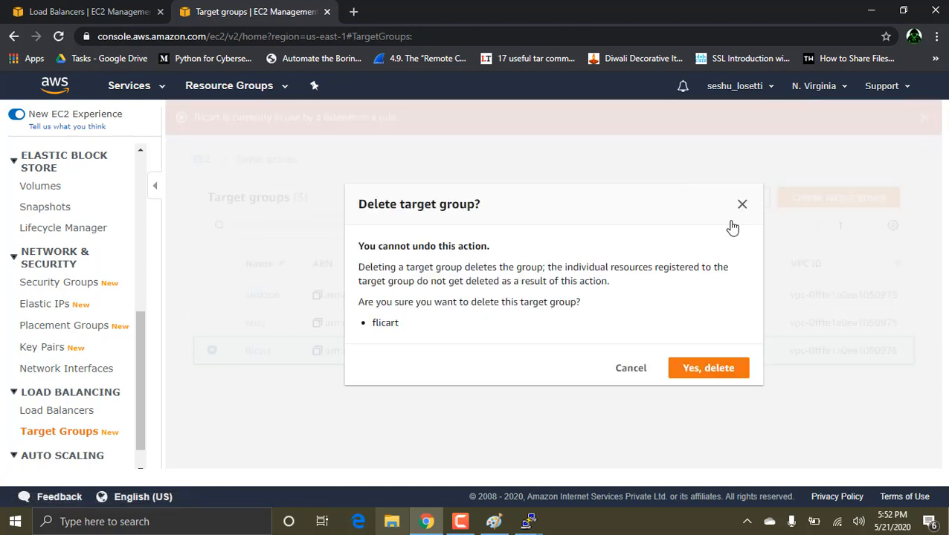
left_click(711, 367)
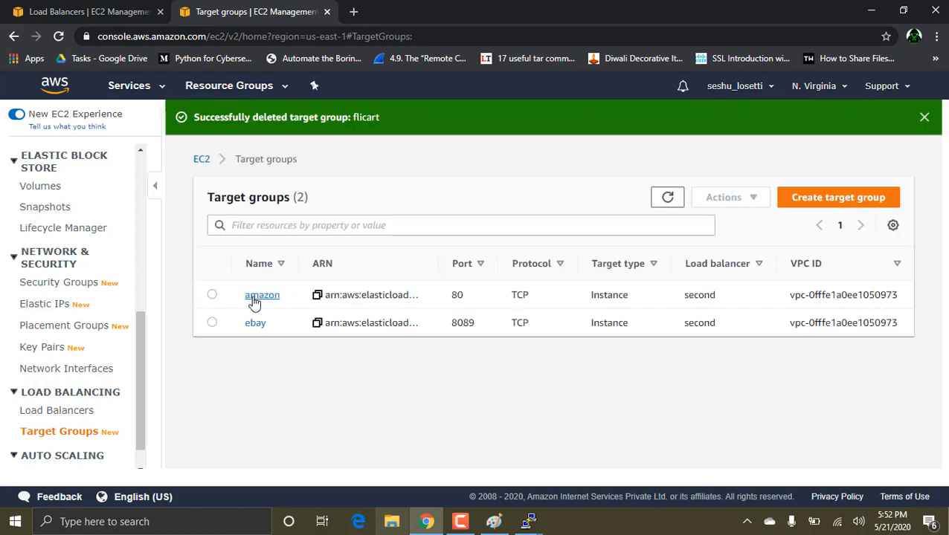
Step: Delete the ebay target group from the target group list
left_click(212, 323)
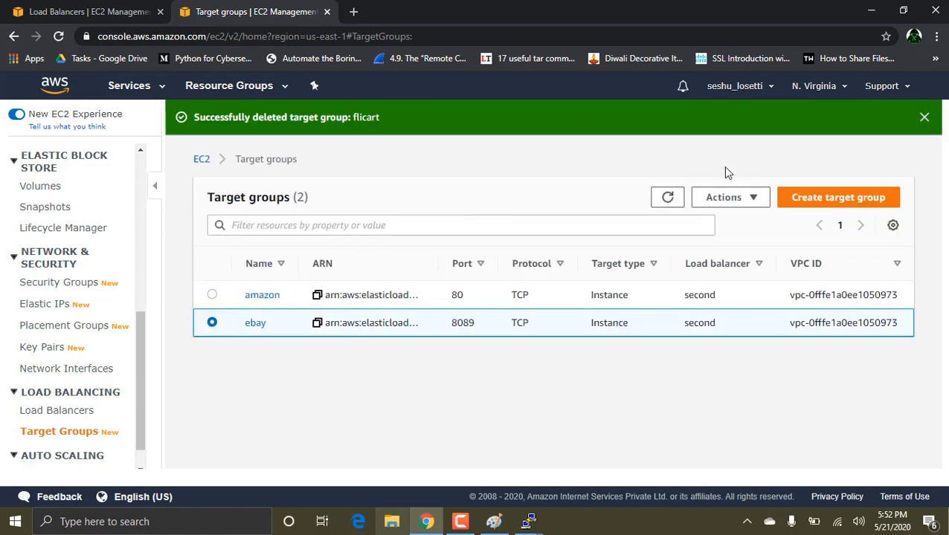
left_click(750, 198)
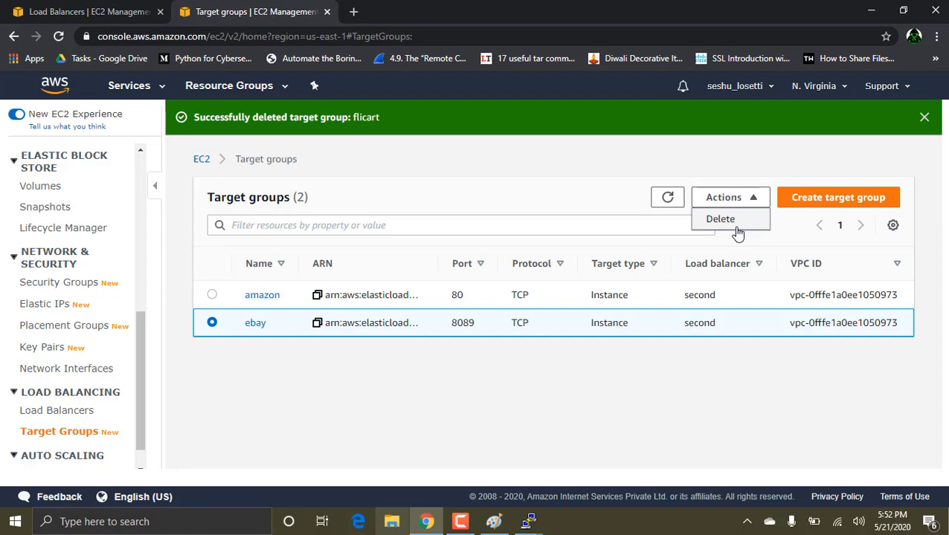
left_click(741, 223)
left_click(721, 372)
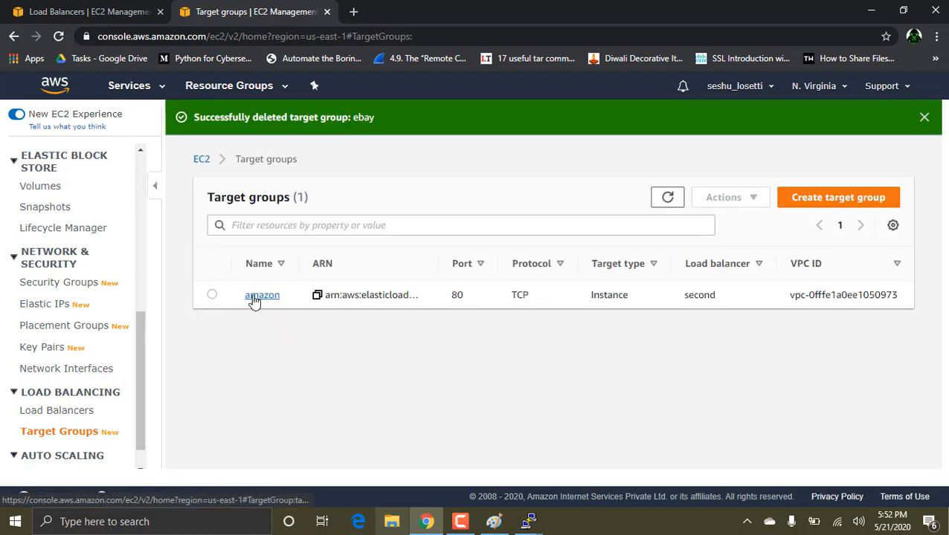
Step: Check the registered targets of the remaining amazon target group and their health status
left_click(257, 296)
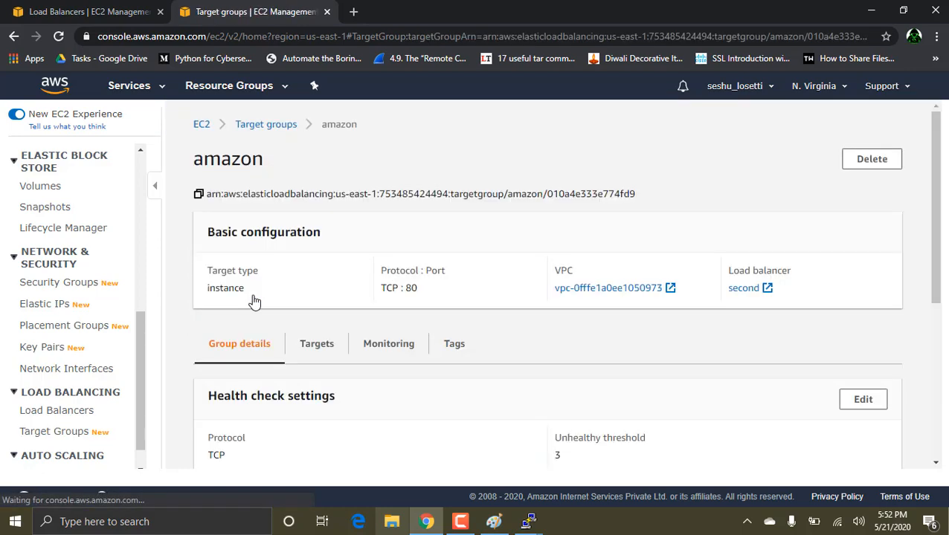
left_click(315, 346)
scroll(400, 346, "down", 1)
scroll(400, 346, "down", 1)
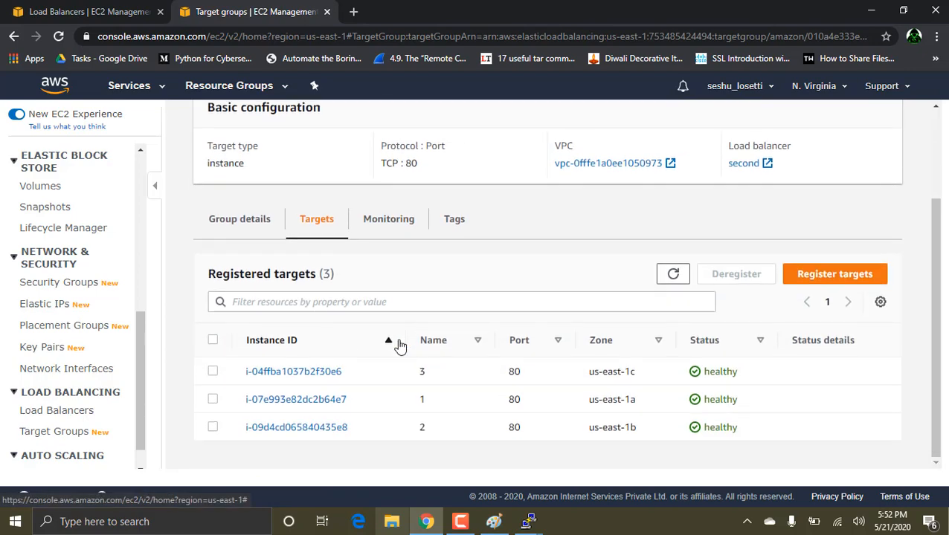
Step: Start a new instance target group named ebay with protocol TCP and port 8000, and proceed to target registration
left_click(65, 436)
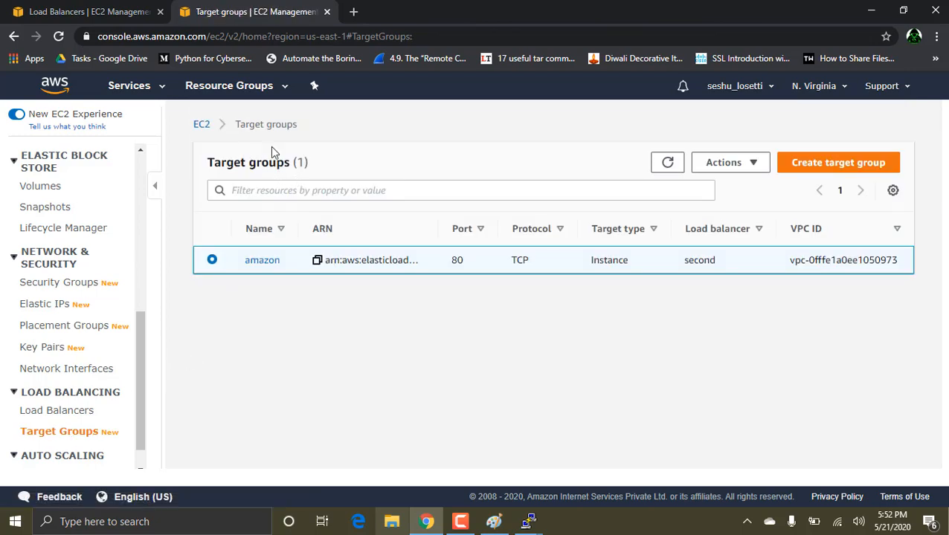
left_click(810, 163)
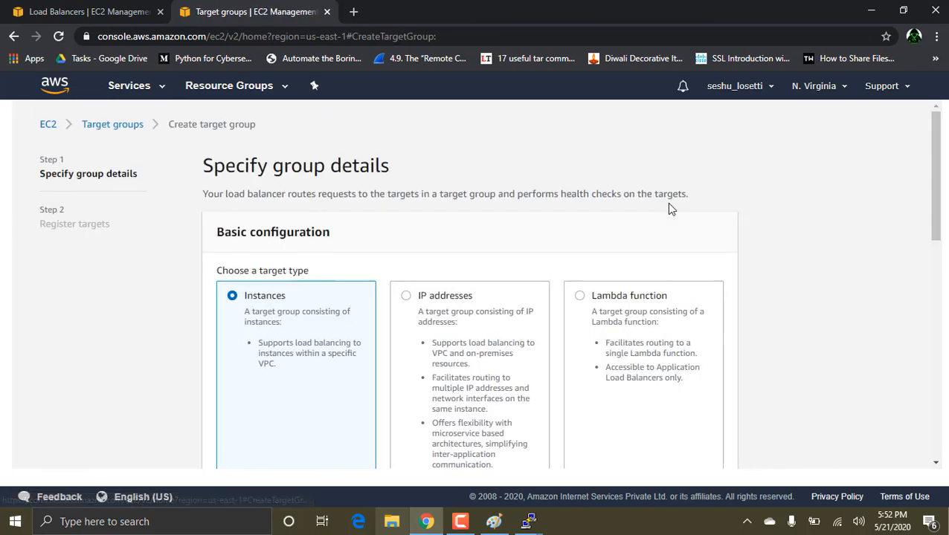
scroll(354, 288, "down", 5)
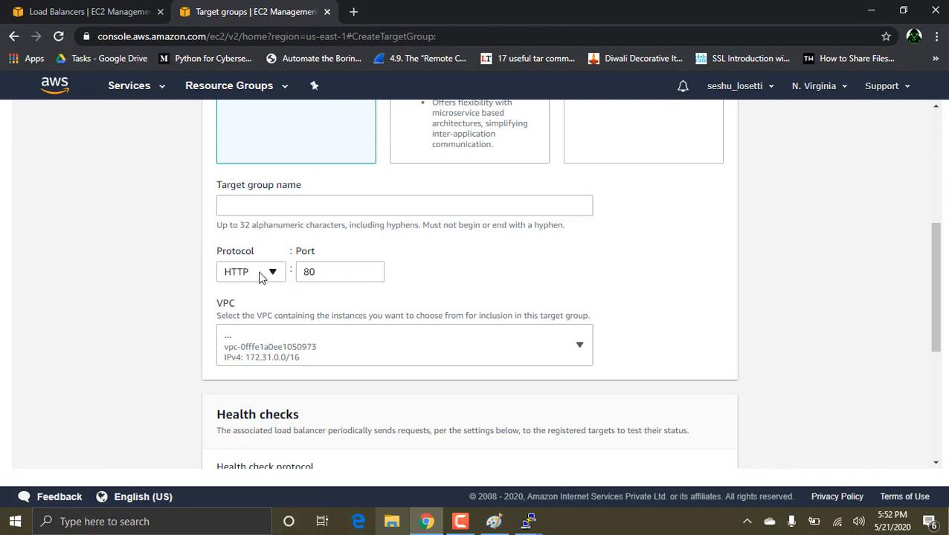
left_click(256, 273)
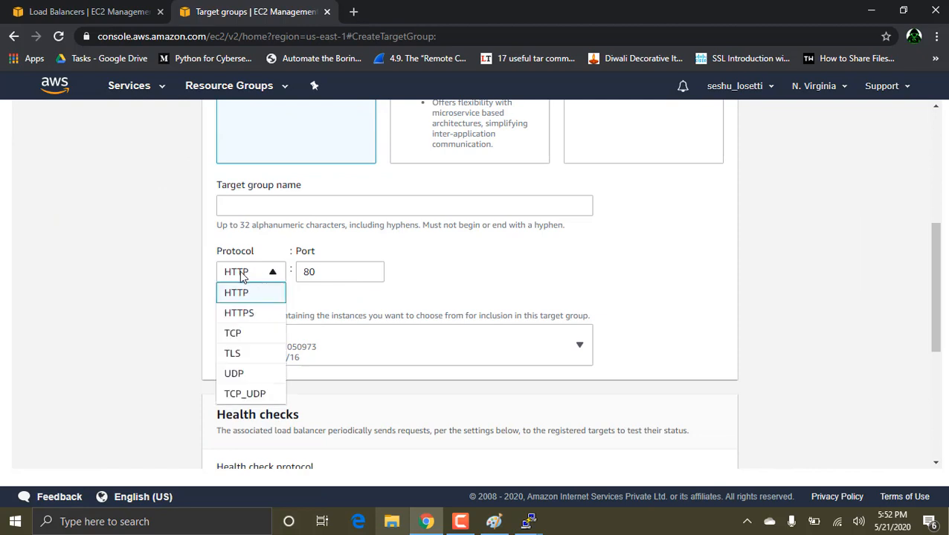
left_click(240, 334)
left_click(338, 275)
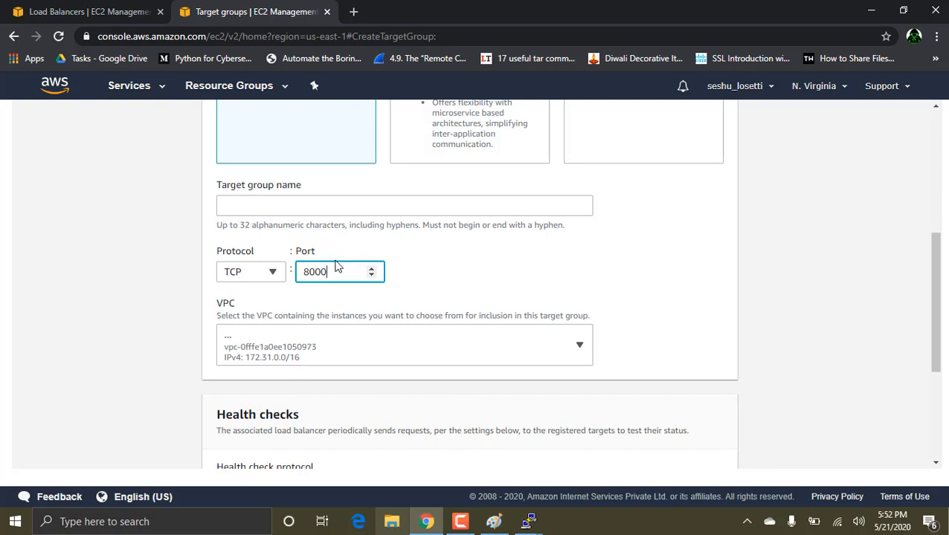
left_click(310, 209)
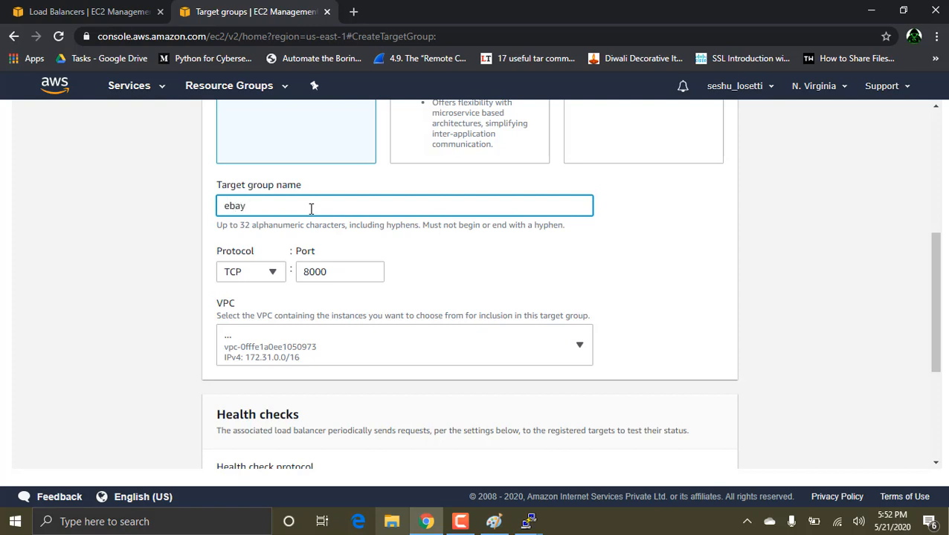
scroll(428, 344, "down", 2)
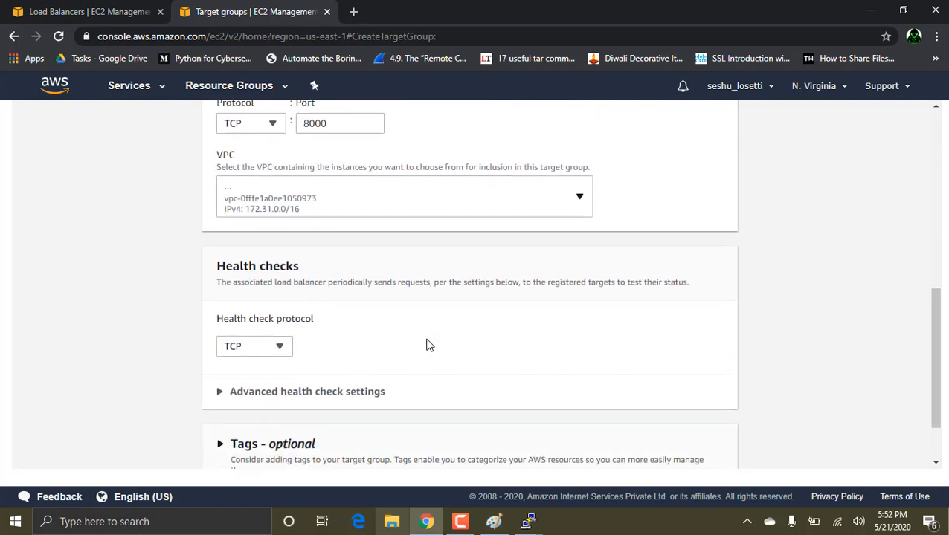
scroll(427, 344, "down", 1)
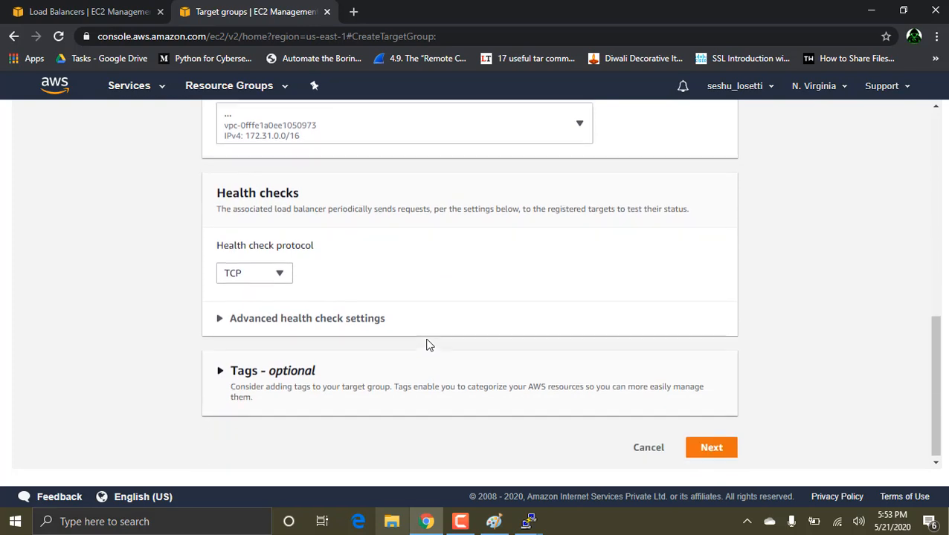
left_click(702, 446)
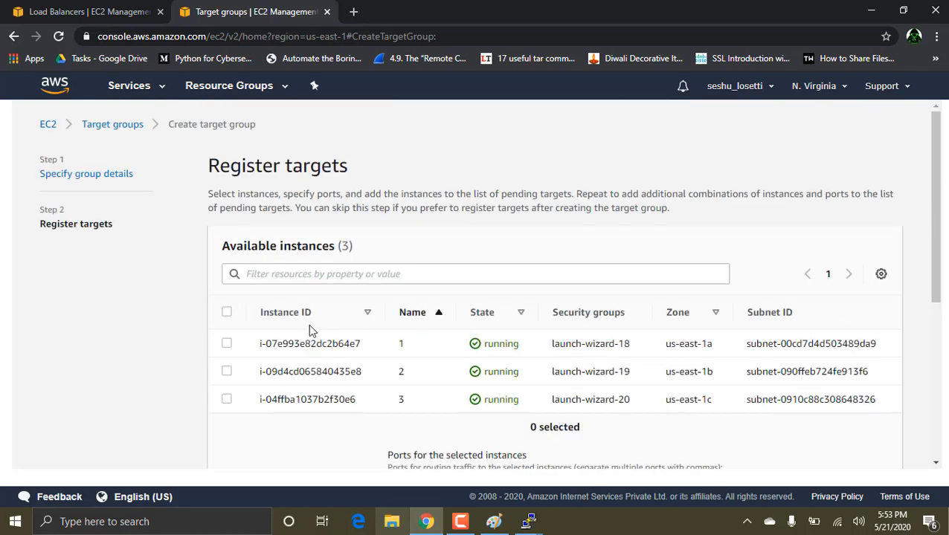
Step: Select all available instances and create the ebay target group without including them as pending targets
left_click(227, 313)
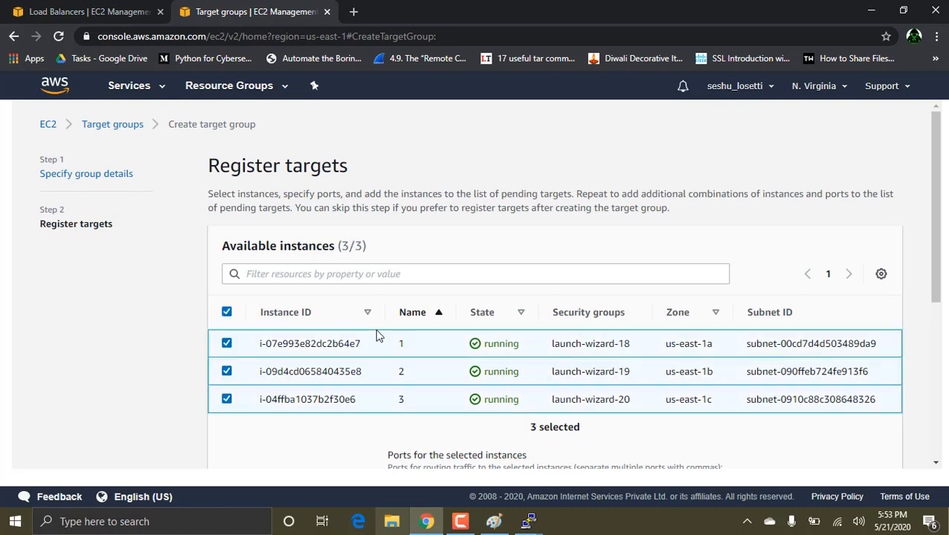
scroll(376, 336, "down", 3)
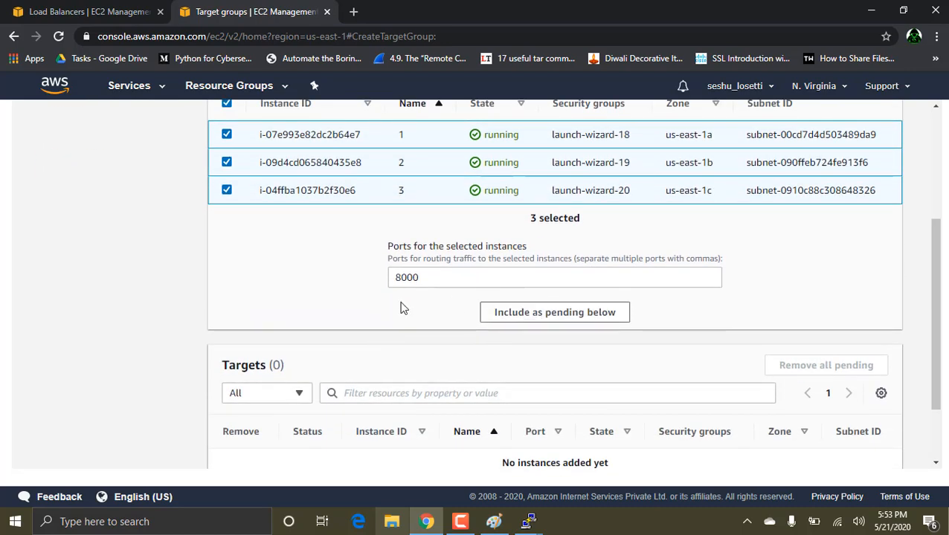
scroll(403, 307, "down", 2)
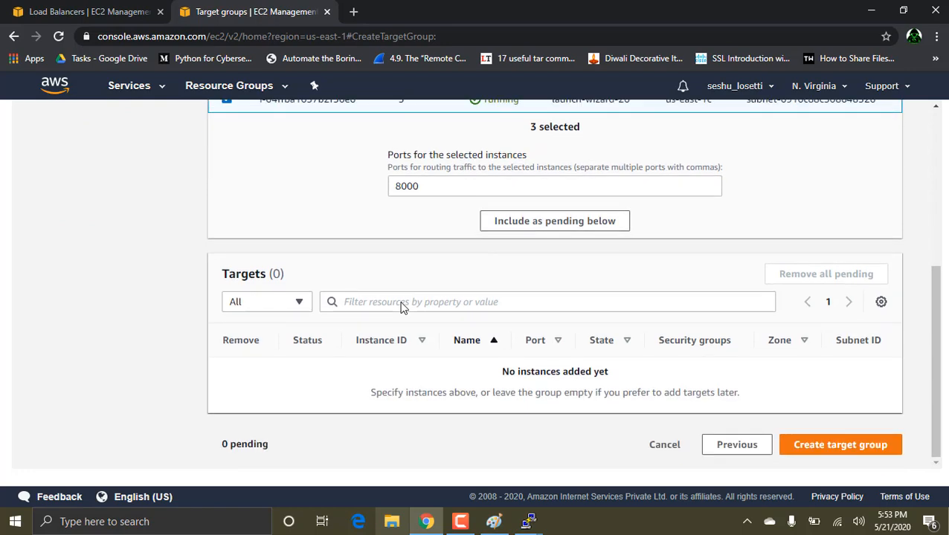
left_click(854, 446)
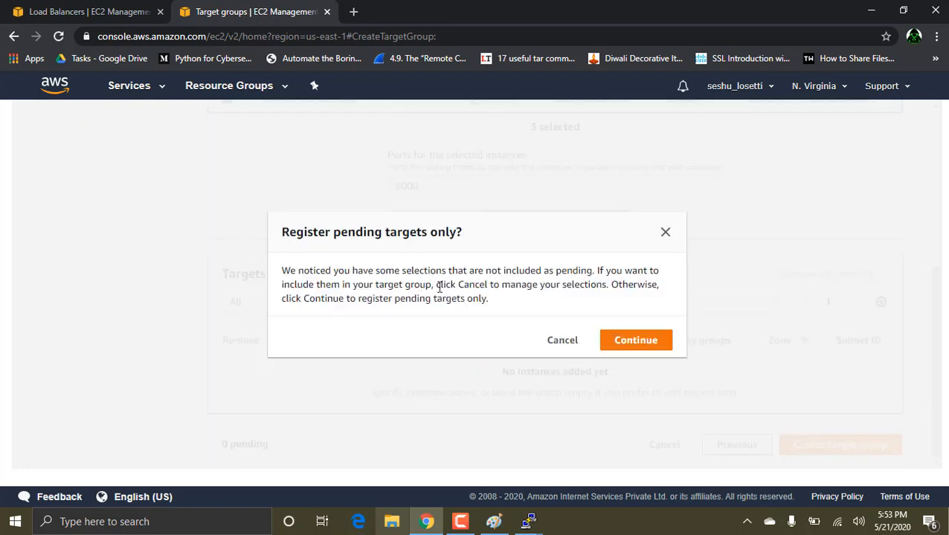
left_click(634, 339)
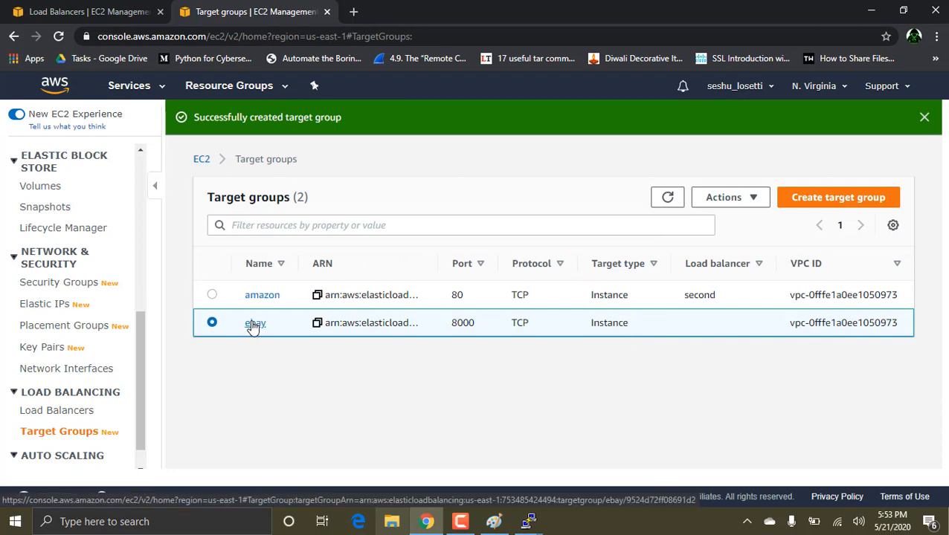
Step: Register all three available instances on port 8000 as targets of the ebay target group
left_click(252, 325)
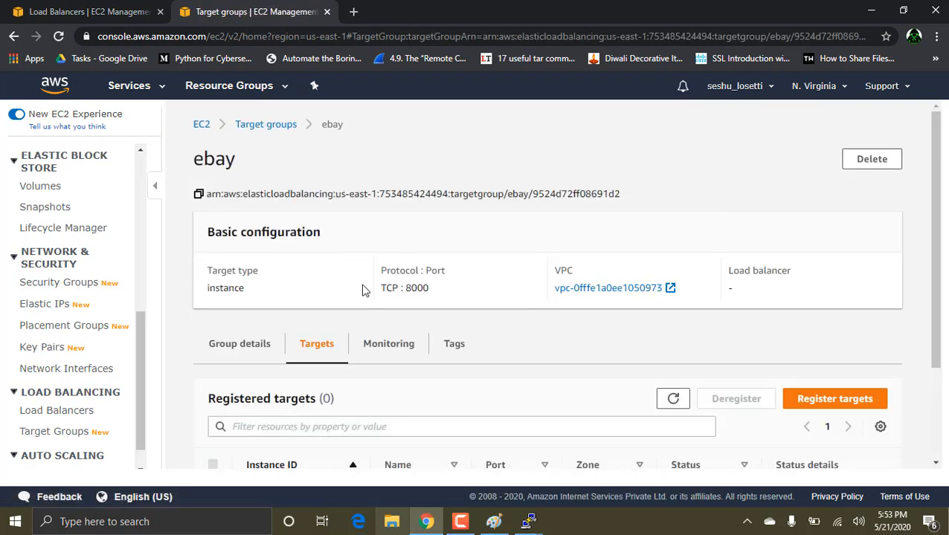
scroll(351, 345, "down", 2)
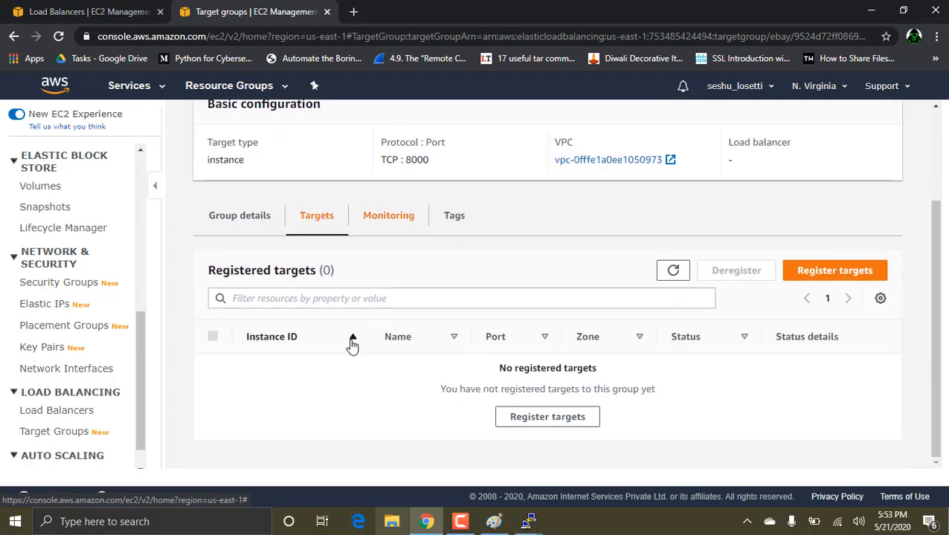
left_click(569, 417)
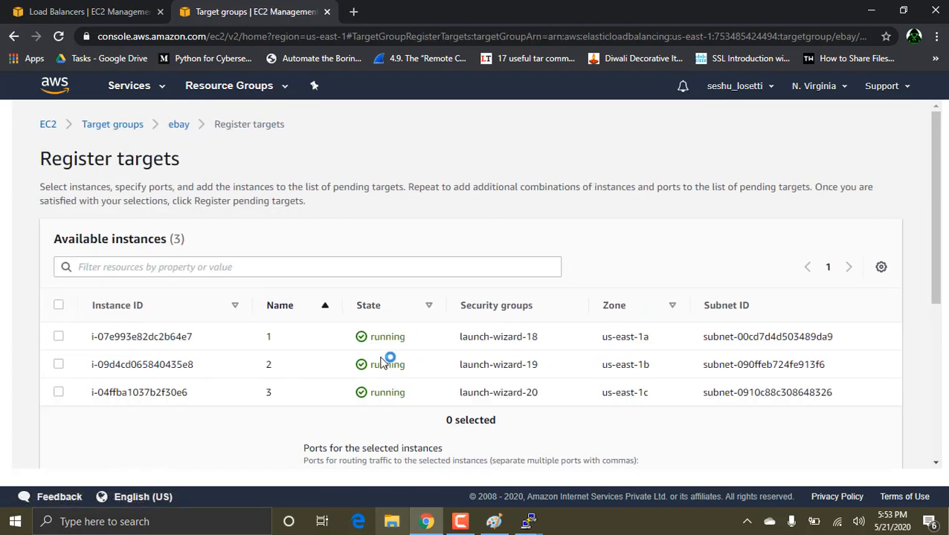
left_click(59, 305)
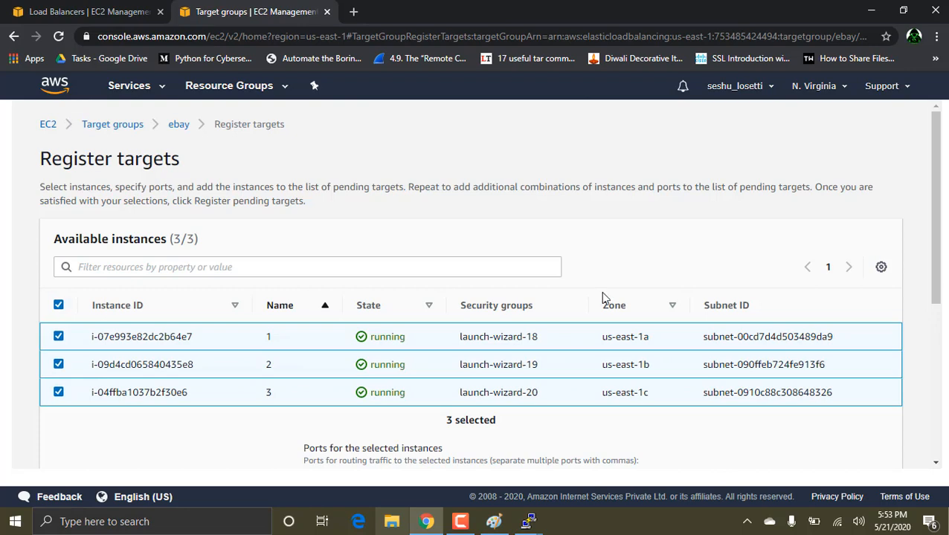
scroll(666, 302, "down", 4)
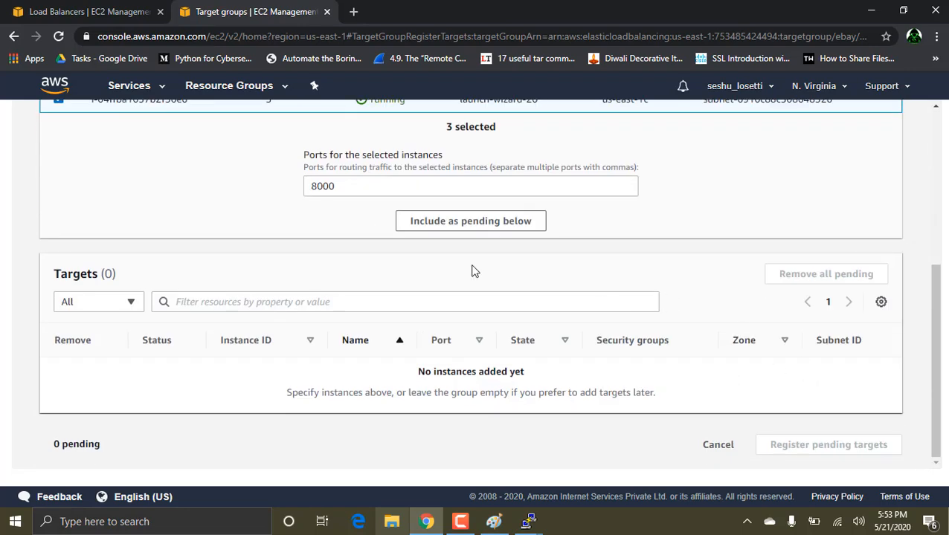
left_click(462, 223)
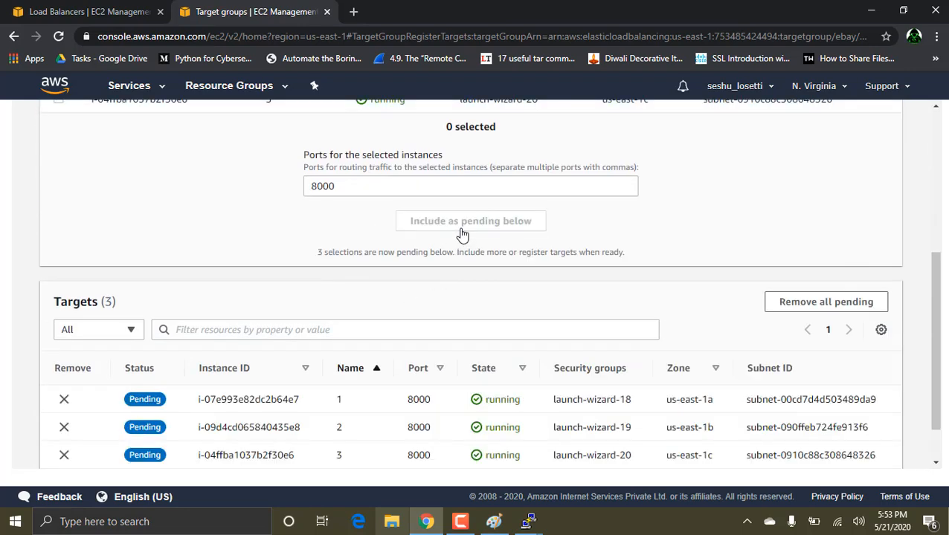
scroll(563, 304, "down", 1)
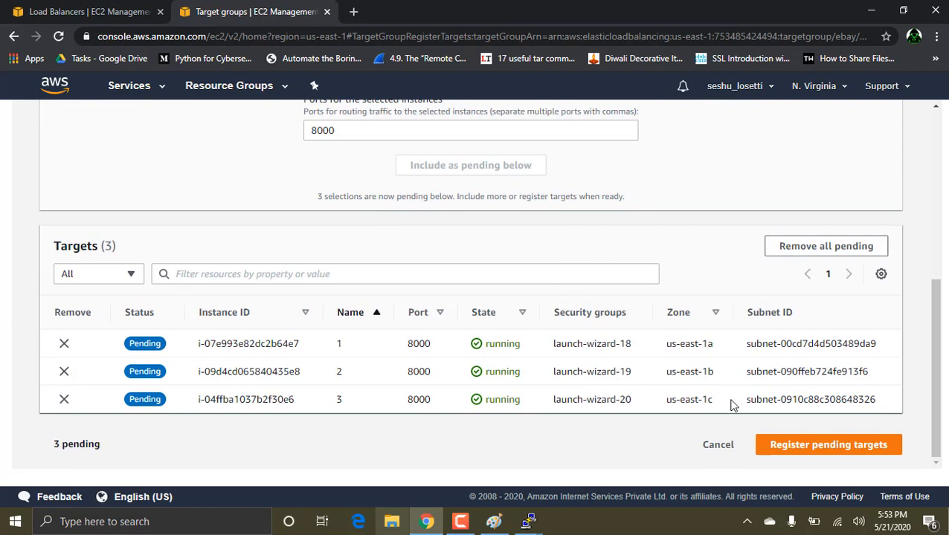
left_click(811, 446)
Step: Review the ebay group's registered targets and refresh their status
scroll(298, 293, "down", 1)
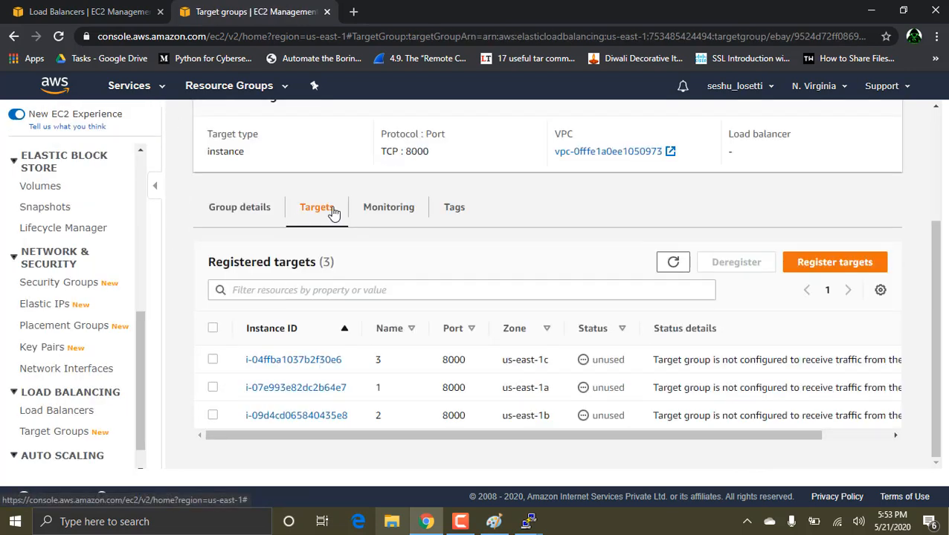
scroll(334, 213, "up", 1)
scroll(333, 214, "down", 1)
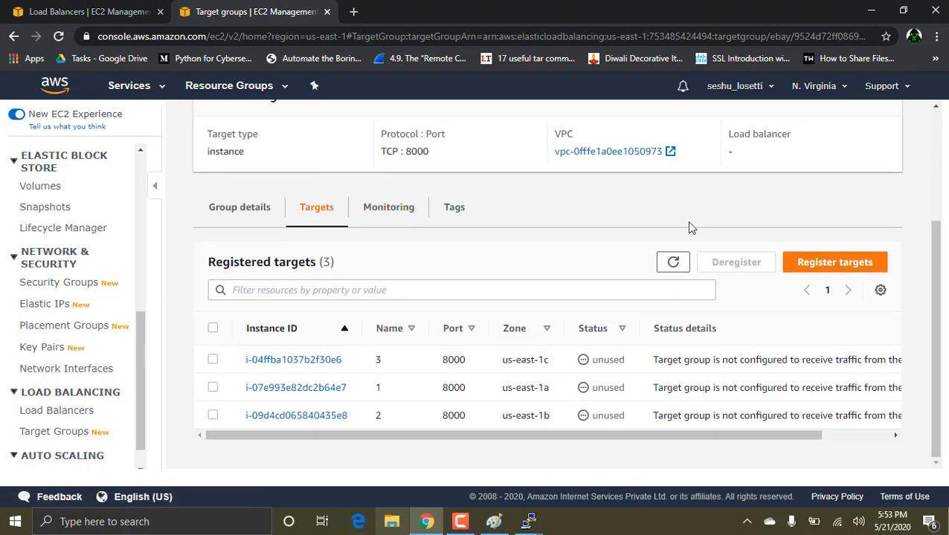
left_click(672, 263)
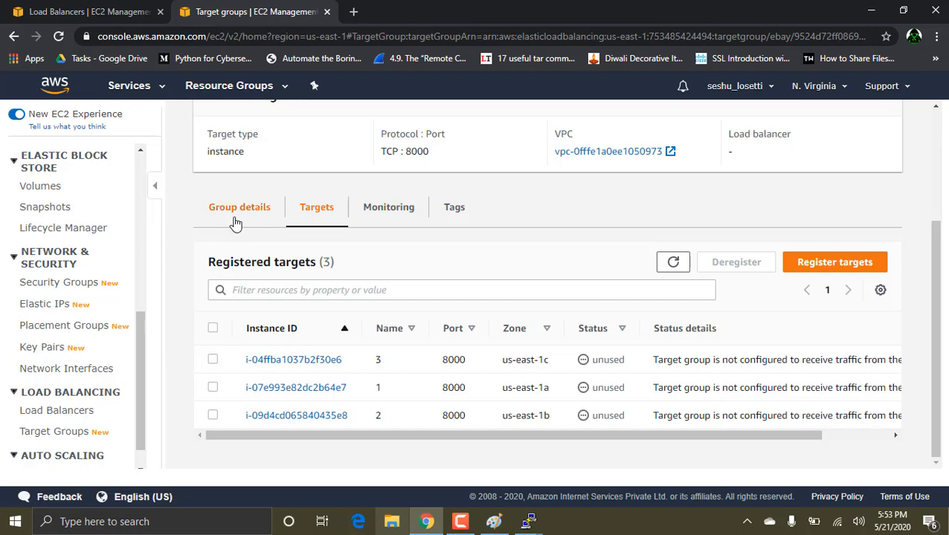
Step: Add a TCP listener on port 8000 to the load balancer second, forwarding to the ebay target group, and return to the listener list
left_click(72, 417)
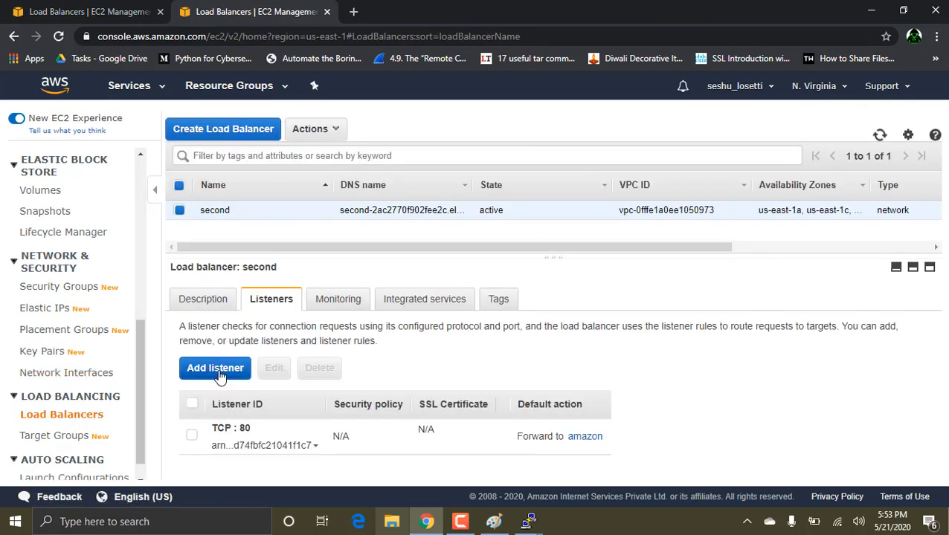
left_click(222, 374)
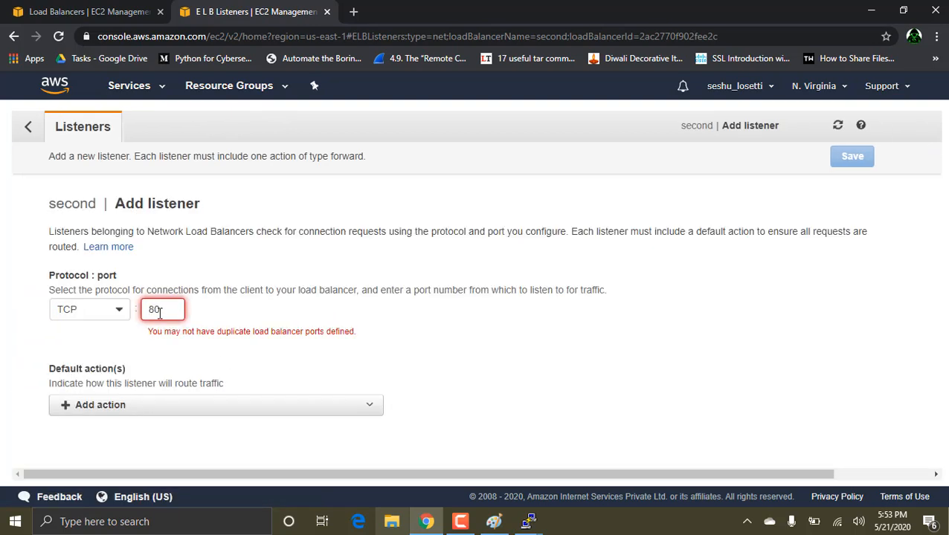
type("00")
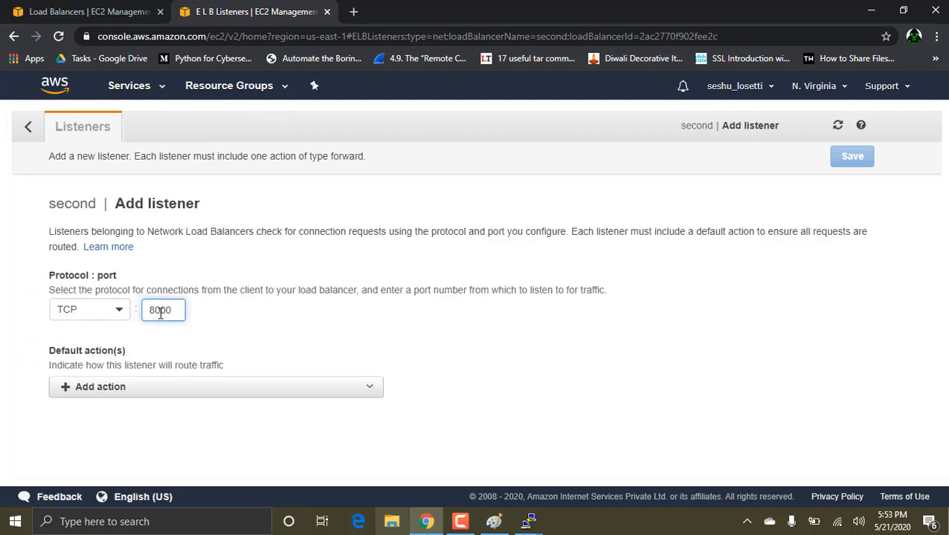
left_click(63, 393)
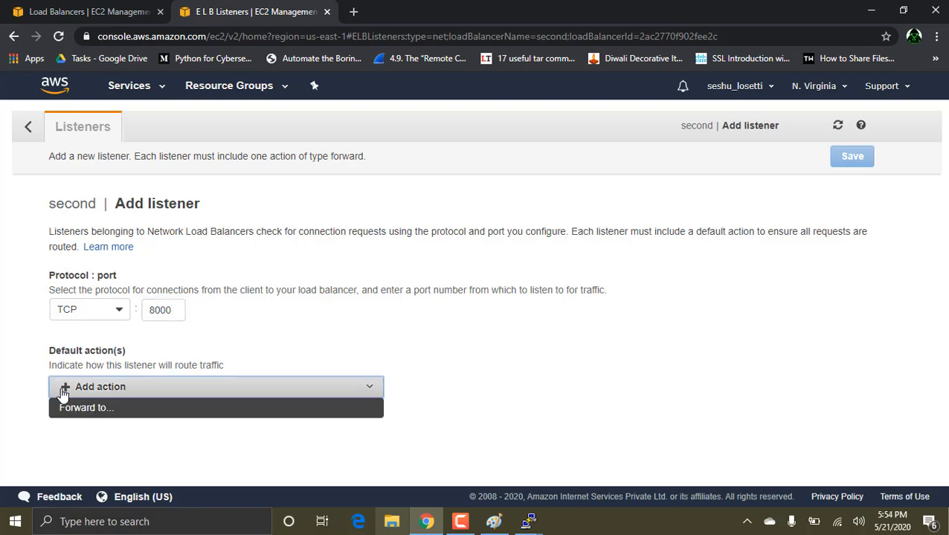
left_click(75, 411)
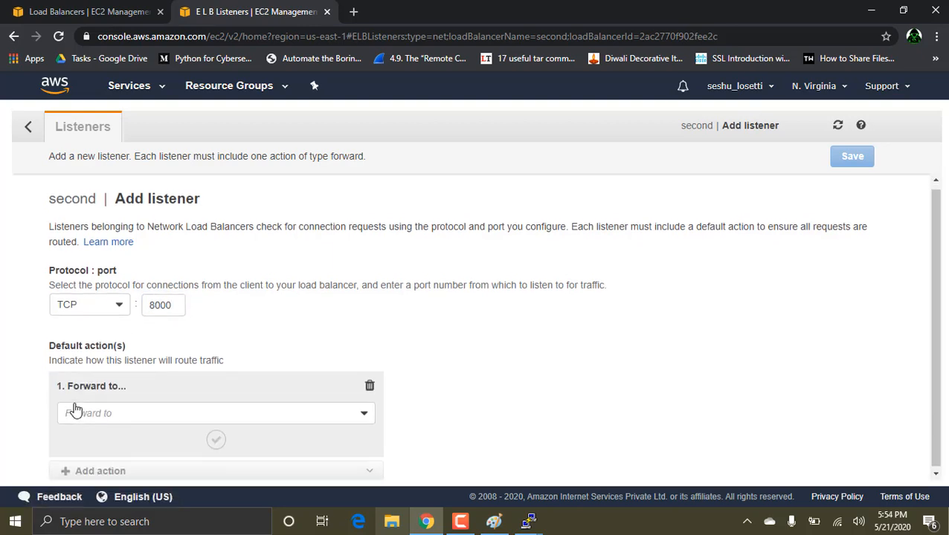
left_click(107, 413)
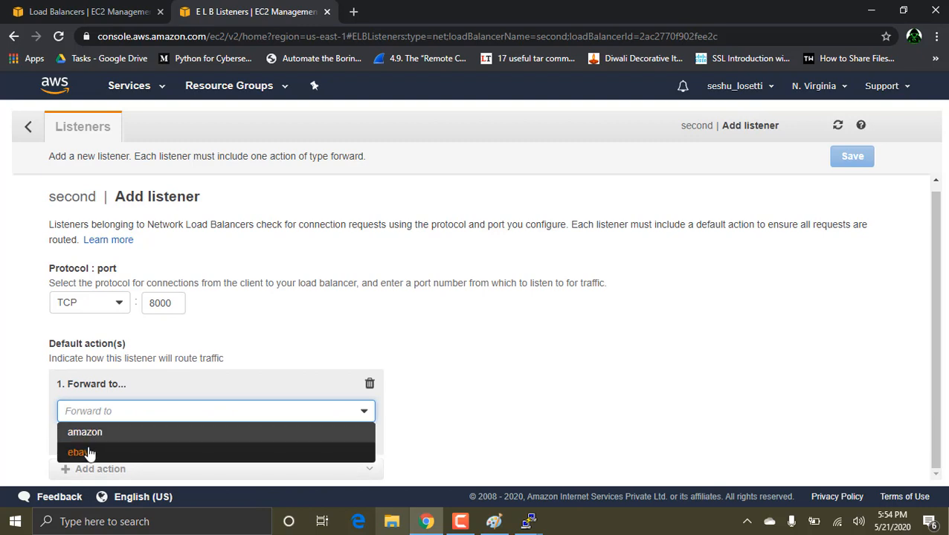
left_click(87, 452)
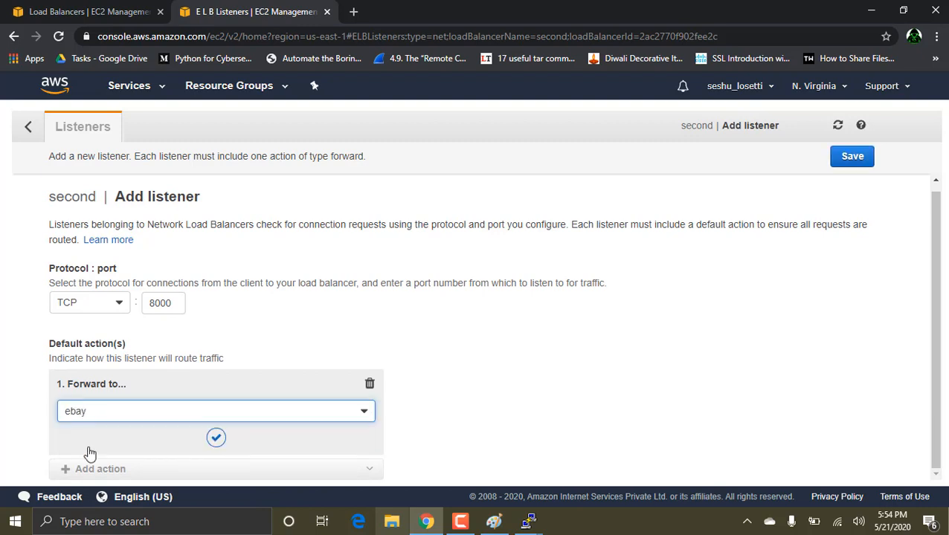
left_click(216, 442)
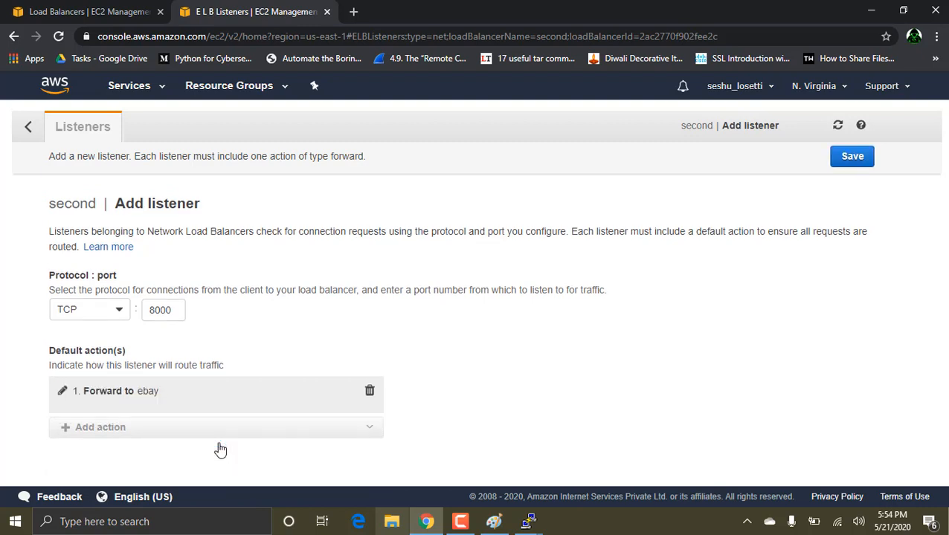
left_click(859, 158)
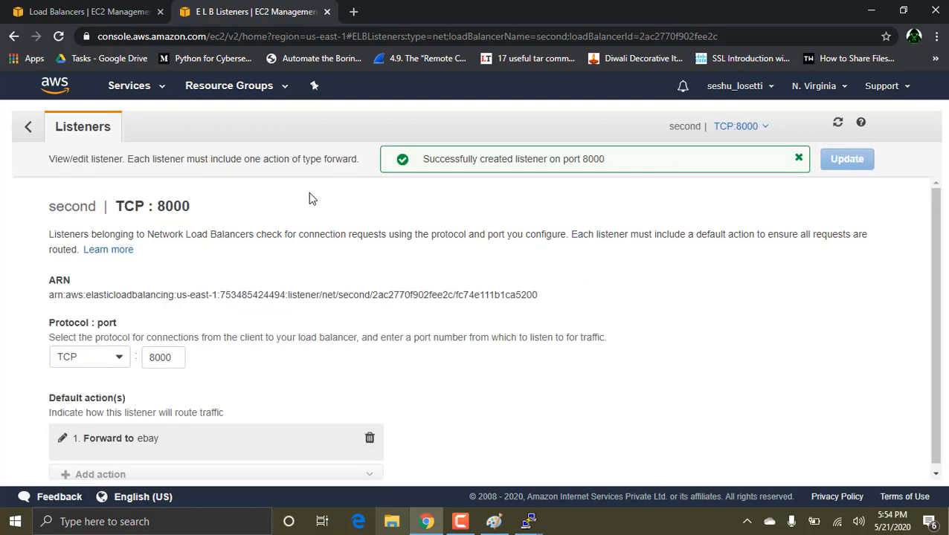
left_click(28, 126)
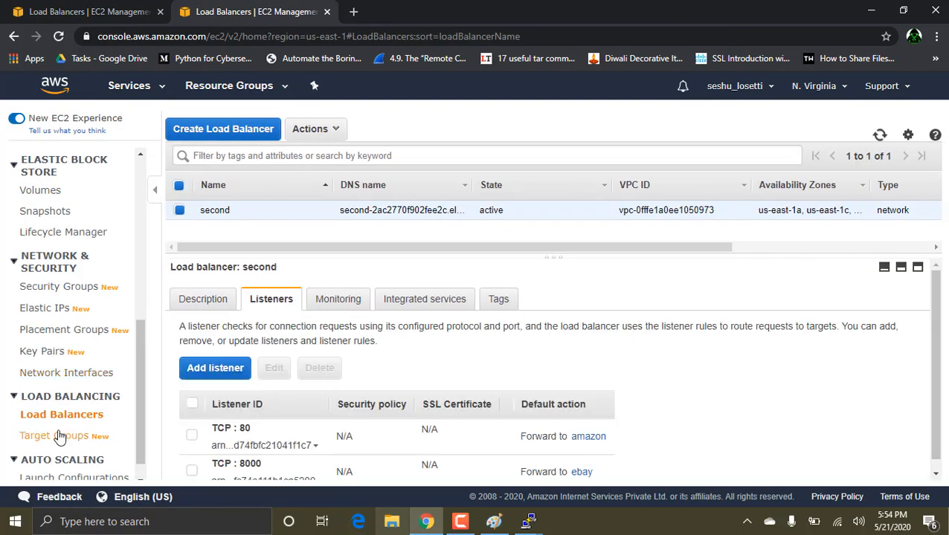
Step: Check the status of the ebay target group's registered targets now that its listener exists
left_click(59, 436)
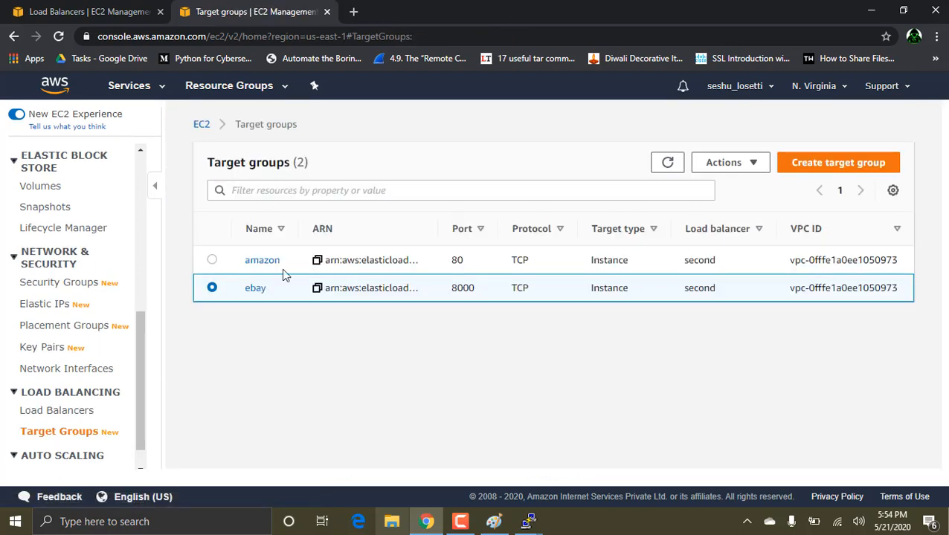
left_click(252, 290)
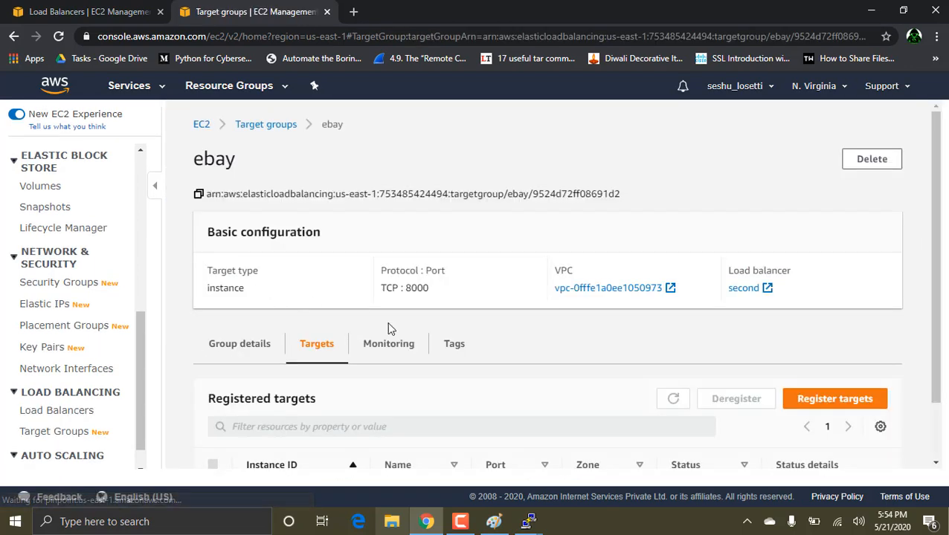
scroll(360, 339, "down", 3)
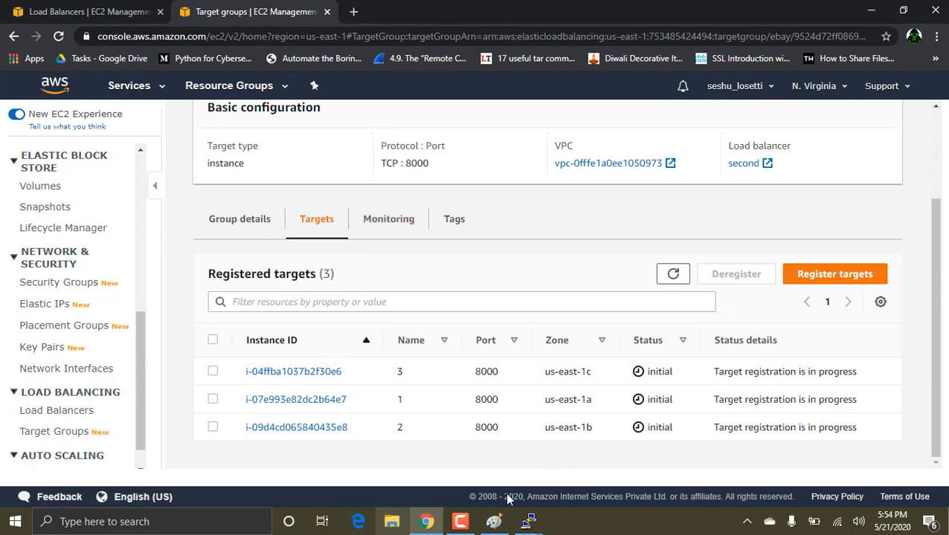
left_click(460, 522)
left_click(880, 471)
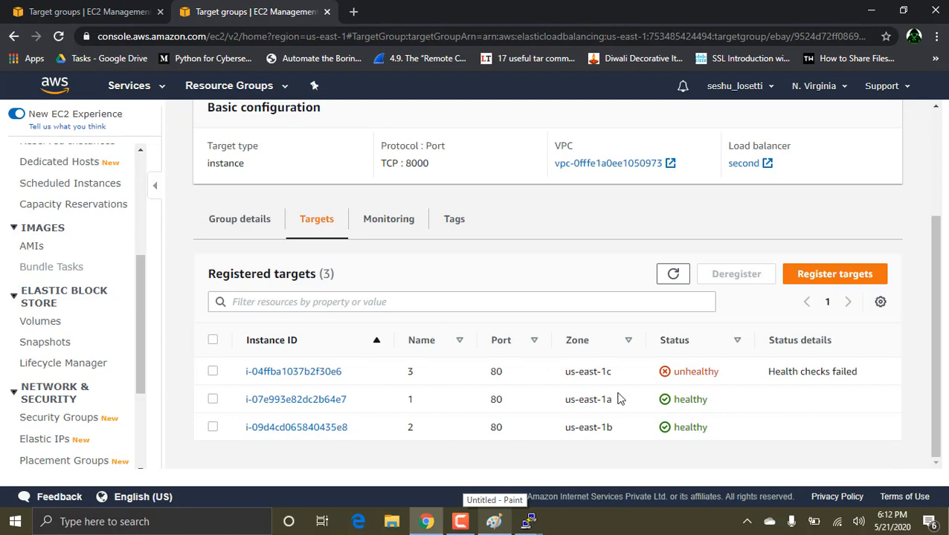
Step: Look at the PuTTY session on ip-172-31-17-42 and its recent nginx commands, and return to the browser
left_click(528, 521)
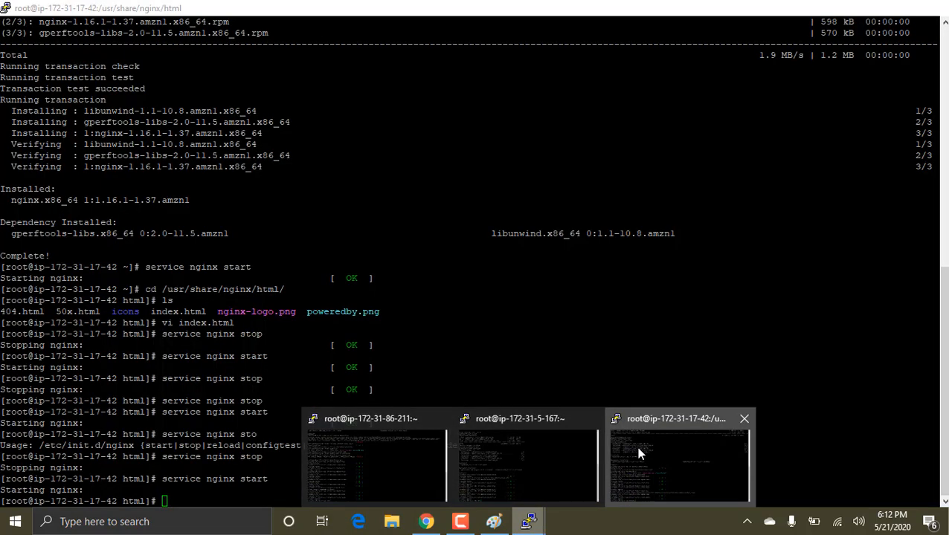
left_click(637, 451)
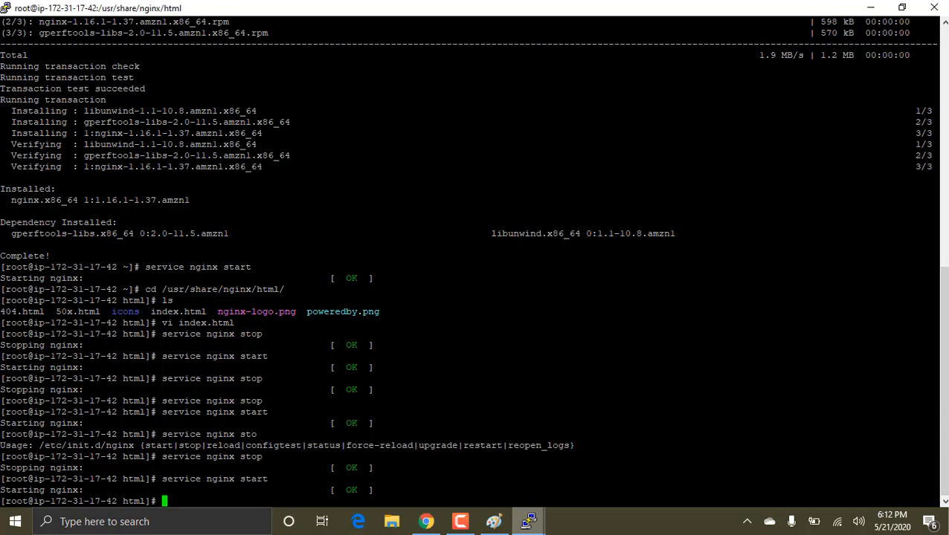
left_click(465, 480)
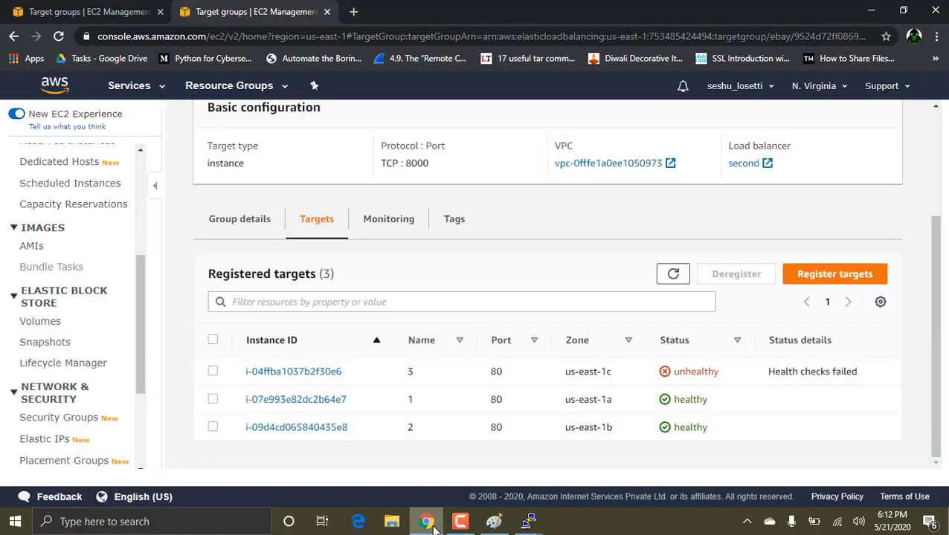
Step: Look up the private IP address of instance 3 in the EC2 instance details
left_click(64, 5)
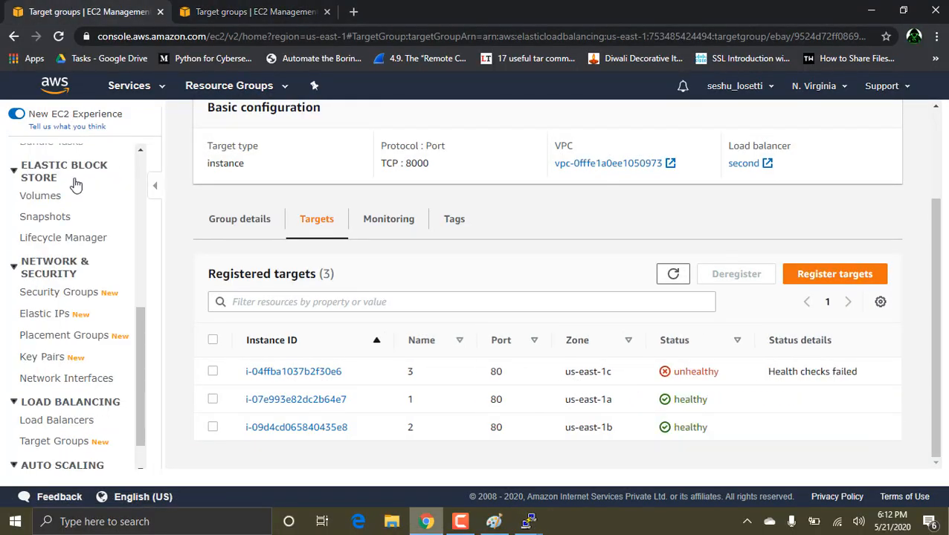
scroll(59, 211, "up", 5)
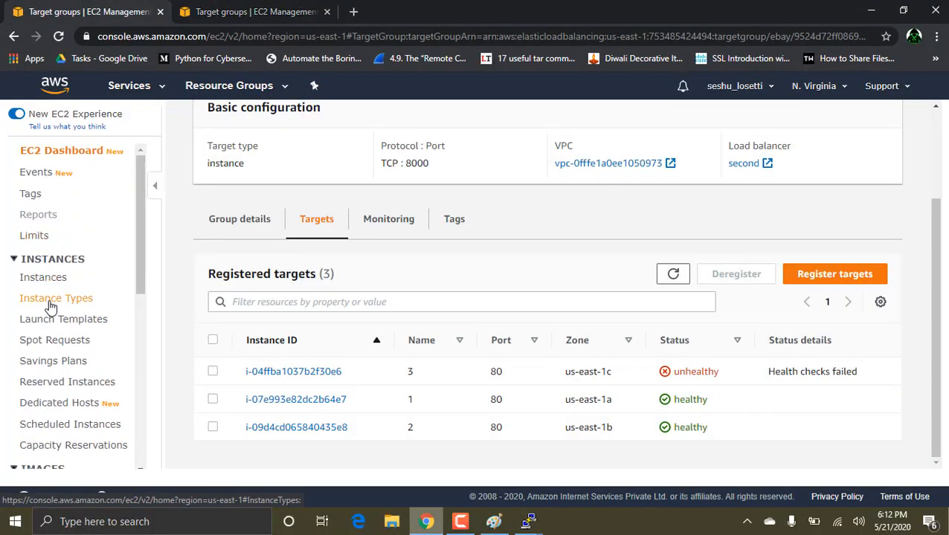
left_click(53, 281)
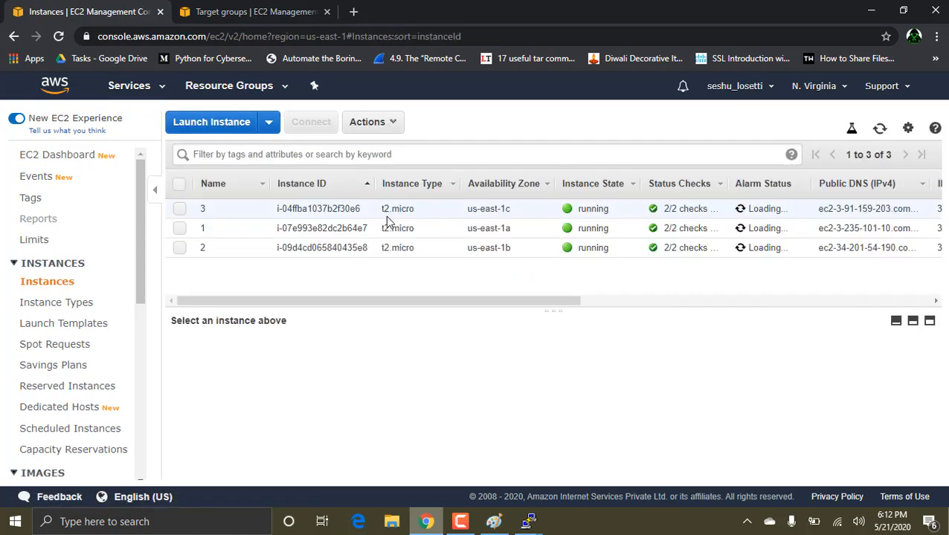
left_click(314, 209)
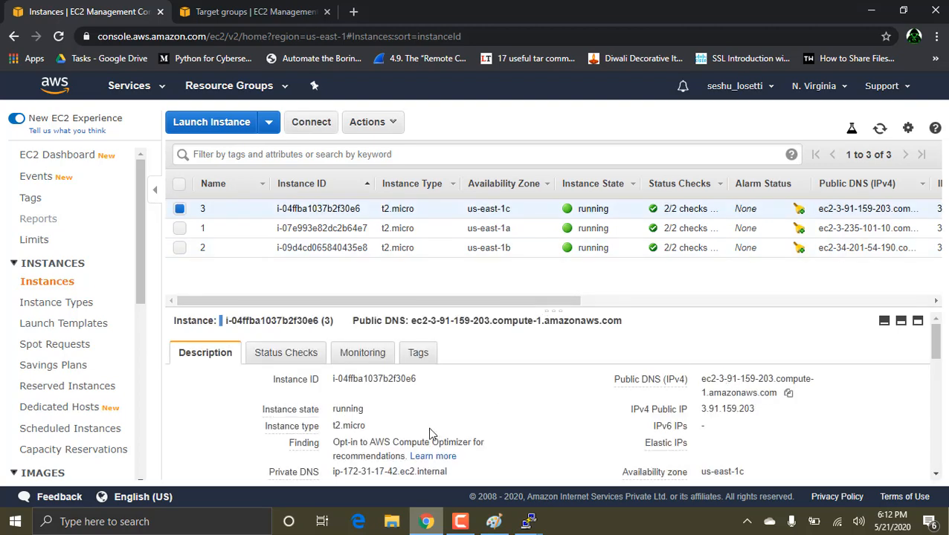
scroll(416, 436, "down", 2)
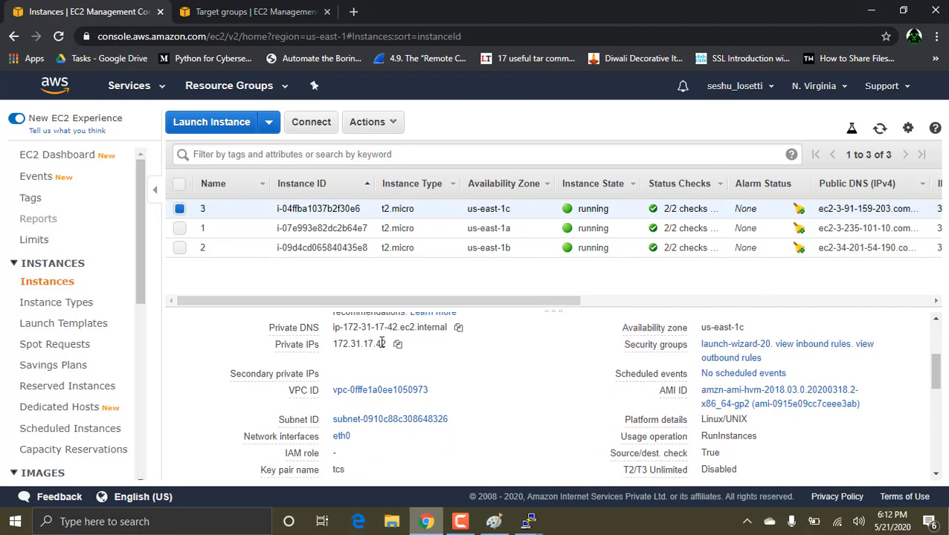
Step: Switch to the PuTTY session on ip-172-31-17-42 and restart nginx with service nginx stop and service nginx start
left_click(528, 522)
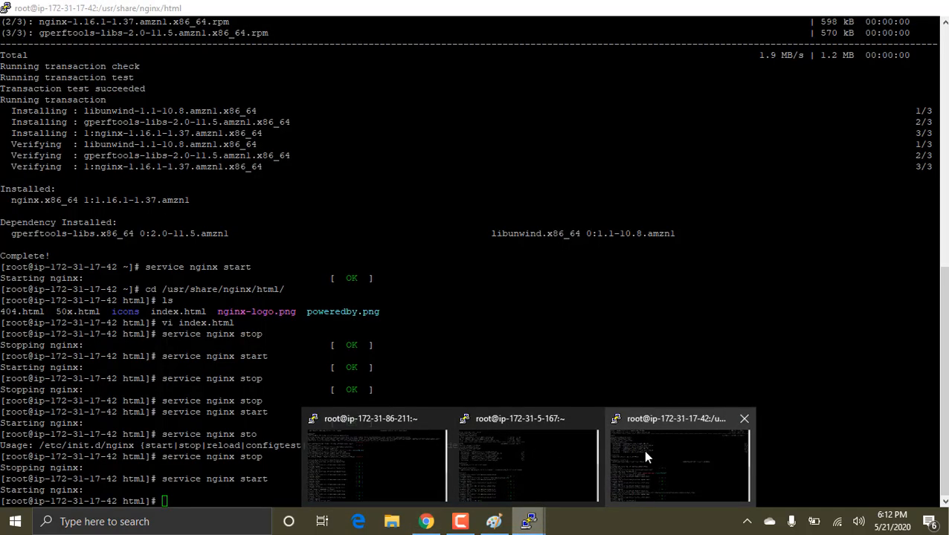
left_click(644, 454)
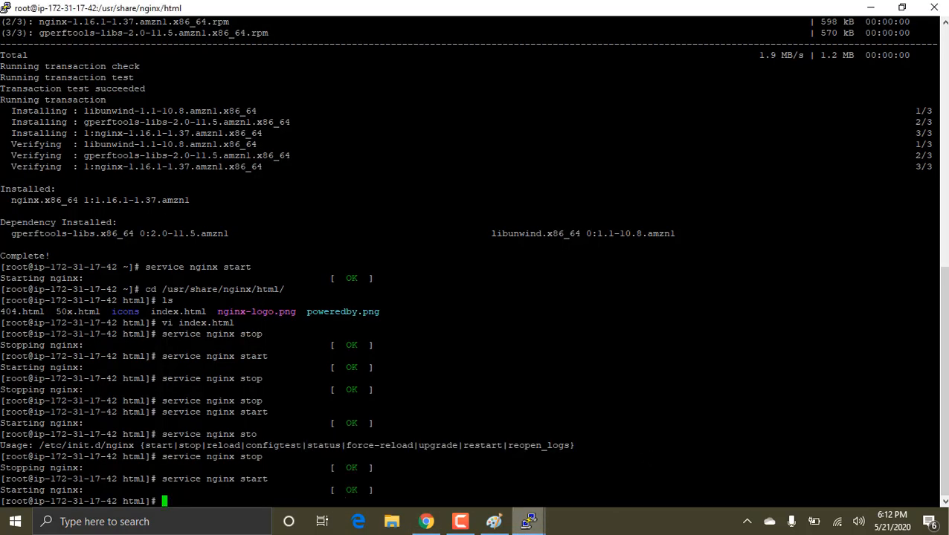
type("service nginx stop star")
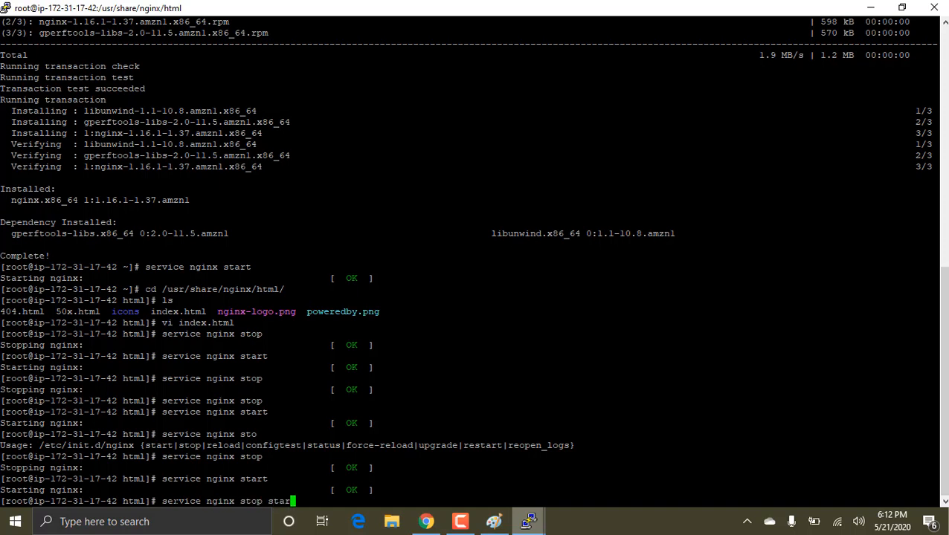
key("BackSpace")
key("BackSpace")
key("BackSpace")
key("Return")
key("Up")
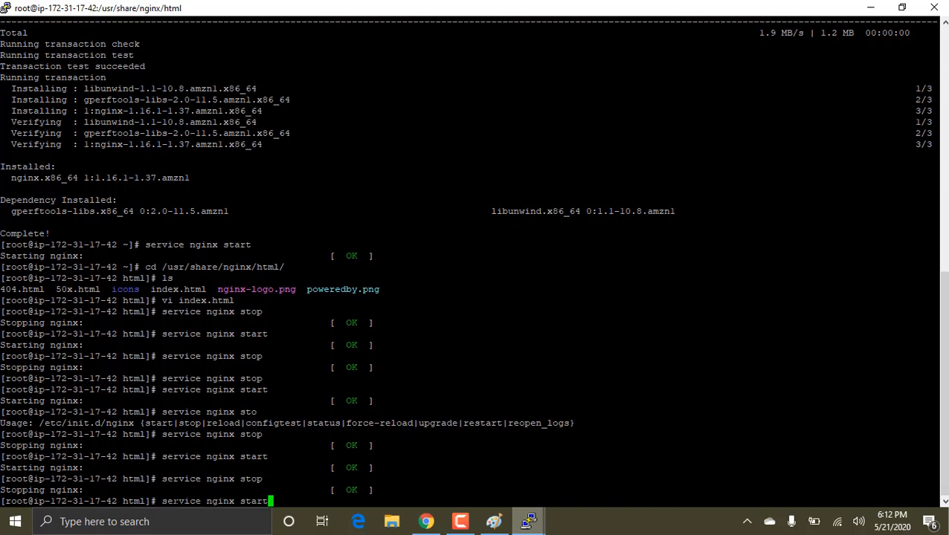
key("Return")
Step: Return to the browser and check the health status of the ebay target group's registered targets
left_click(426, 521)
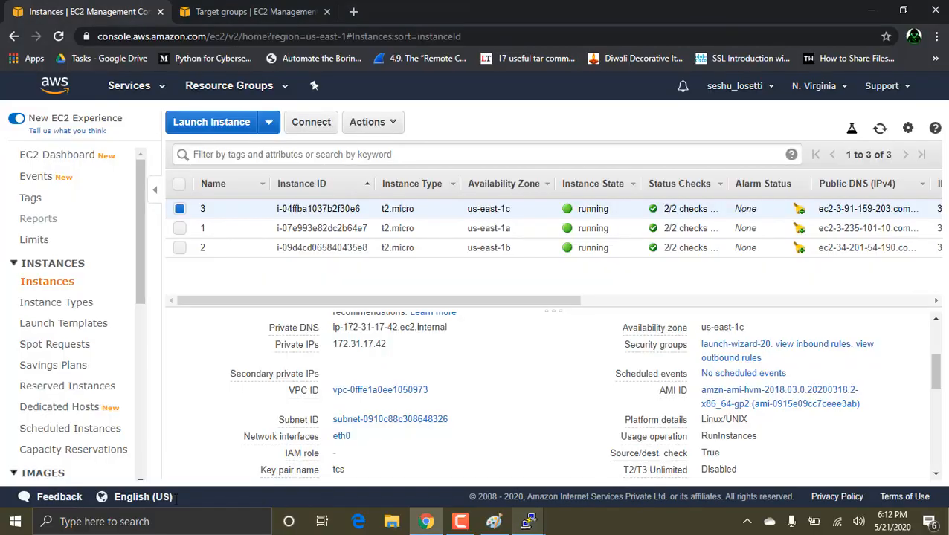
left_click(252, 11)
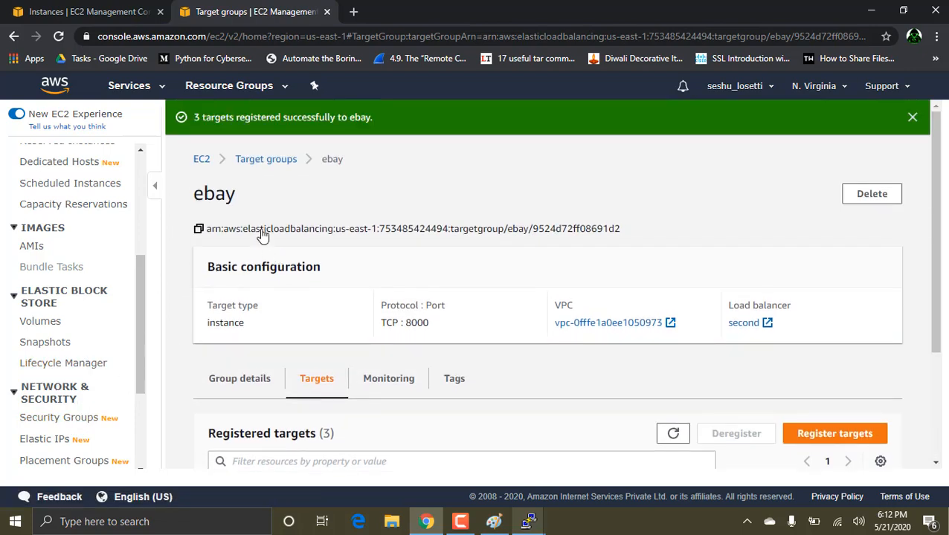
left_click(200, 161)
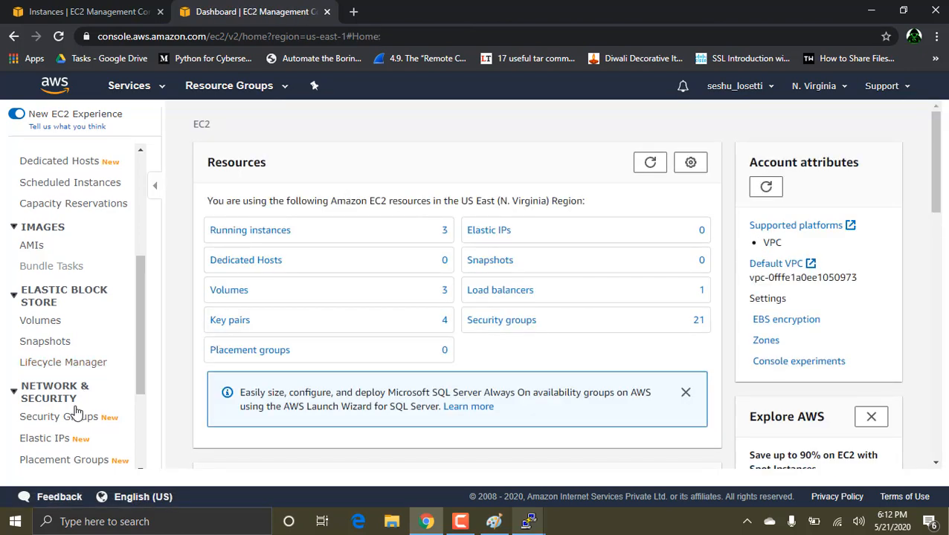
scroll(74, 411, "down", 2)
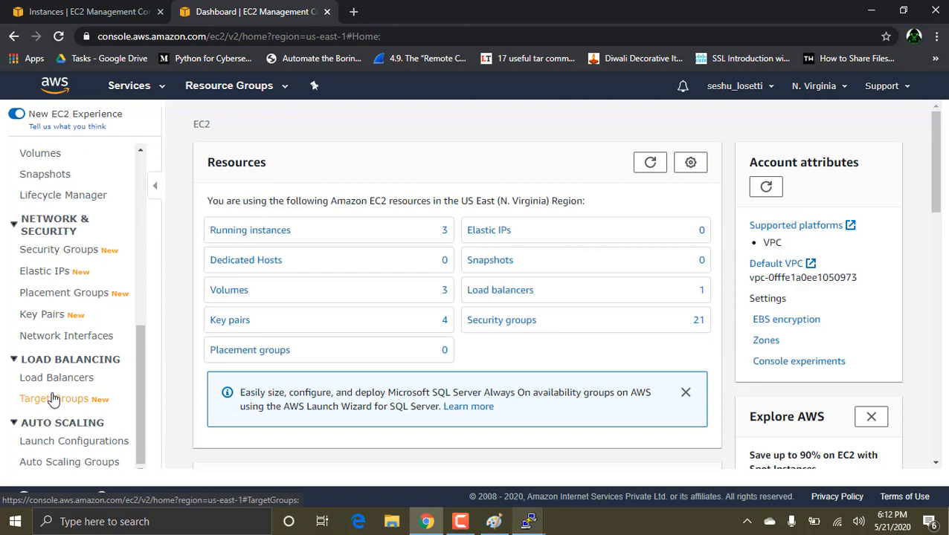
left_click(52, 399)
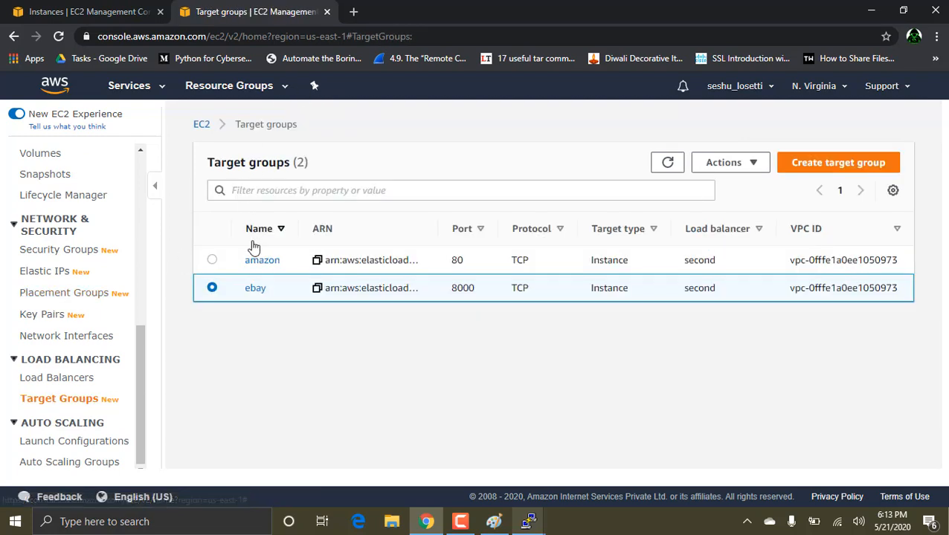
left_click(255, 290)
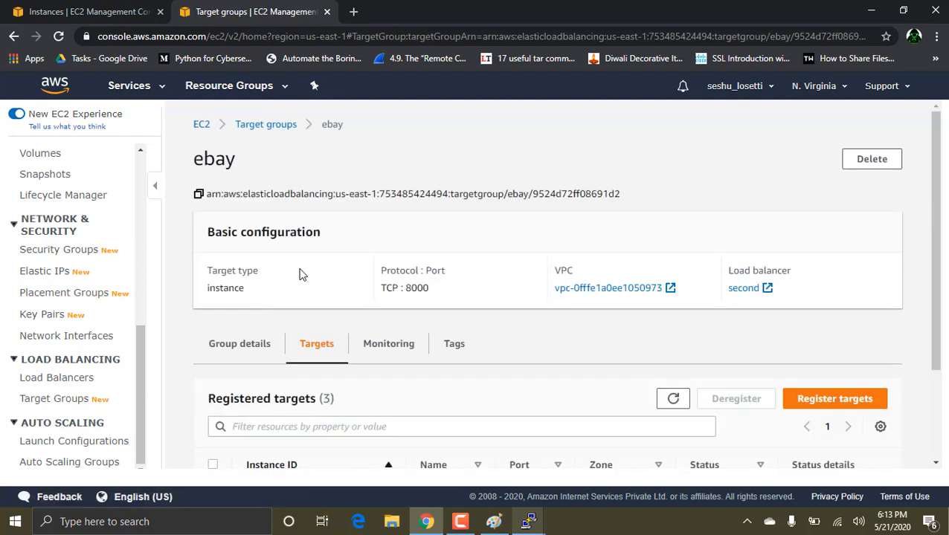
scroll(384, 281, "down", 2)
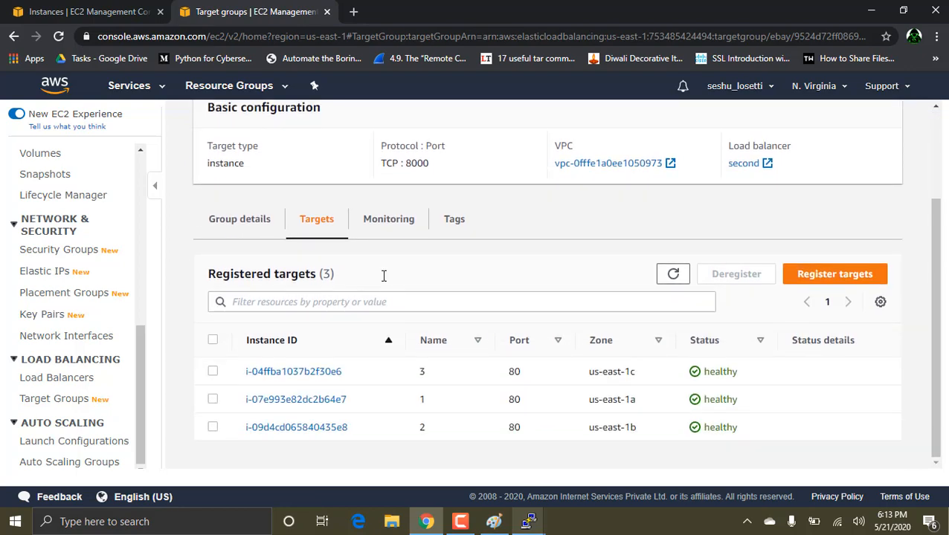
Step: Open the amazon target group and check the health status of its registered targets
scroll(383, 276, "up", 2)
left_click(266, 124)
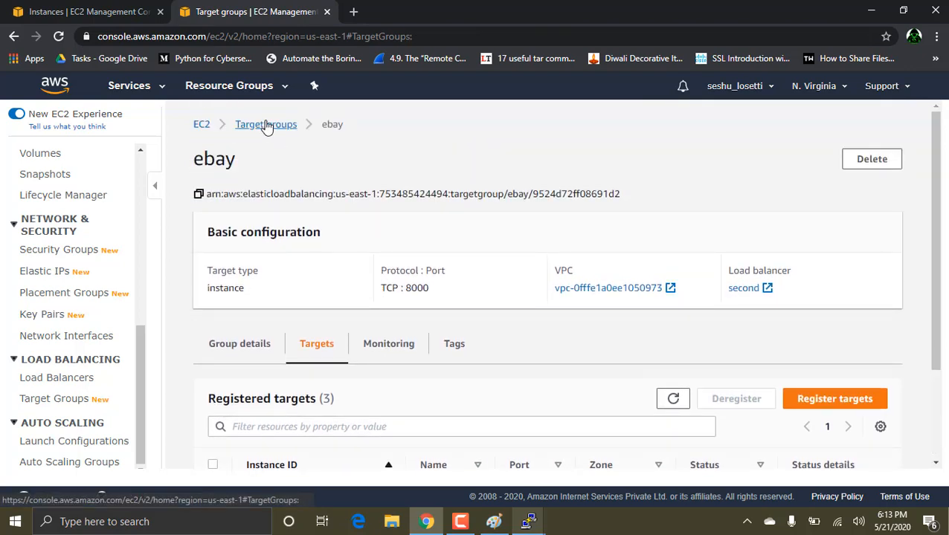
left_click(260, 265)
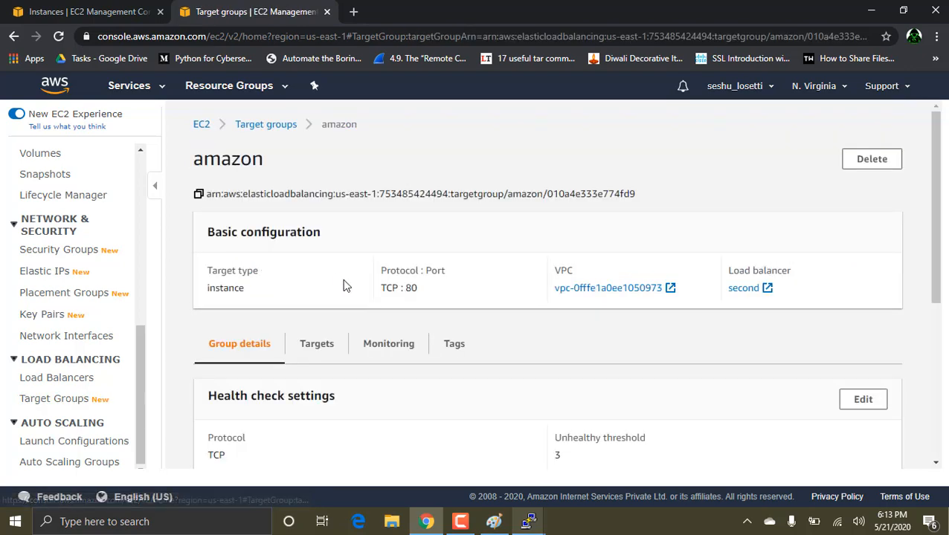
scroll(343, 284, "down", 5)
scroll(344, 286, "up", 5)
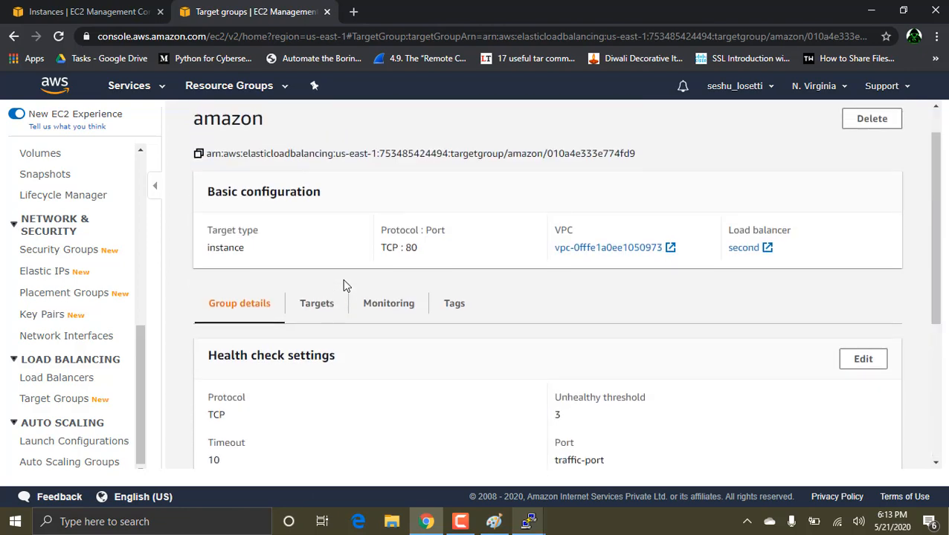
left_click(318, 313)
scroll(390, 318, "down", 1)
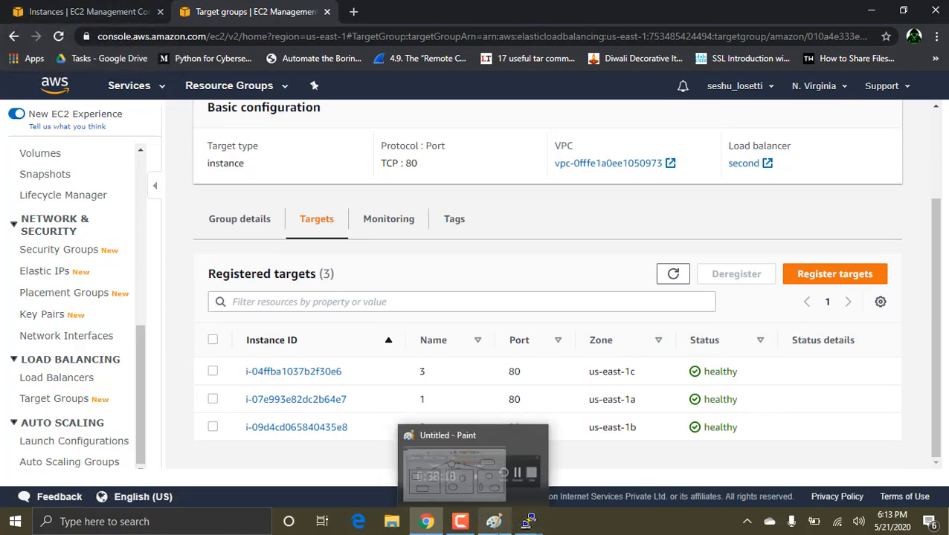
Step: Switch to Paint and delete the flipcart box from the diagram, including its label, inner shapes and most of its connector line
left_click(494, 522)
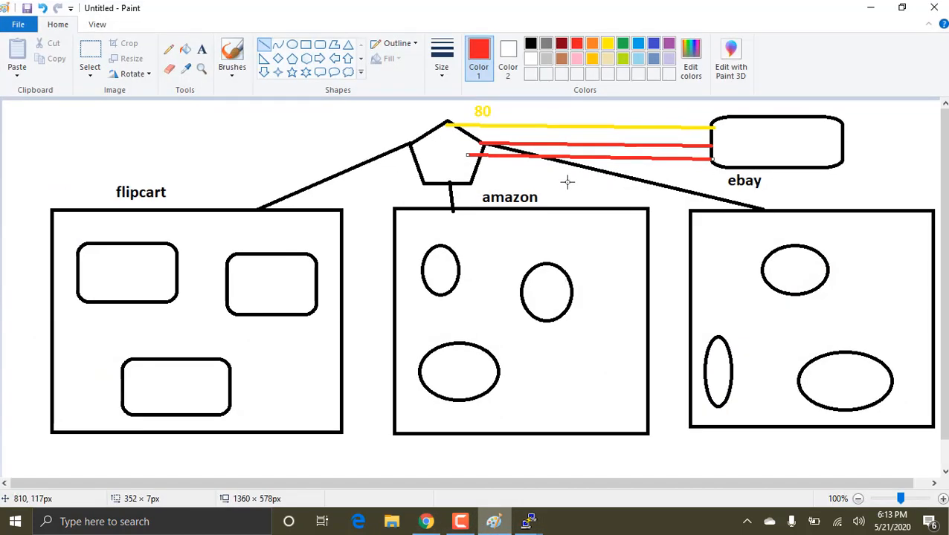
left_click(90, 56)
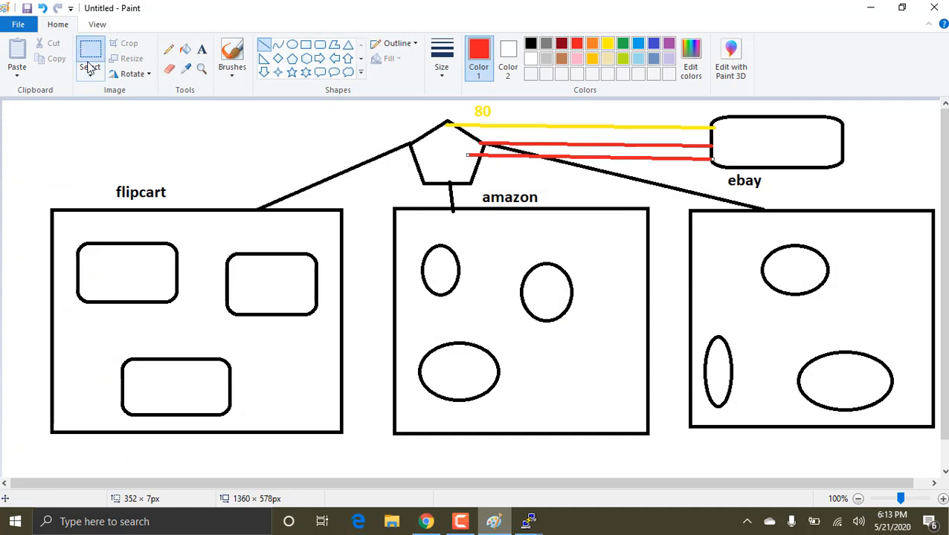
mouse_move(40, 164)
left_mouse_down()
mouse_move(248, 324)
mouse_move(353, 452)
left_mouse_up()
key("Delete")
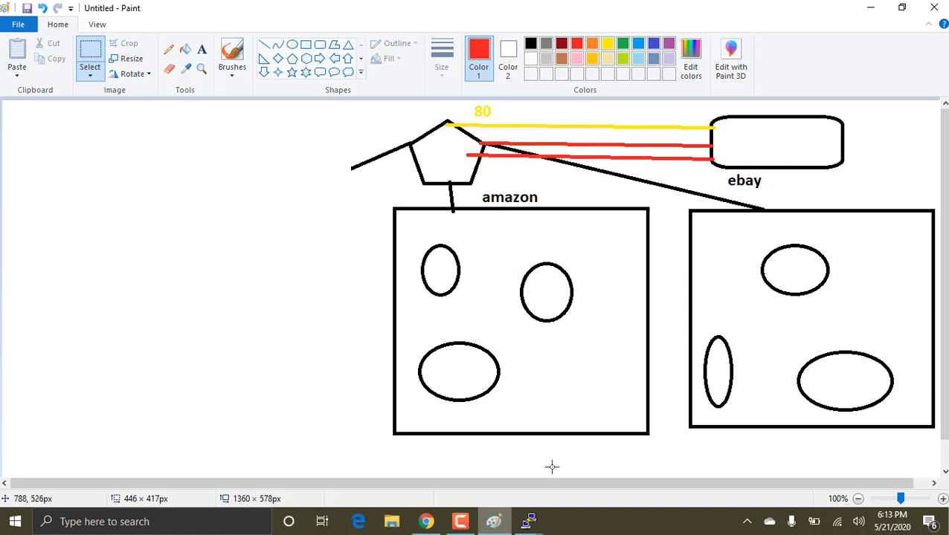
Step: Return to the browser, copy the DNS name of the load balancer second, and open it on port 8000 in a new tab
left_click(527, 521)
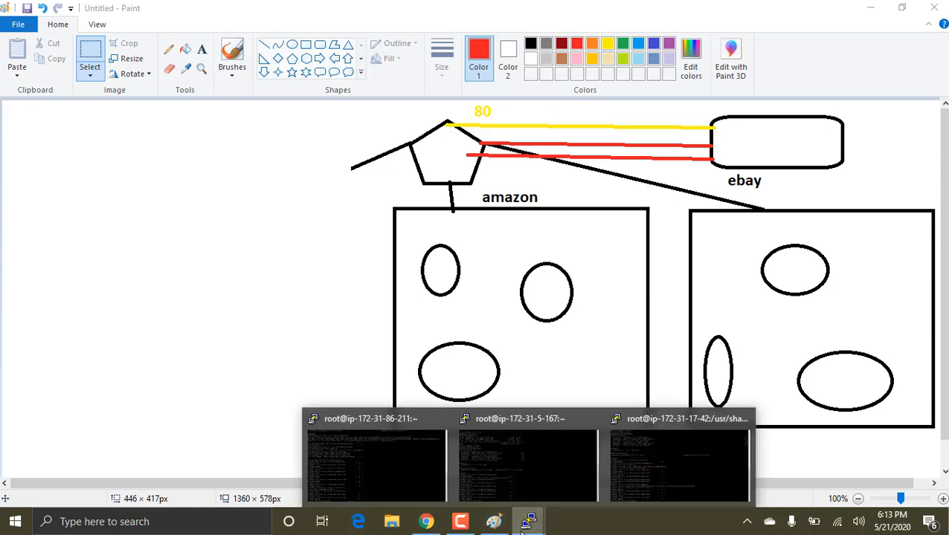
mouse_move(426, 521)
left_click(439, 442)
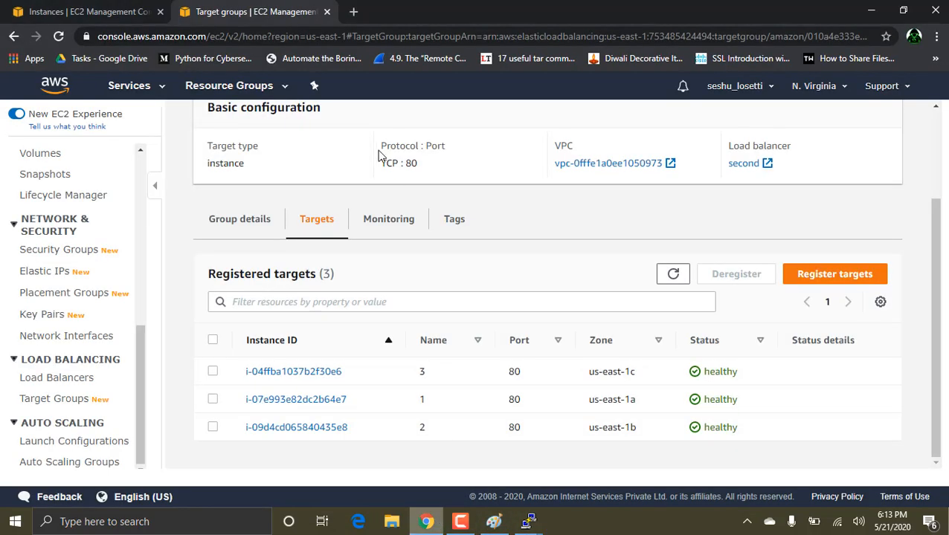
left_click(74, 378)
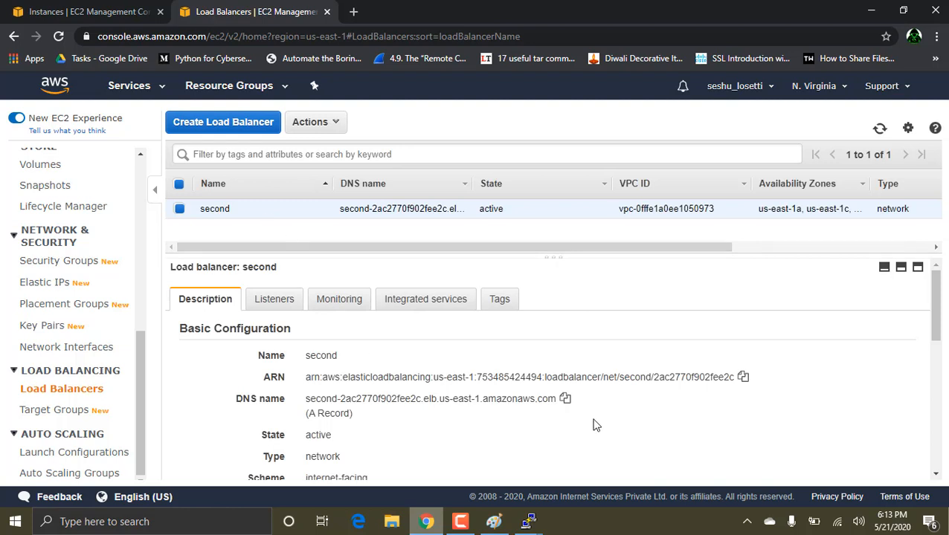
left_click(565, 400)
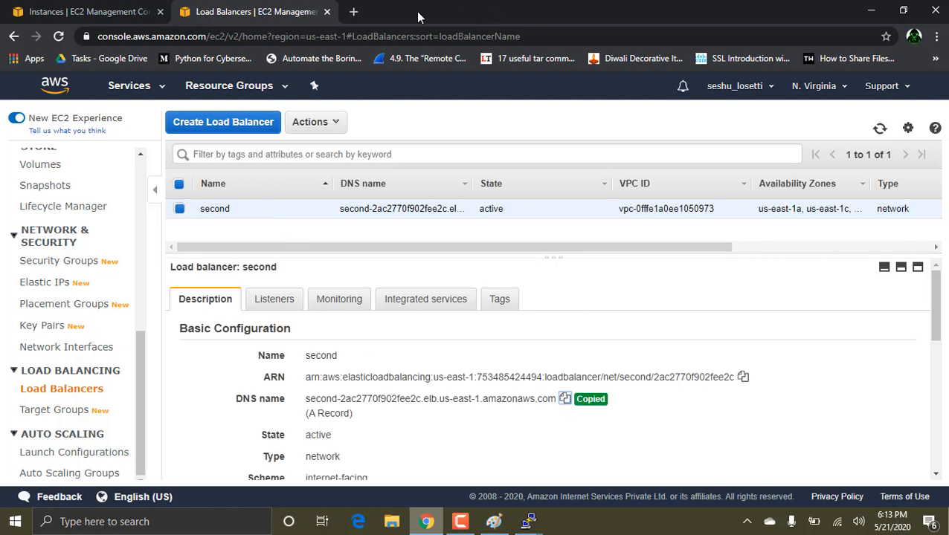
left_click(354, 12)
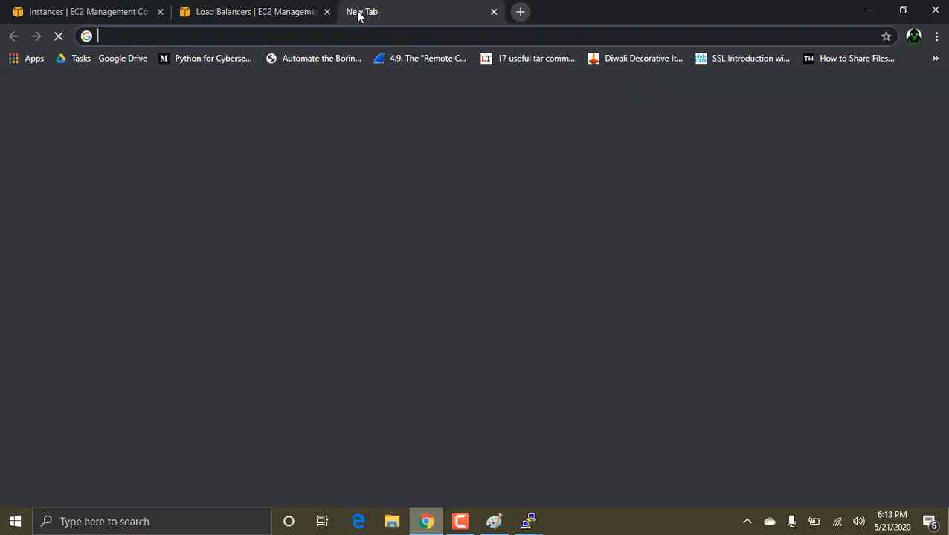
key("ctrl+v")
type(":8000")
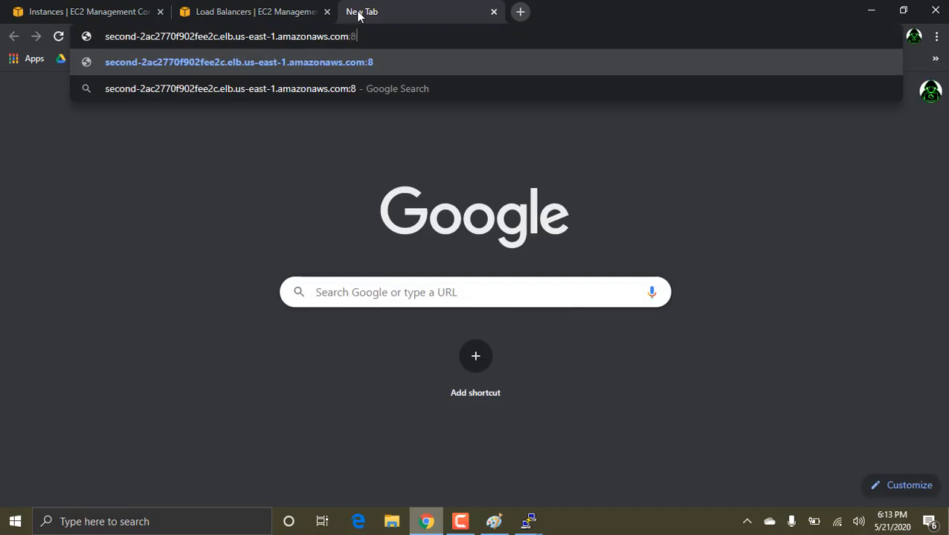
key("Return")
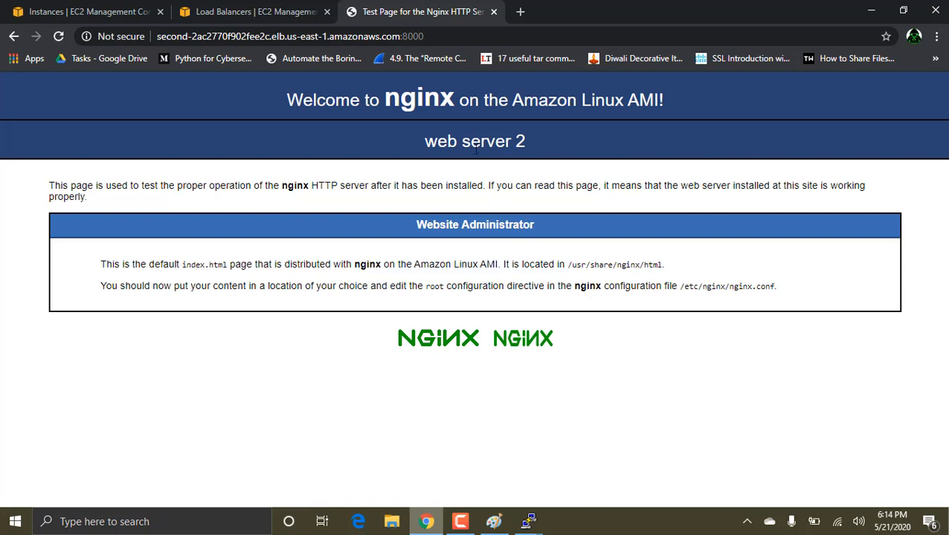
Step: Open the same load balancer DNS name on port 80 in another new tab
left_click(523, 11)
key("ctrl+v")
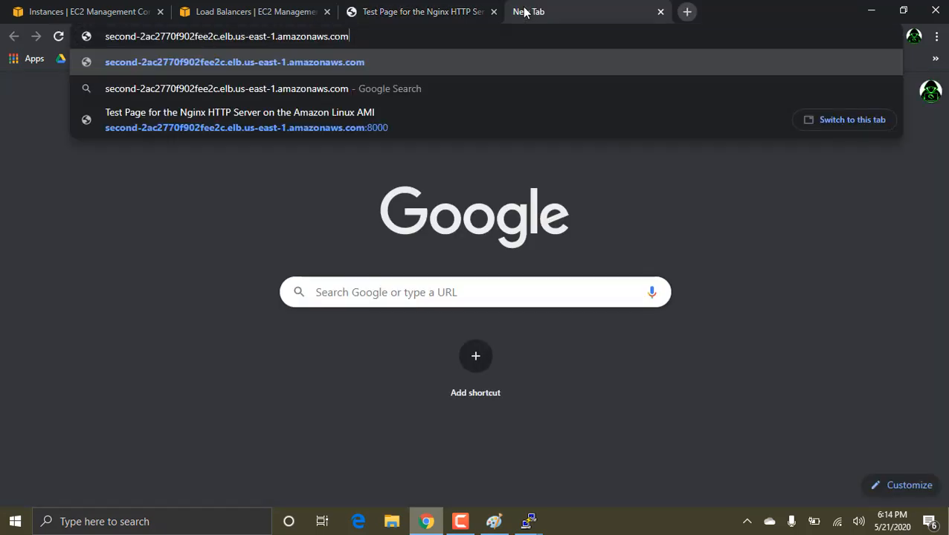
type(":80")
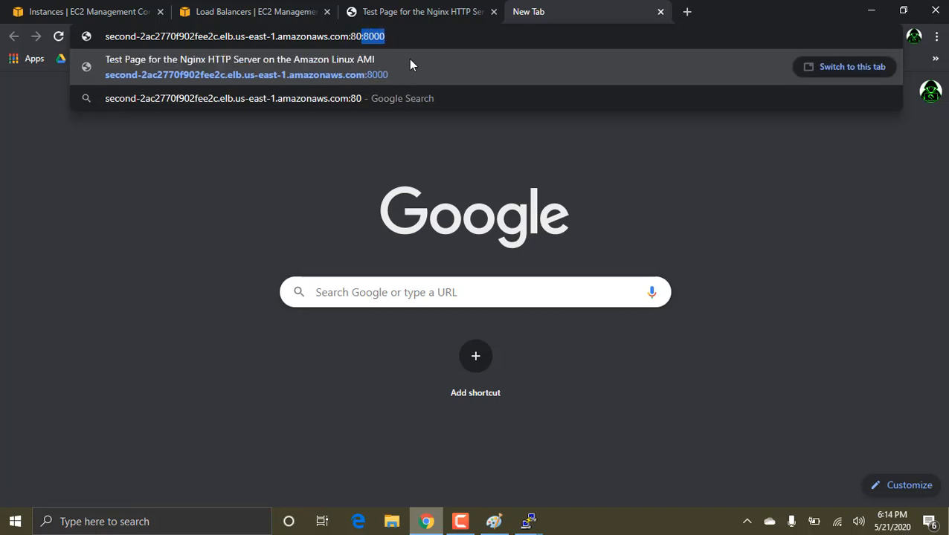
key("Delete")
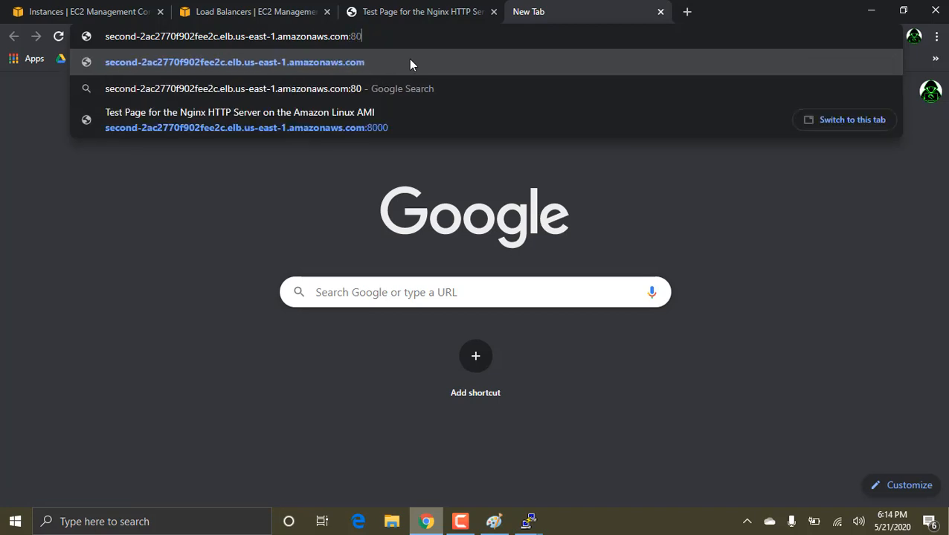
key("Return")
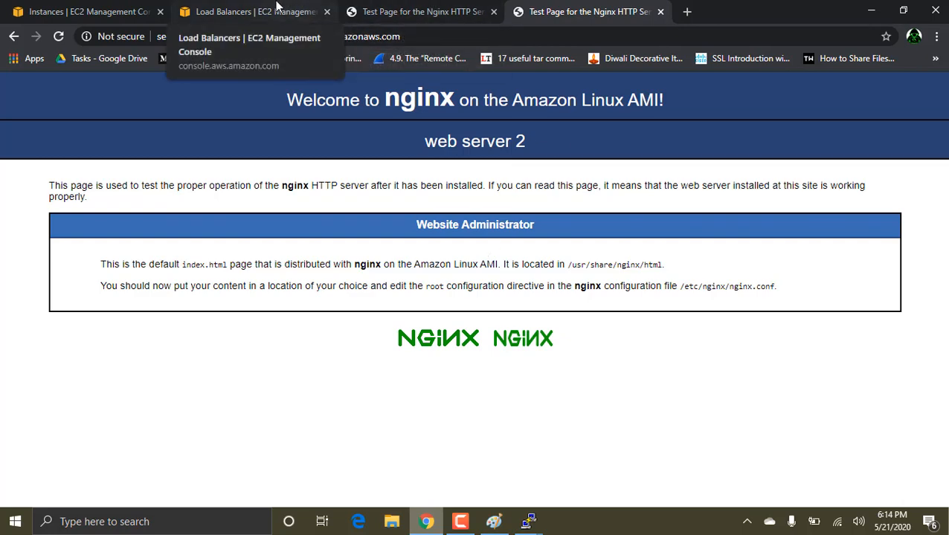
Step: Copy the public DNS of instance 3 from the EC2 instance list and open it in a new tab
left_click(276, 6)
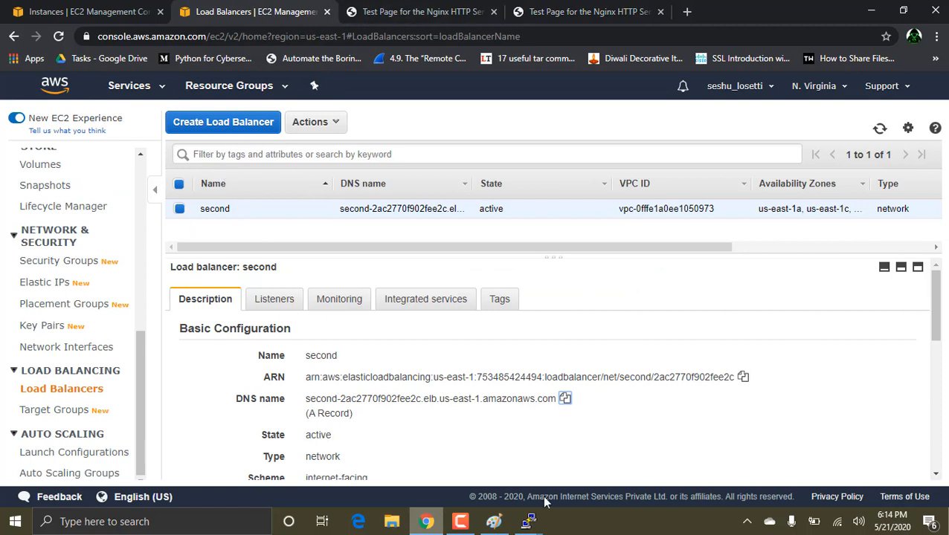
scroll(78, 226, "up", 5)
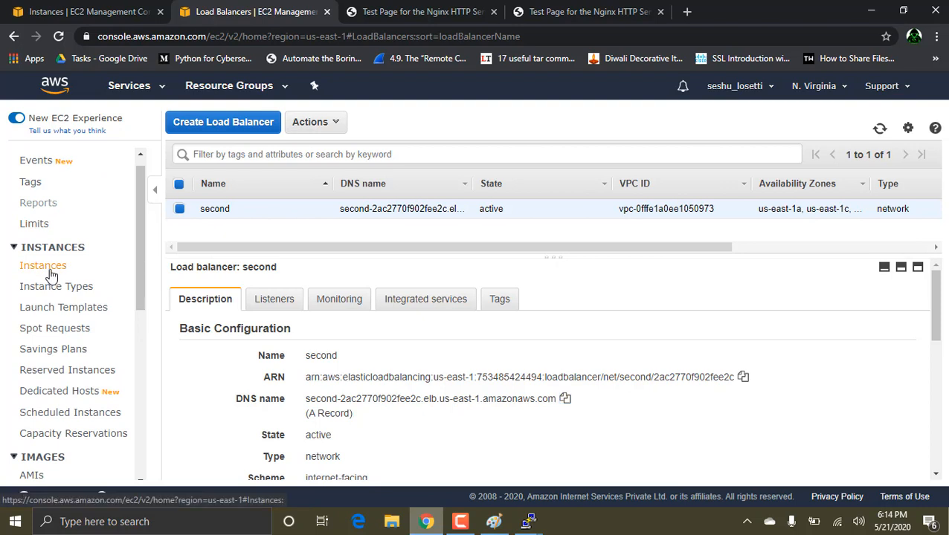
left_click(64, 268)
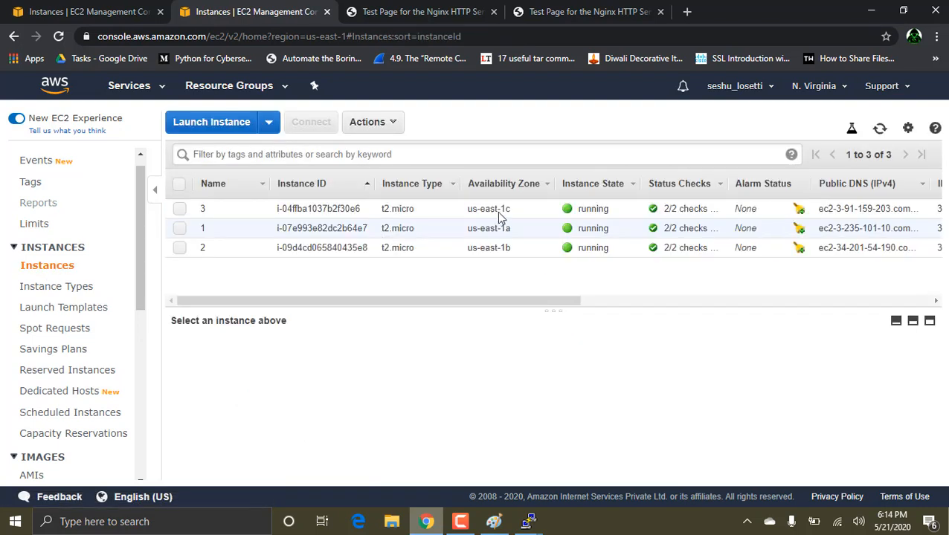
left_click(438, 210)
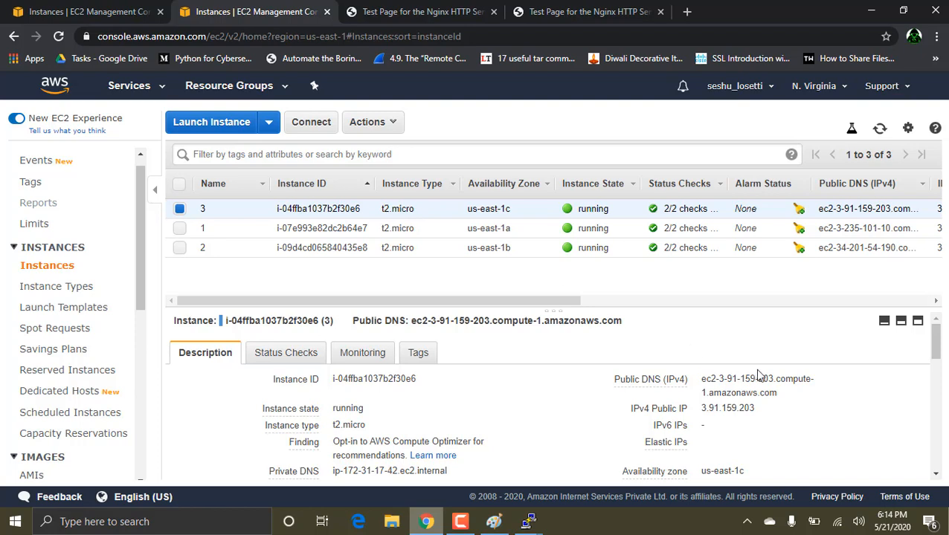
triple_click(790, 398)
left_click(790, 397)
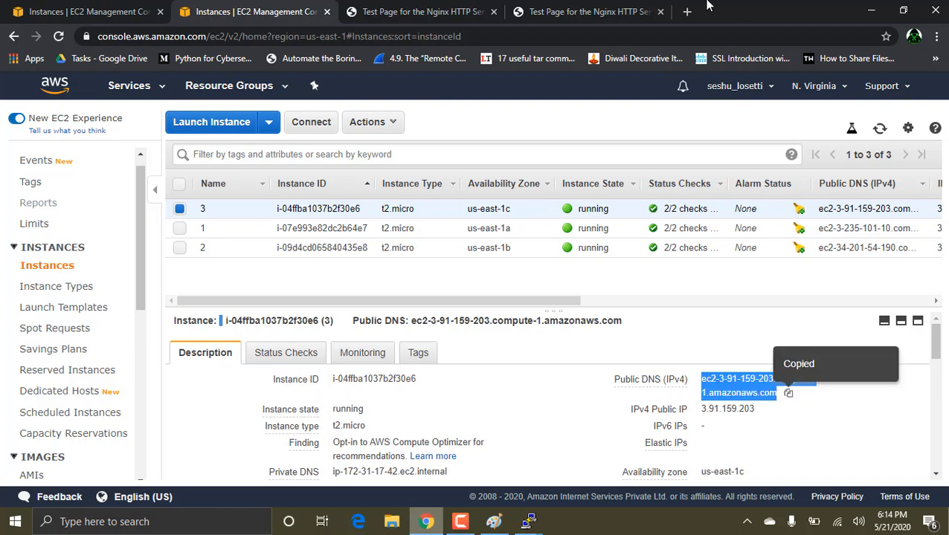
left_click(686, 12)
key("ctrl+v")
key("Return")
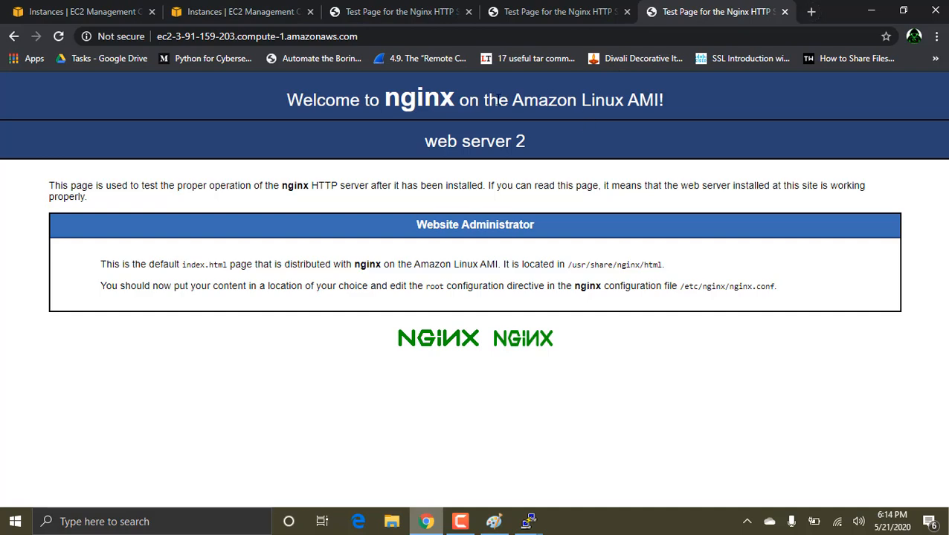
Step: Close the test page of instance 3 and terminate instance 3 from the EC2 instance list
left_click(784, 11)
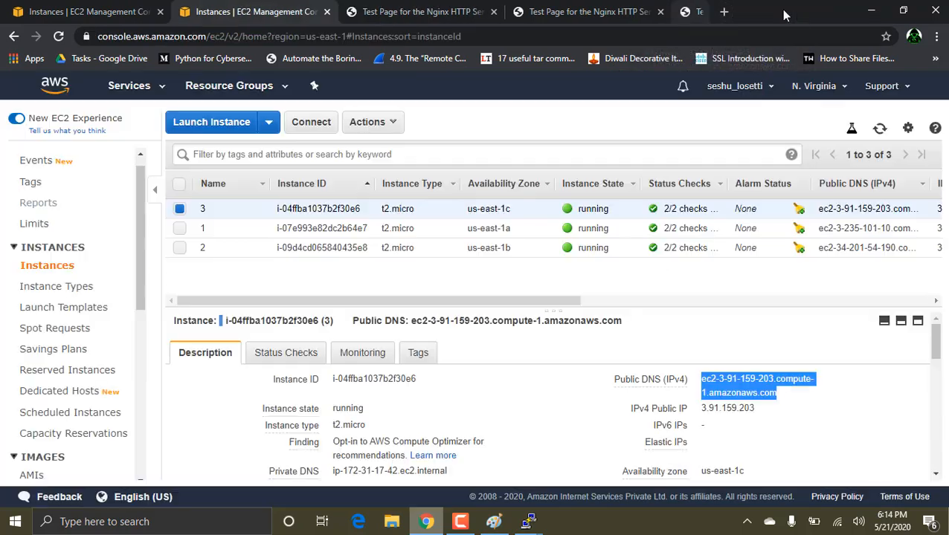
left_click(381, 122)
mouse_move(392, 223)
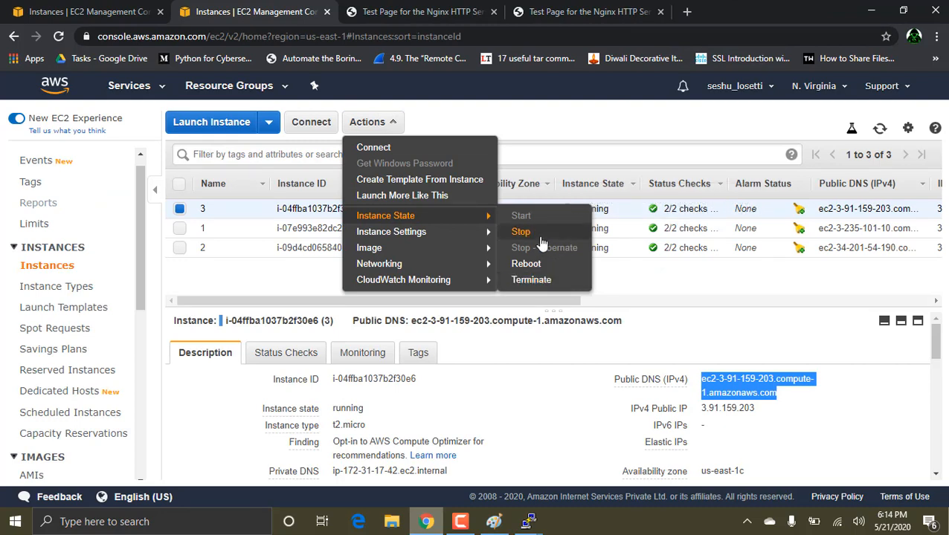
left_click(540, 280)
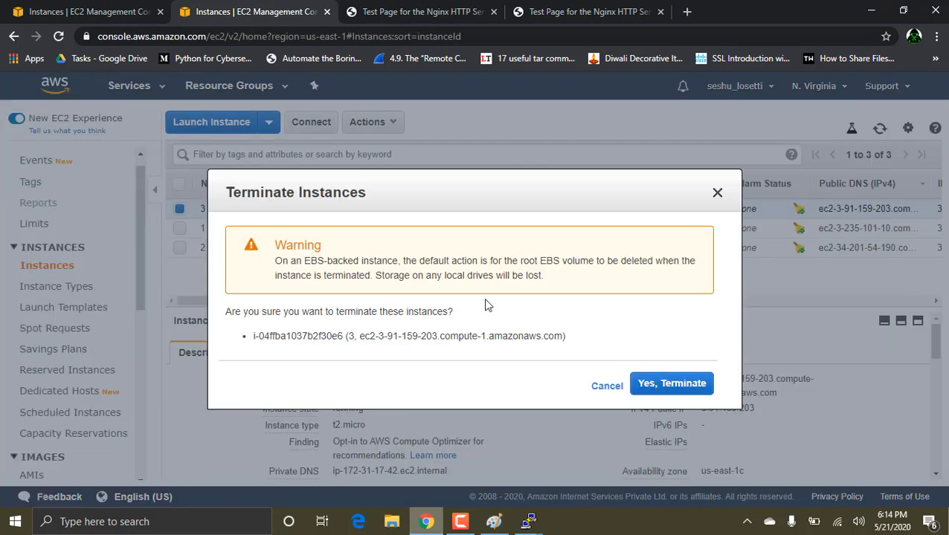
left_click(682, 383)
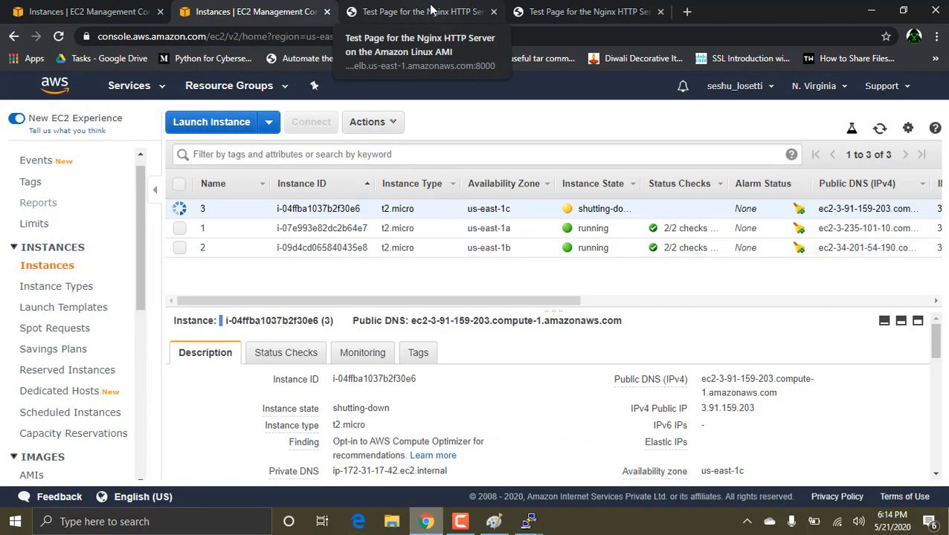
Step: Reload the test pages of the load balancer second on port 8000 and port 80
left_click(349, 10)
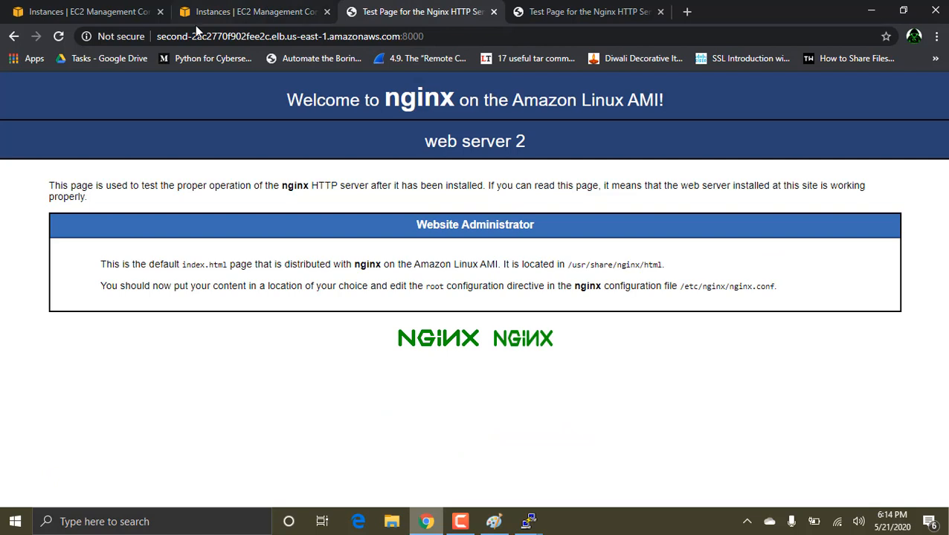
left_click(59, 36)
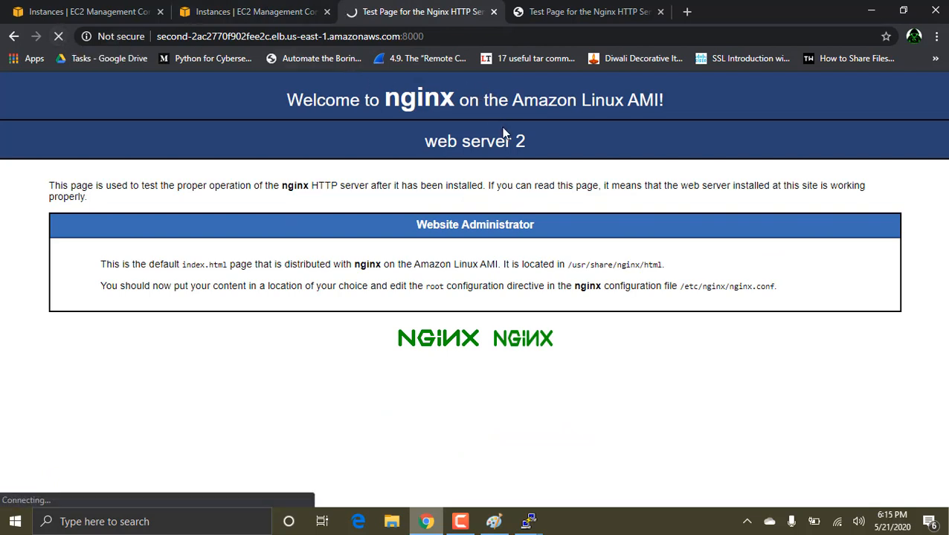
left_click(560, 6)
left_click(60, 35)
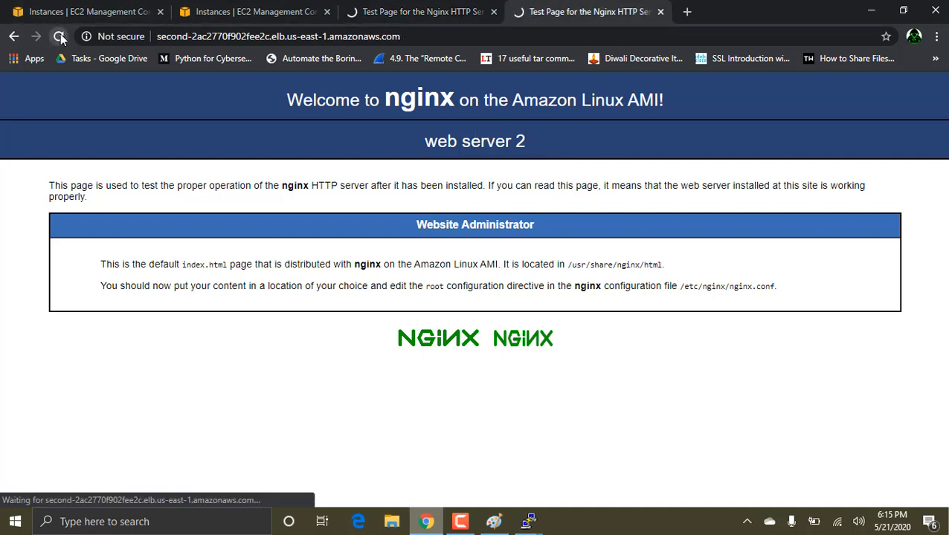
left_click(433, 11)
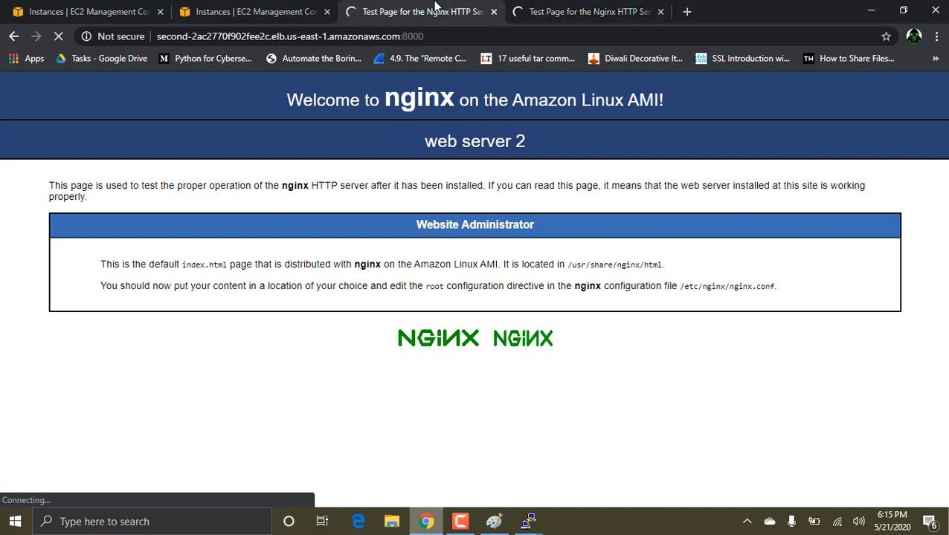
left_click(614, 6)
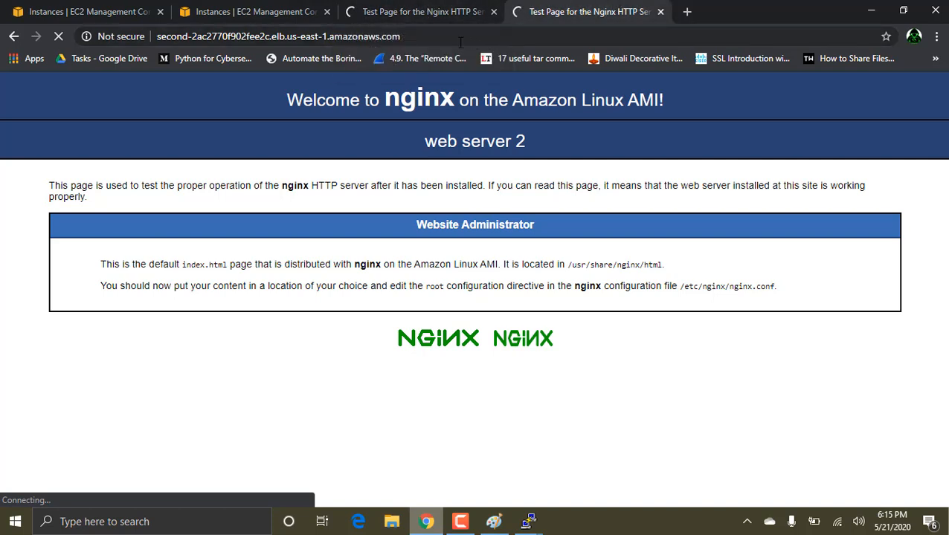
Step: Check the state of the terminated instance and which web server answers on each reloaded load balancer page
left_click(245, 7)
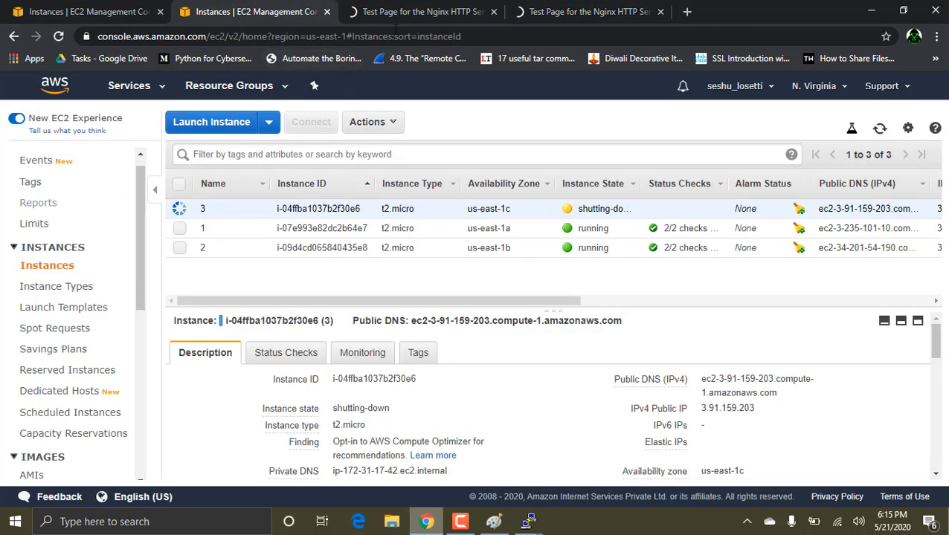
left_click(422, 8)
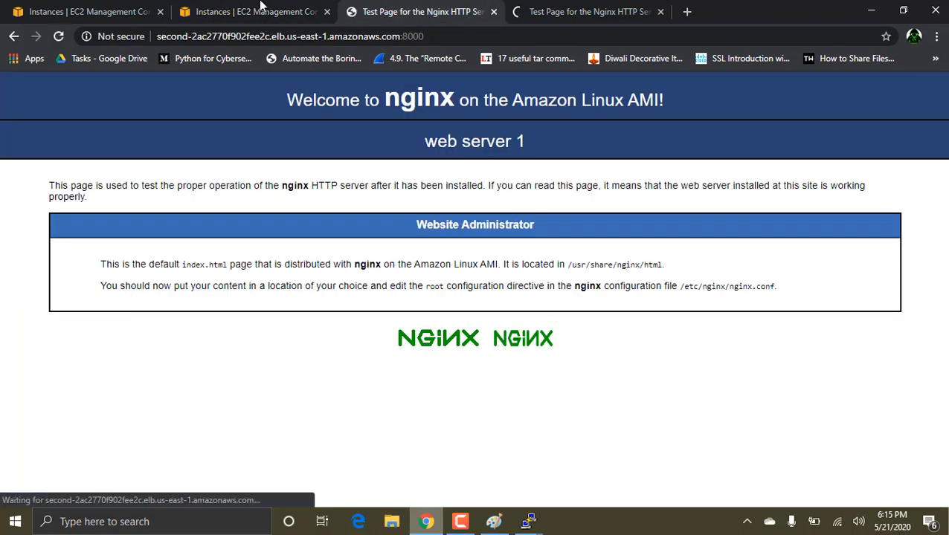
left_click(97, 9)
left_click(385, 6)
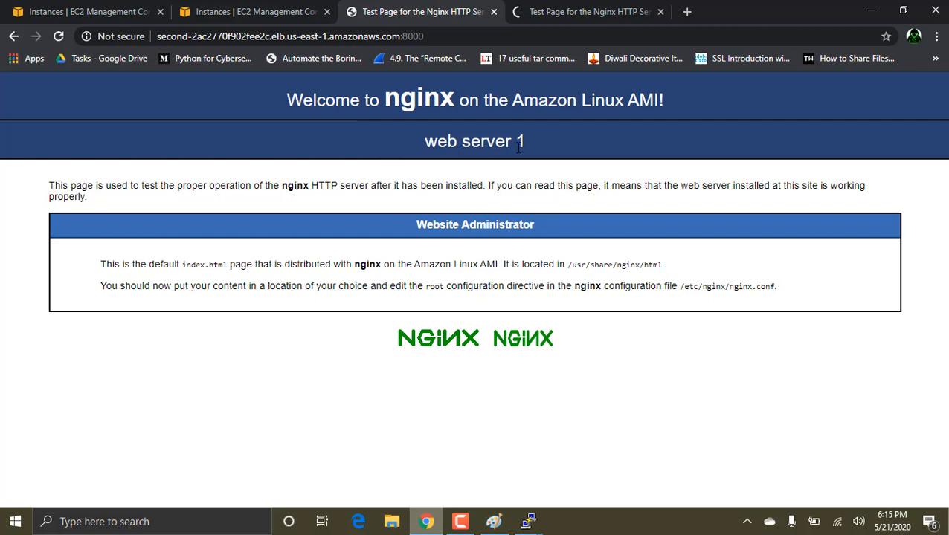
left_click(604, 9)
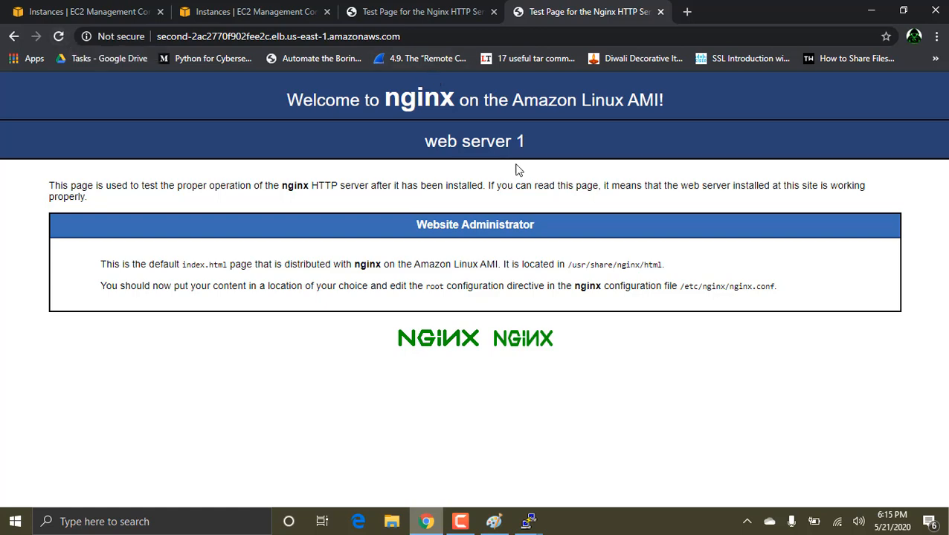
Step: Look over the amazon and ebay target group diagram in Paint, and return to the browser to close both load balancer test pages
left_click(169, 6)
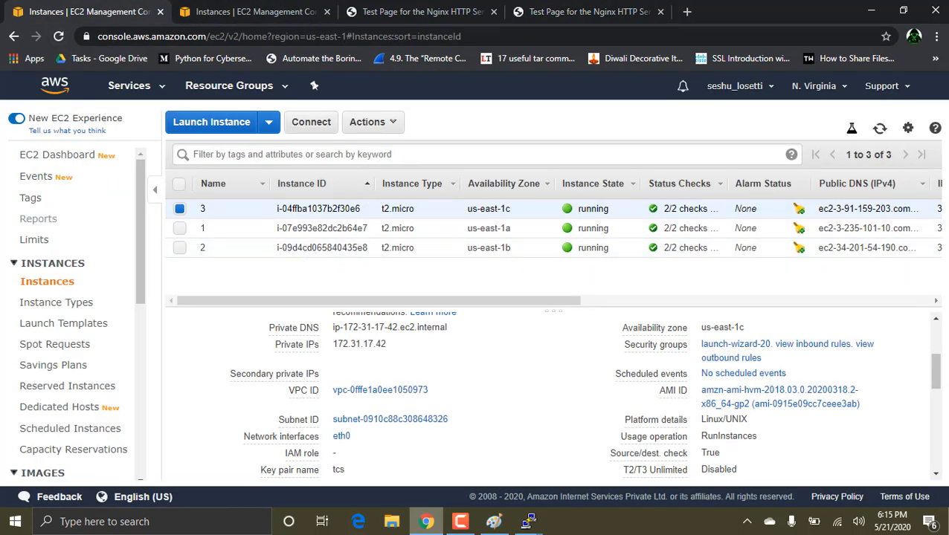
left_click(493, 521)
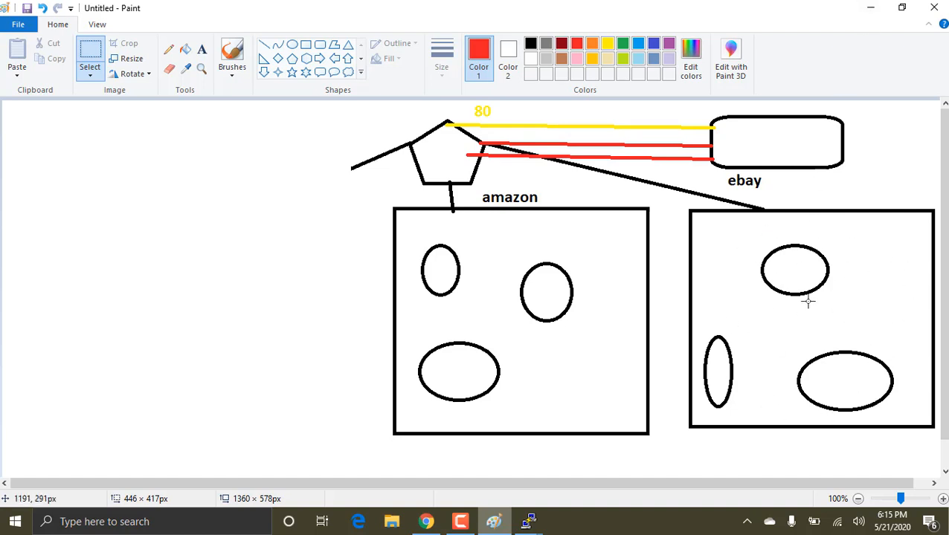
left_click(870, 8)
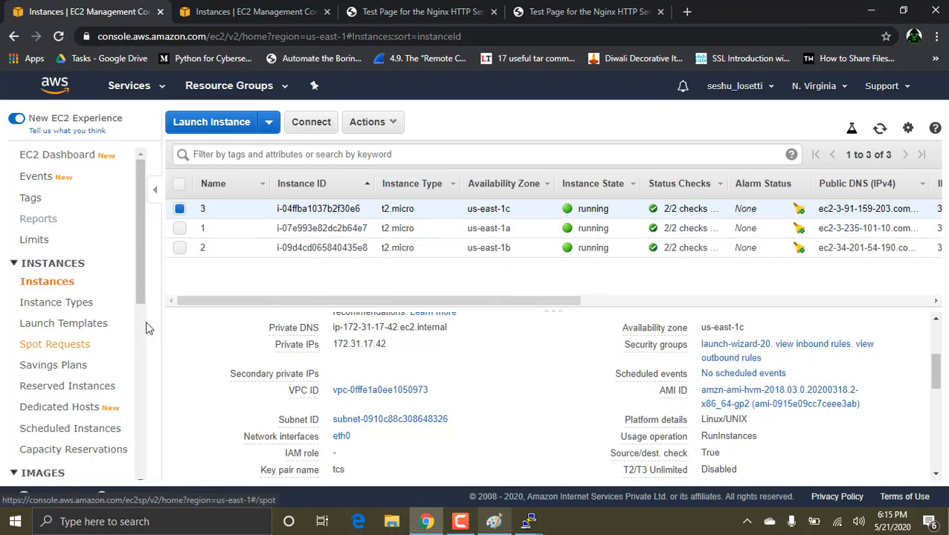
left_click(493, 12)
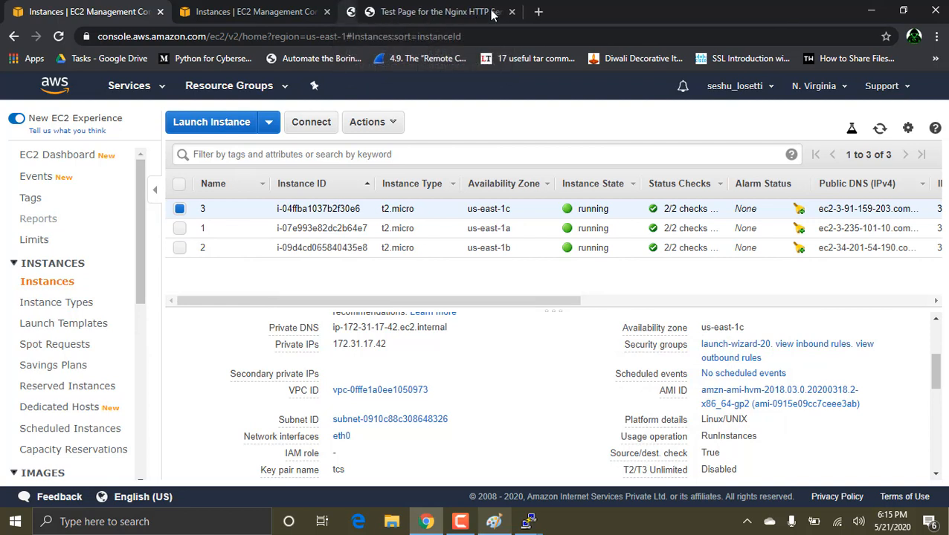
left_click(493, 12)
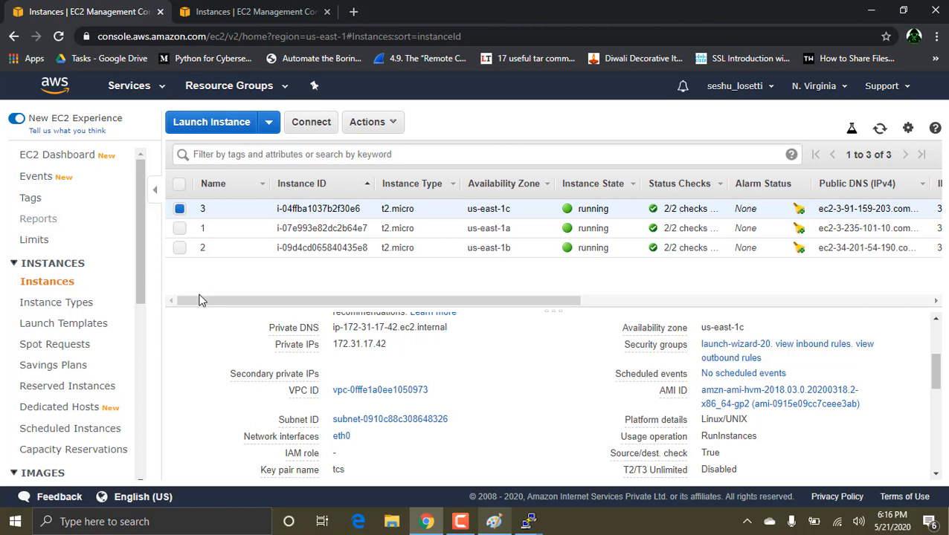
left_click(354, 12)
type("ec2-3-91-159-203.compute-1.amazonaws.com")
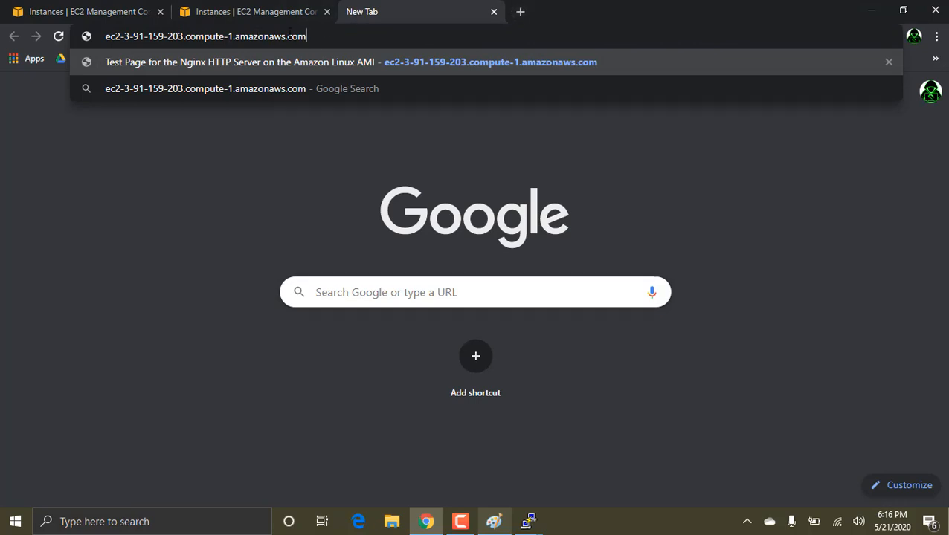
type(":80")
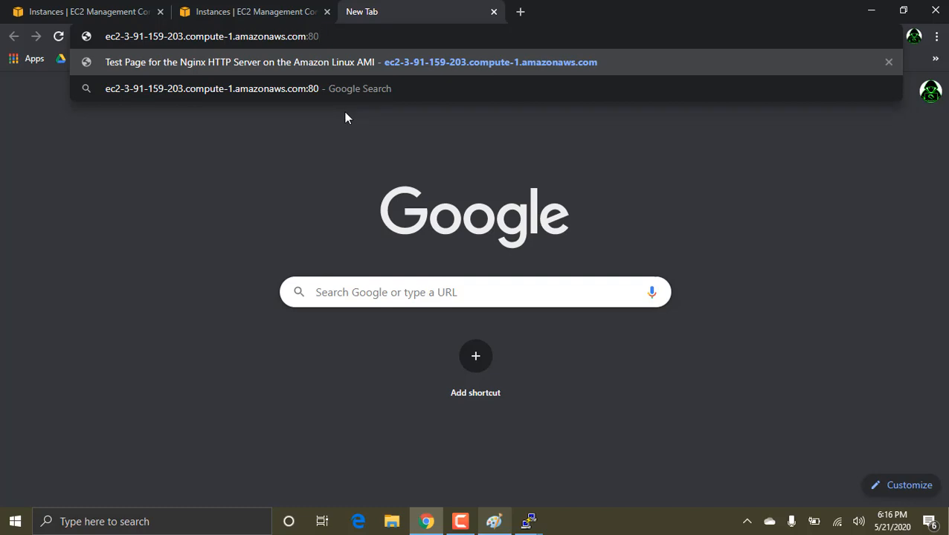
left_click(493, 12)
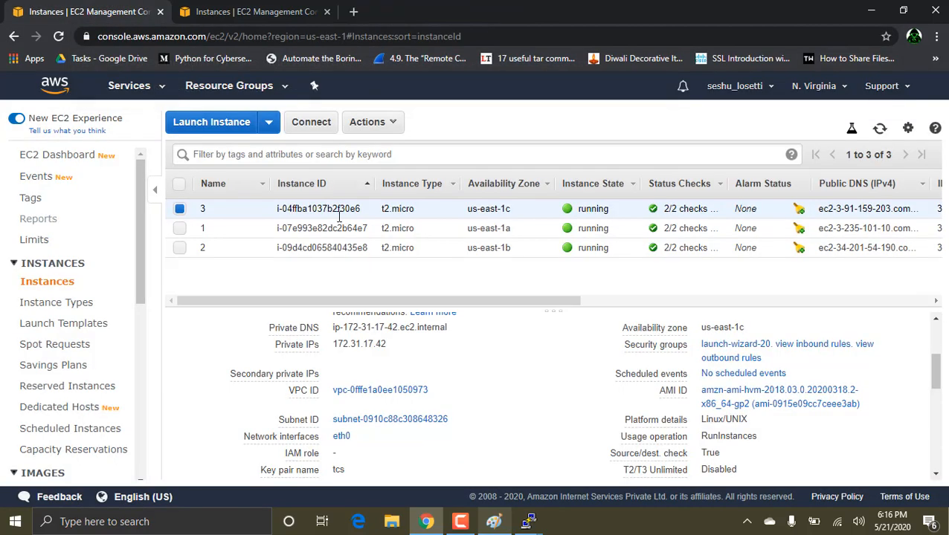